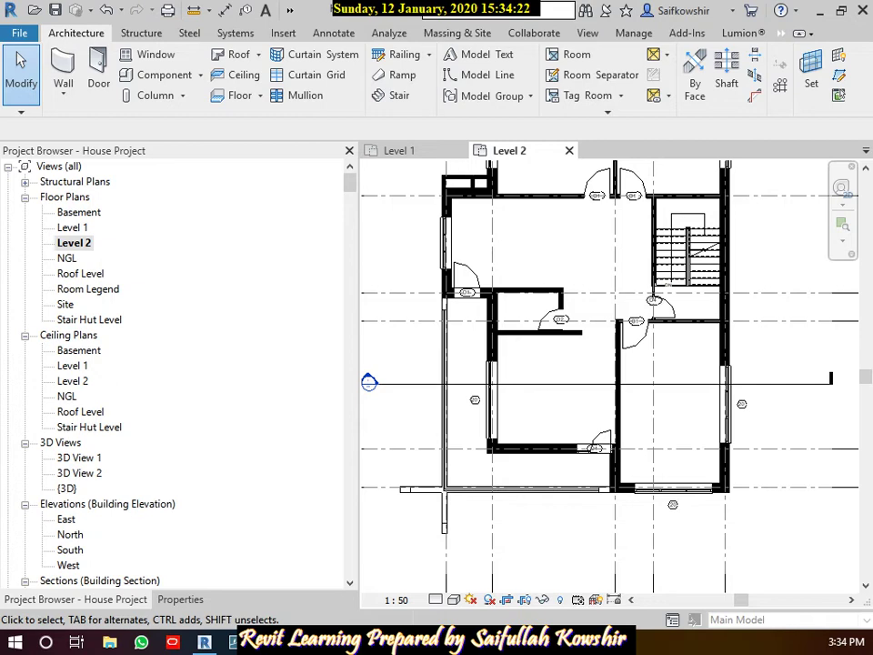
Zoom out to show the whole Level 2 plan and bring up the Massing & Site tools
scroll(565, 259, down, 2)
mouse_move(584, 338)
middle_down()
mouse_move(624, 370)
mouse_move(615, 357)
middle_up()
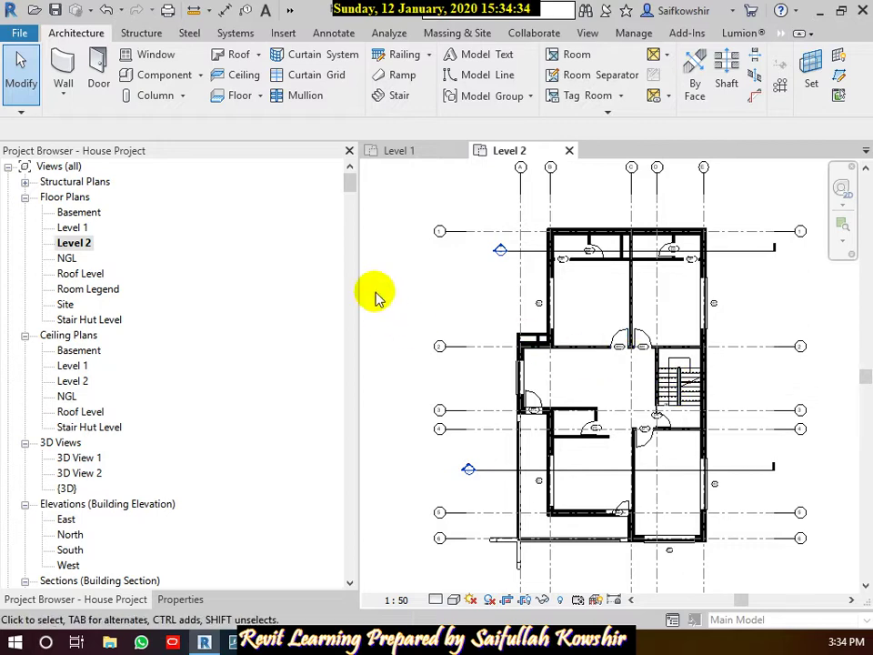
click(478, 33)
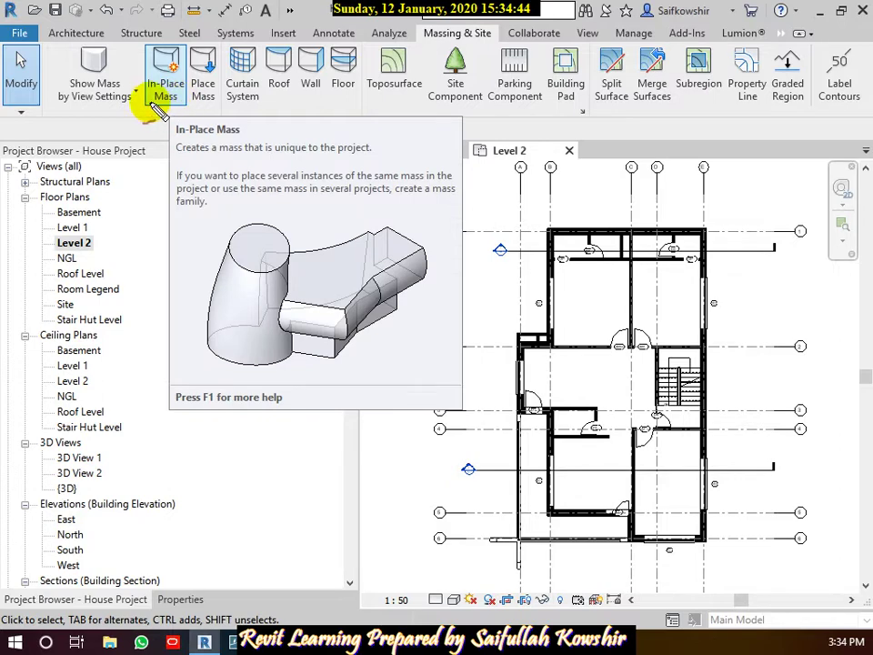
Start Place Mass, dismiss the Show Mass Enabled notice, and agree to load a mass family
drag(143, 103, 172, 104)
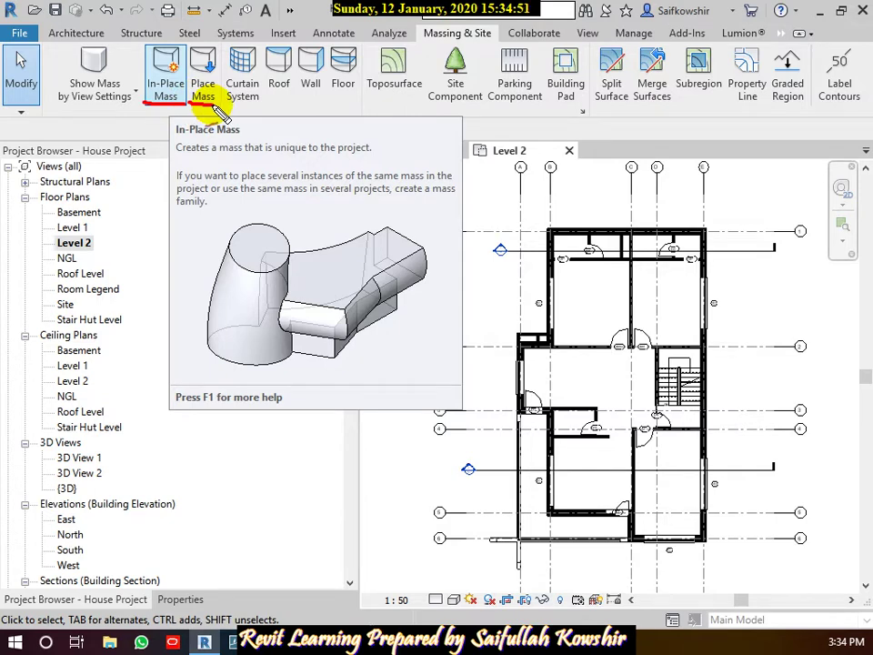
key(Escape)
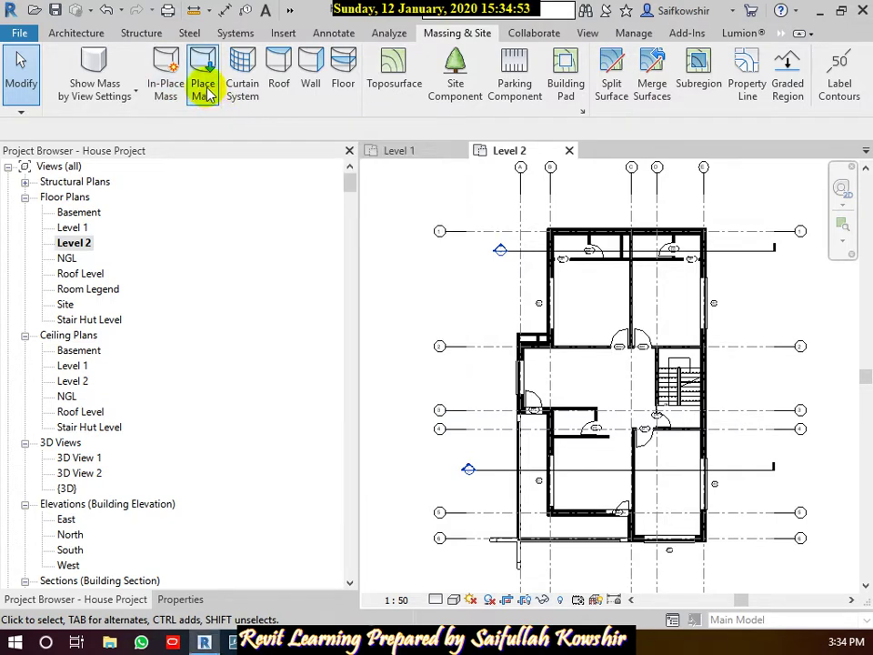
click(208, 95)
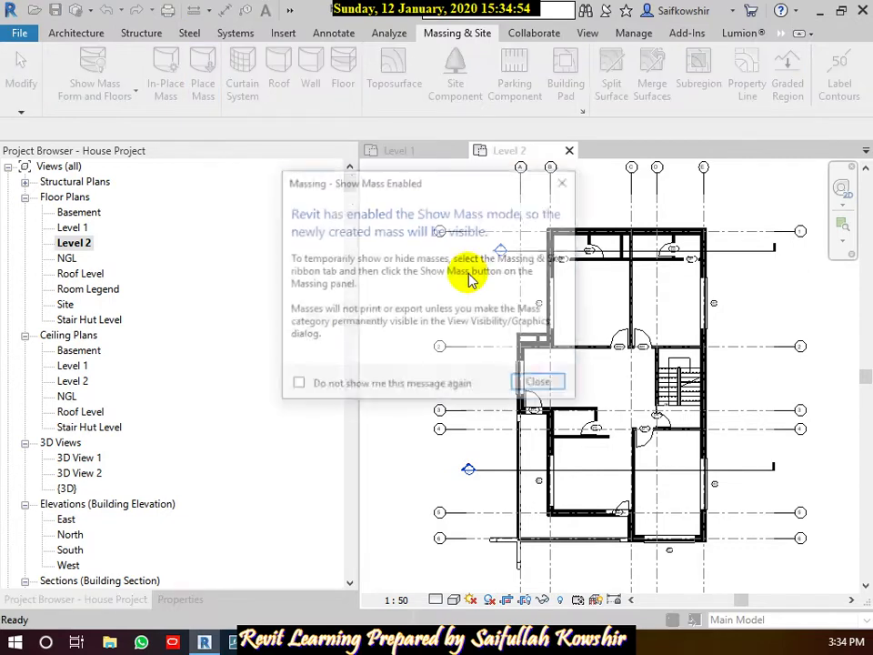
click(537, 378)
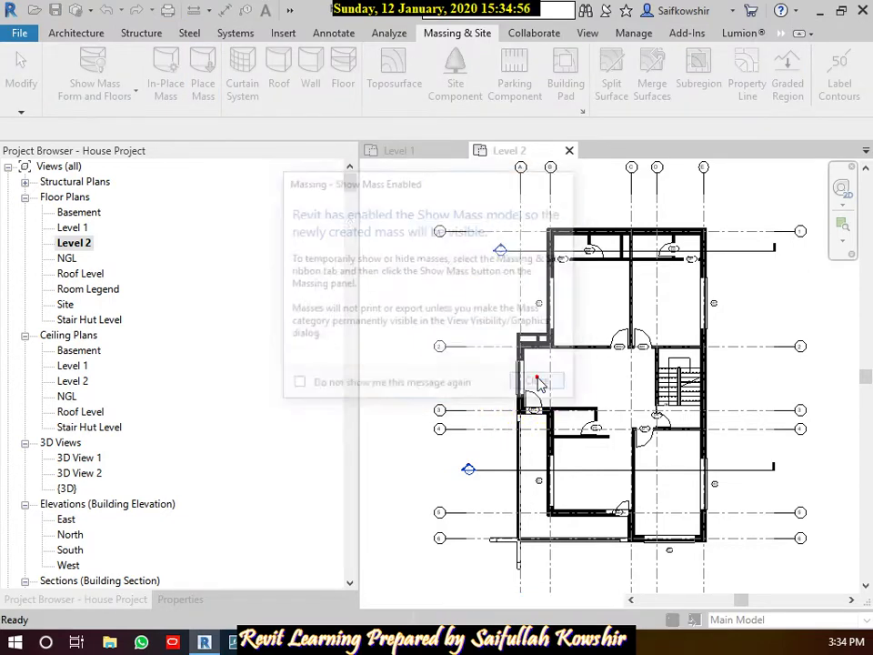
click(482, 334)
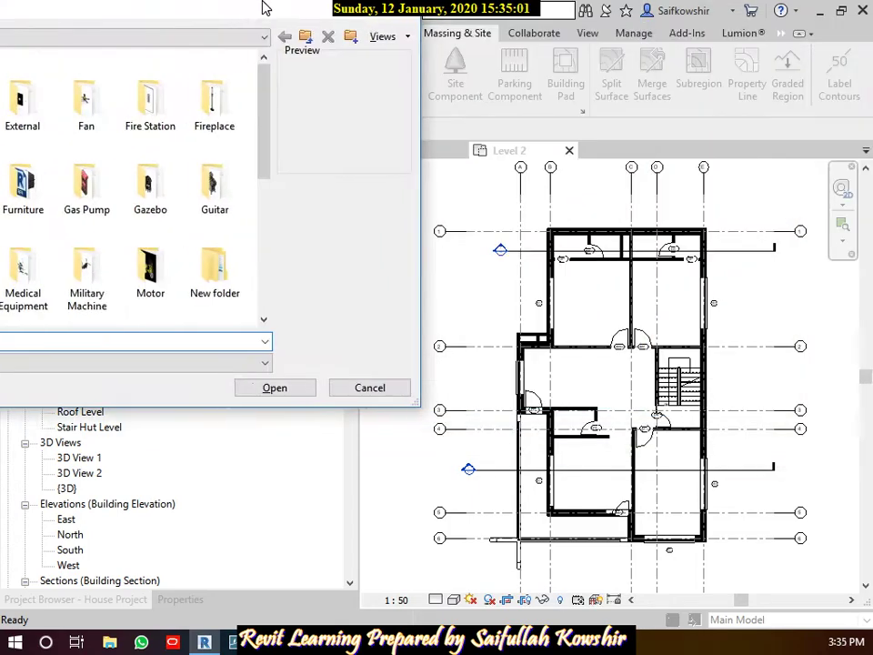
Bring the Load Family browser into full view and open the US Metric library folder
drag(264, 6, 595, 40)
drag(503, 52, 646, 53)
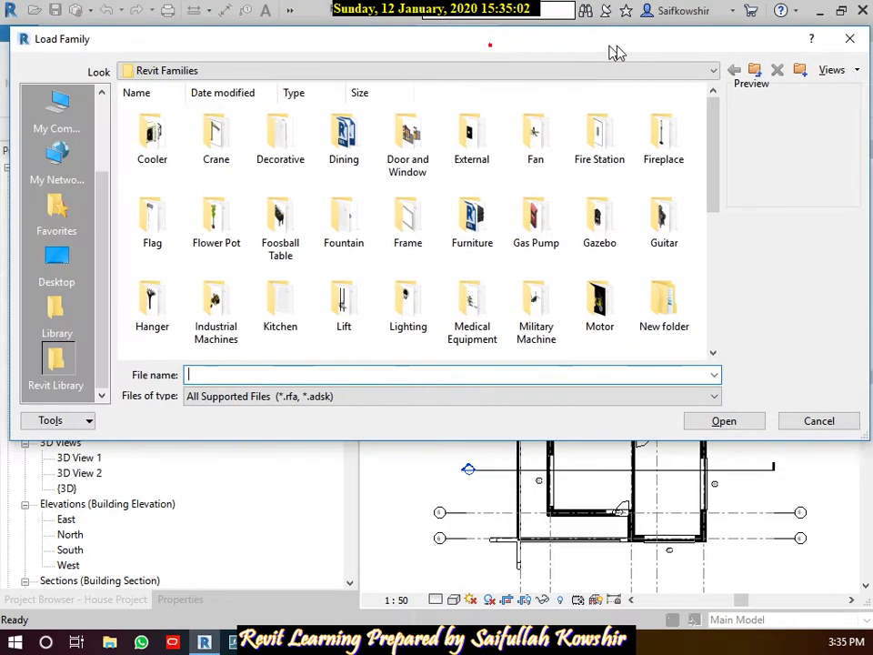
click(432, 241)
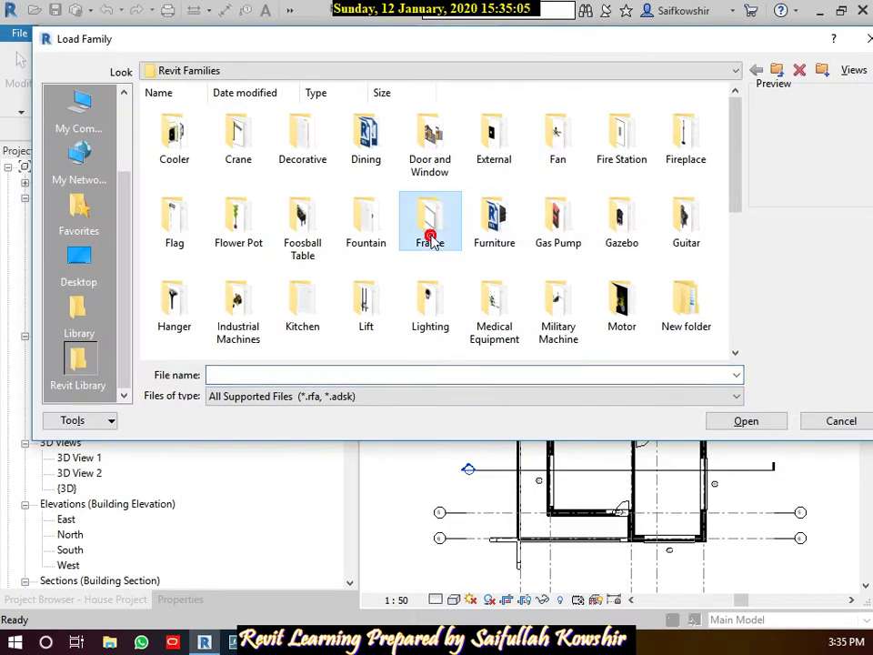
click(568, 302)
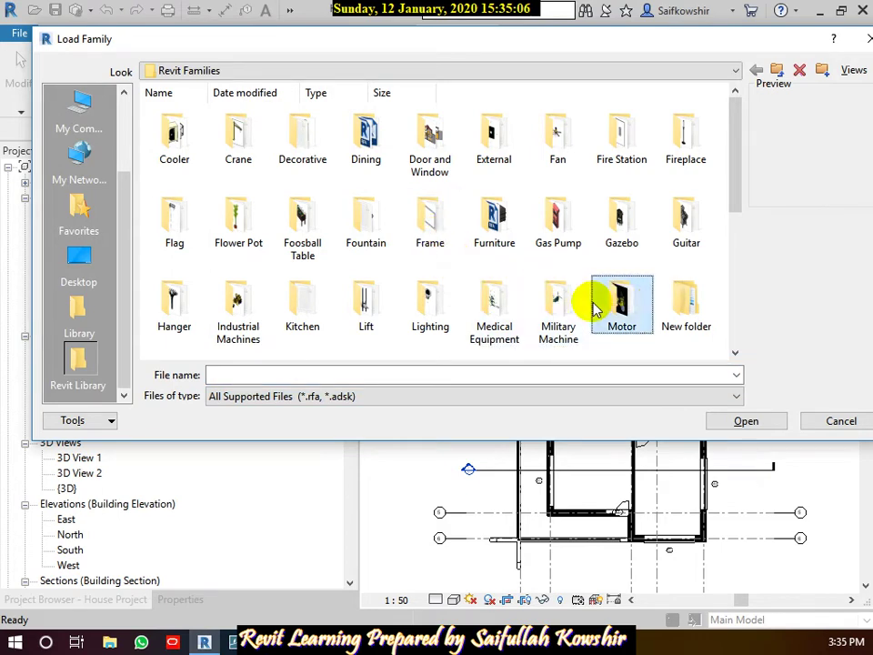
click(497, 305)
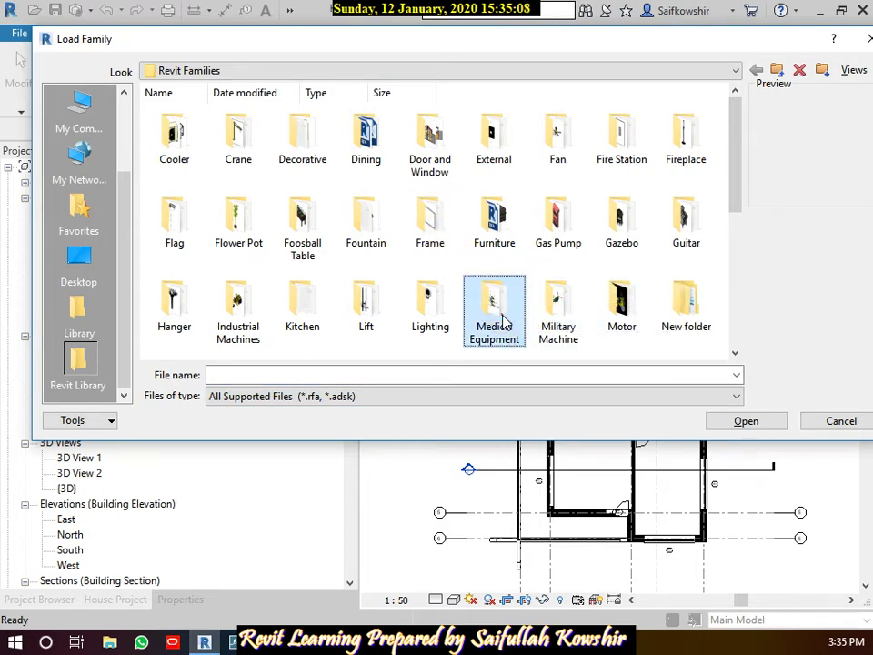
key(u)
double_click(234, 321)
Open the Mass folder and load the Arch.rfa mass family
click(303, 207)
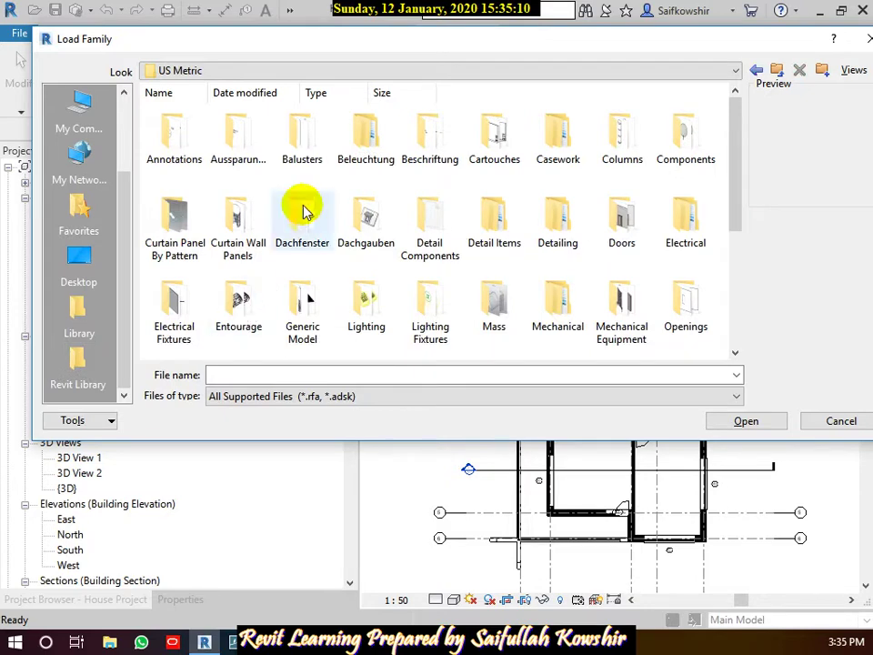
key(m)
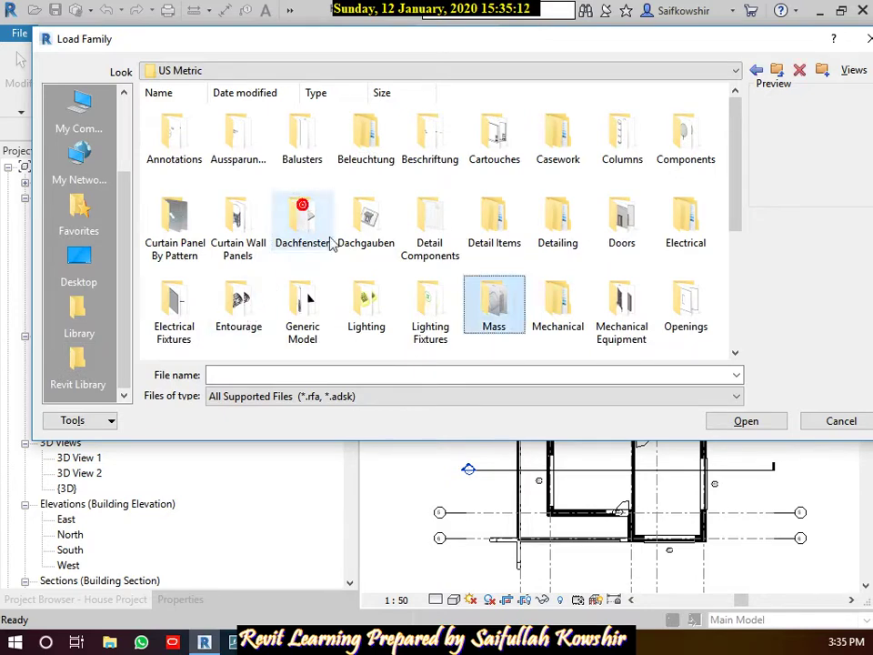
click(499, 314)
double_click(494, 309)
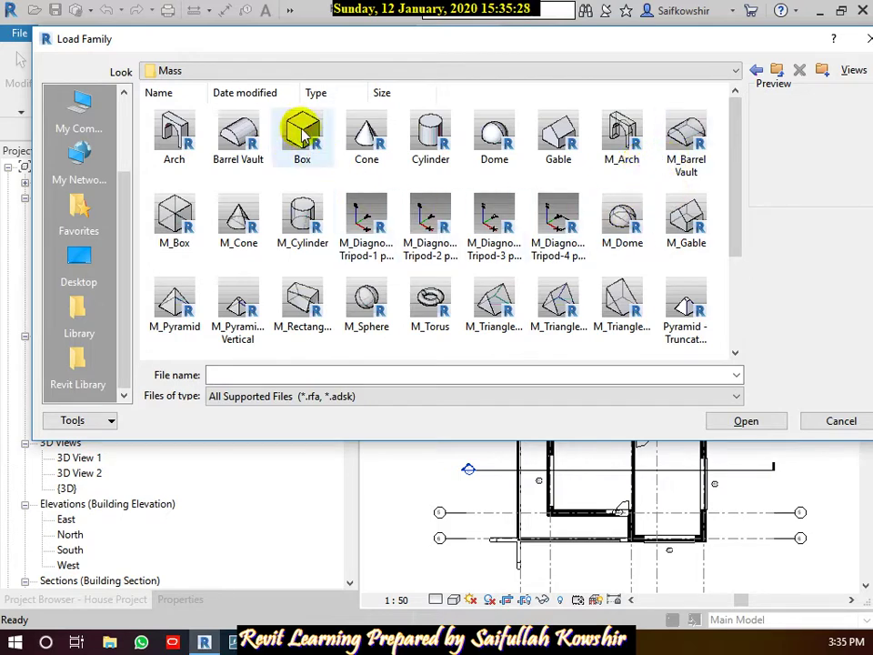
click(180, 136)
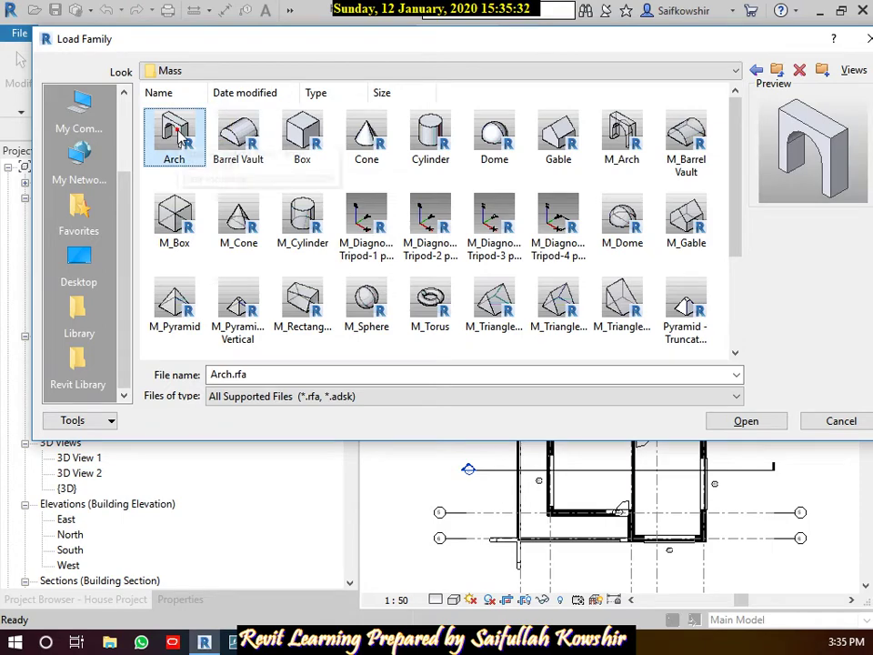
click(757, 421)
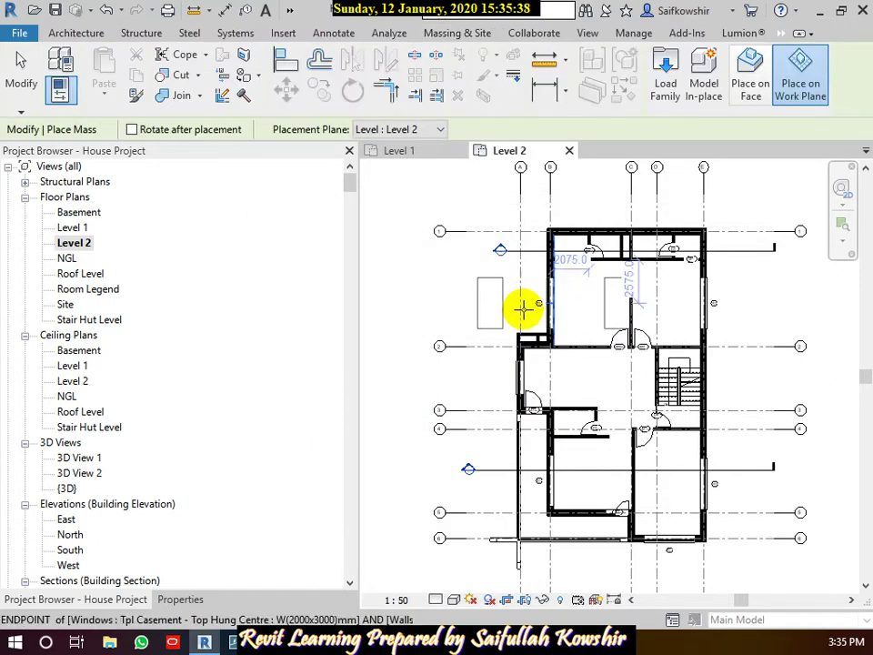
Place the Arch mass right of the house on Level 2, dismiss the visibility warning, and finish placing
scroll(472, 309, down, 5)
middle_drag(646, 401, 593, 351)
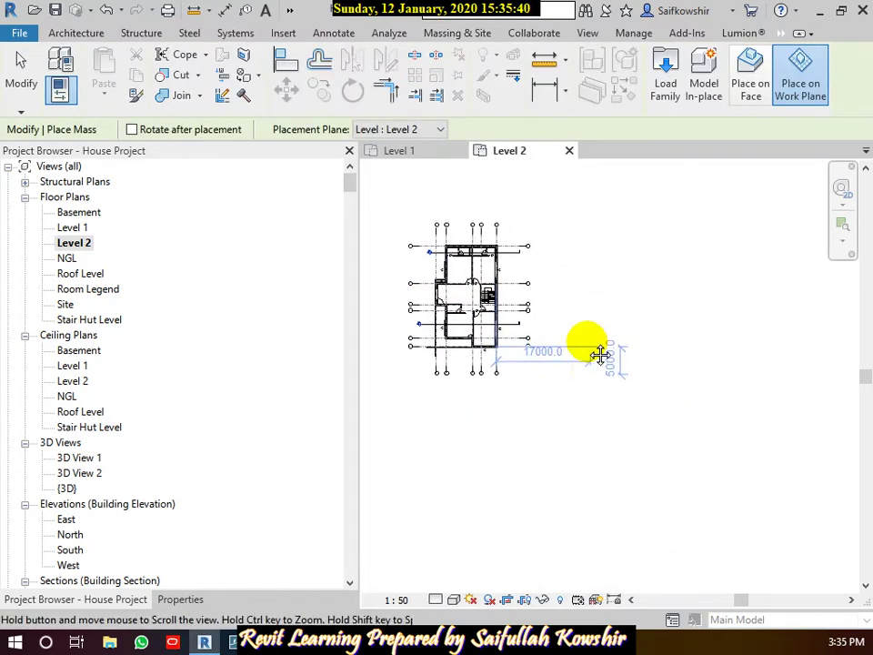
scroll(561, 278, up, 1)
scroll(561, 265, up, 2)
scroll(591, 268, up, 3)
scroll(619, 269, up, 1)
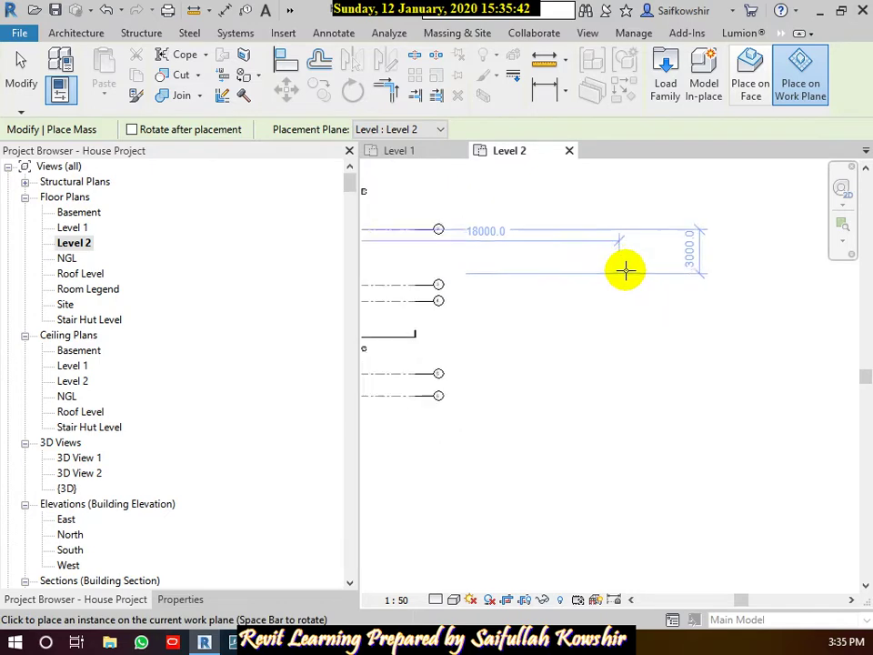
scroll(626, 282, up, 1)
scroll(623, 291, down, 4)
middle_drag(610, 296, 706, 315)
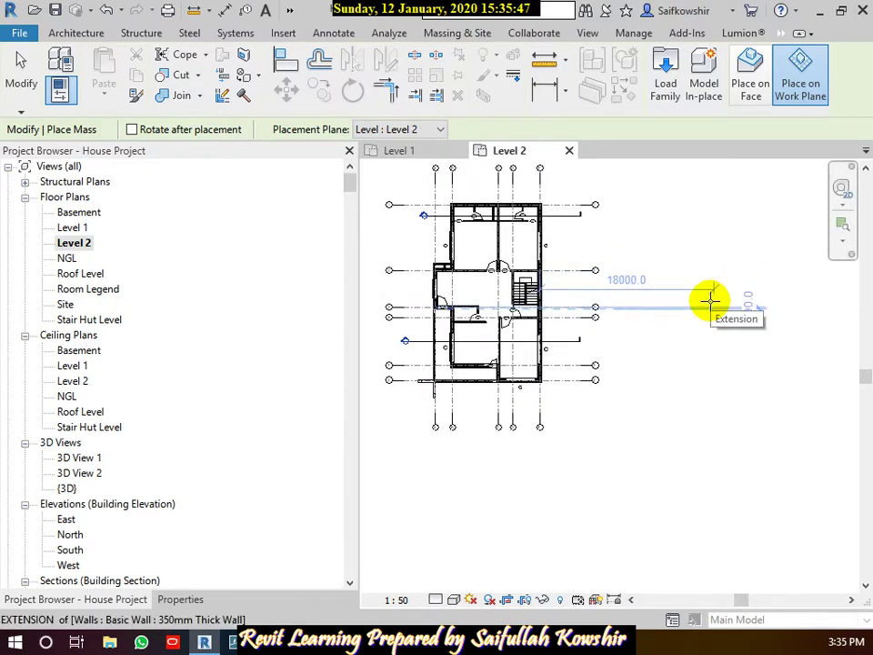
click(718, 297)
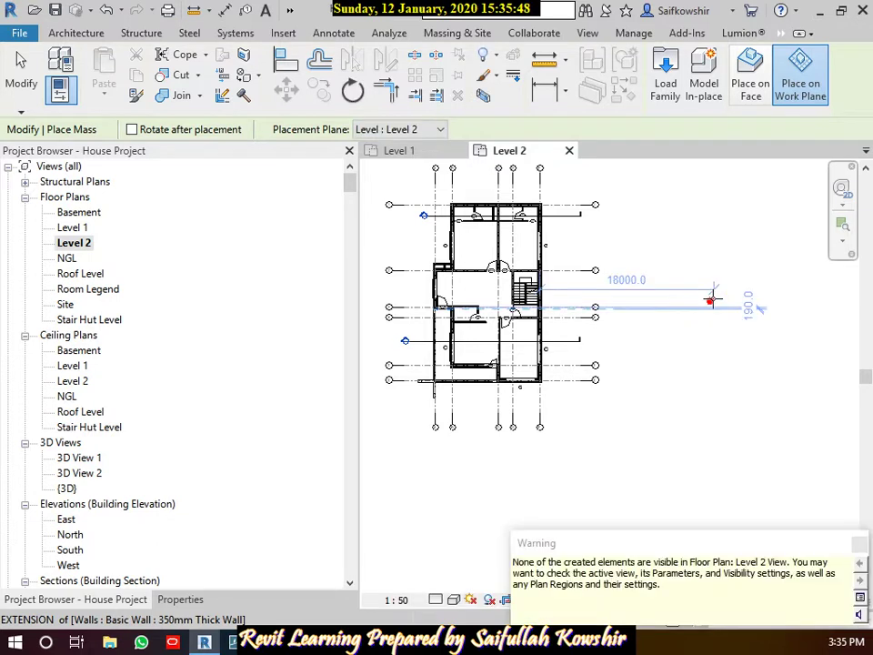
click(859, 543)
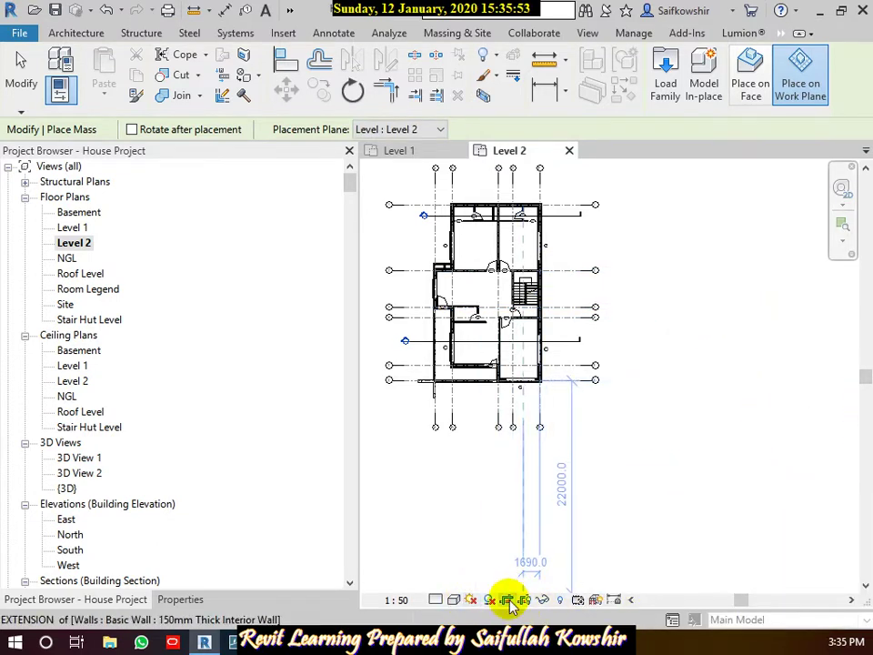
click(27, 84)
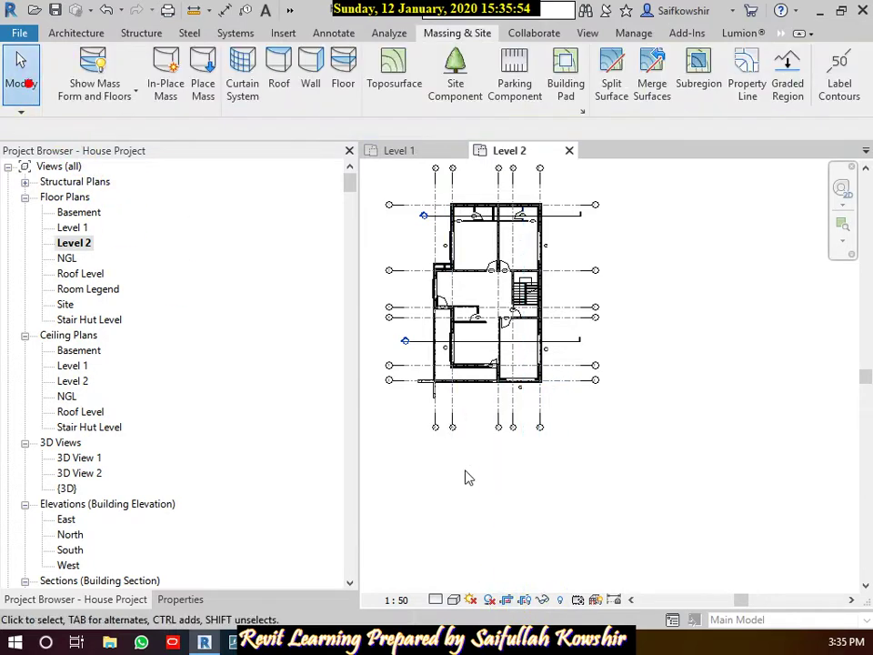
Show the Level 2 crop region, stretch its right edge out toward the mass, then back to the house
click(507, 600)
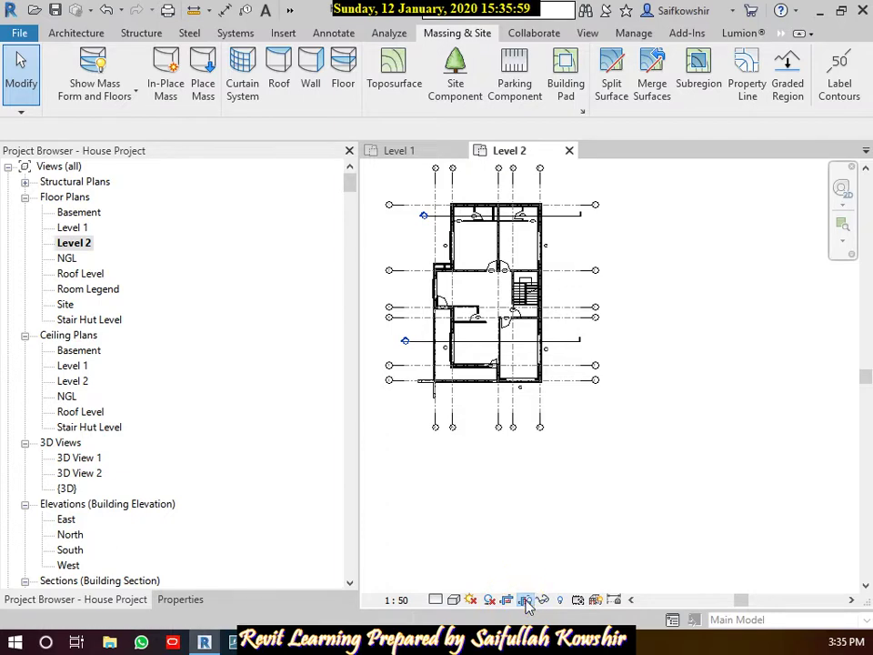
scroll(636, 450, down, 2)
scroll(637, 450, down, 1)
click(620, 382)
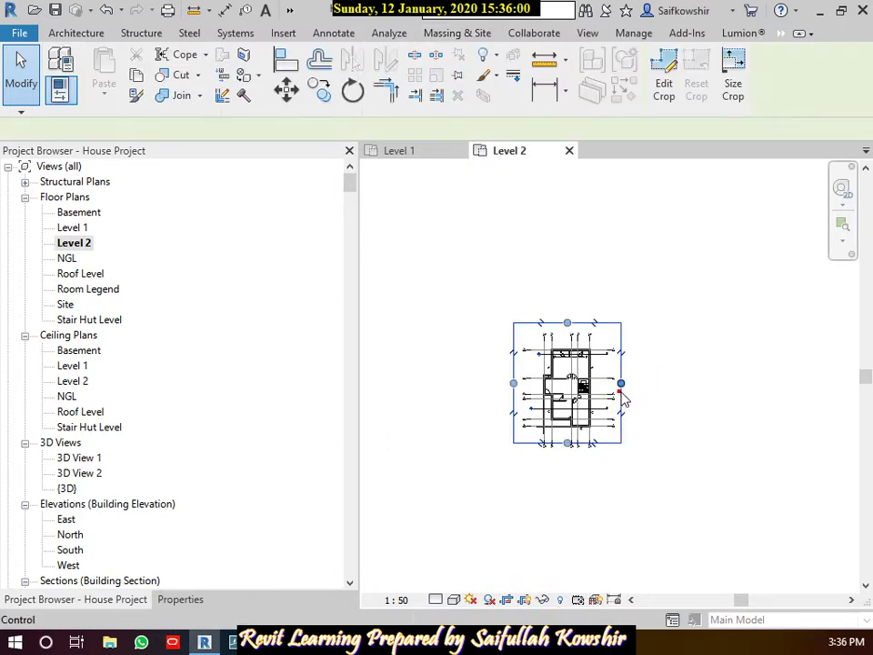
drag(620, 385, 804, 398)
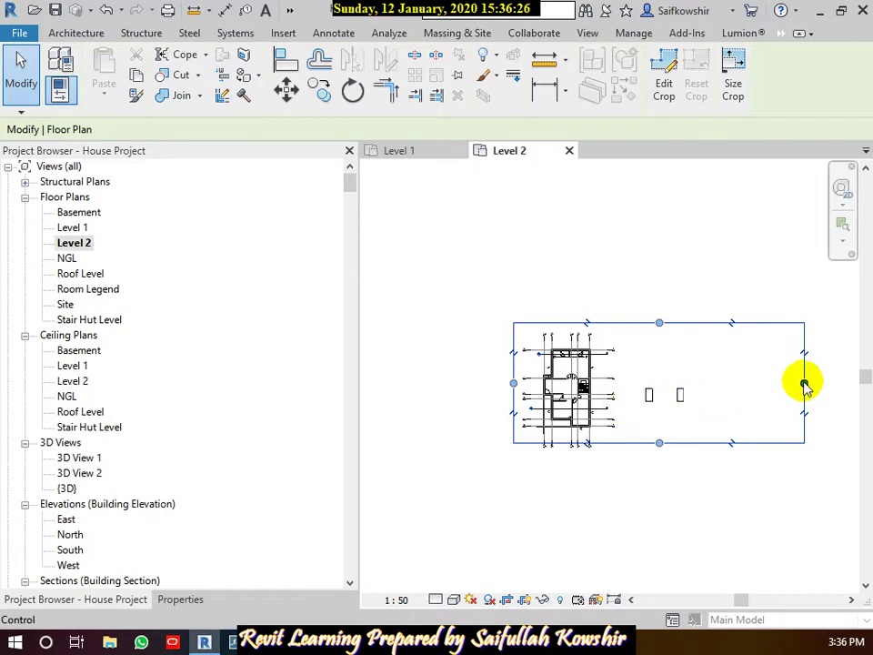
drag(804, 383, 620, 383)
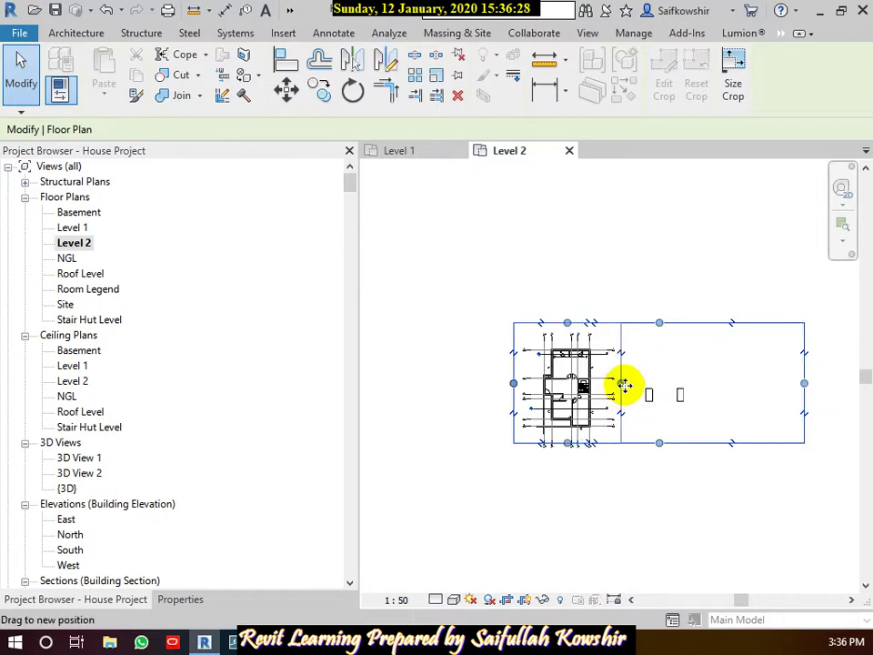
click(632, 475)
scroll(545, 400, up, 3)
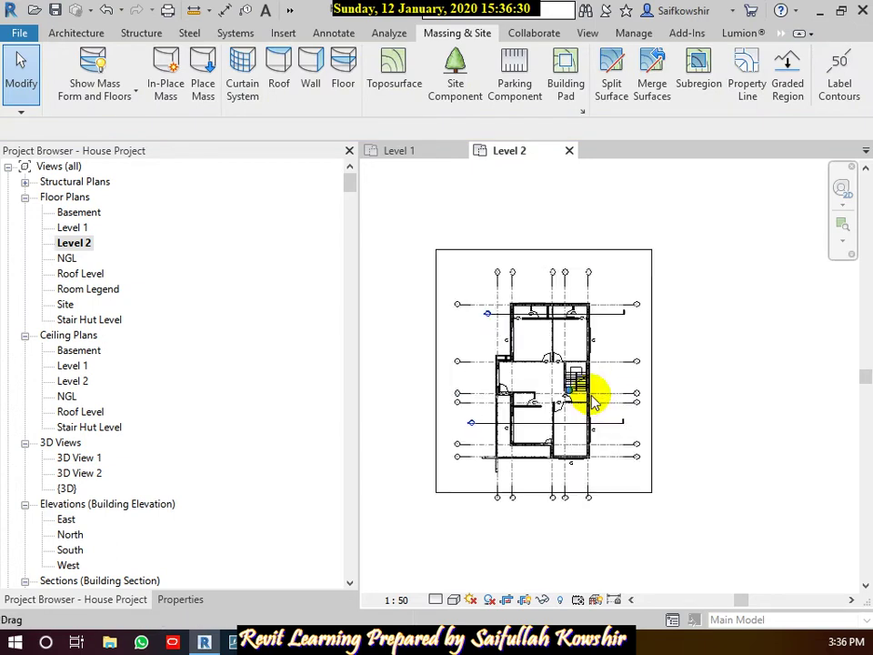
scroll(637, 400, up, 2)
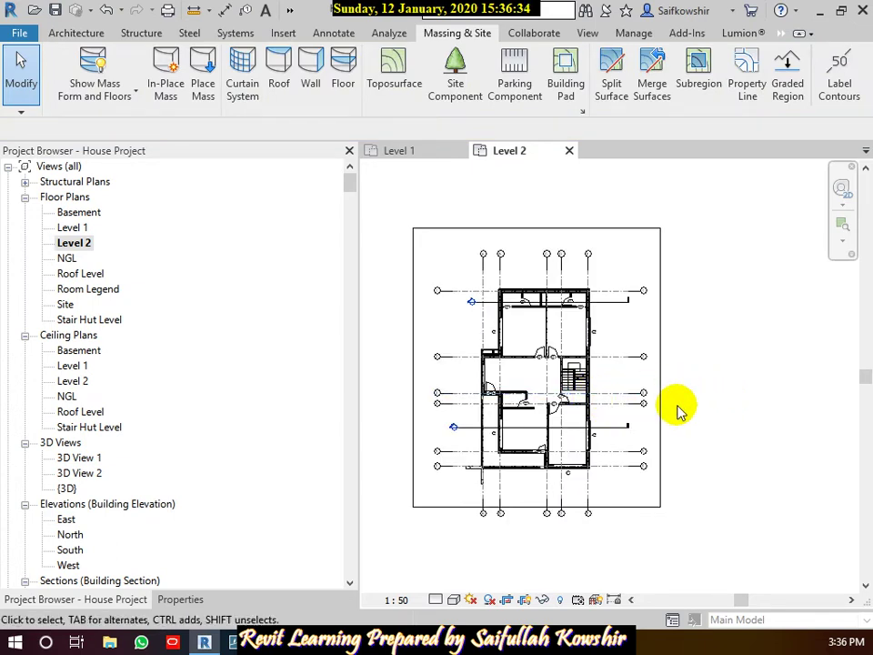
click(661, 448)
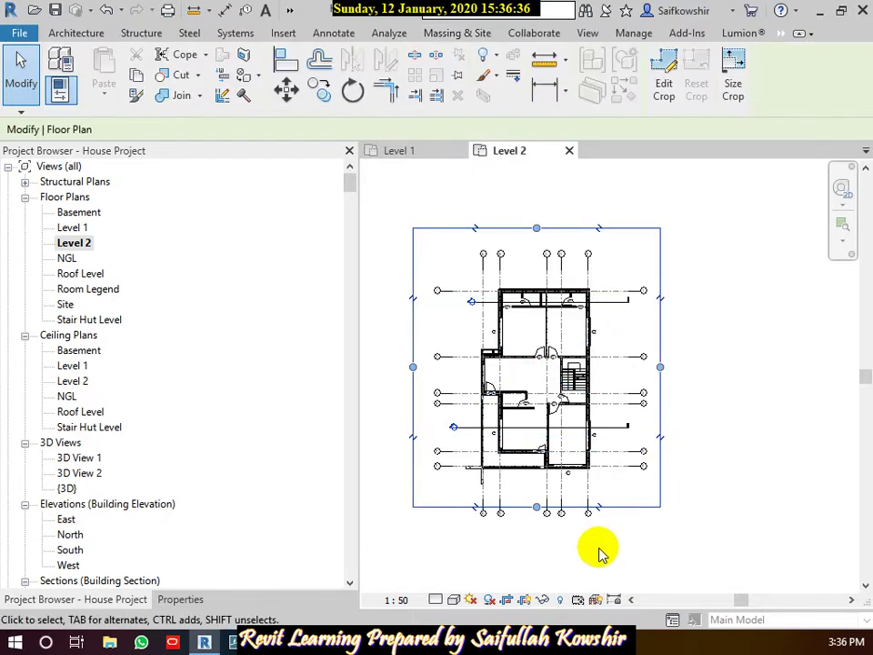
click(511, 601)
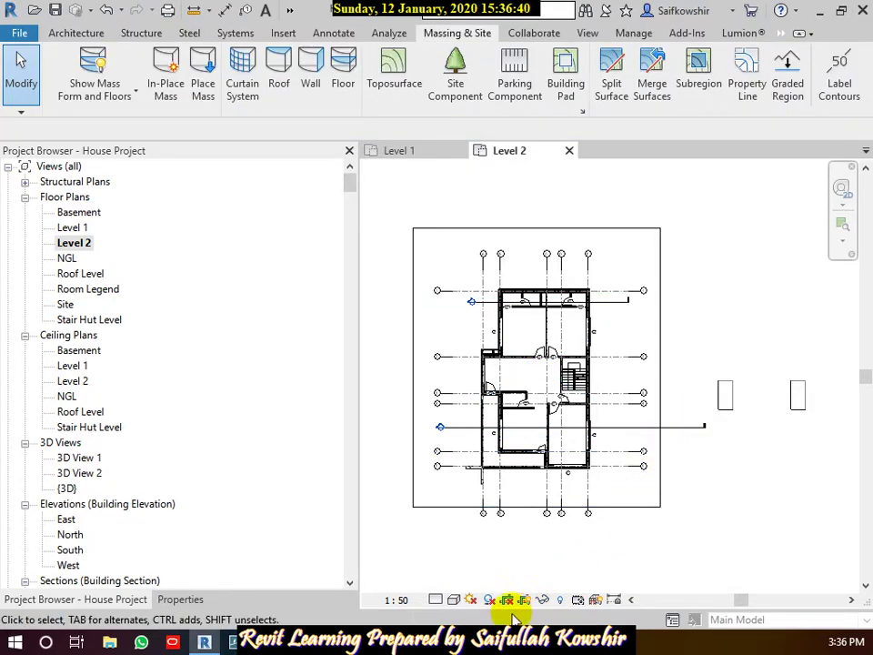
click(503, 601)
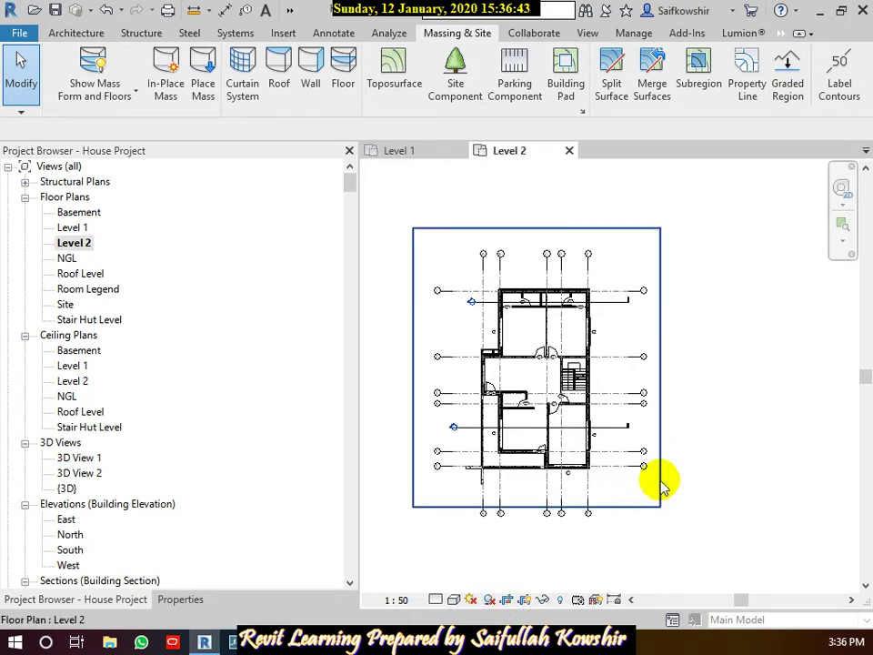
click(524, 601)
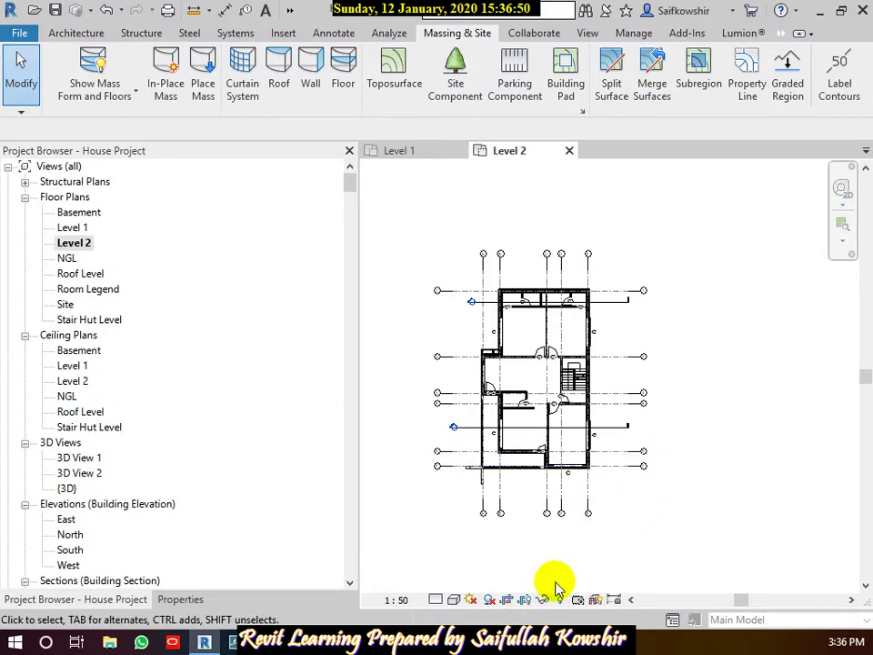
click(524, 601)
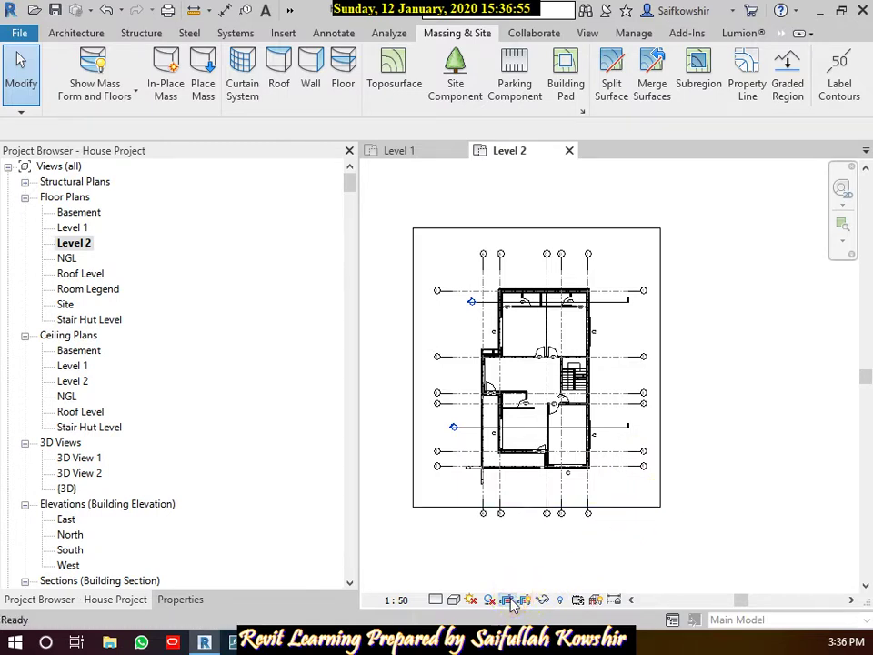
scroll(653, 488, down, 2)
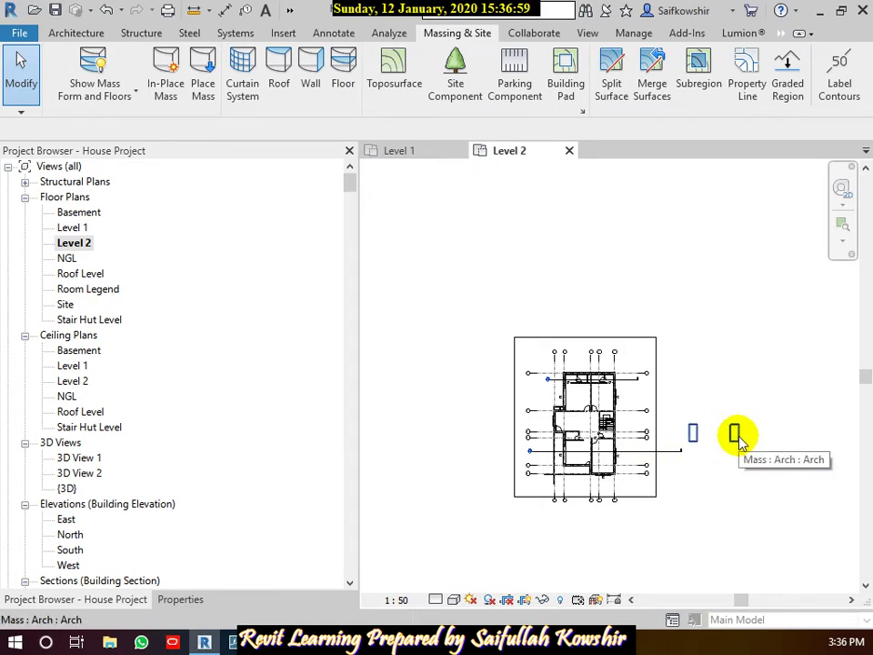
scroll(735, 434, up, 3)
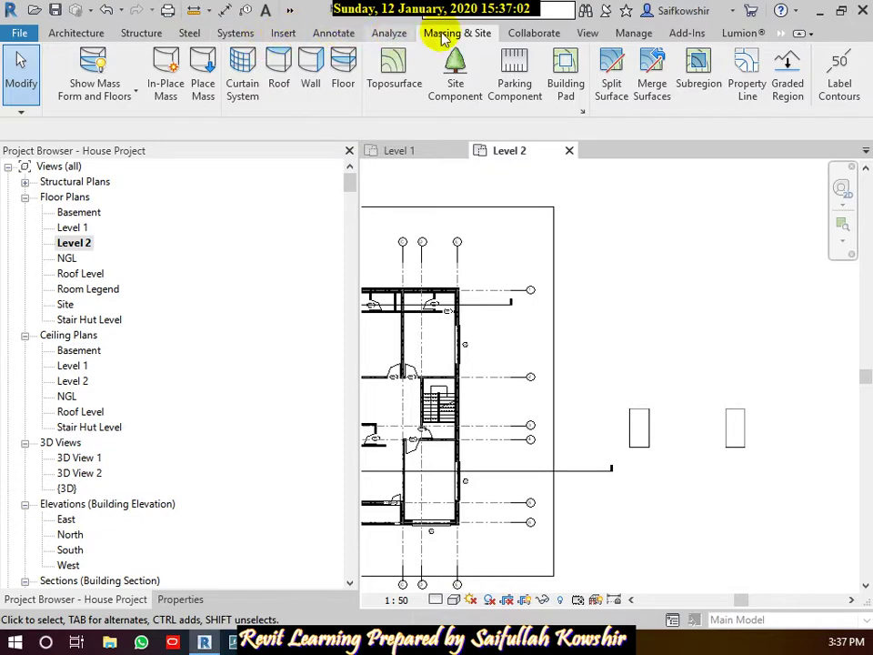
Open the default 3D view and enlarge its crop region rightward and upward to reveal the arch
click(587, 34)
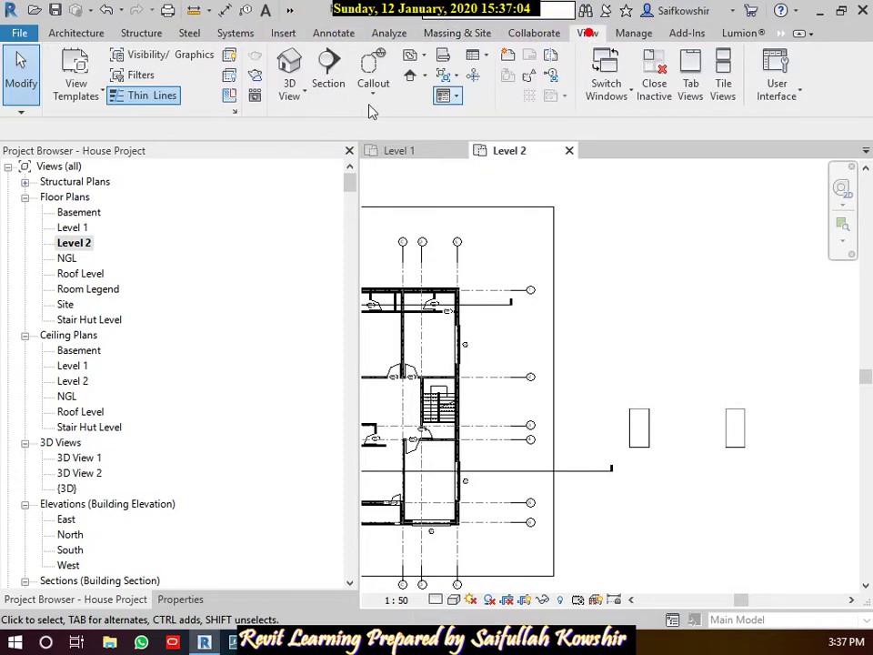
click(289, 68)
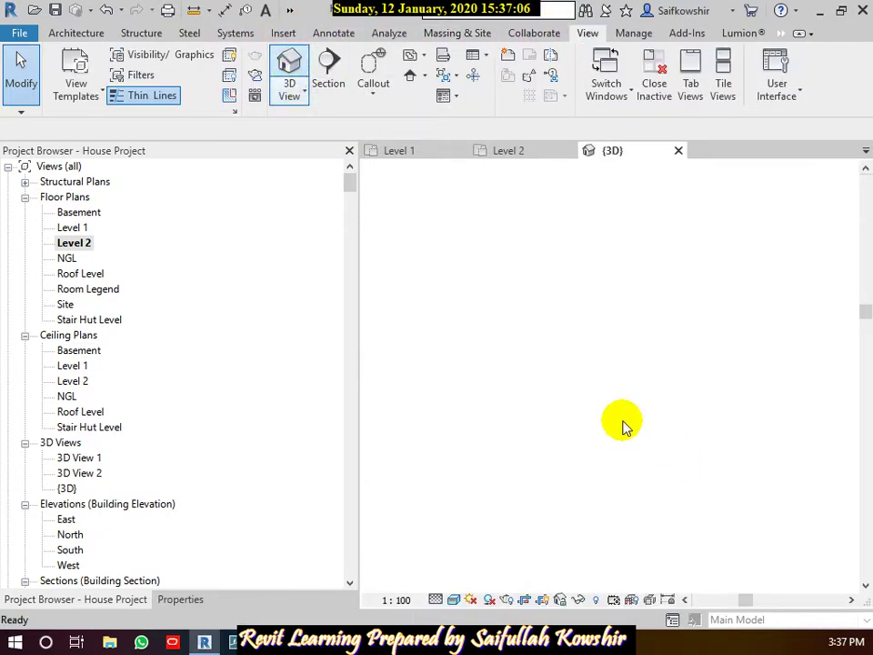
scroll(618, 405, down, 3)
scroll(664, 414, down, 3)
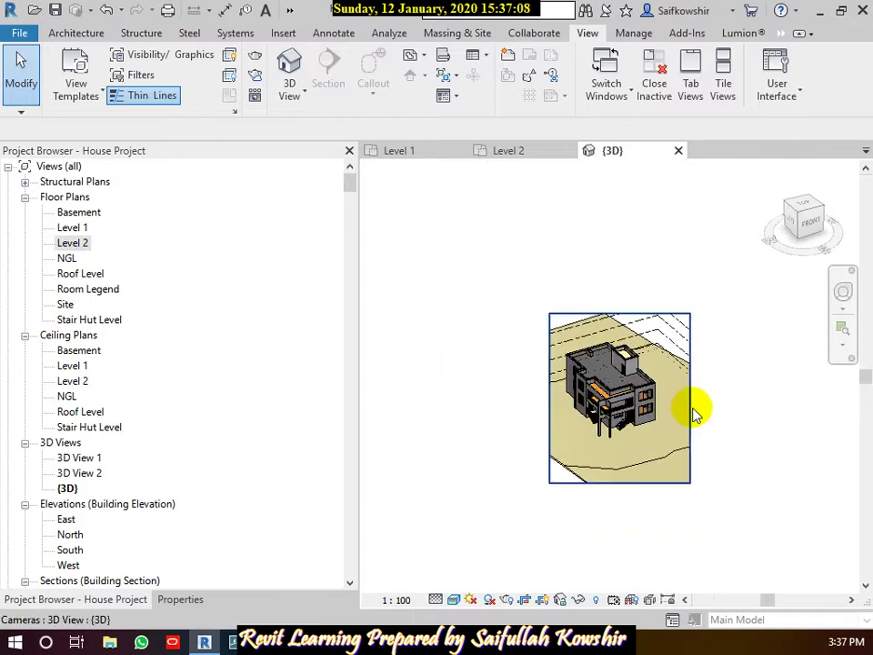
middle_drag(693, 413, 638, 374)
click(633, 390)
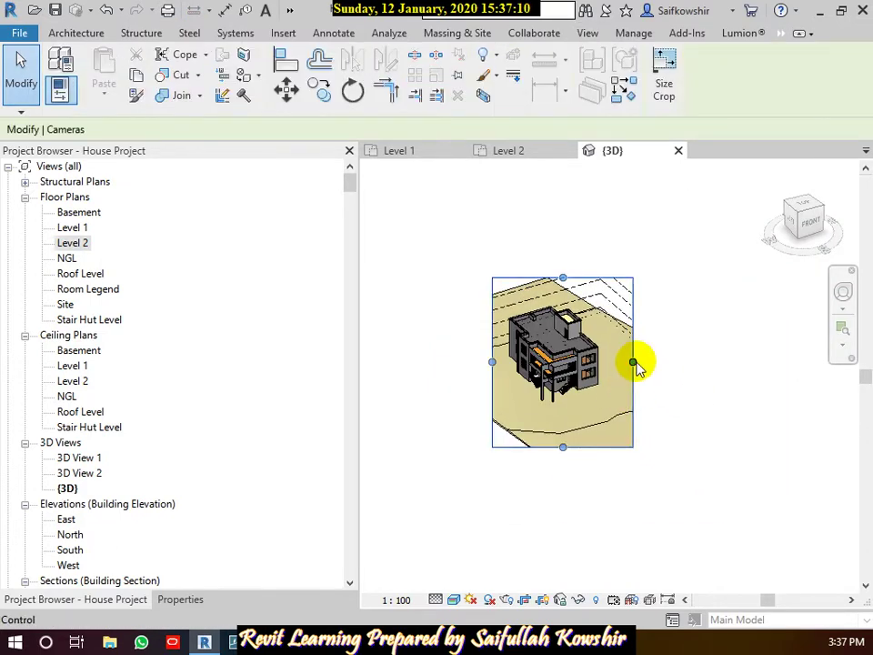
drag(632, 362, 788, 364)
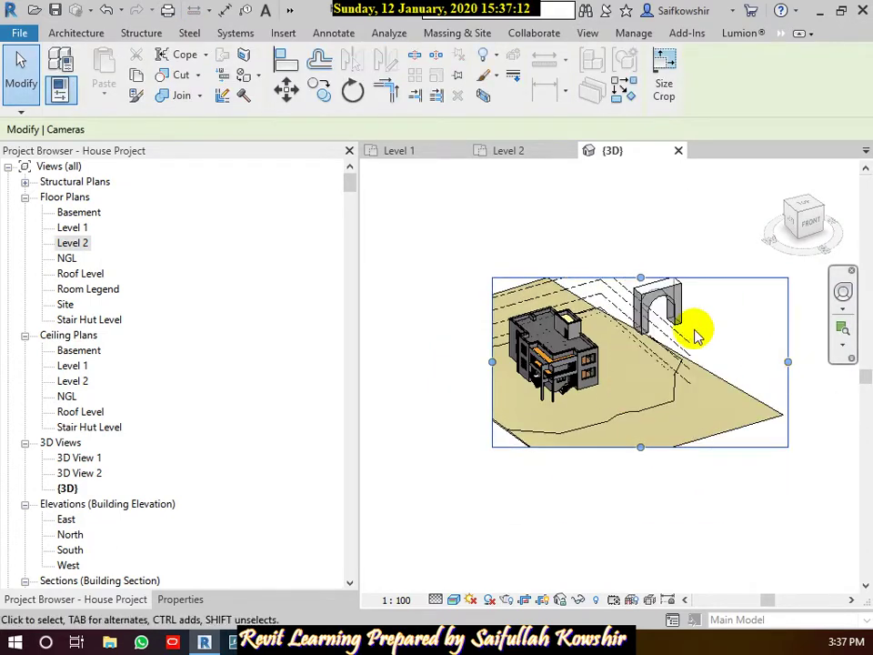
drag(640, 277, 642, 235)
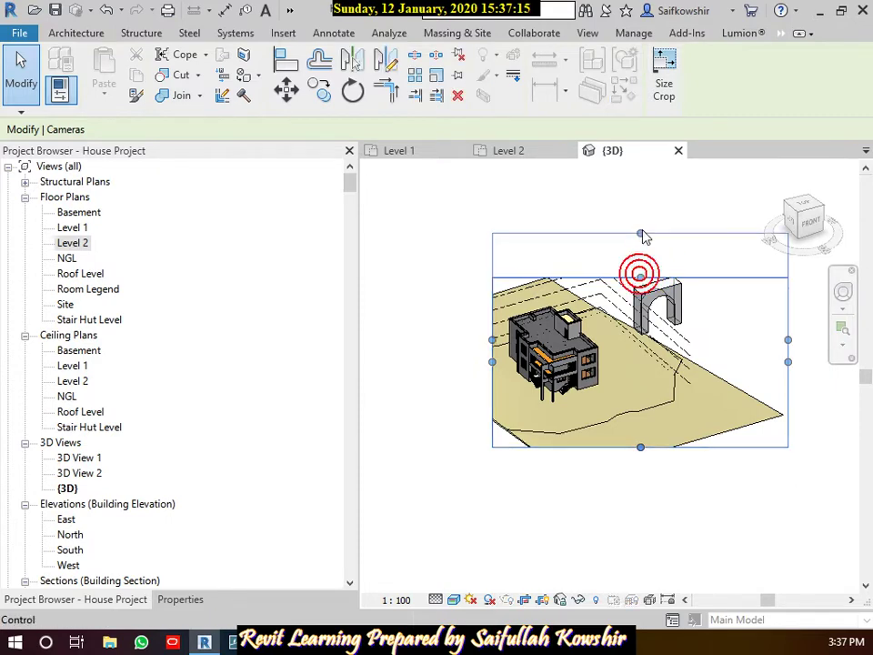
key(Escape)
scroll(660, 289, up, 3)
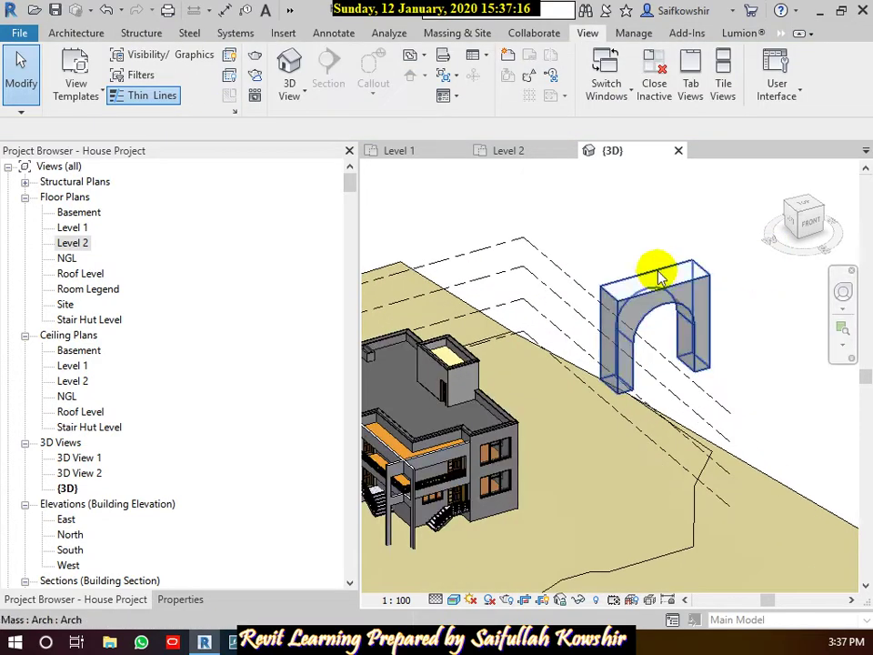
Nudge the Arch mass with arrow keys, left toward the house, then back right and four steps down
click(669, 291)
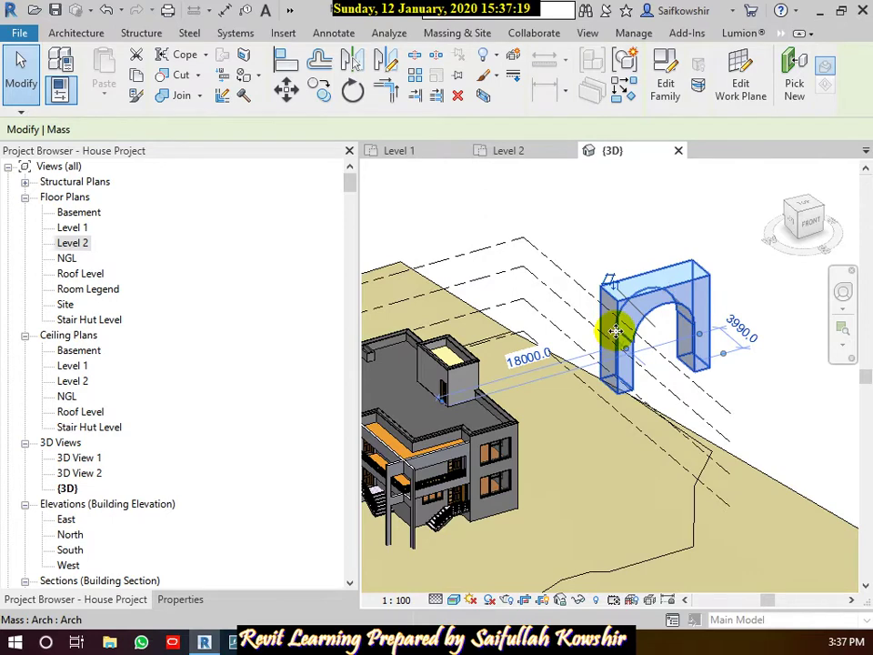
key(Left)
key(Left)
key(Left)
key(Left)
key(Left)
key(Left)
key(Left)
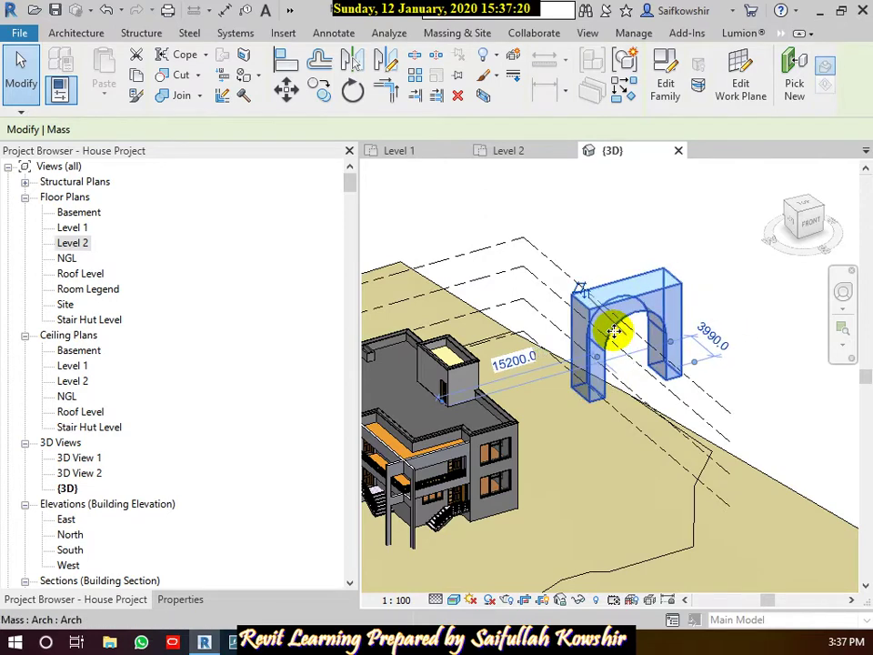
key(Left)
key(Left)
key(Left)
key(Left)
key(Left)
key(Left)
key(Left)
key(Left)
key(Left)
key(Left)
key(Left)
key(Left)
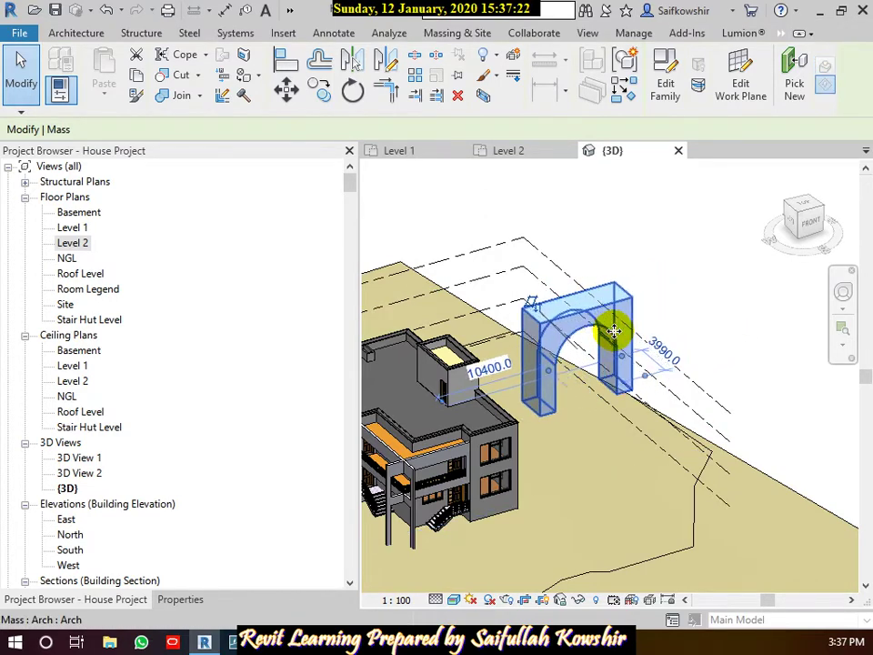
key(Left)
key(Left)
key(Left)
key(Left)
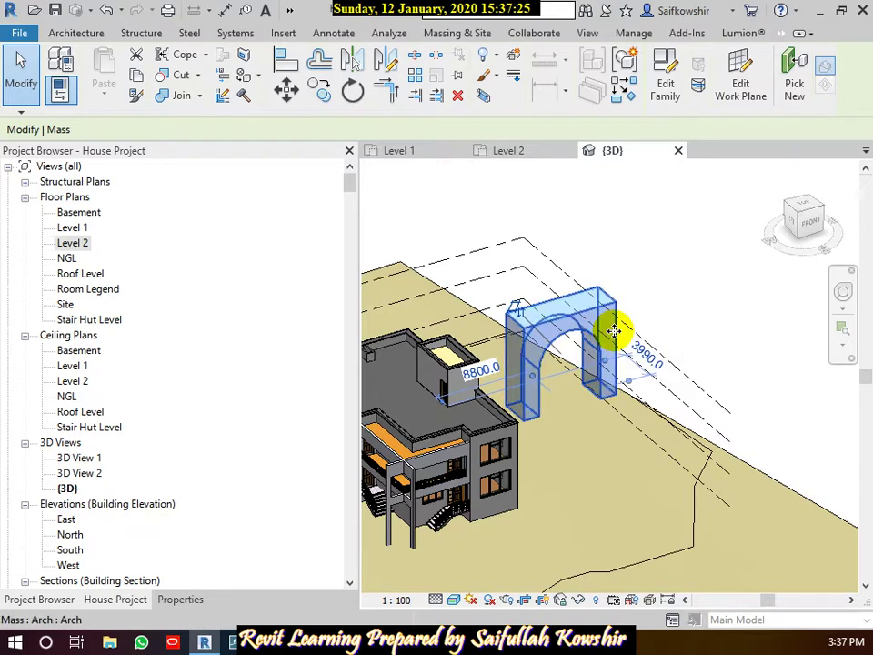
key(Right)
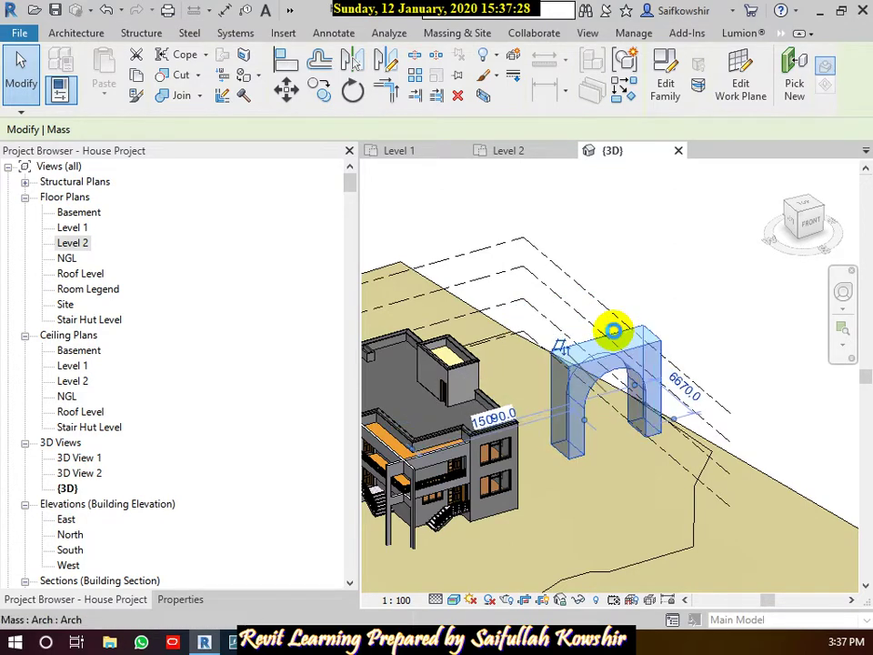
key(Down)
key(Down)
key(Down)
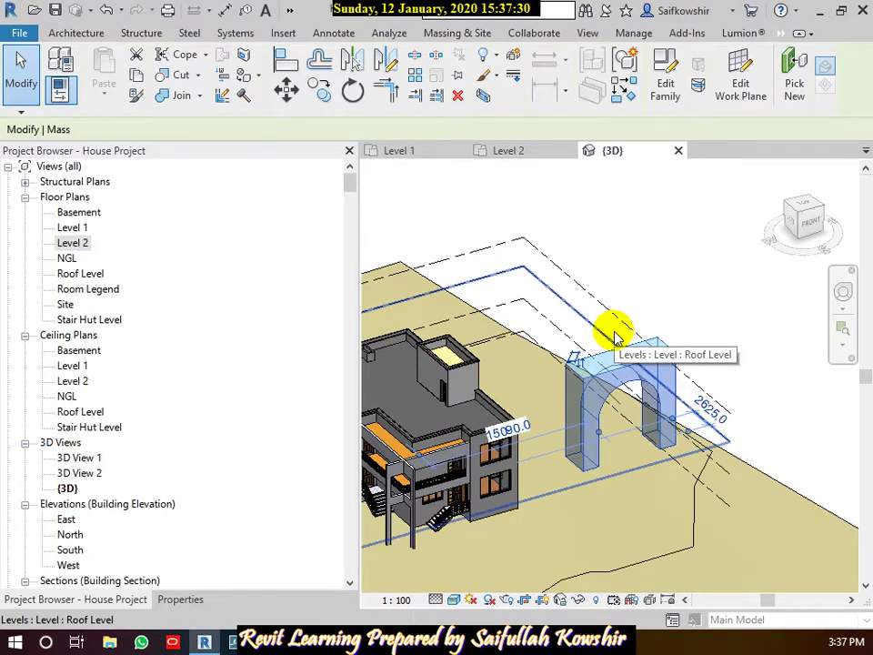
key(Down)
key(Down)
key(Down)
key(Down)
key(Down)
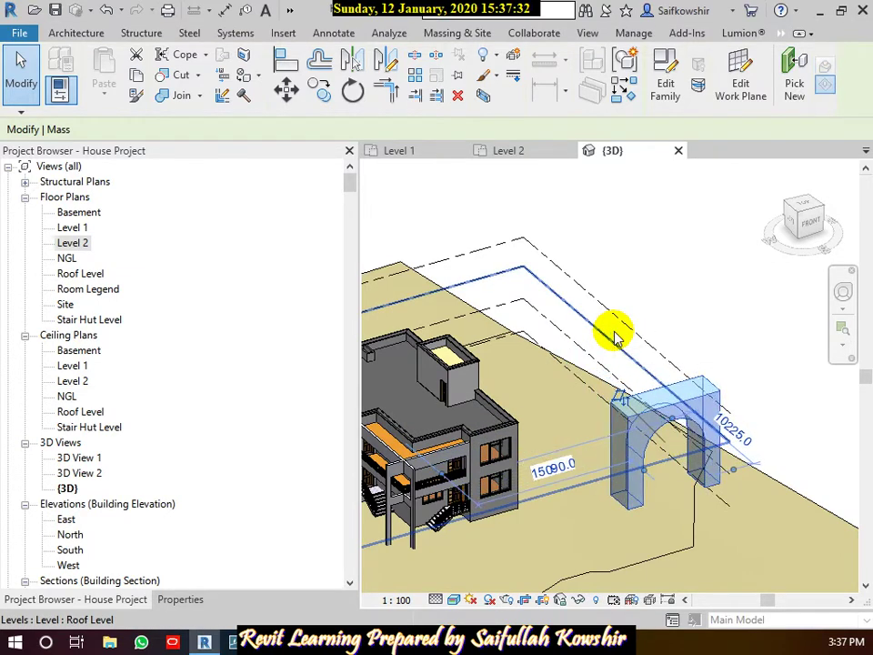
key(Down)
key(Down)
key(Down)
key(Down)
key(Down)
key(Down)
key(Down)
key(Down)
key(Down)
key(Down)
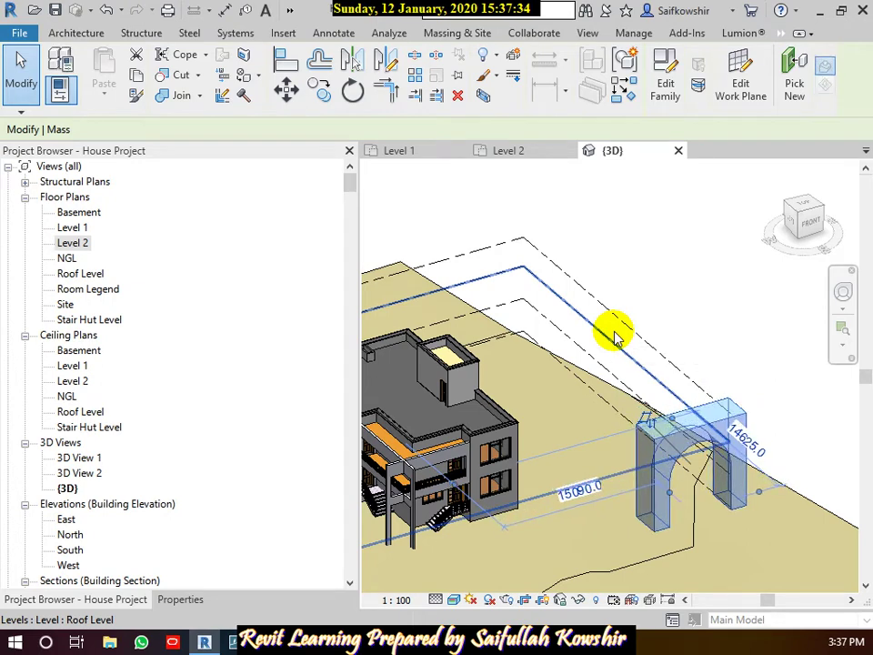
key(Down)
key(Down)
key(Down)
key(Down)
key(Down)
key(Down)
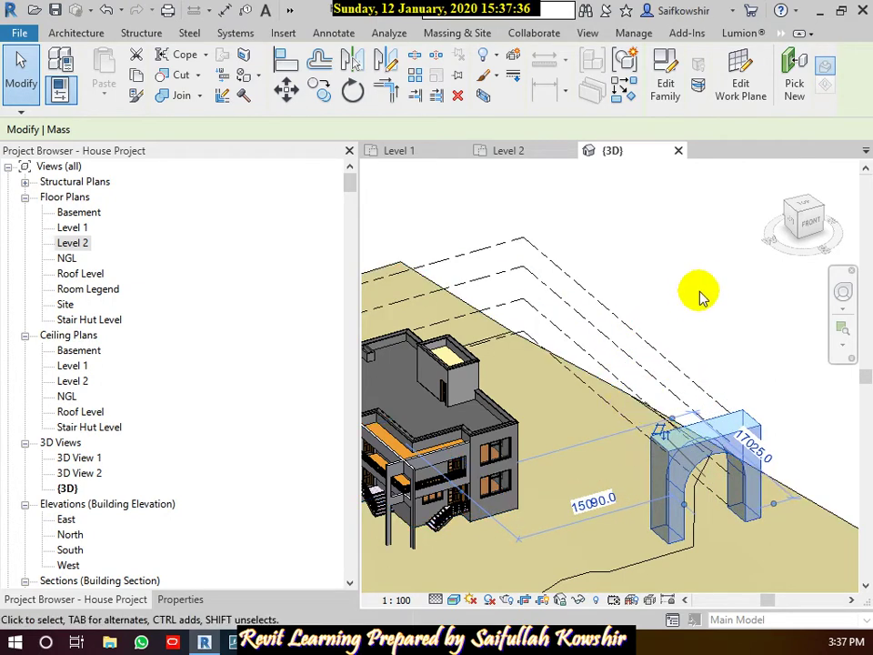
click(700, 295)
Delete the Arch mass from the model
scroll(755, 416, down, 2)
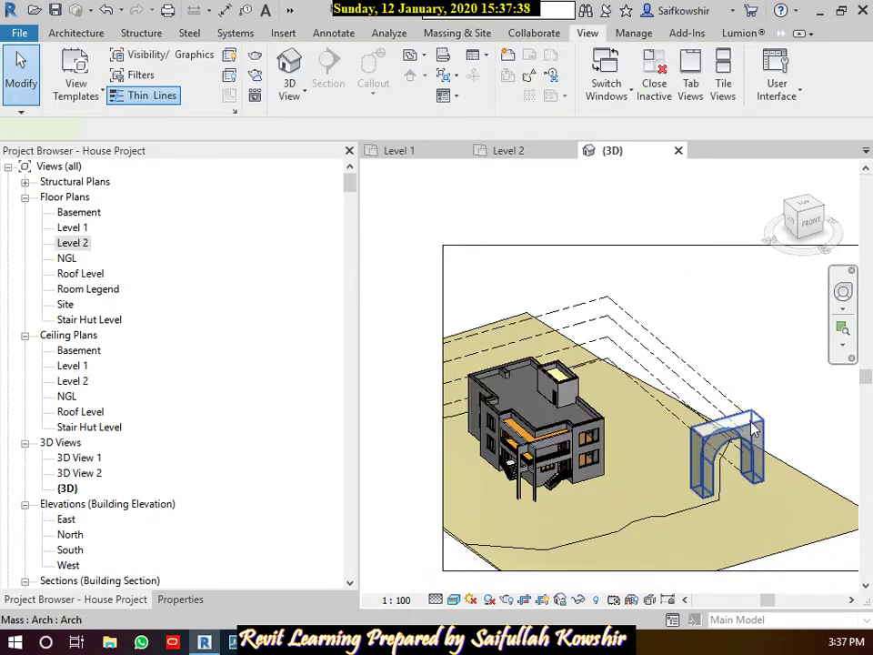
click(753, 431)
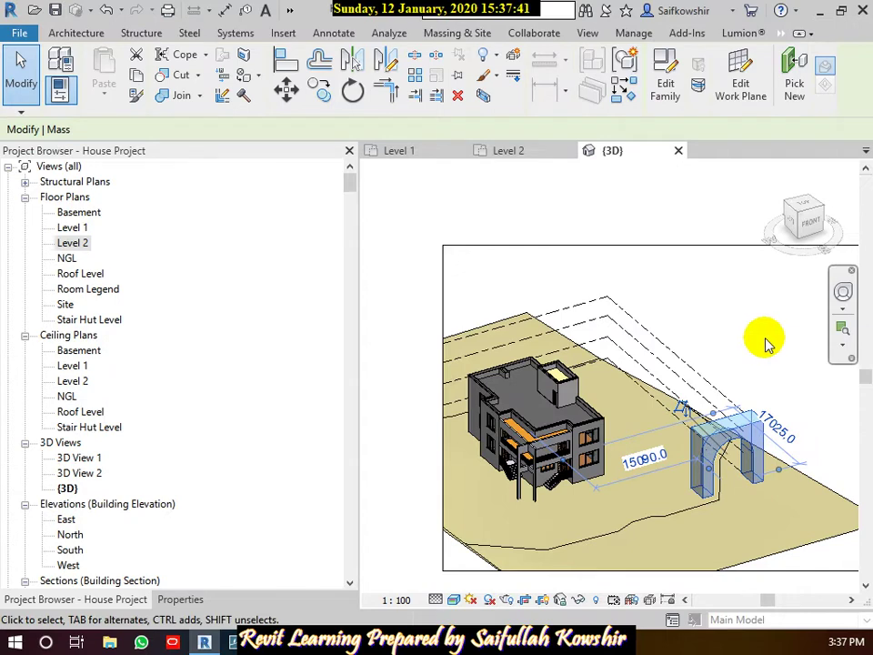
key(Delete)
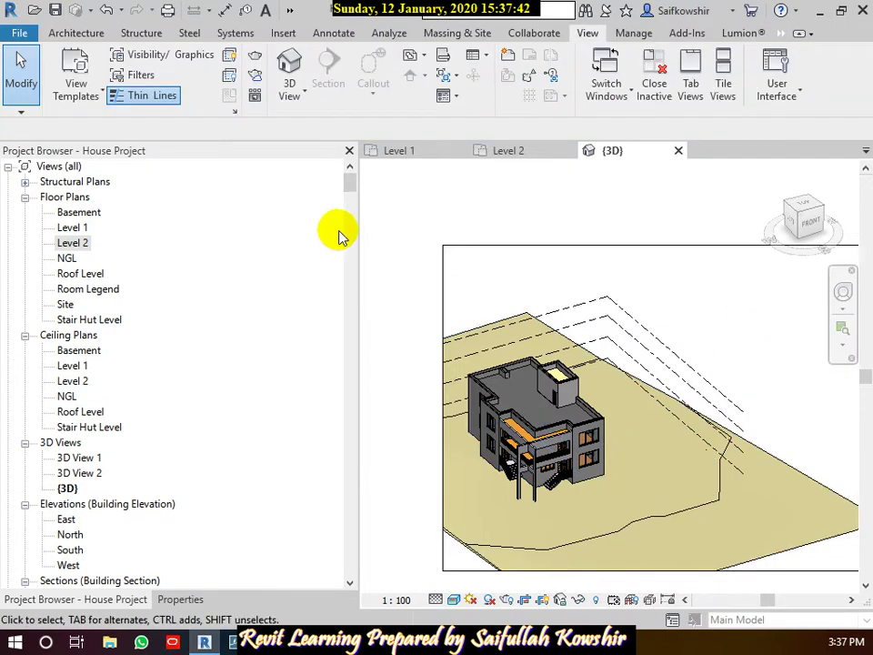
mouse_move(398, 150)
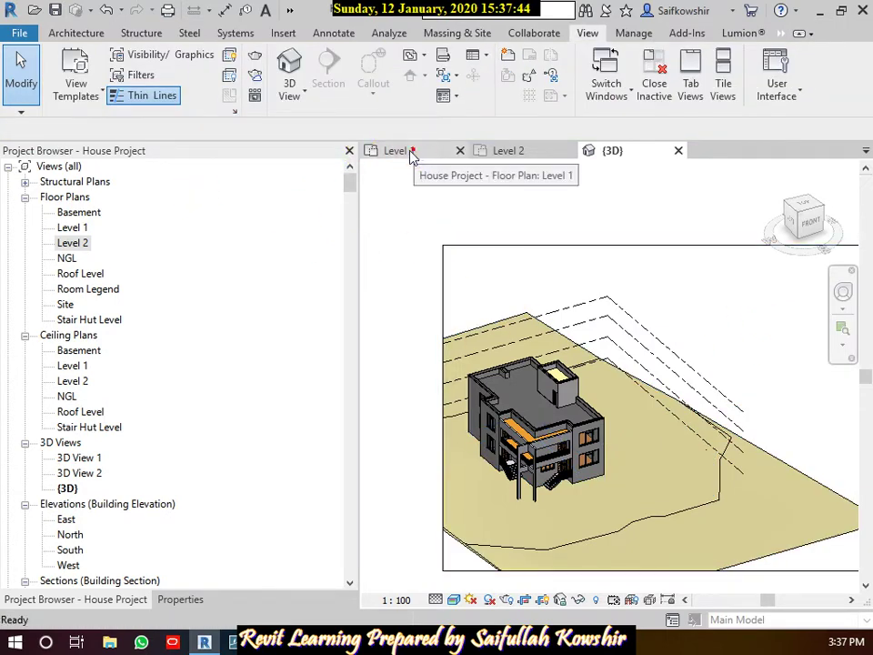
Open the Level 1 floor plan with the house centred
click(411, 156)
scroll(482, 232, down, 2)
scroll(495, 244, down, 2)
mouse_move(516, 477)
middle_down()
mouse_move(546, 458)
mouse_move(534, 472)
middle_up()
Create a new in-place mass named Mass 1, dismissing the save reminder, and reframe the Level 1 plan
click(465, 37)
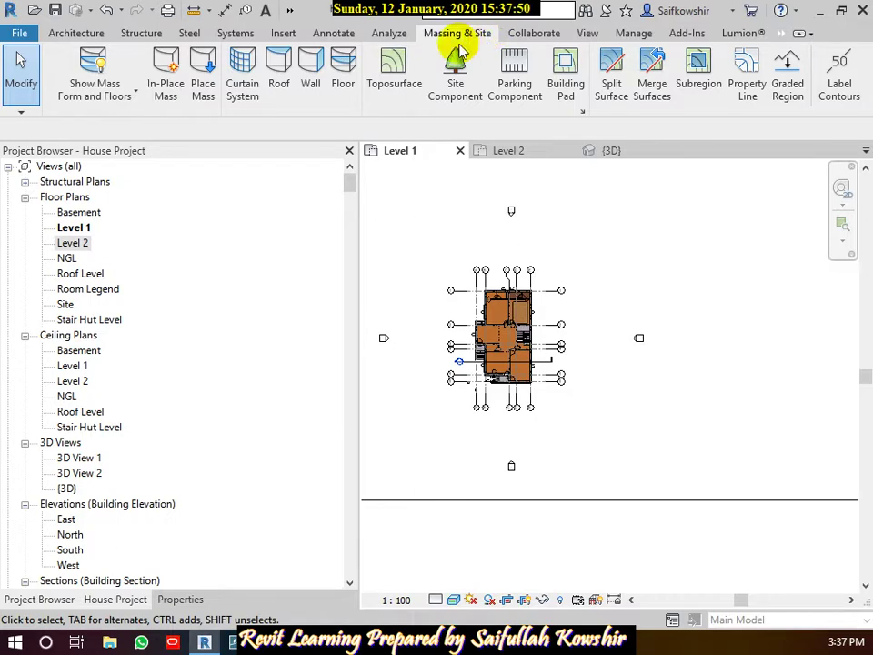
click(167, 86)
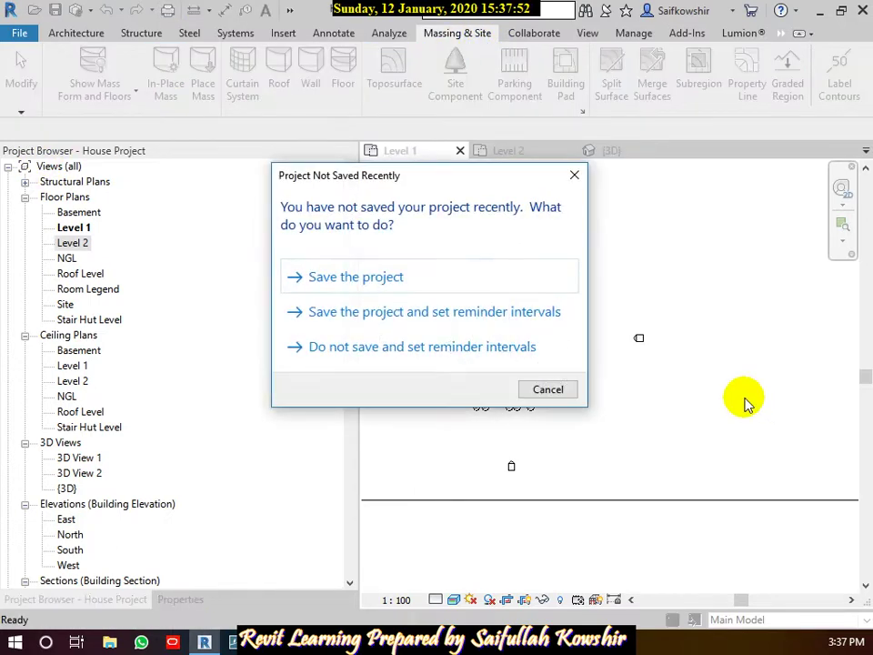
click(549, 390)
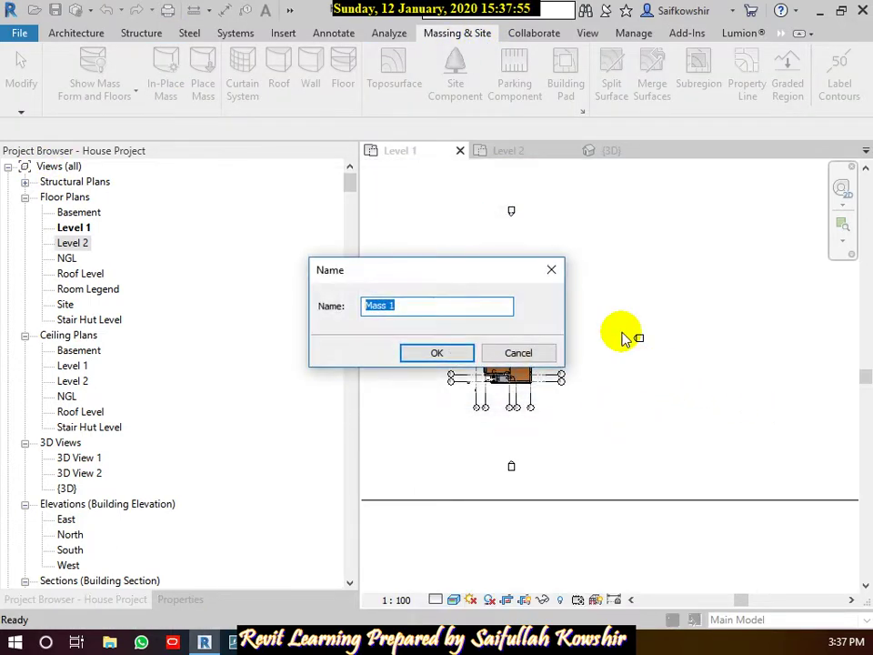
click(437, 354)
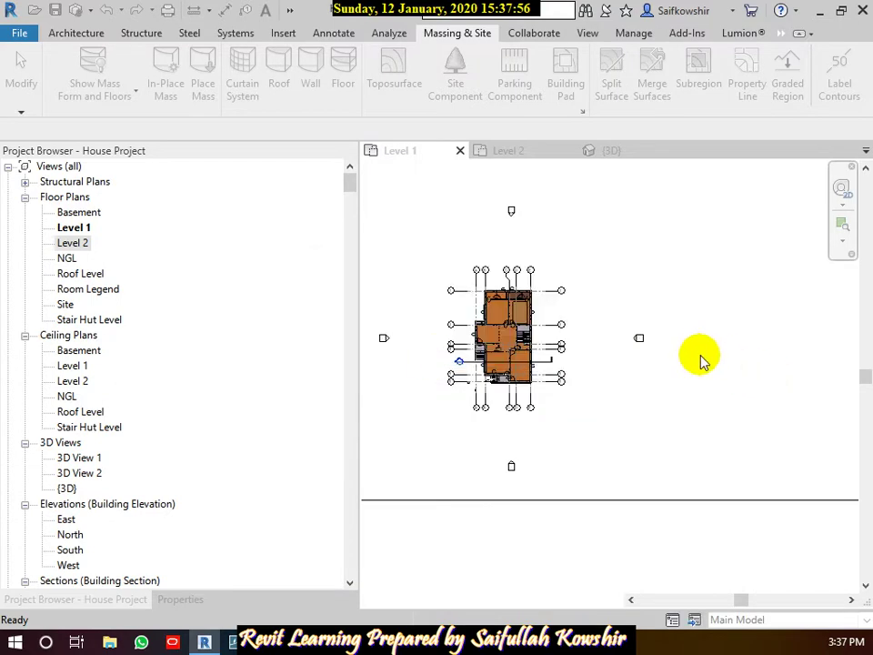
scroll(436, 245, down, 3)
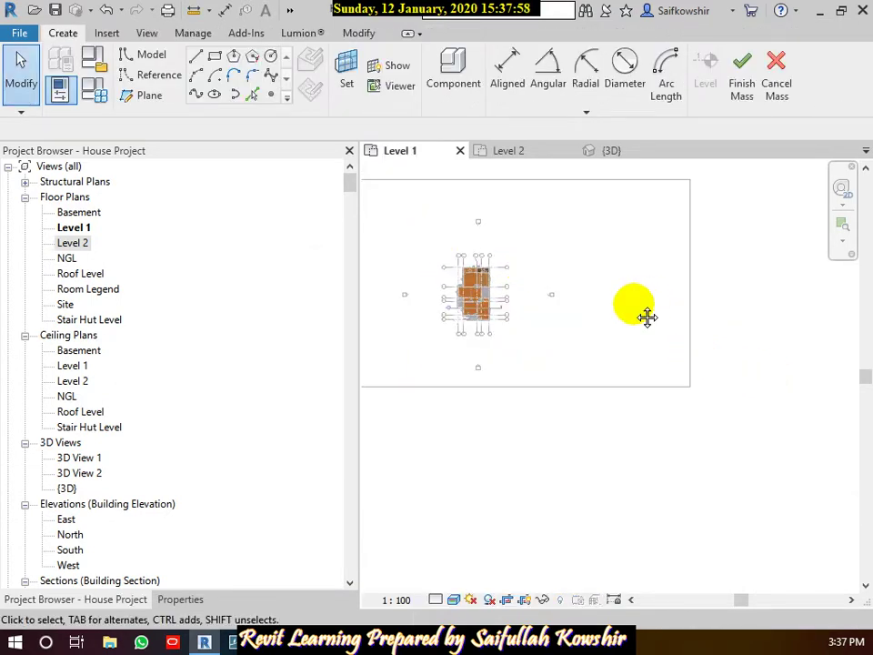
mouse_move(645, 315)
middle_down()
mouse_move(618, 263)
mouse_move(633, 288)
middle_up()
scroll(566, 273, down, 1)
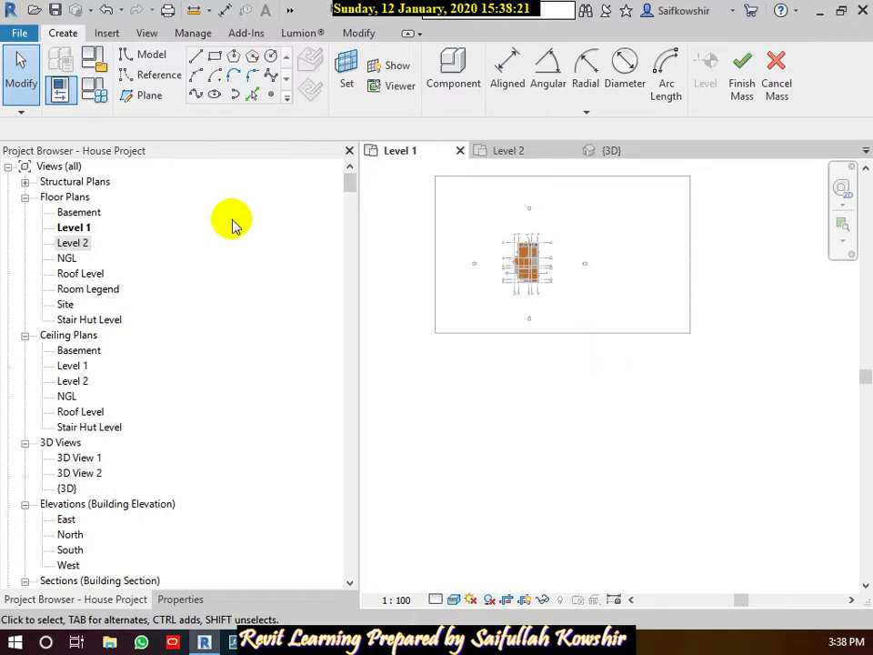
Cancel the unwanted reference line started by mistake
click(157, 75)
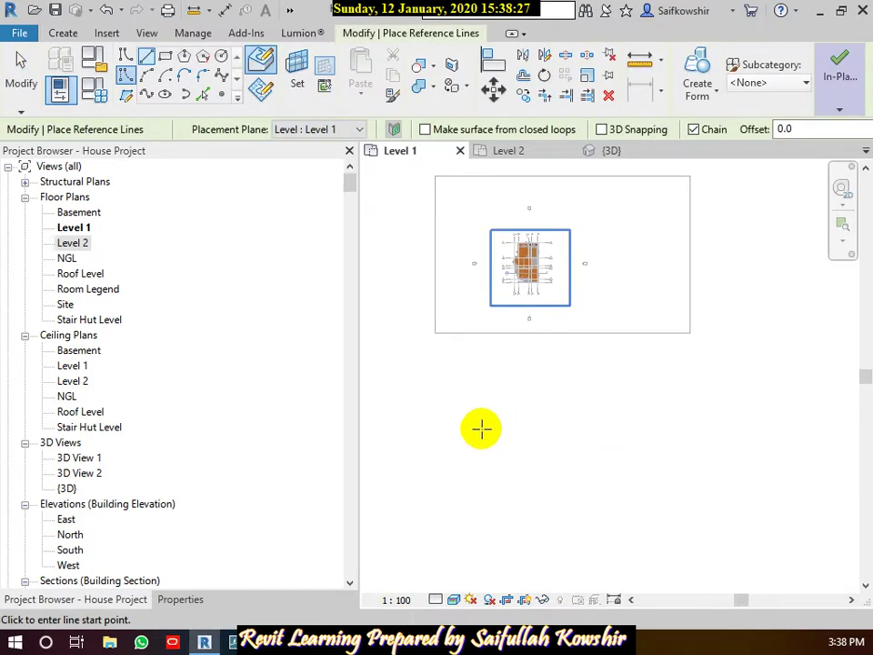
click(739, 425)
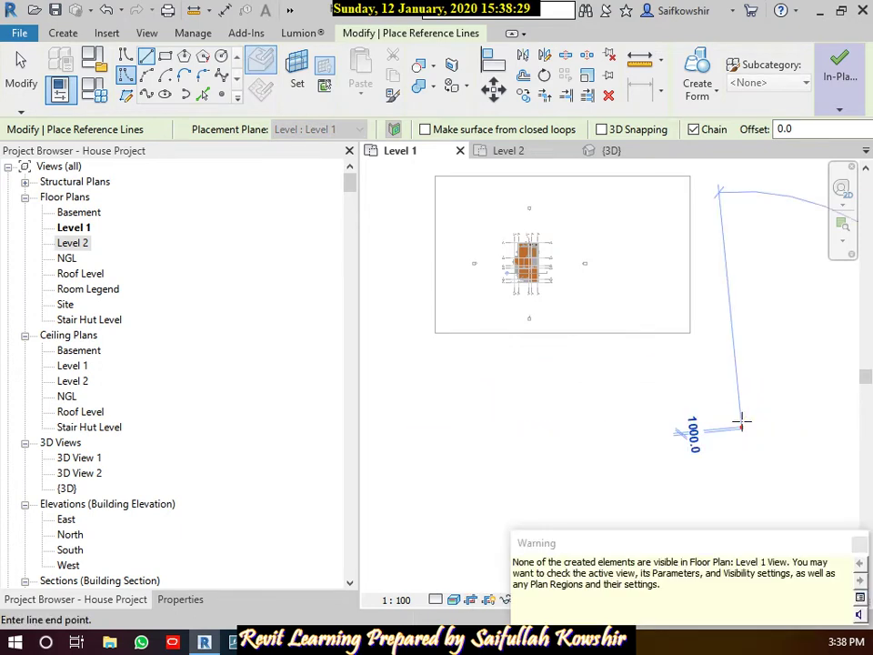
right_click(741, 405)
click(788, 154)
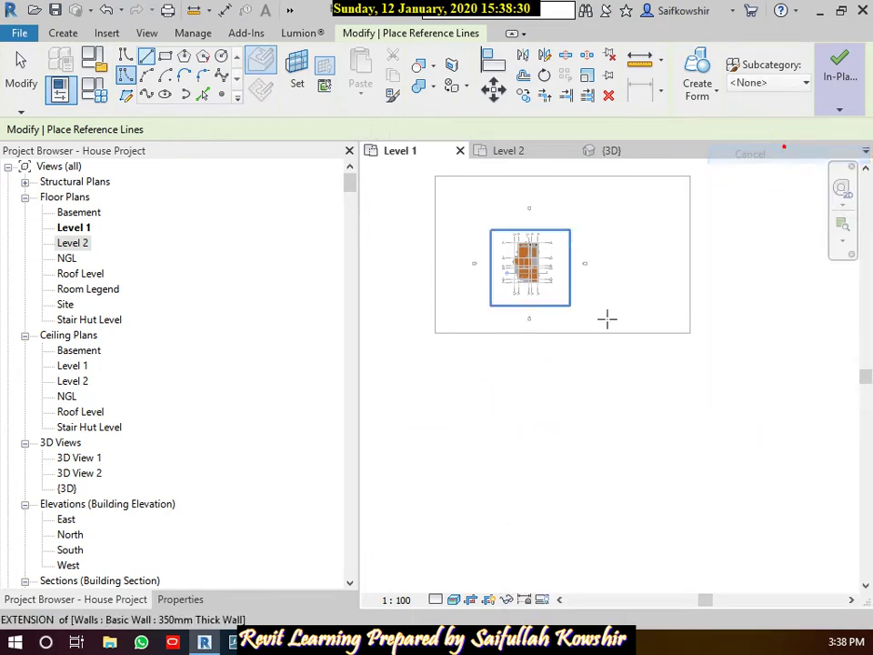
click(27, 80)
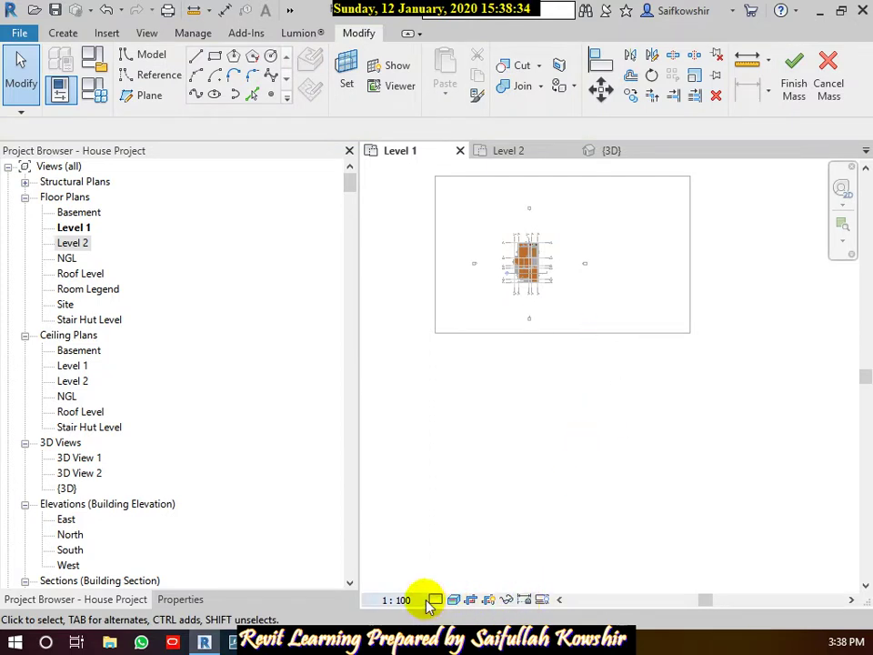
Draw one horizontal reference line to the right of the house on Level 1
click(160, 75)
scroll(597, 292, up, 3)
click(579, 291)
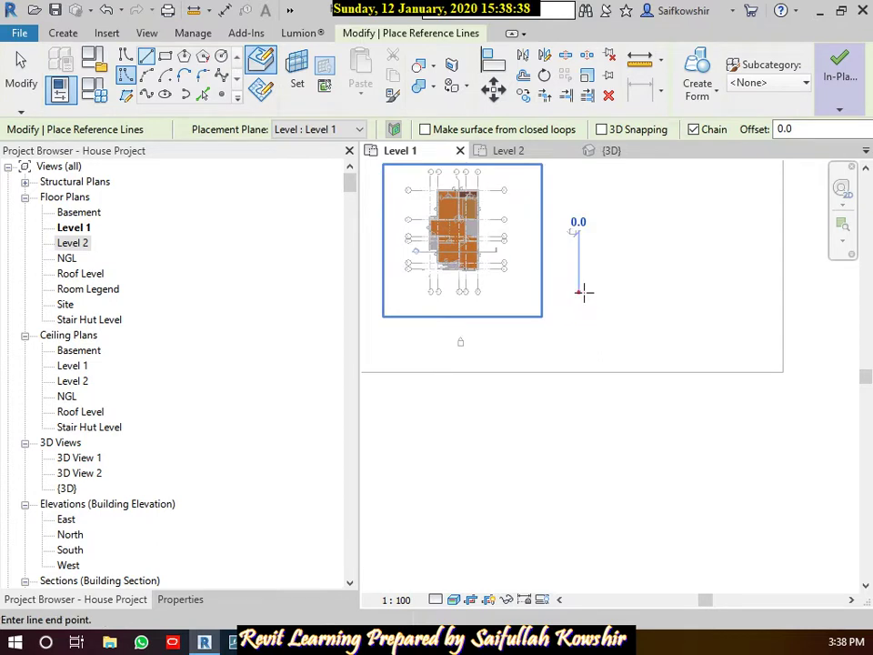
click(743, 292)
right_click(709, 318)
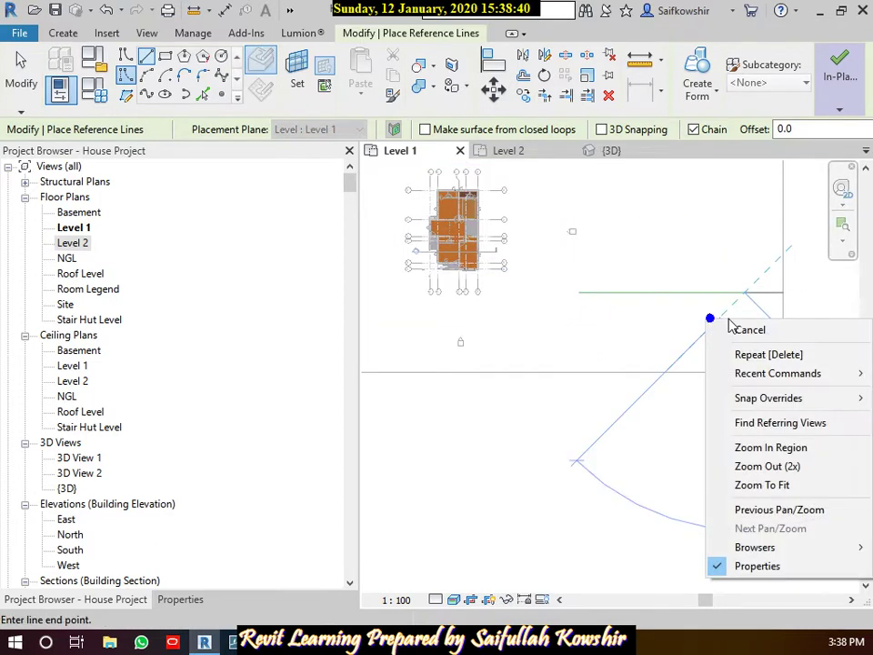
click(743, 329)
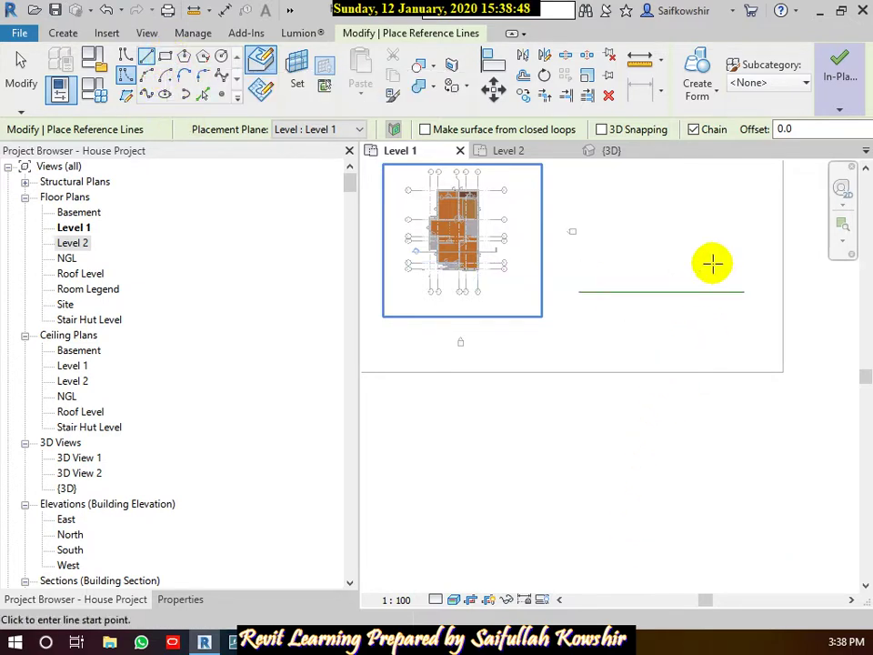
middle_drag(713, 261, 684, 302)
key(Escape)
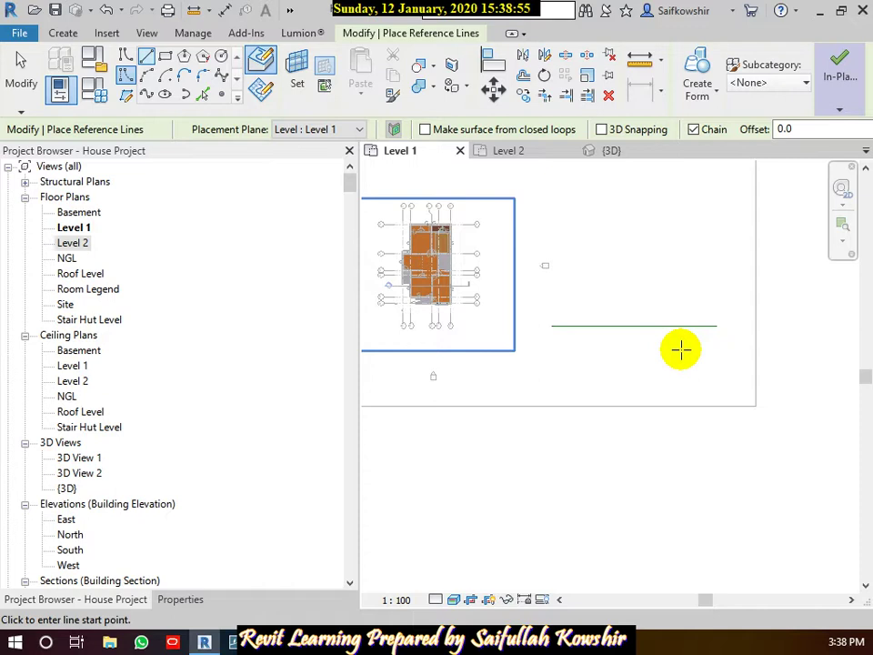
With the Line option, draw the profile's top edge below the reference line and its right side down 4000
click(164, 56)
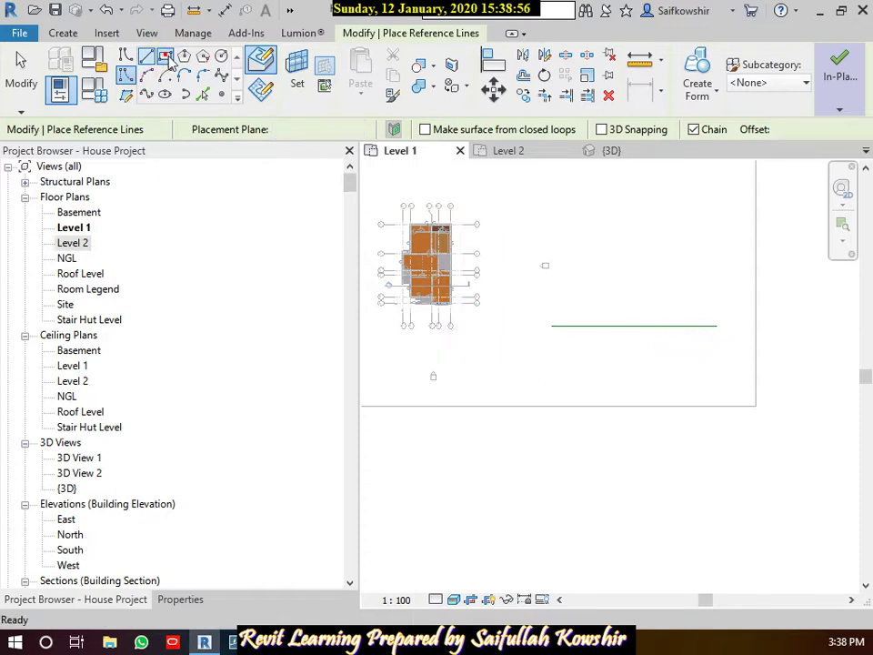
scroll(645, 345, up, 2)
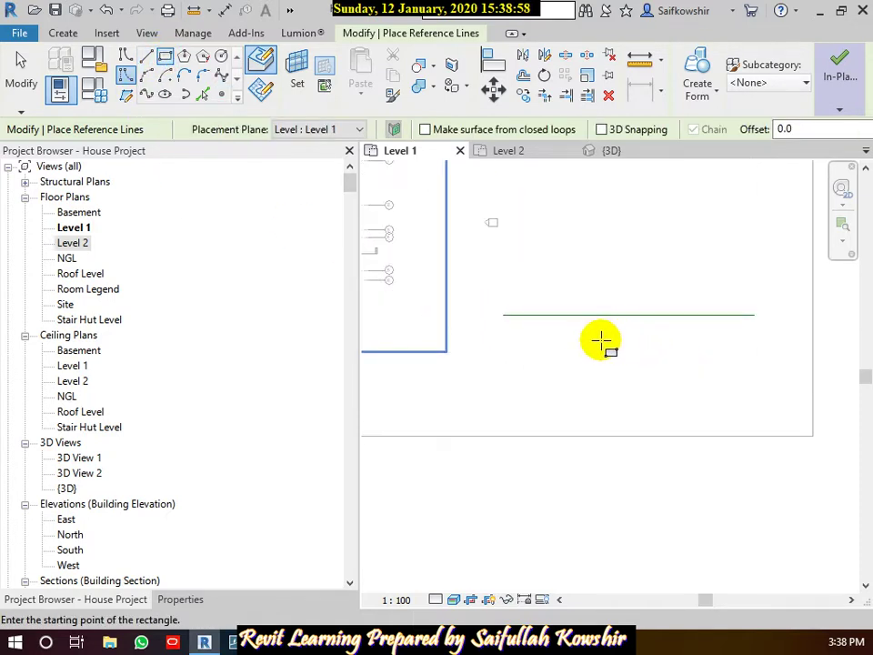
click(146, 58)
click(595, 335)
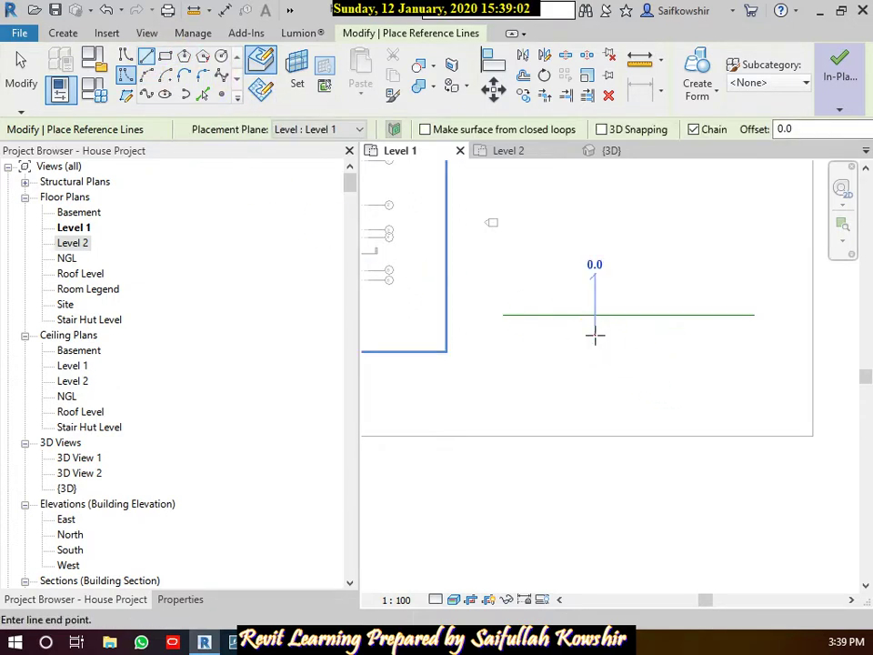
click(661, 335)
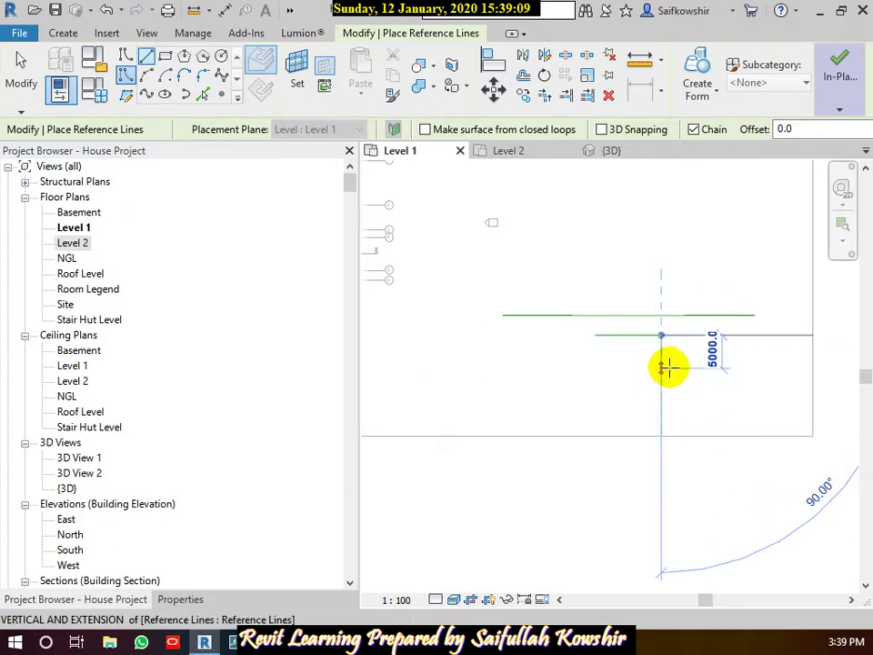
click(714, 336)
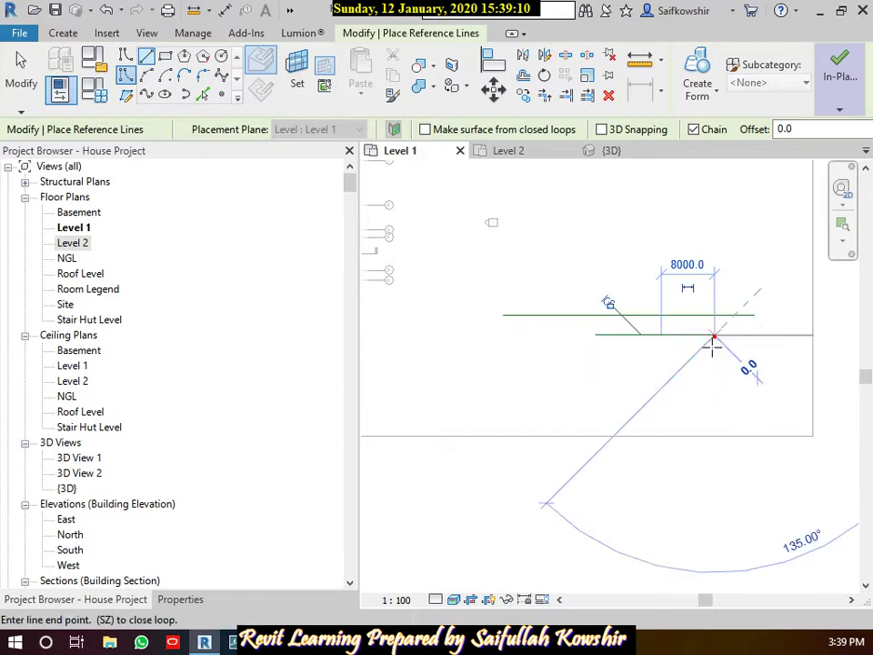
click(714, 361)
Draw the right step, stem and left step, closing the T-shaped outline
click(683, 361)
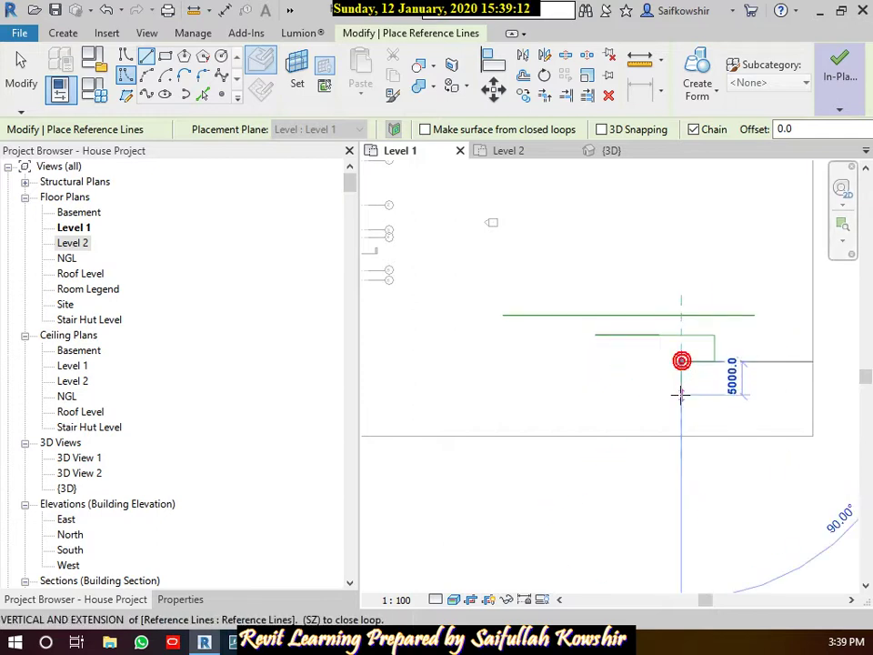
click(680, 394)
click(641, 394)
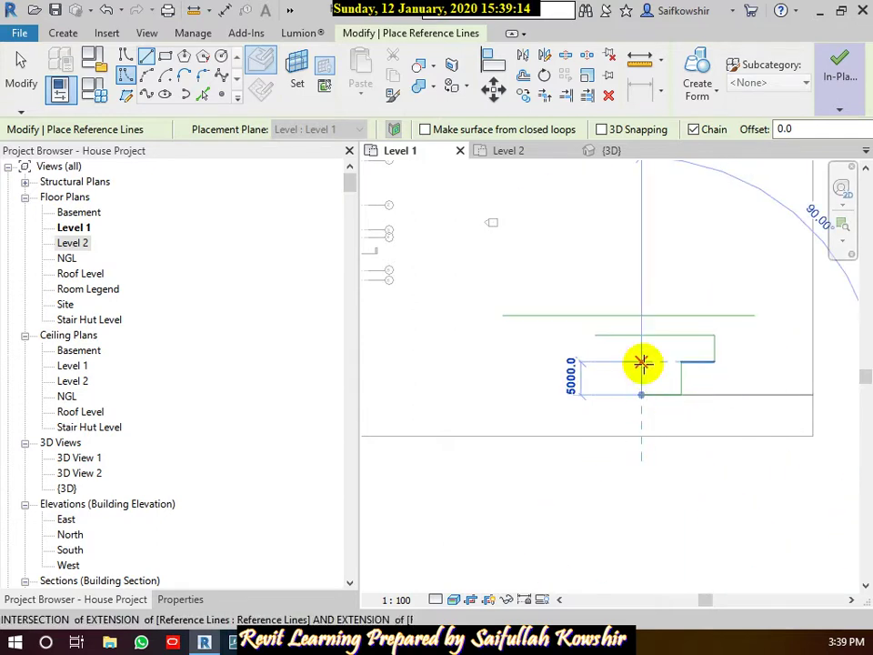
click(642, 362)
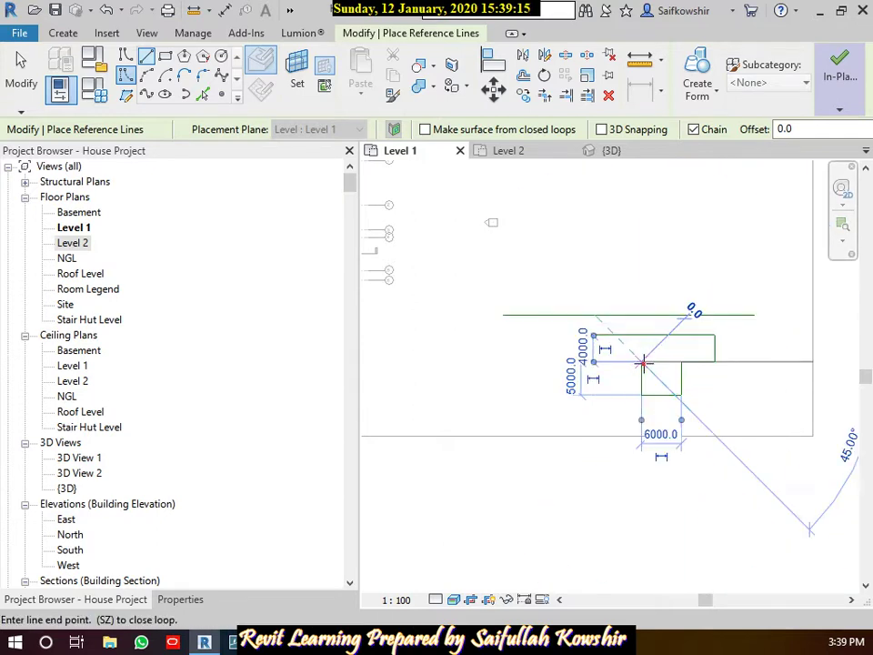
click(597, 362)
right_click(595, 336)
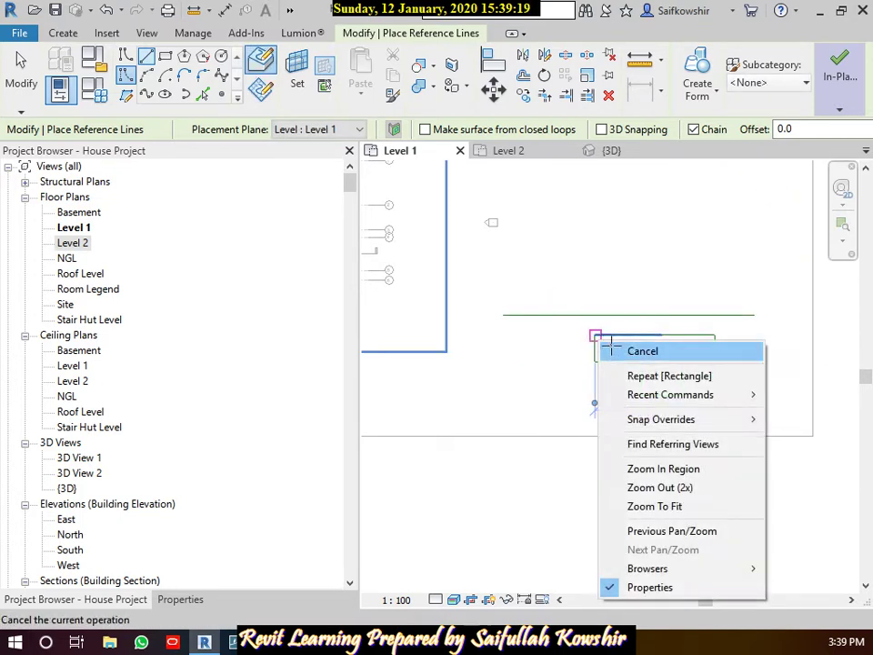
click(636, 351)
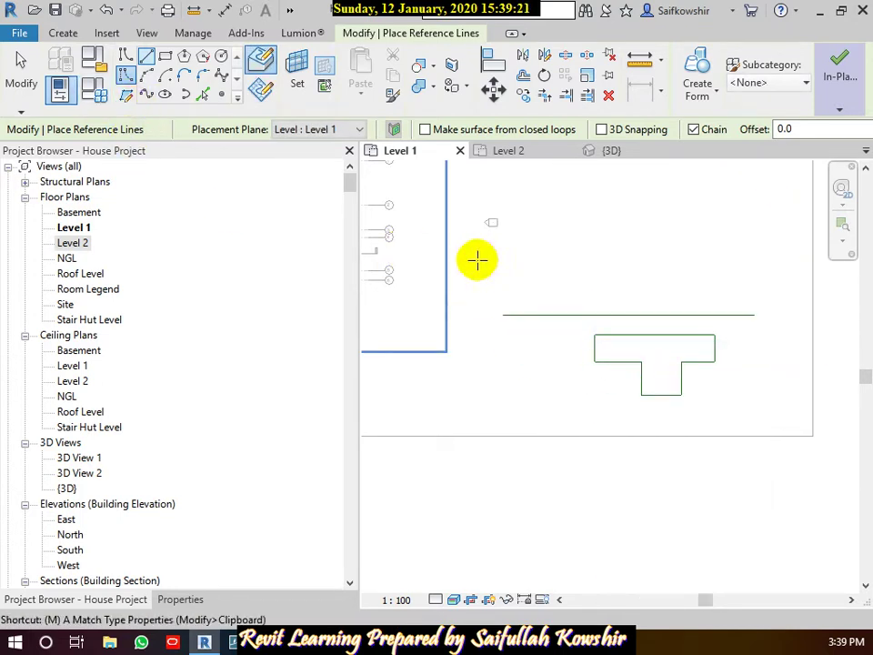
key(Escape)
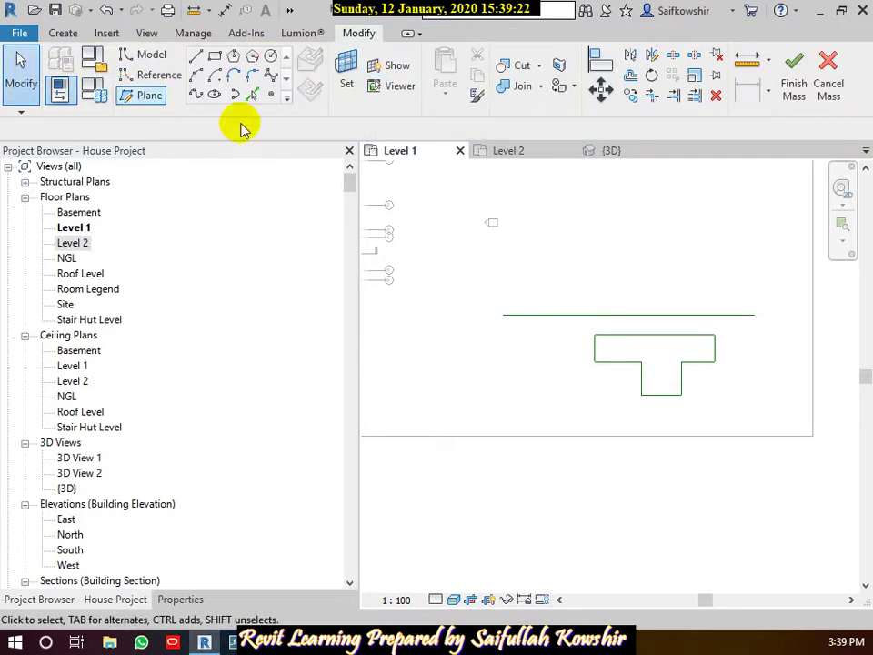
Revolve the T profile around the reference line into a solid form and view it in {3D}
key(Tab)
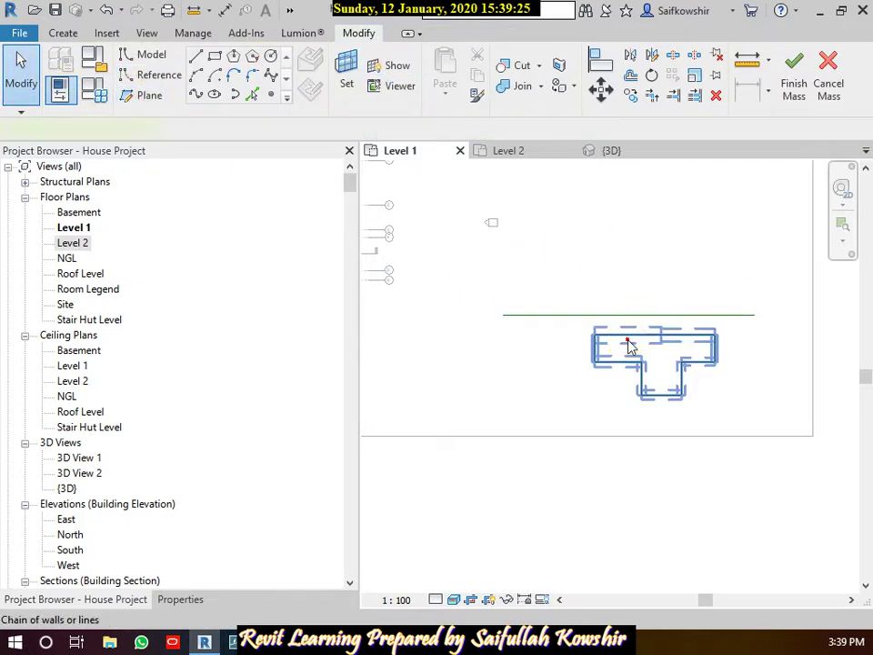
click(630, 344)
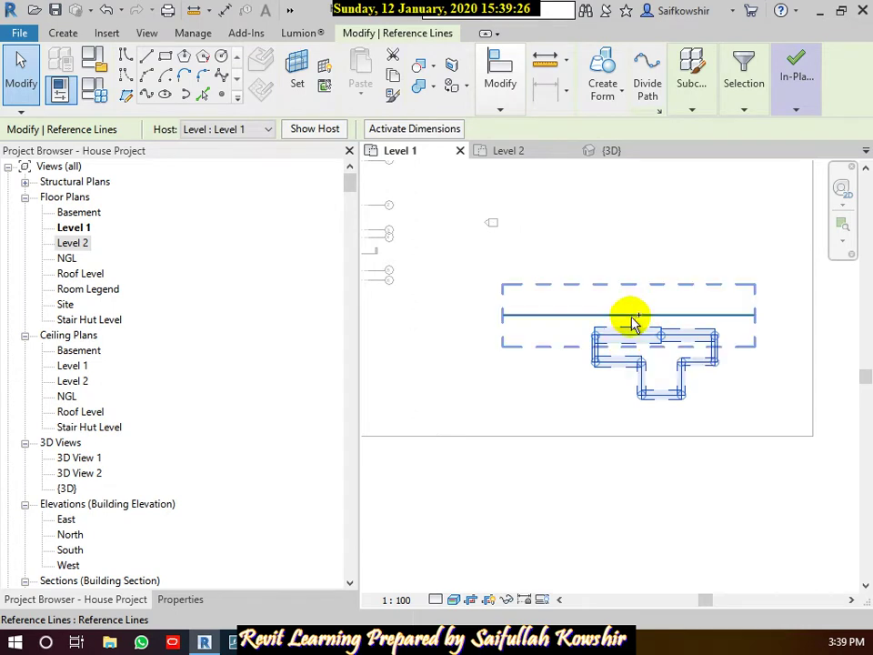
click(634, 316)
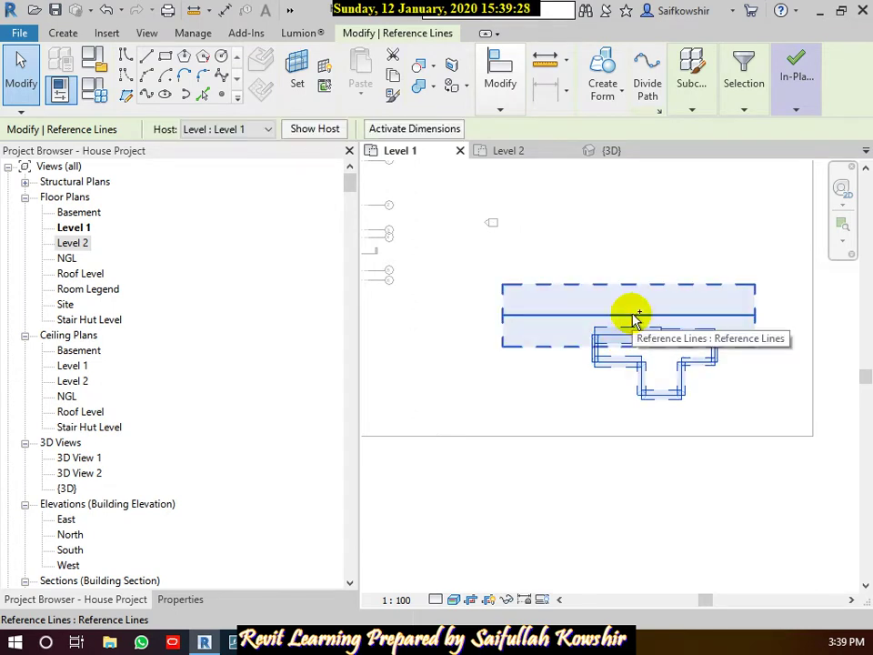
click(603, 73)
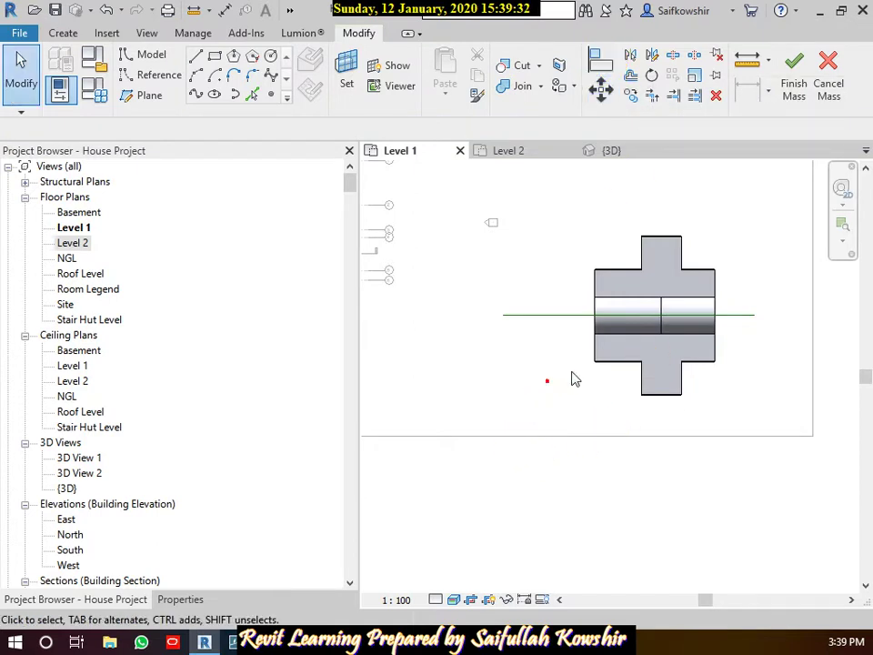
click(606, 151)
middle_drag(720, 413, 450, 406)
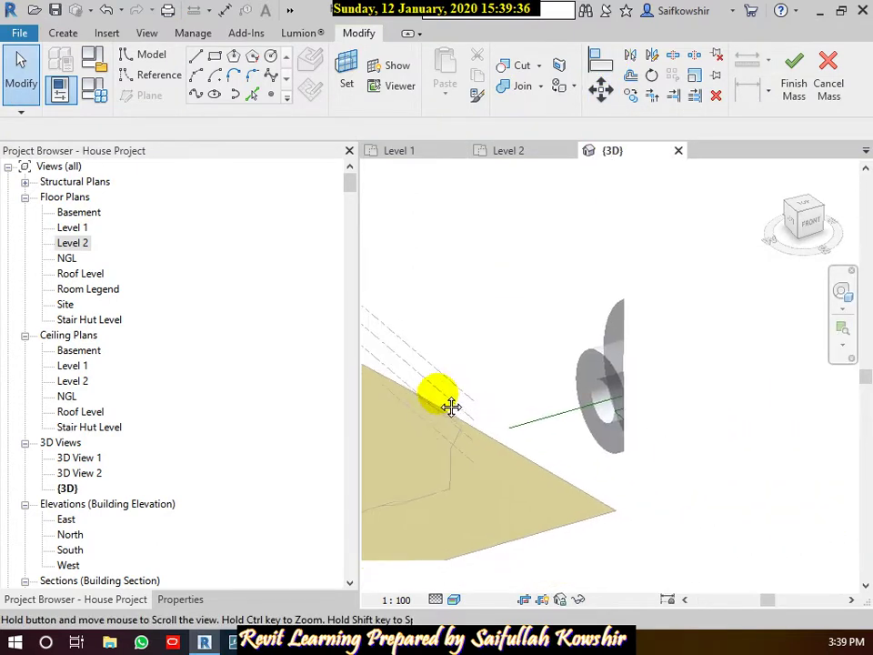
Finish the in-place mass and widen the 3D view's crop region toward the revolved mass
click(795, 78)
click(609, 252)
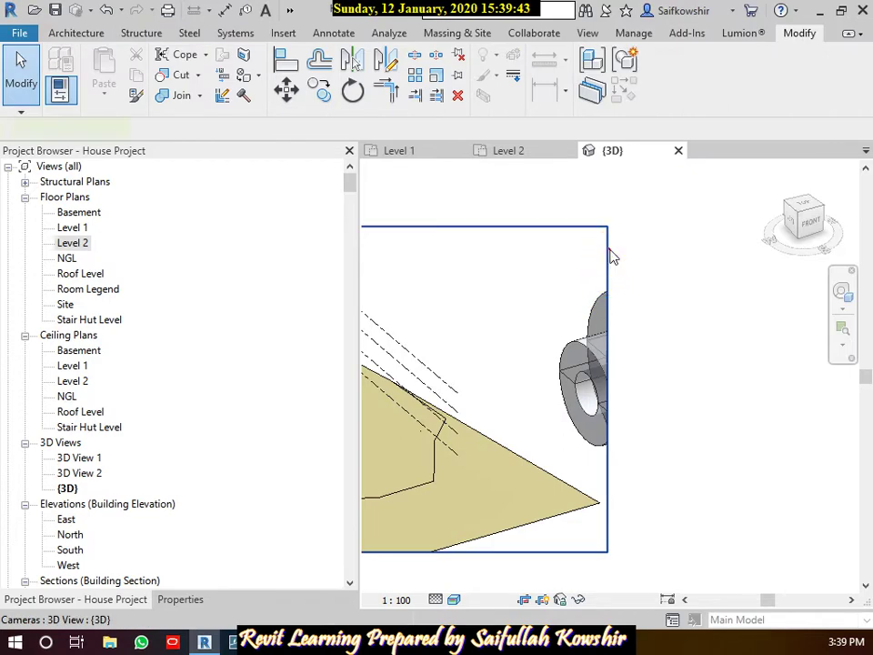
drag(608, 389, 814, 389)
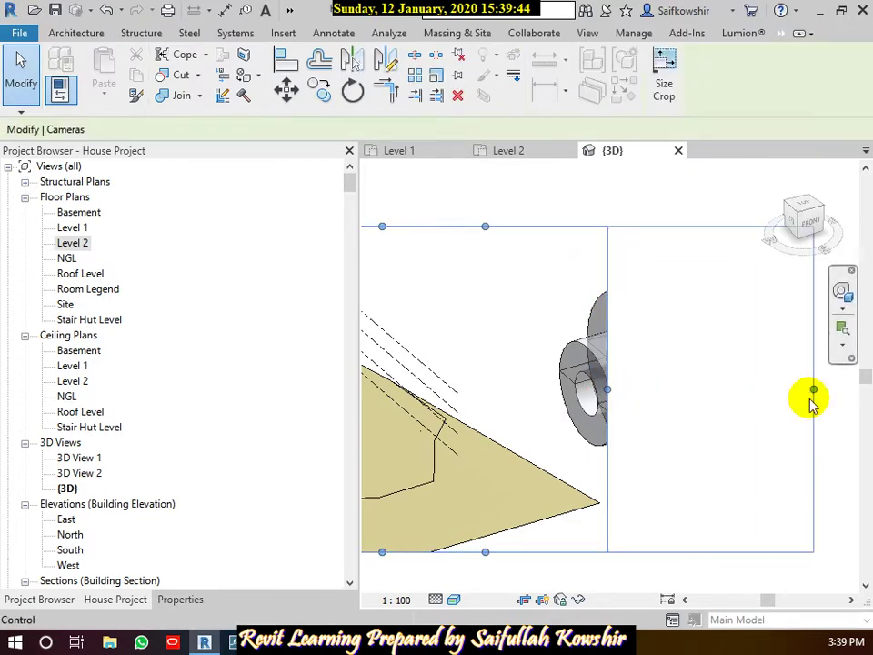
click(673, 418)
scroll(673, 418, down, 3)
scroll(600, 382, down, 1)
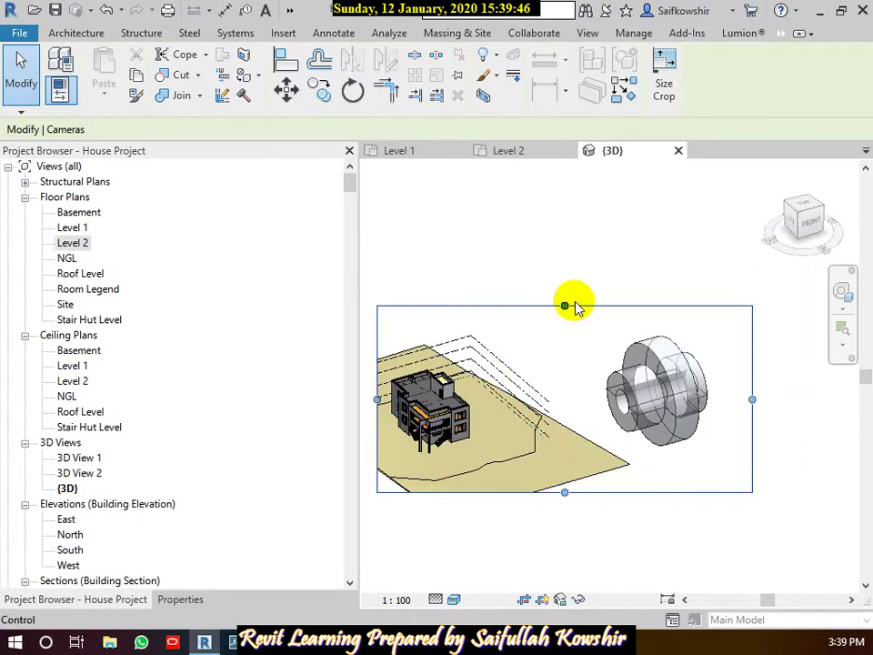
Raise the crop region's top, extend its right edge and lower its bottom to frame house and mass
drag(566, 305, 566, 265)
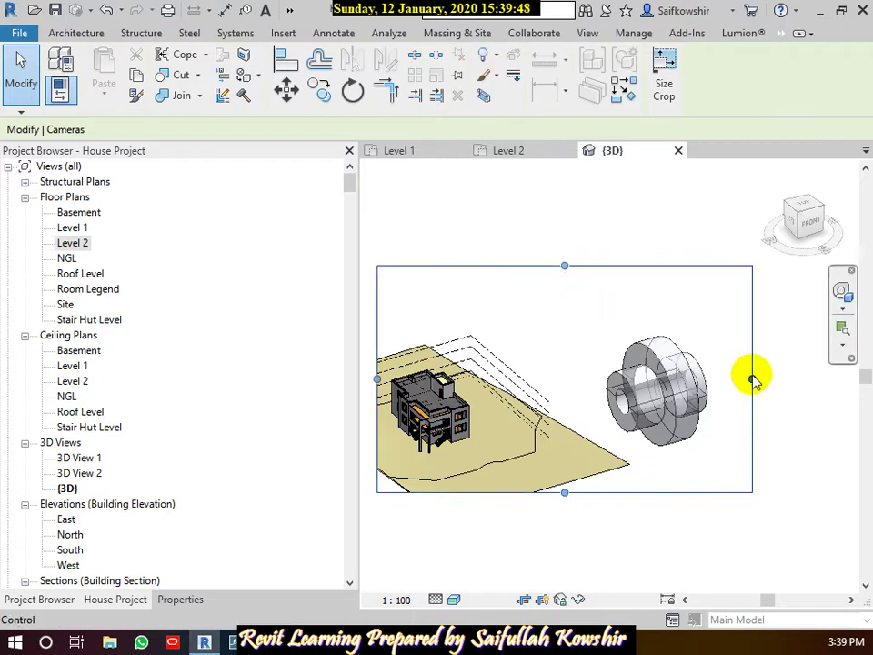
drag(752, 378, 787, 378)
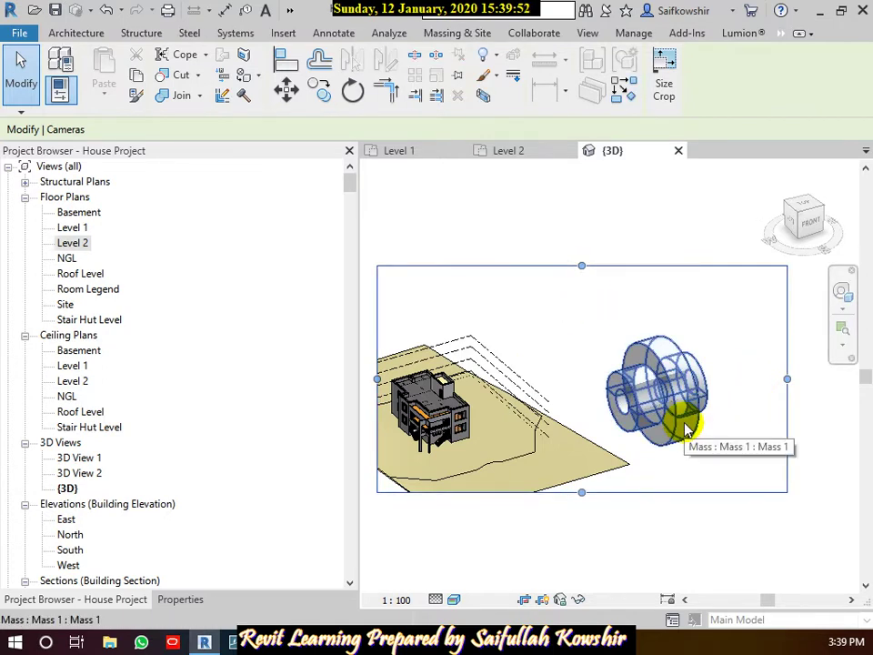
scroll(664, 405, up, 4)
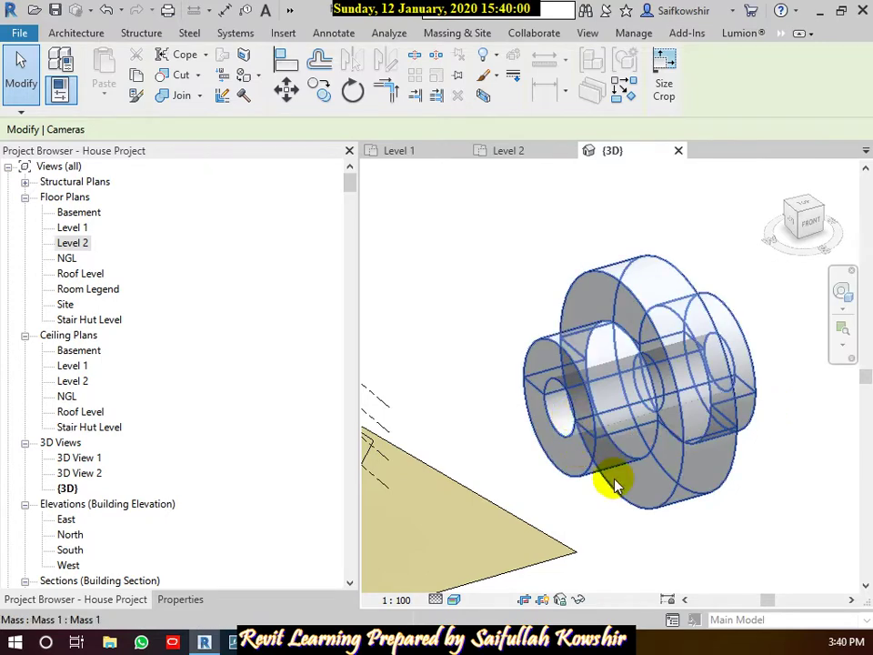
scroll(670, 494, down, 3)
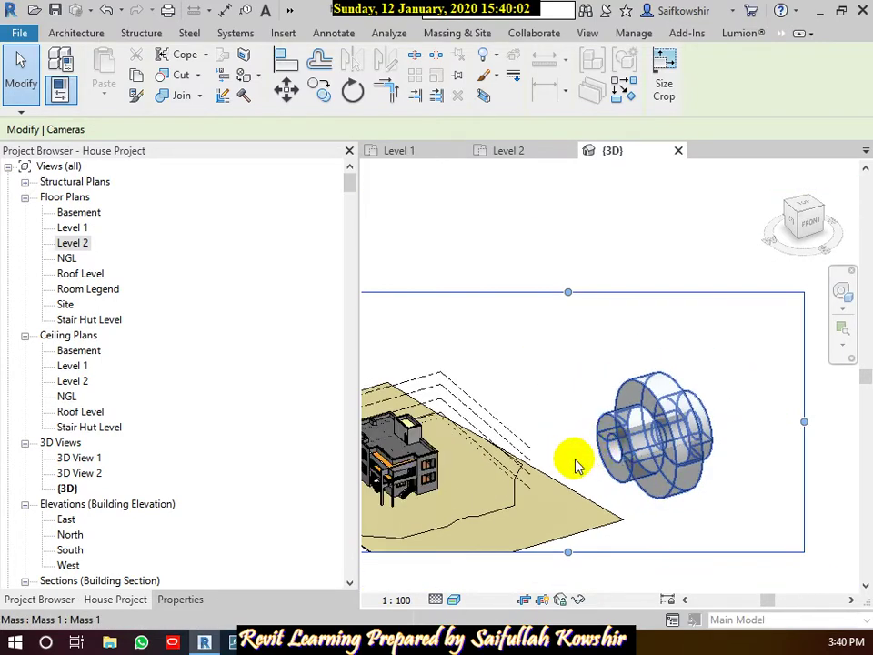
scroll(587, 464, down, 2)
drag(579, 351, 579, 292)
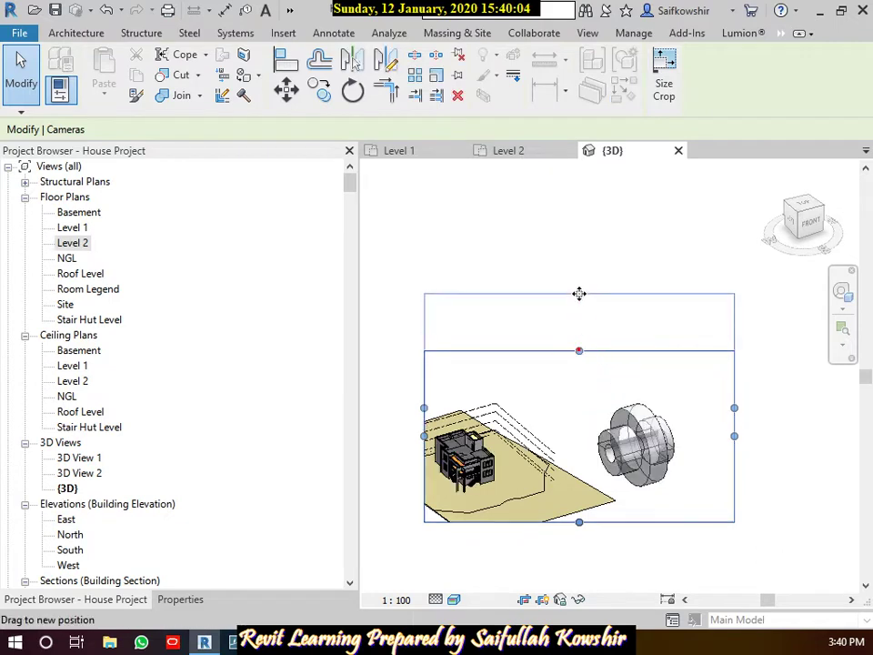
drag(579, 522, 580, 548)
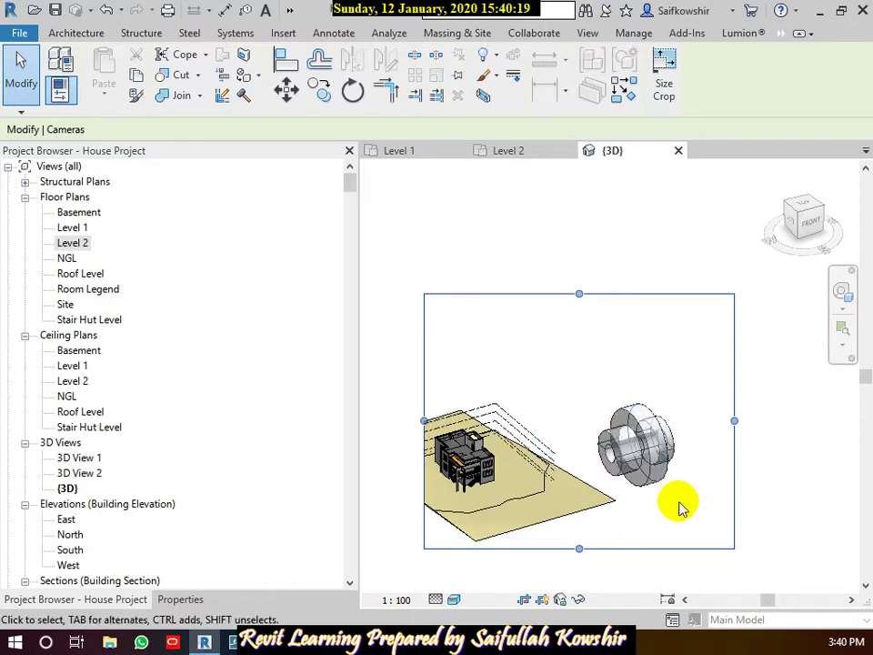
scroll(731, 433, down, 2)
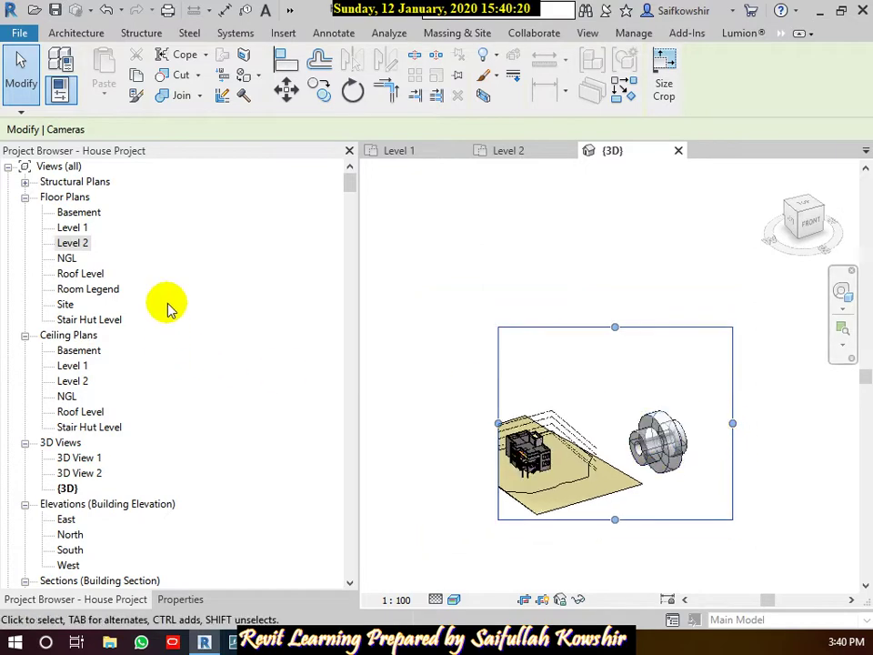
Open the East elevation, clear the camera selection and recentre the building
double_click(65, 519)
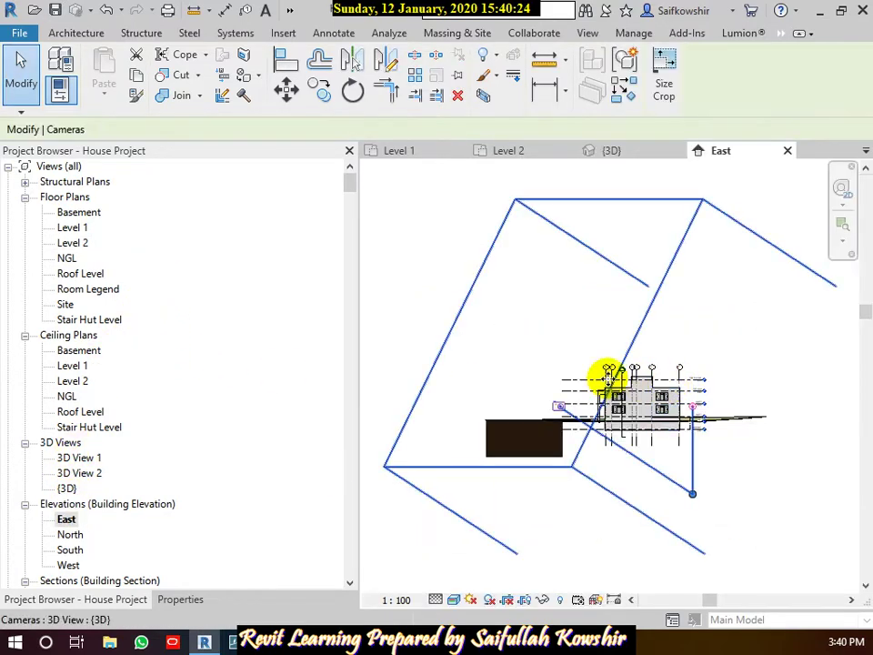
scroll(608, 378, down, 2)
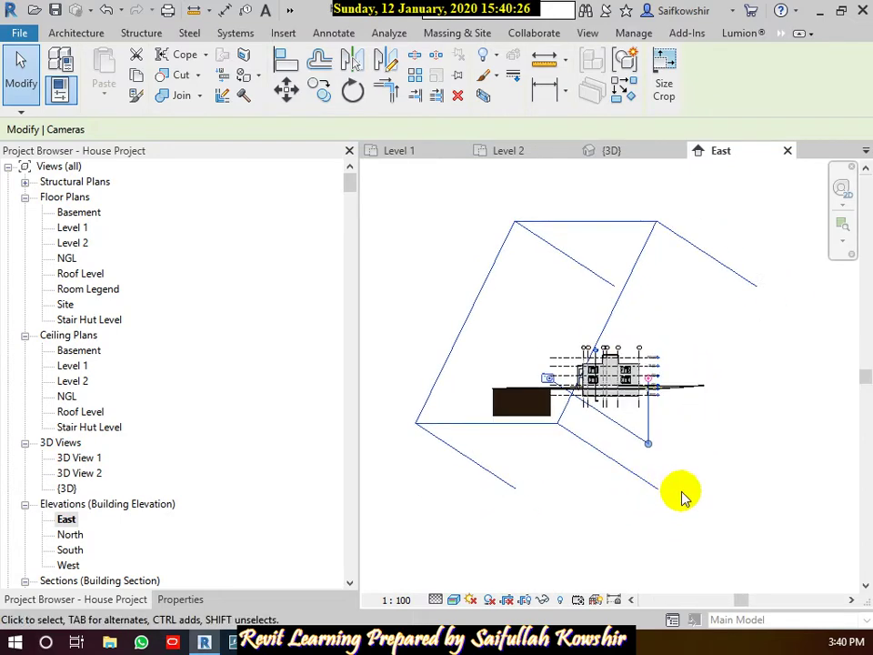
click(741, 453)
scroll(696, 357, up, 3)
middle_drag(703, 357, 549, 384)
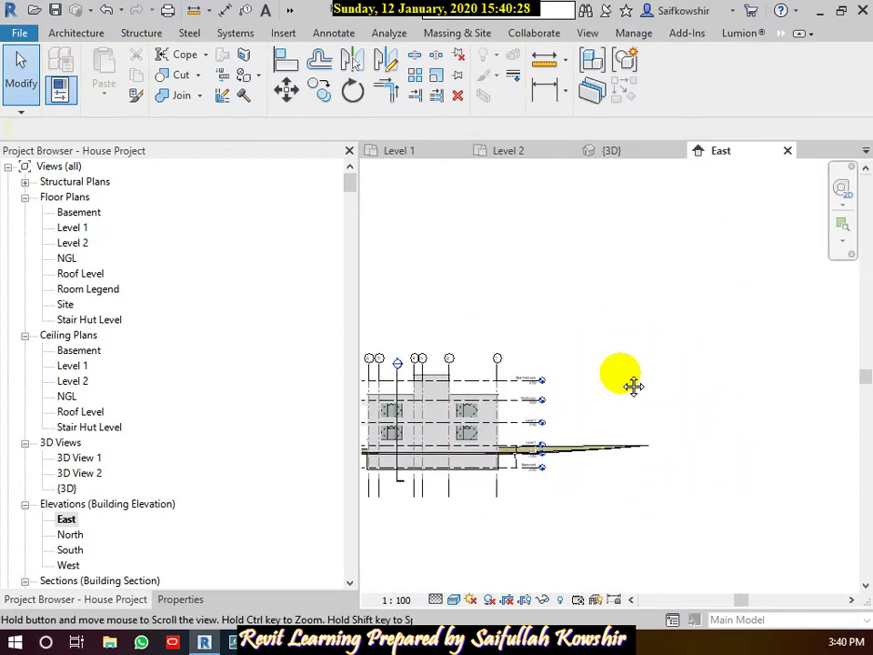
scroll(549, 384, down, 3)
click(506, 601)
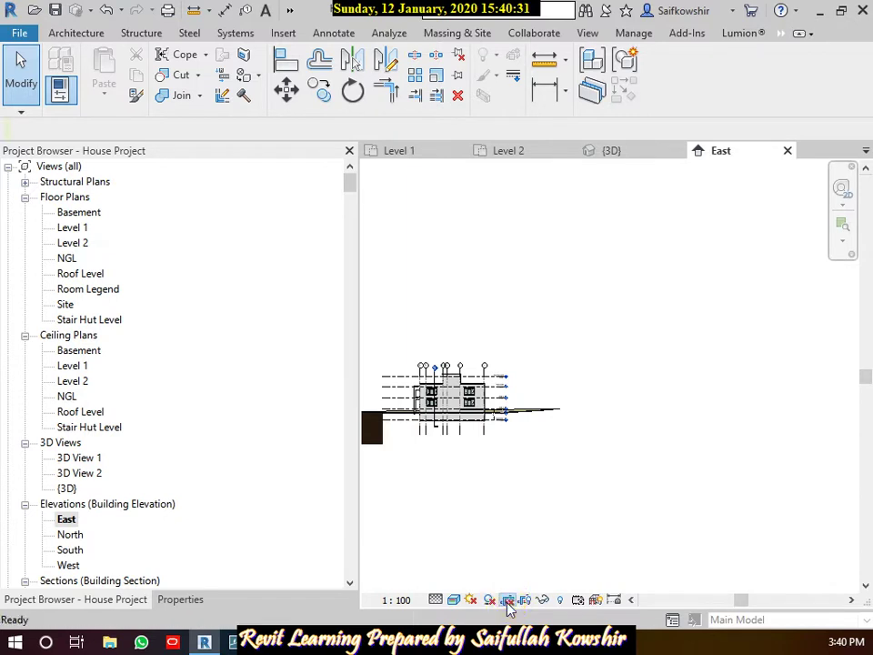
middle_drag(576, 388, 590, 433)
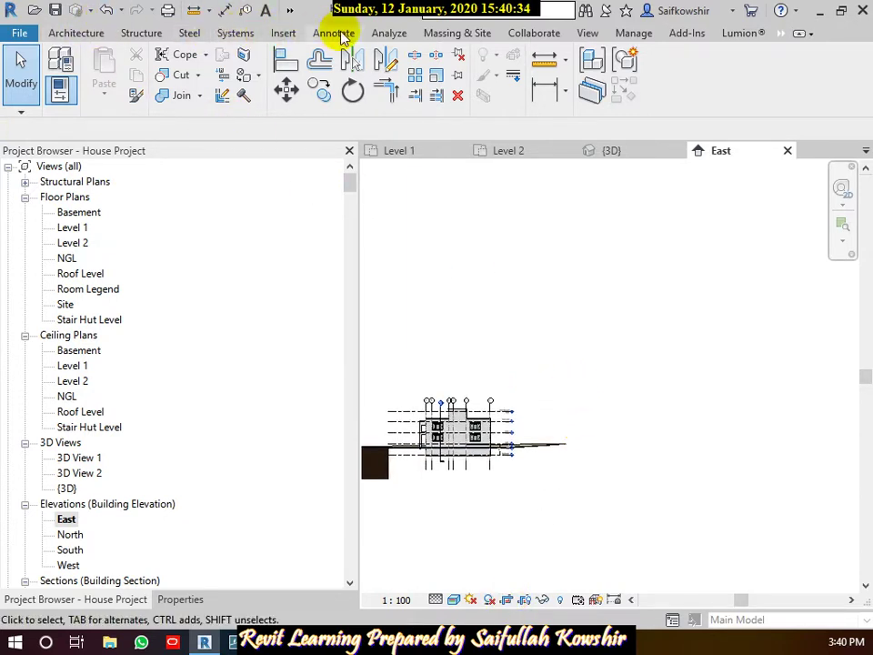
Start a new in-place mass named Mass 2, try picking a reference work plane, then cancel
click(434, 38)
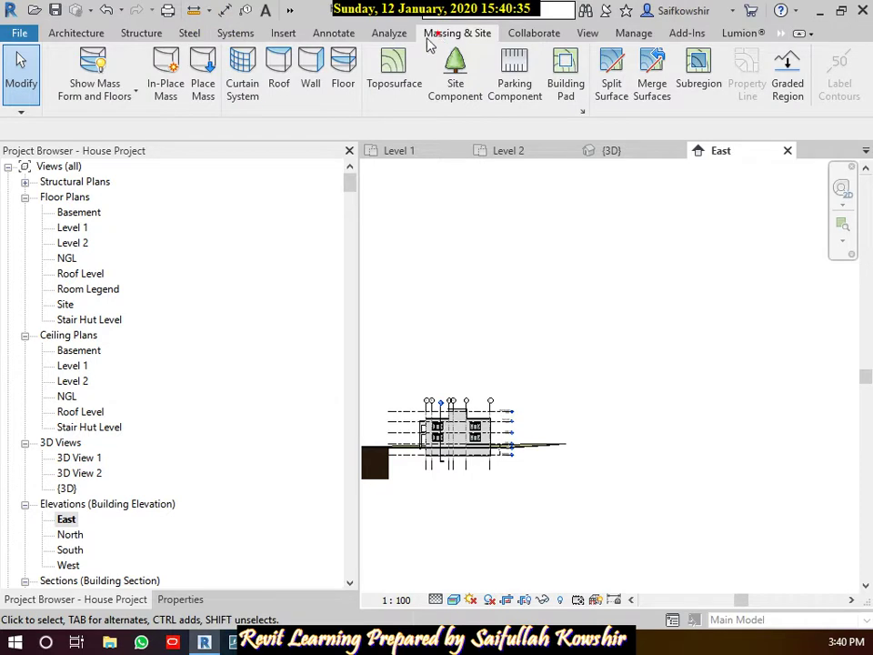
click(161, 87)
click(453, 354)
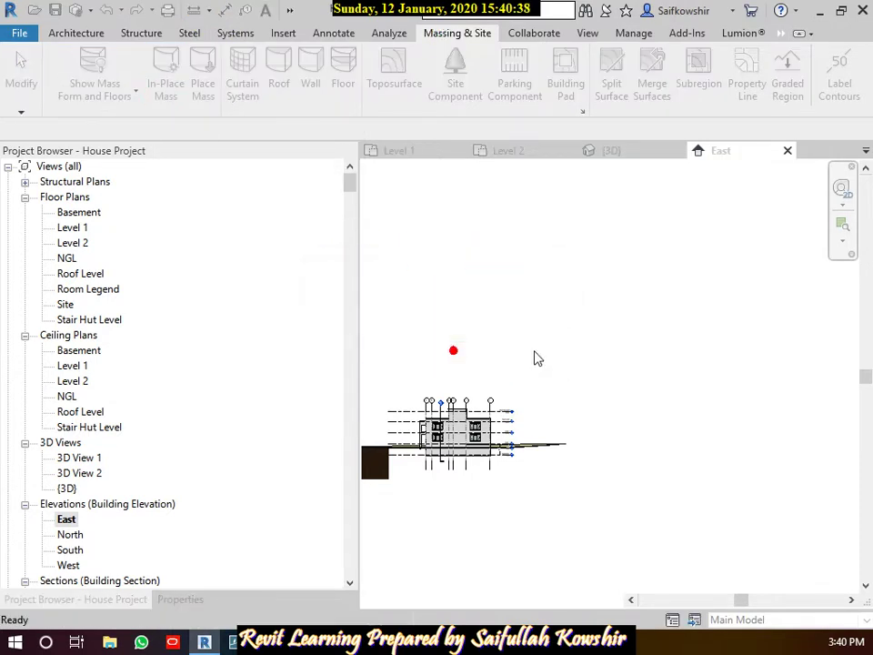
click(154, 75)
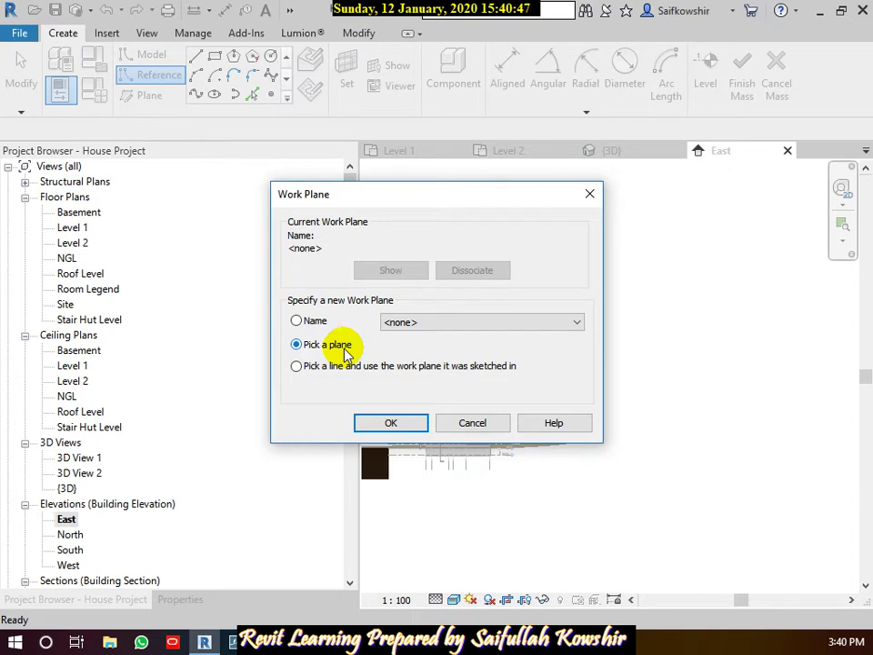
click(413, 324)
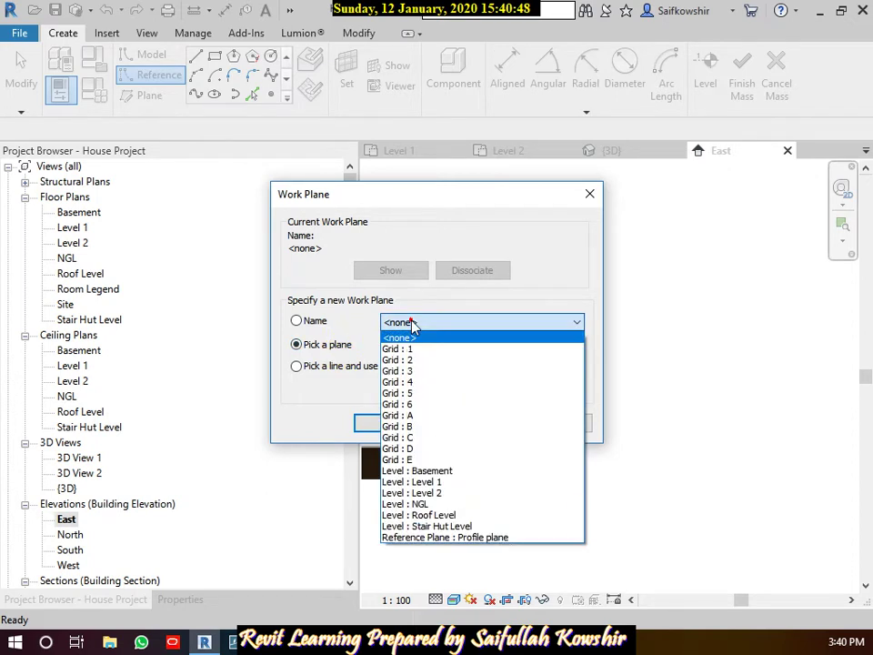
click(323, 346)
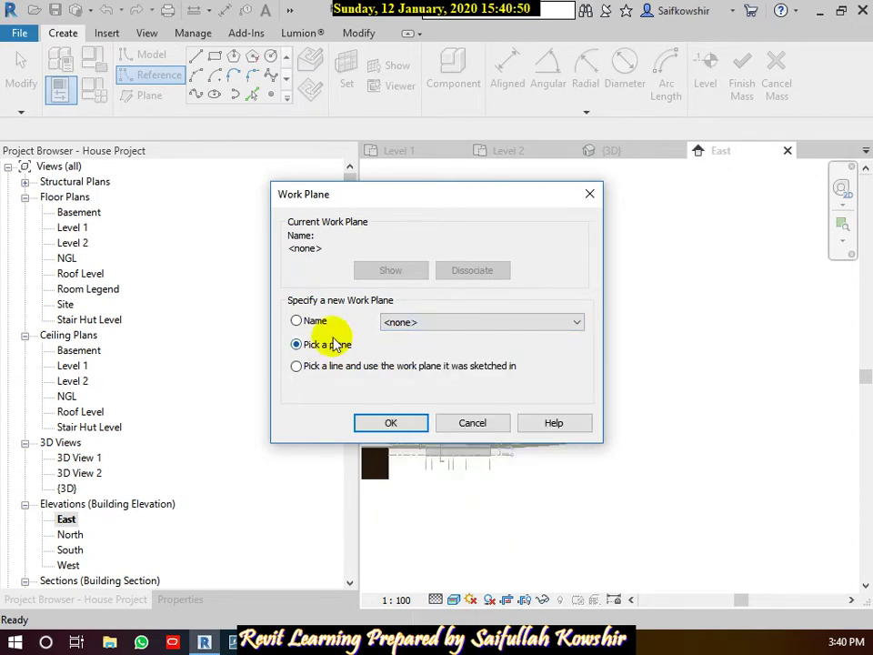
click(388, 423)
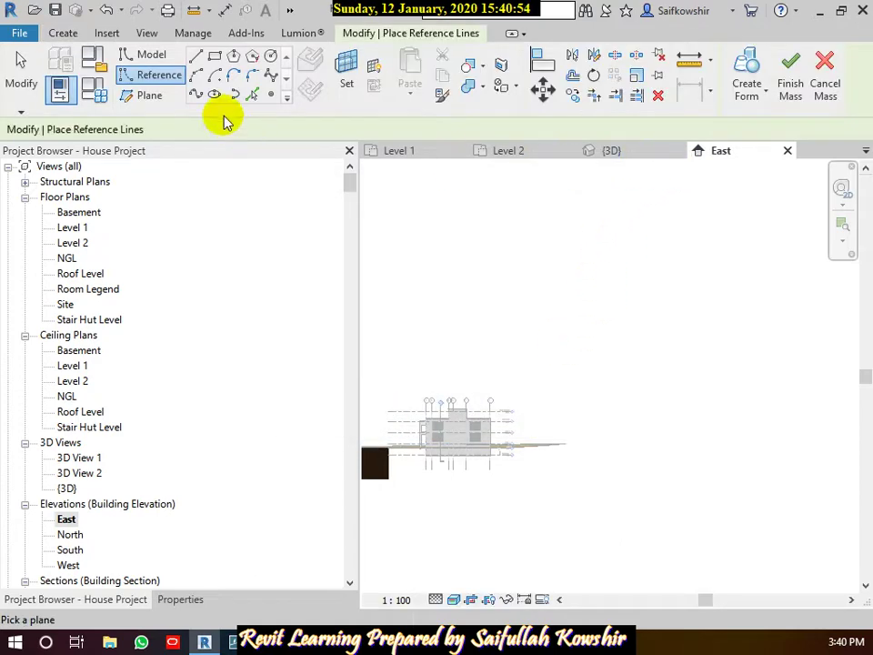
click(22, 75)
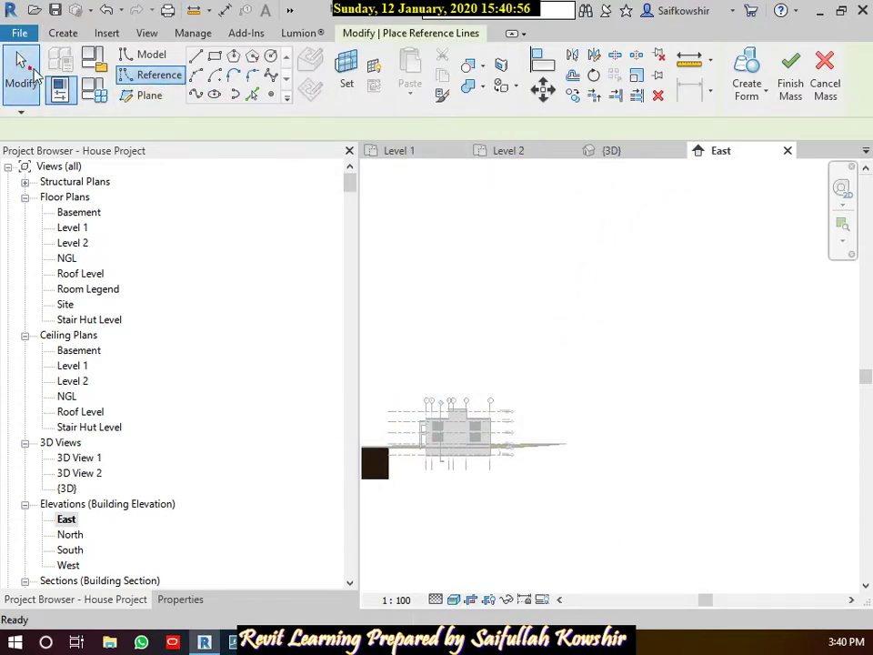
Reframe the elevation and switch to the Level 1 floor plan
scroll(586, 378, down, 2)
middle_drag(580, 376, 594, 411)
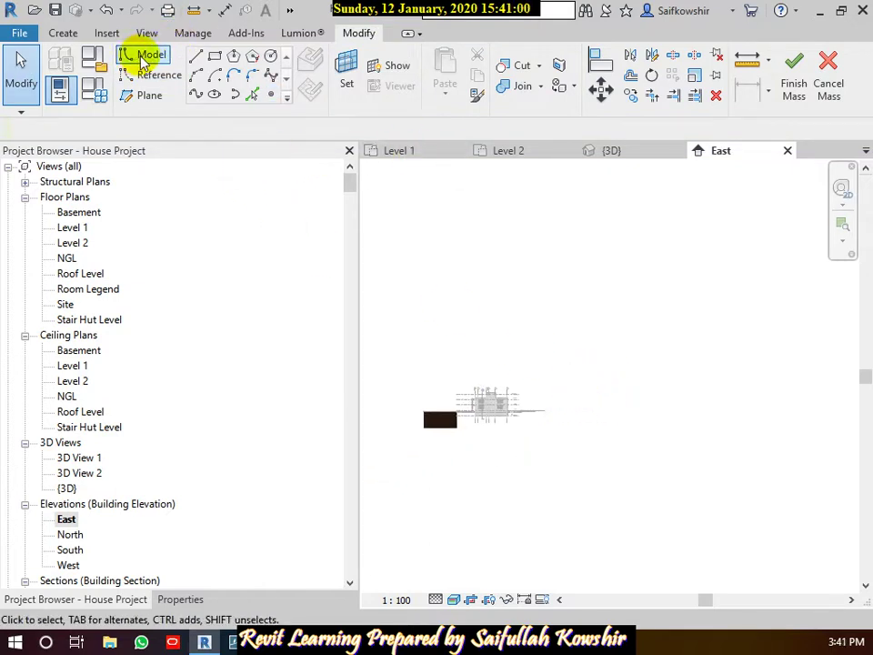
click(414, 155)
scroll(561, 346, down, 2)
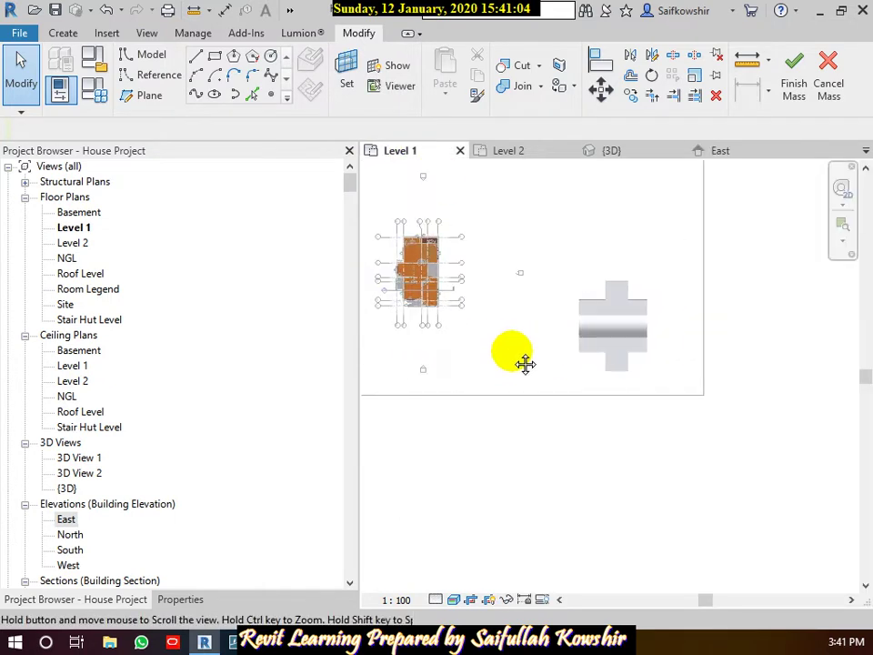
On Level 1, draw a horizontal reference plane above the house and revolved mass, leaving it unnamed
middle_drag(561, 346, 556, 351)
click(150, 96)
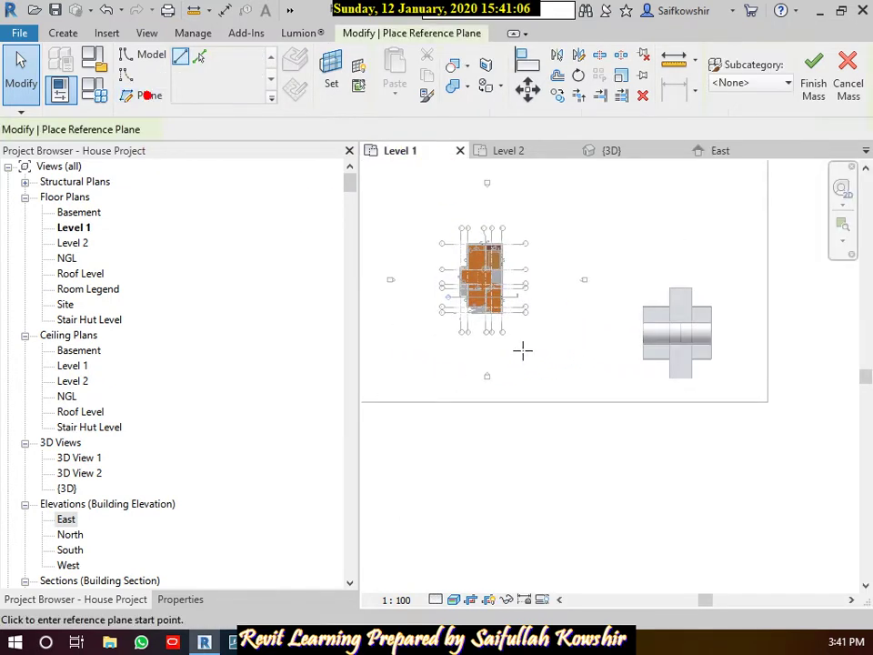
mouse_move(440, 345)
middle_down()
mouse_move(613, 359)
mouse_move(478, 325)
mouse_move(543, 479)
middle_up()
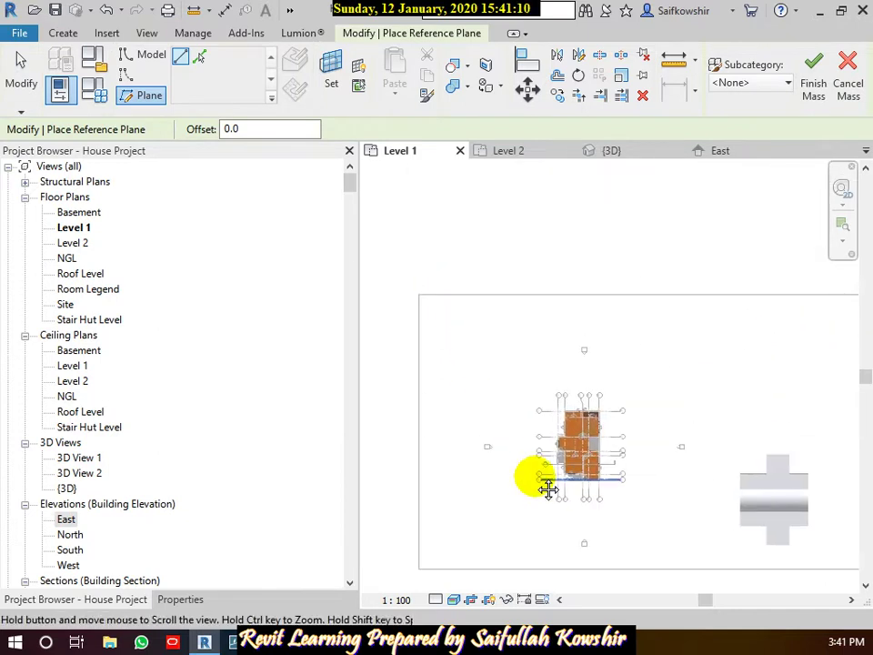
middle_drag(694, 363, 487, 345)
click(436, 332)
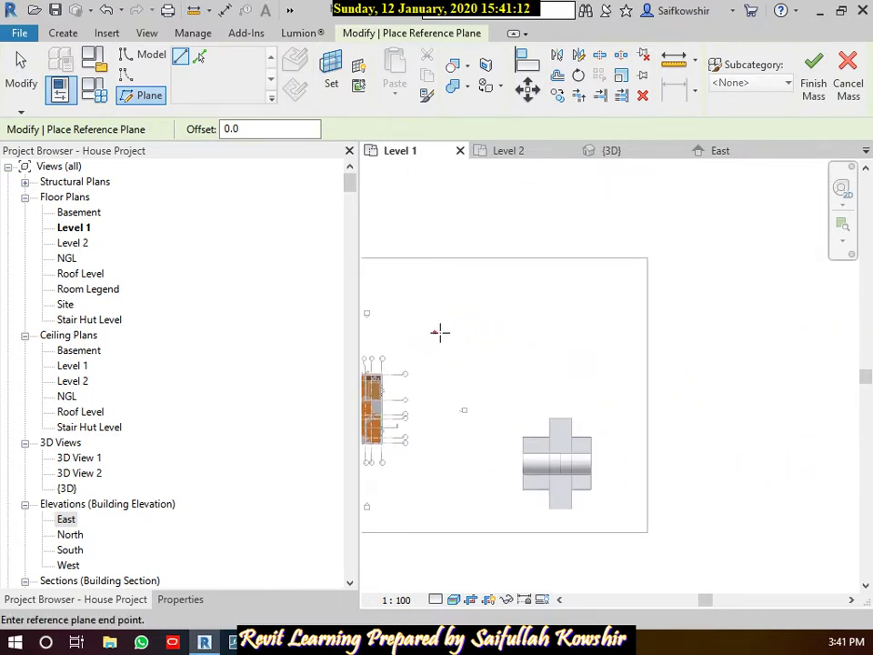
click(612, 333)
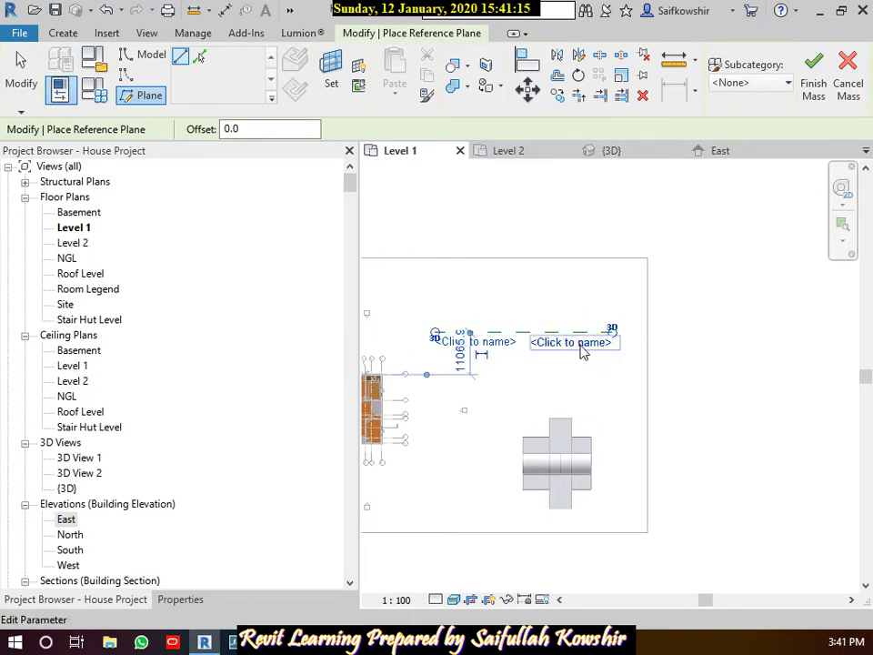
click(580, 347)
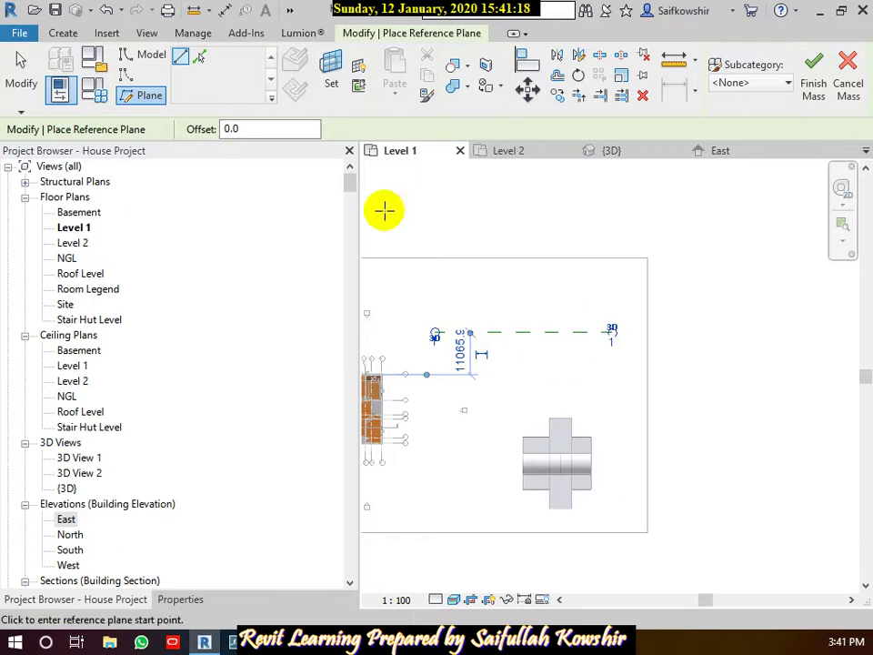
click(127, 76)
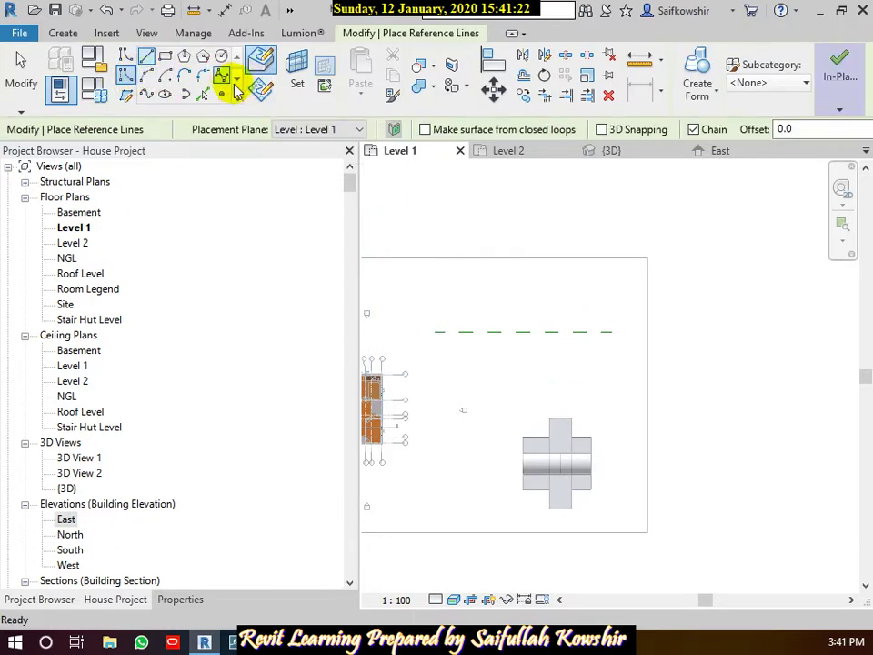
Set the work plane to Reference Plane : 1 and sketch in the South elevation
click(305, 95)
click(421, 322)
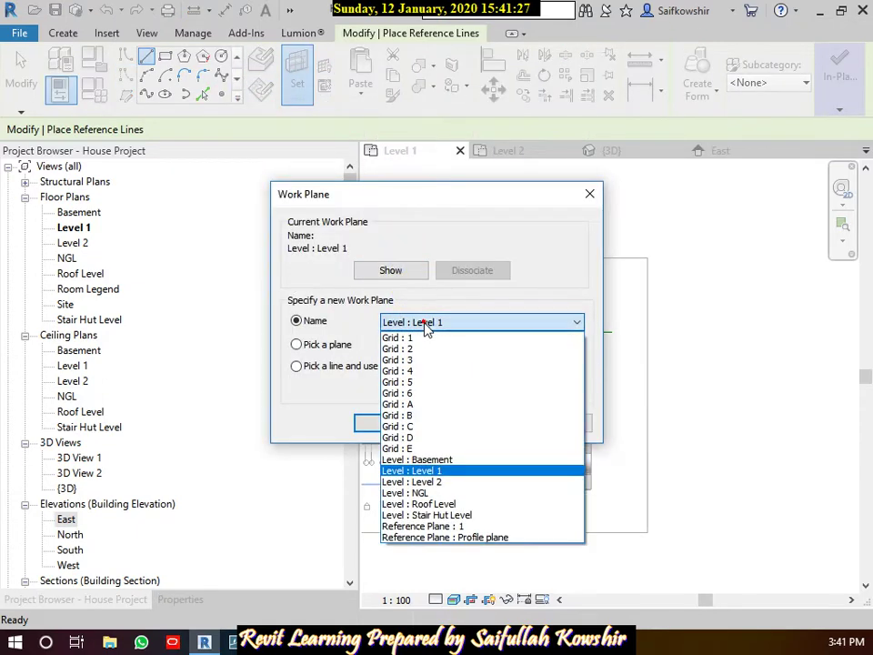
click(446, 527)
click(392, 424)
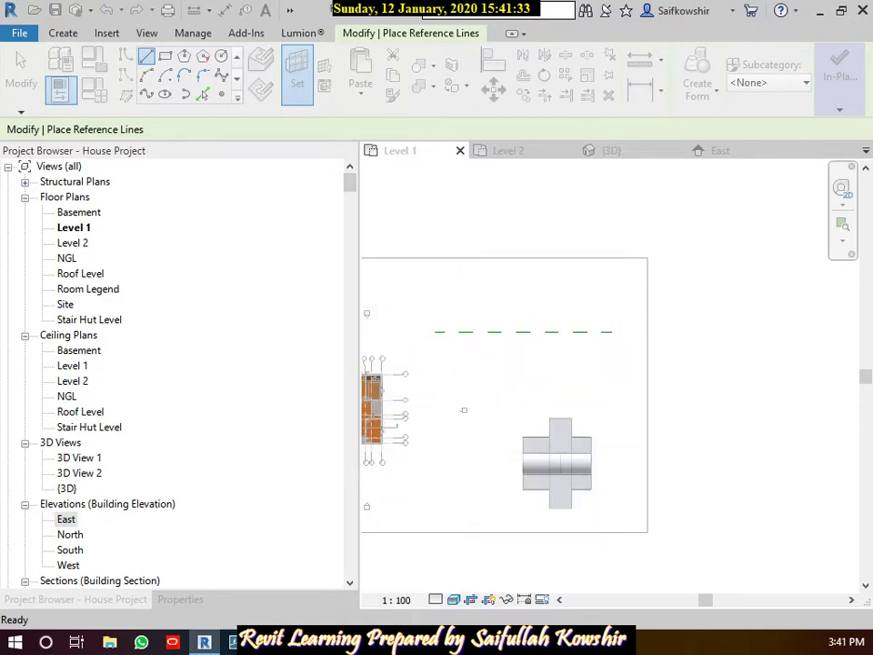
click(434, 210)
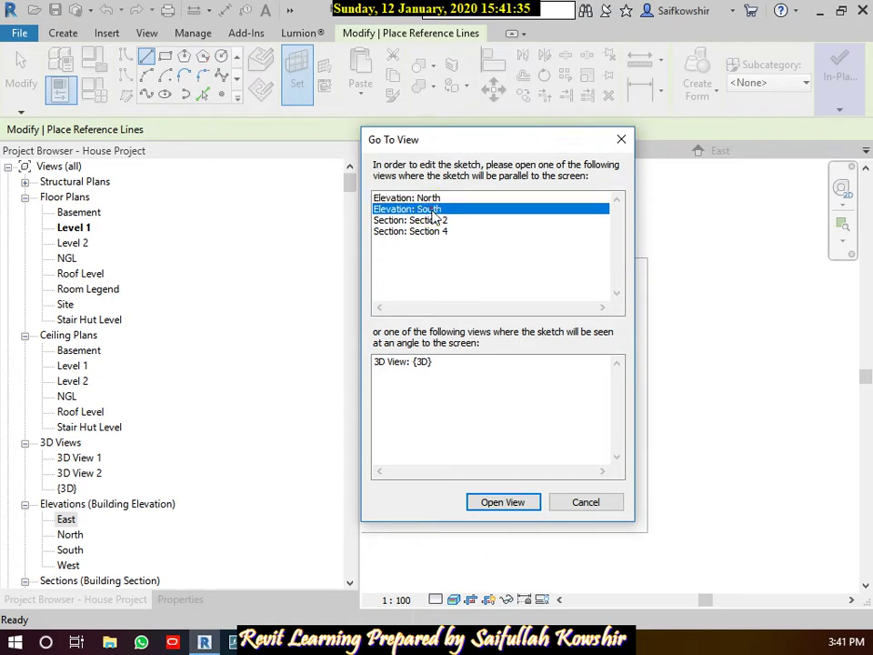
click(496, 507)
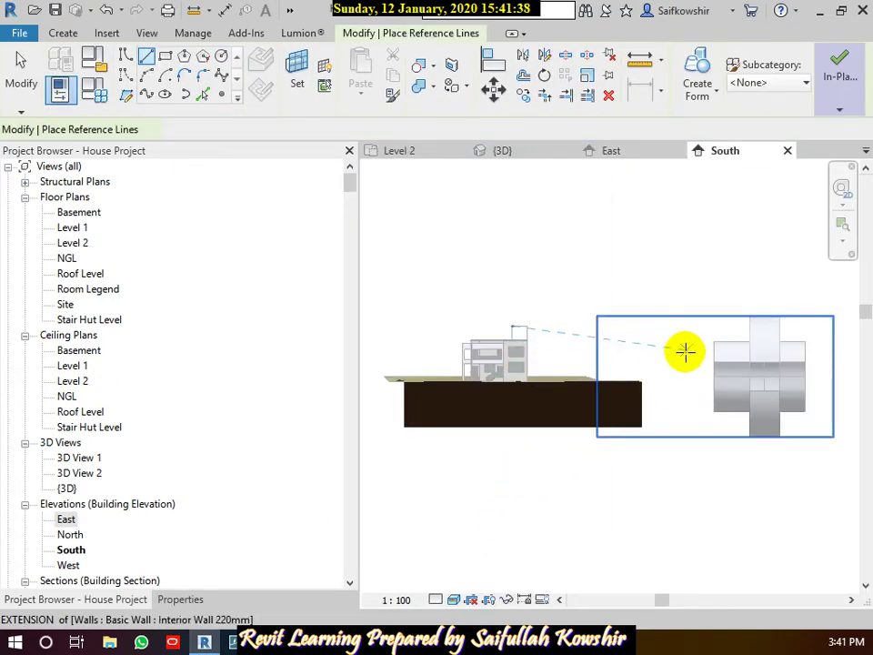
Draw a vertical reference line beside the house down to ground level, then cancel the tool
middle_drag(664, 353, 547, 359)
scroll(530, 343, up, 1)
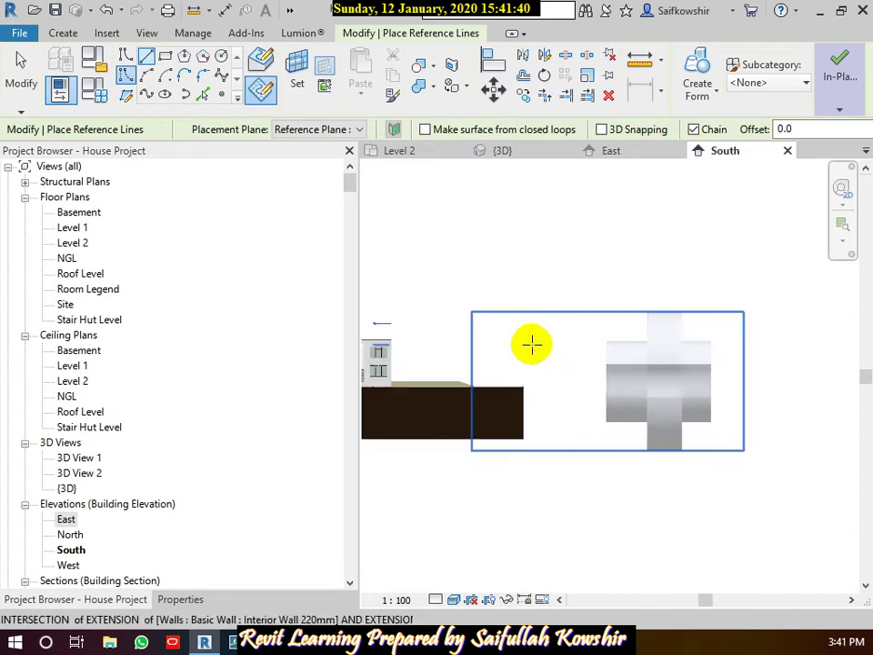
scroll(530, 336, up, 2)
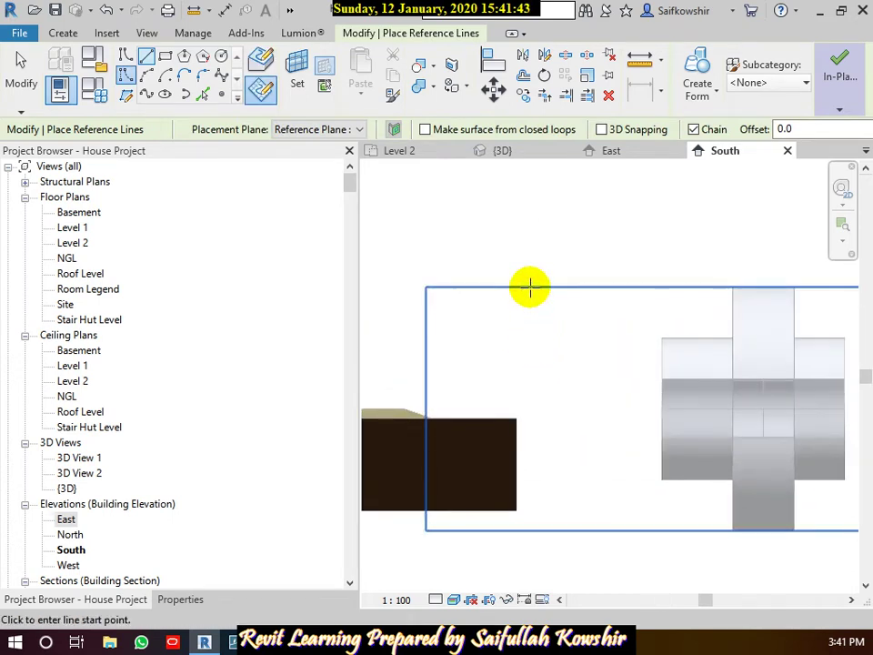
click(530, 288)
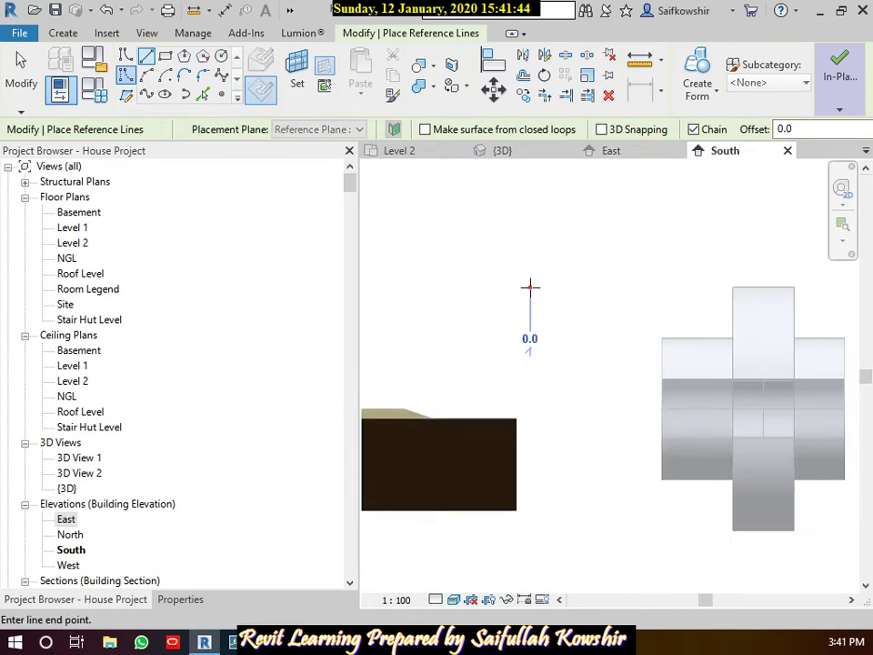
click(535, 442)
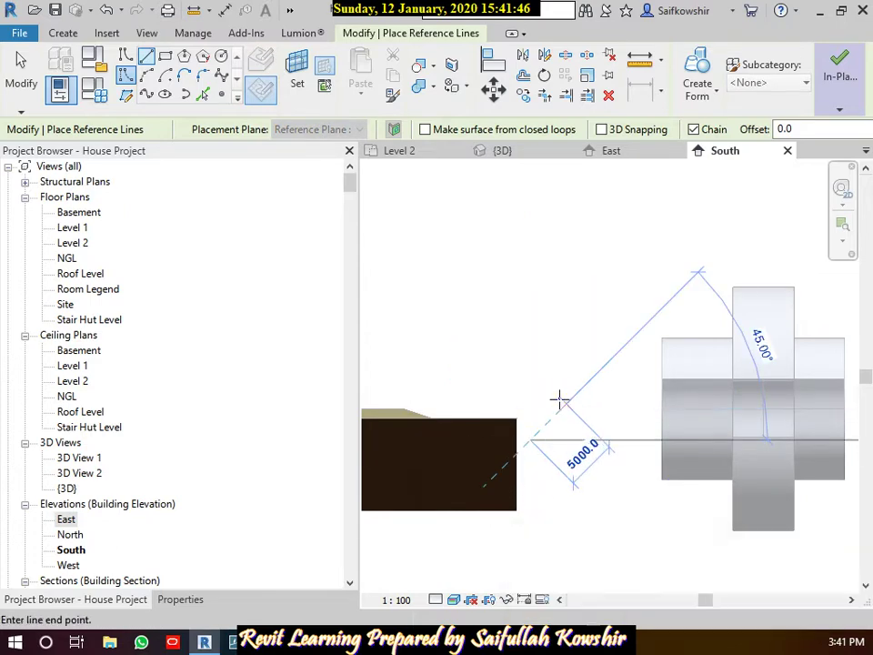
right_click(560, 399)
click(604, 151)
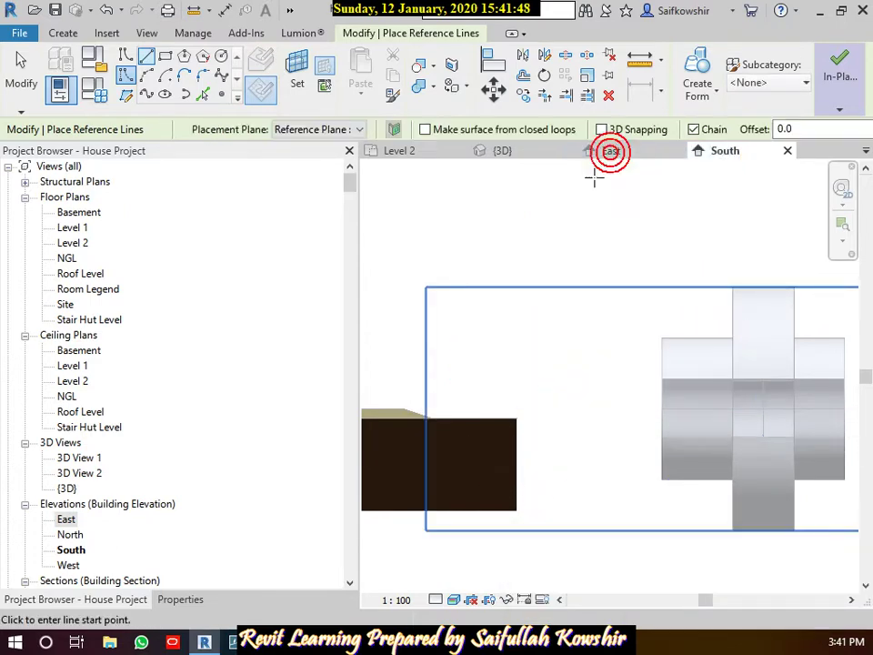
click(505, 151)
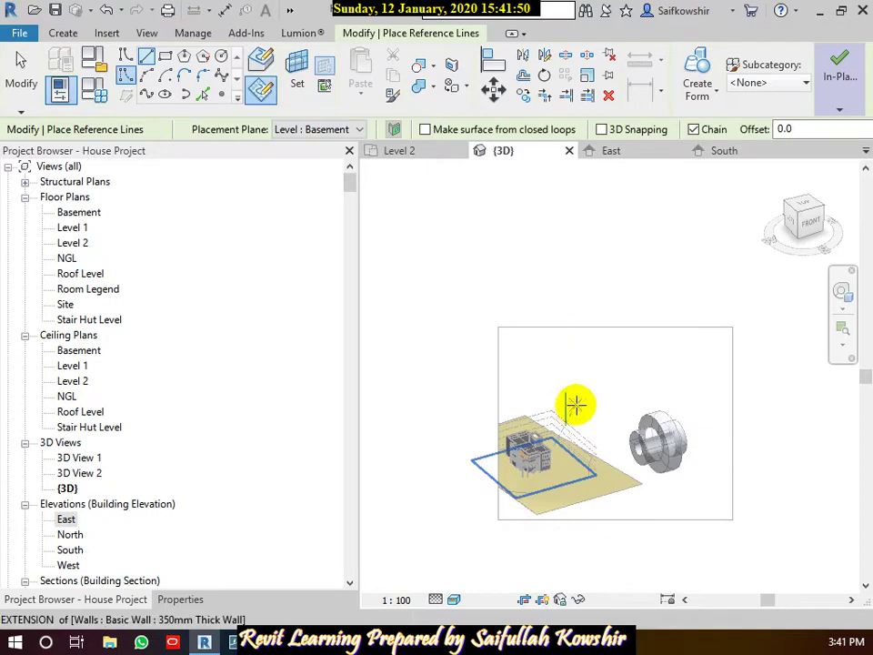
Draw a closed triangle of reference lines next to the vertical axis line, then exit the tool
scroll(578, 411, up, 1)
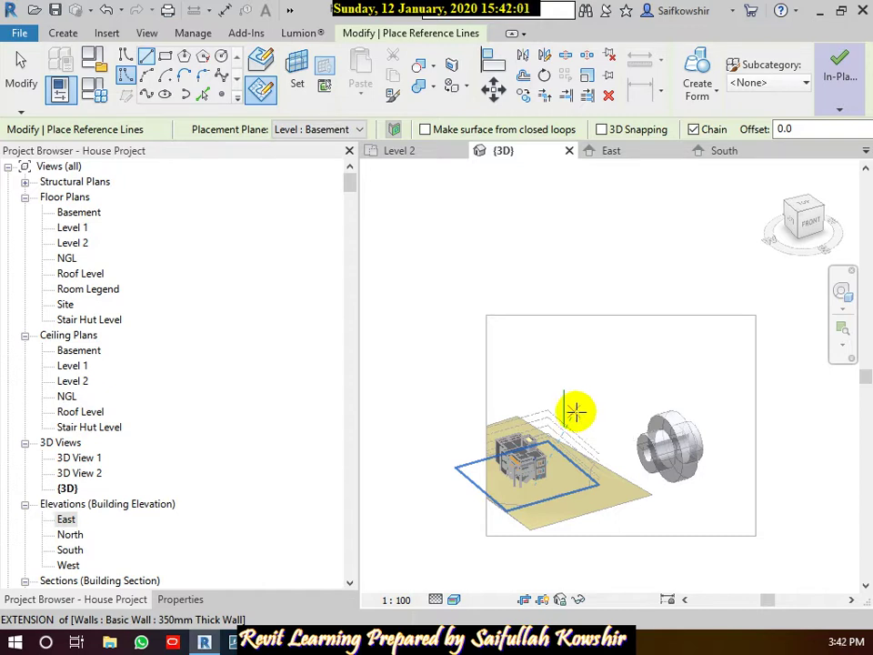
scroll(555, 410, up, 3)
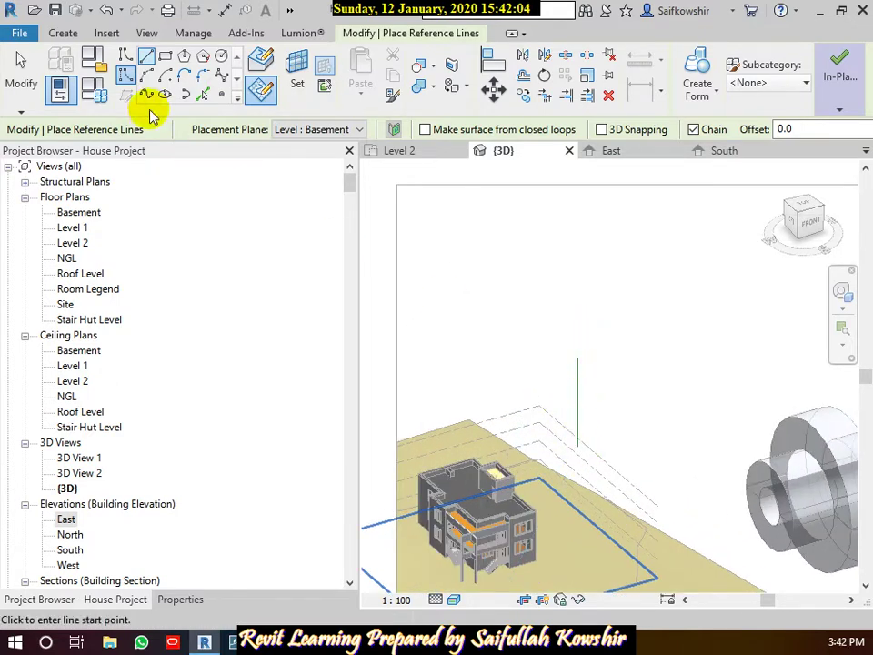
scroll(590, 386, up, 2)
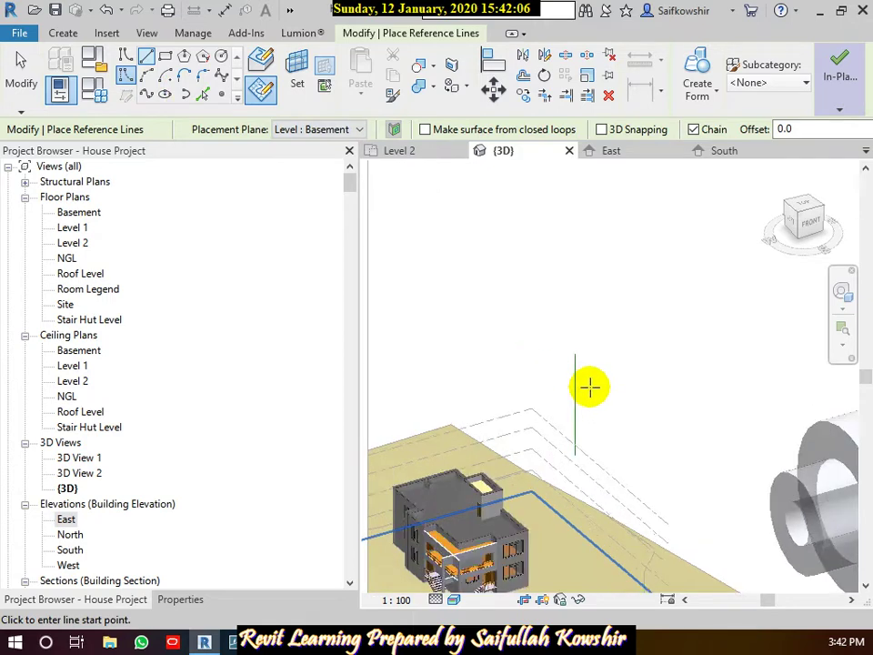
scroll(585, 377, up, 2)
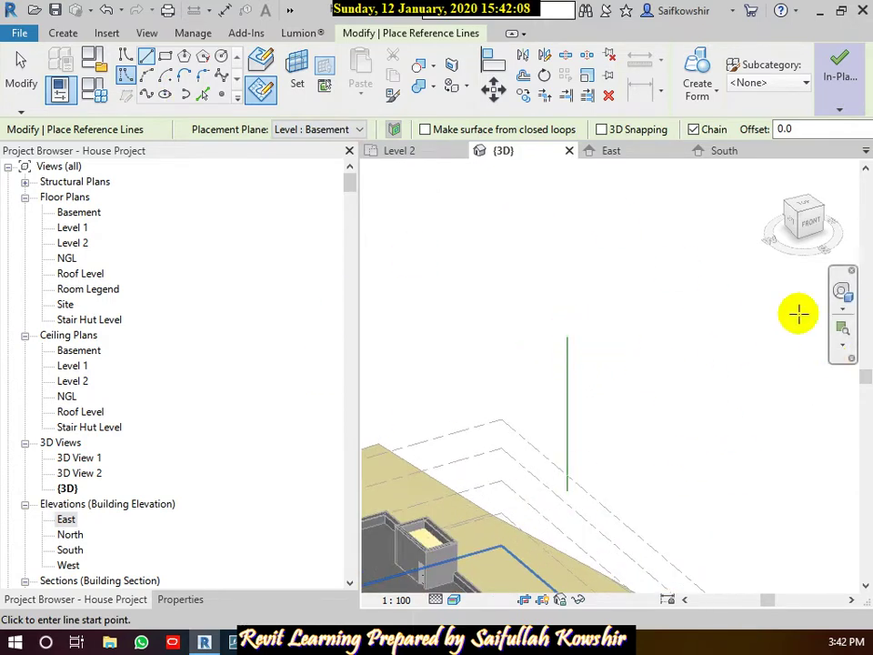
scroll(595, 382, up, 1)
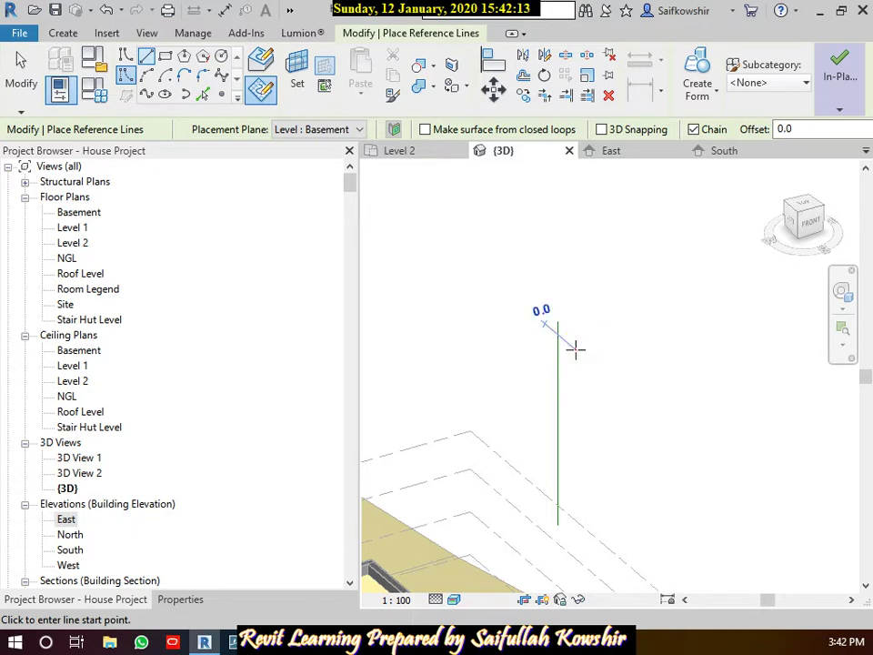
click(575, 348)
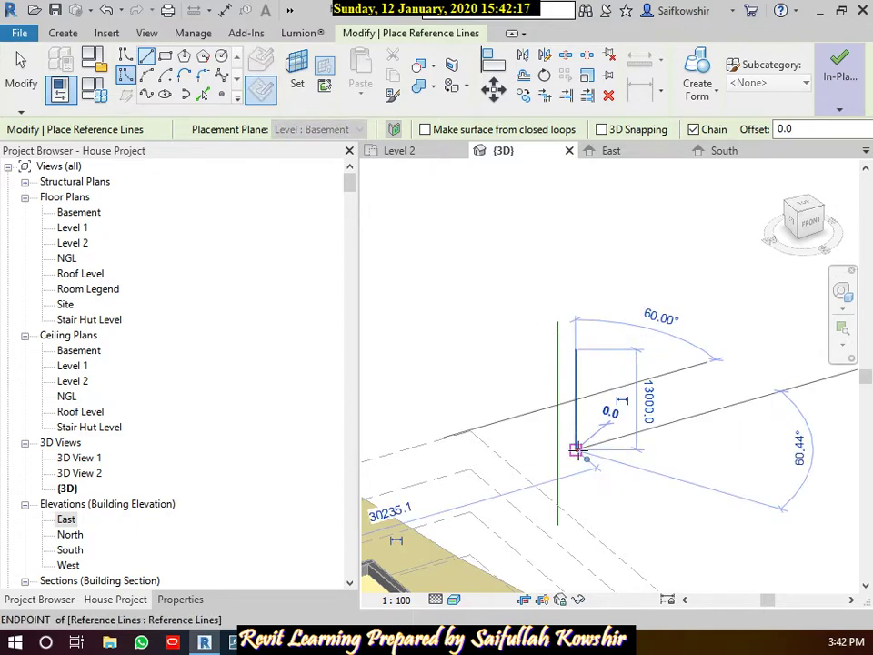
click(576, 448)
click(710, 395)
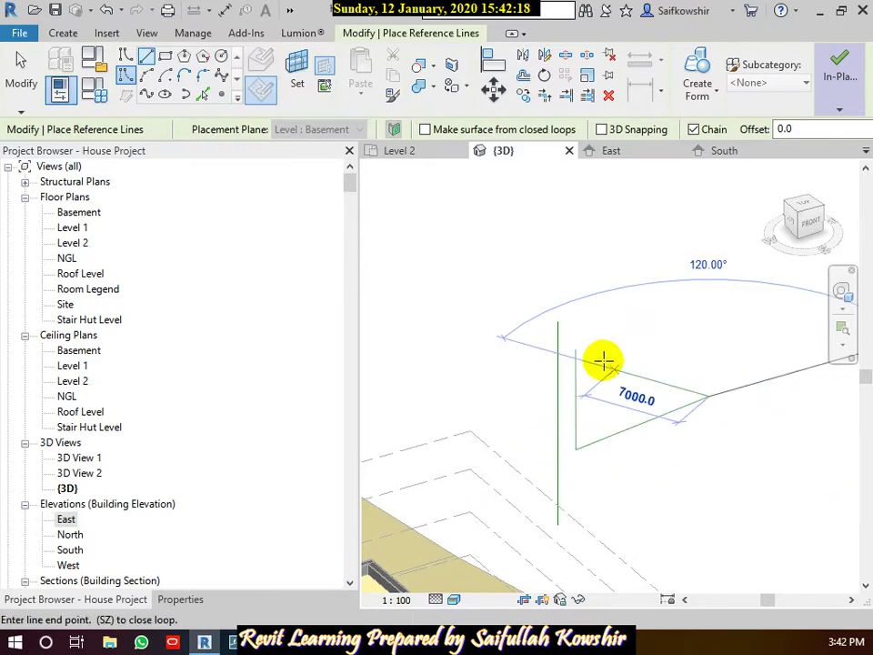
click(577, 350)
right_click(576, 352)
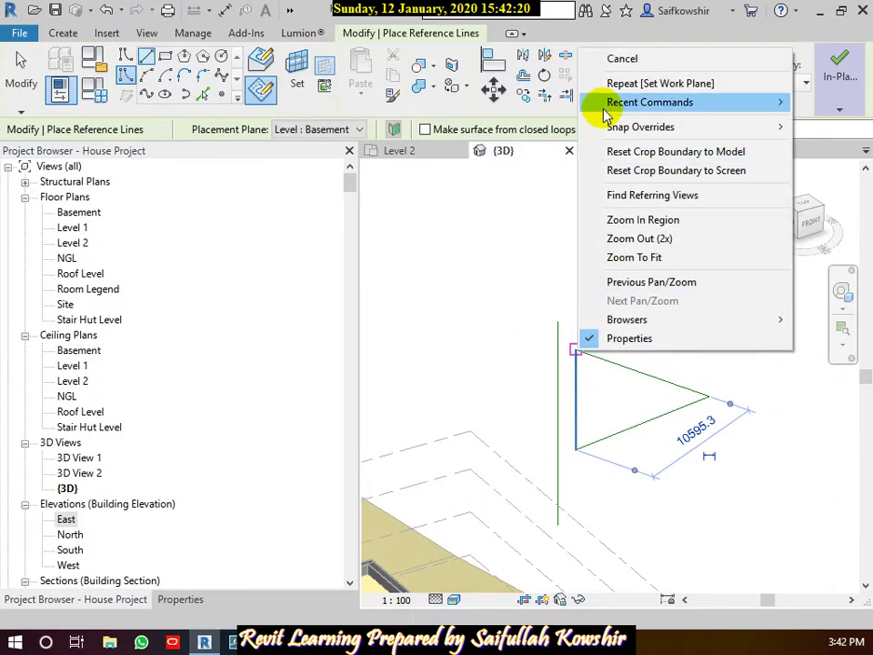
click(620, 60)
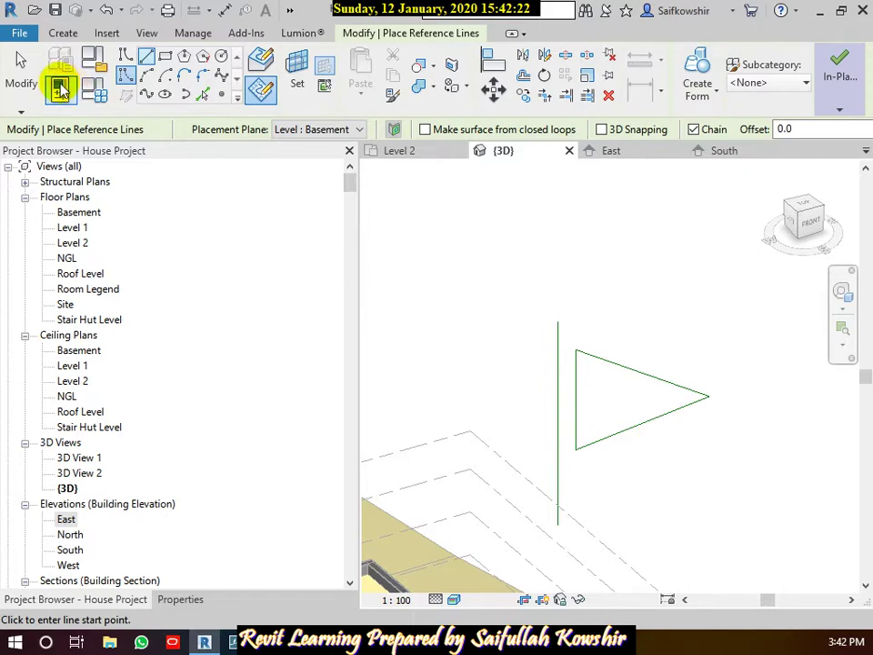
click(20, 80)
key(Tab)
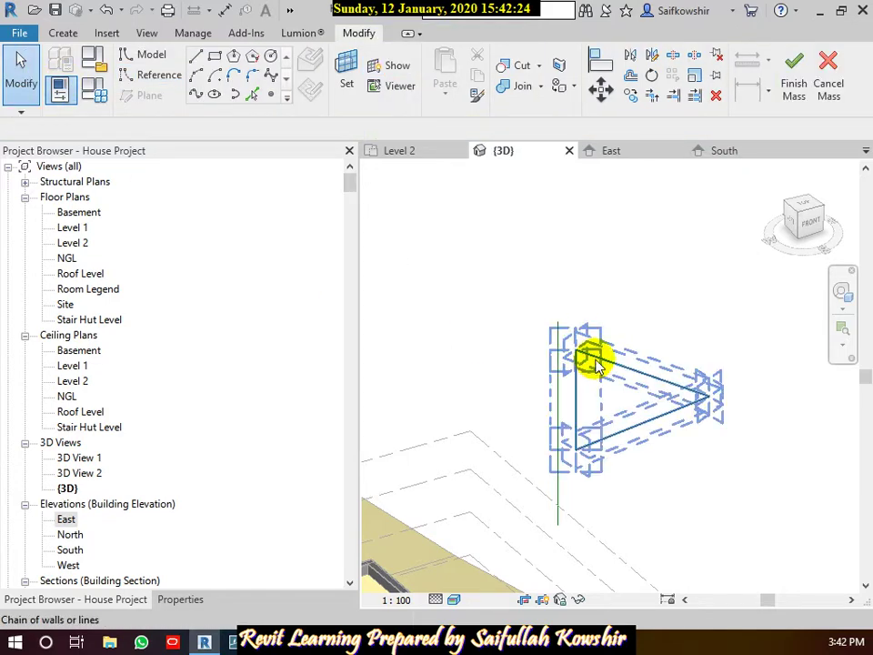
click(601, 364)
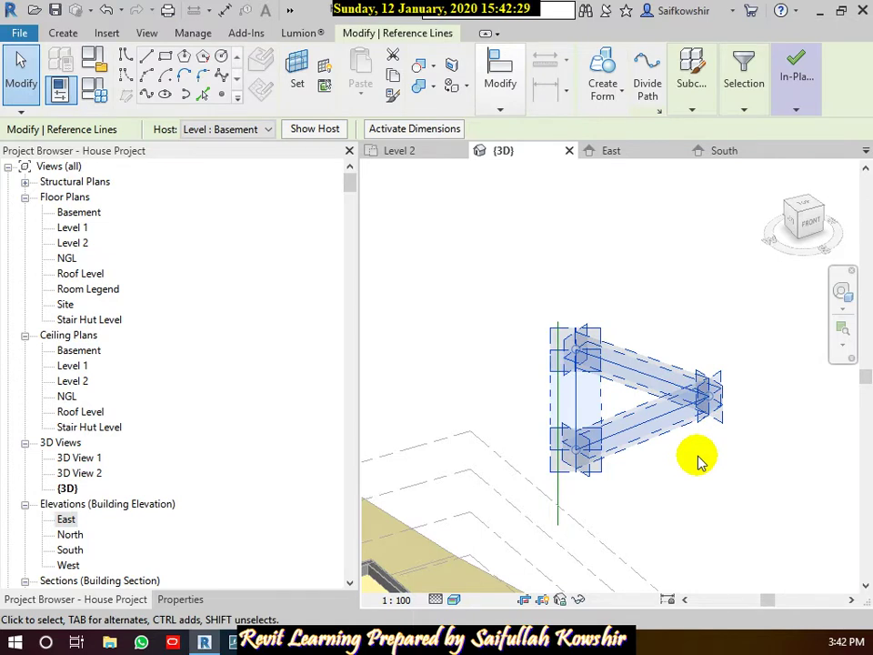
ctrl+click(559, 514)
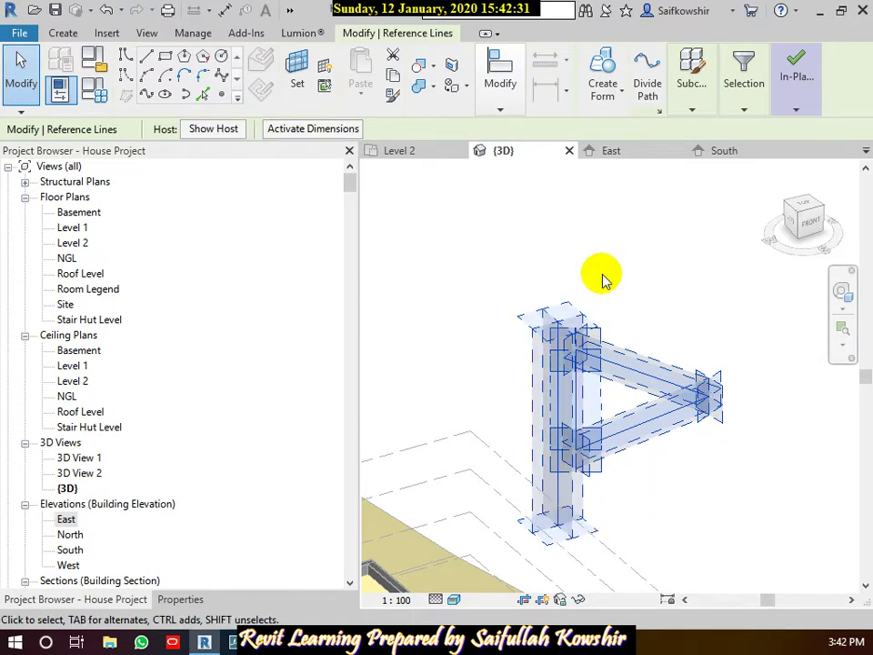
click(603, 68)
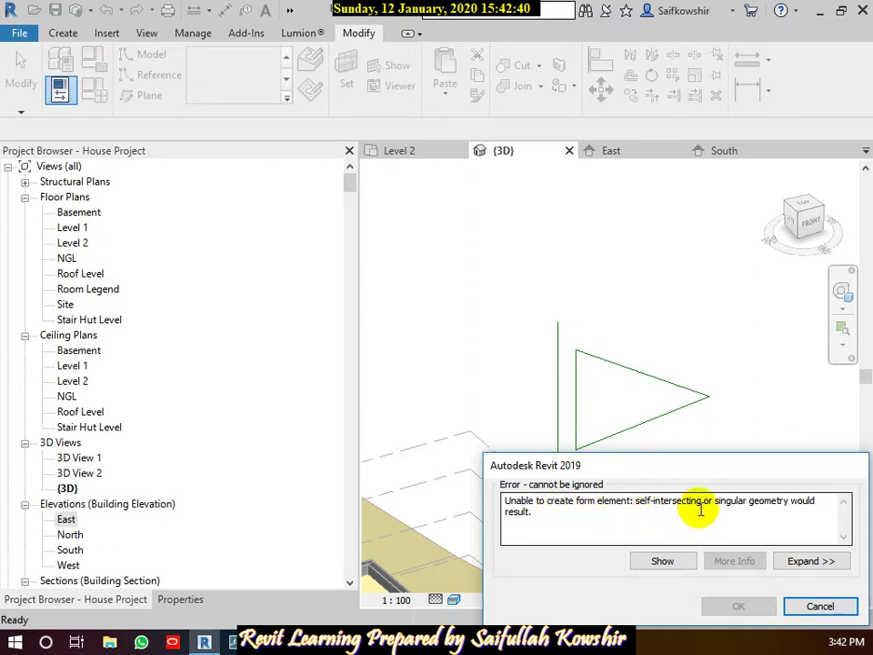
click(818, 607)
click(546, 266)
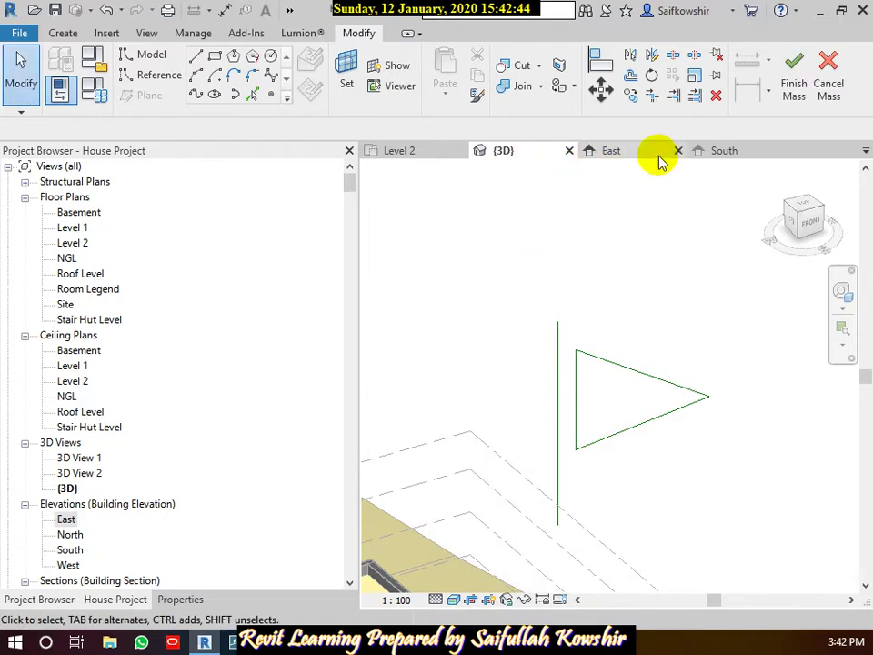
Go from the South to the North elevation and zoom in on the green vertical axis line
click(723, 151)
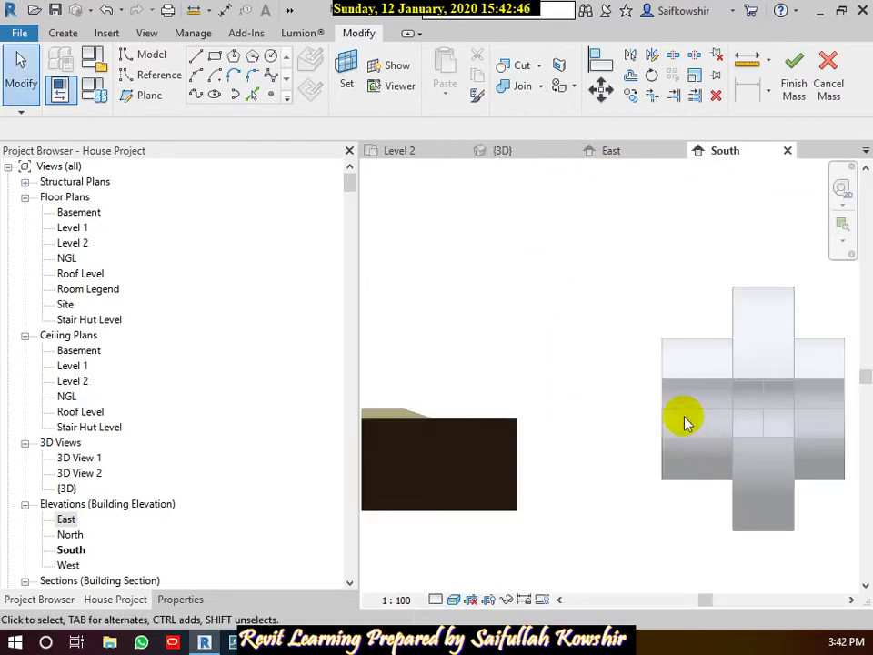
scroll(586, 362, down, 4)
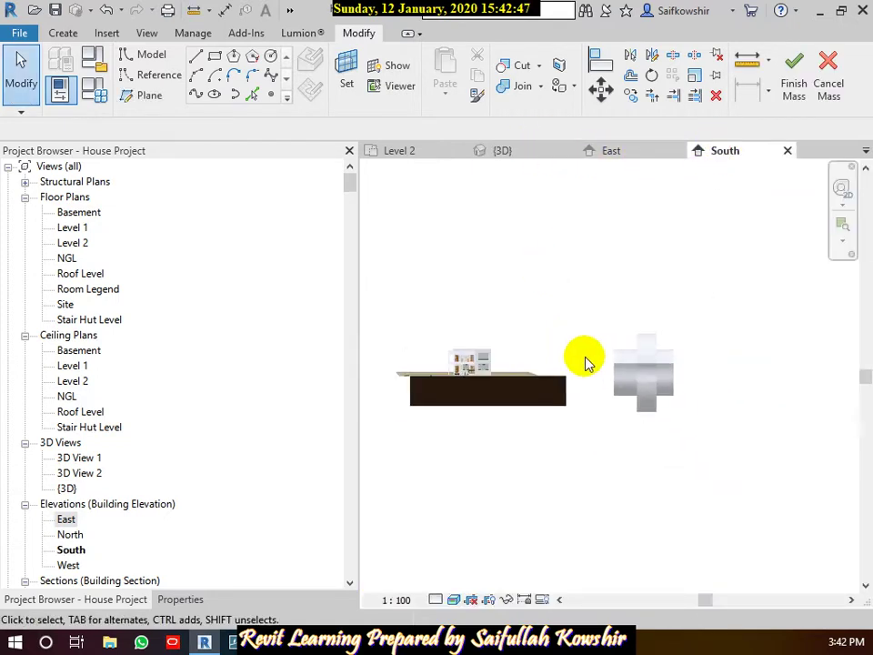
click(469, 600)
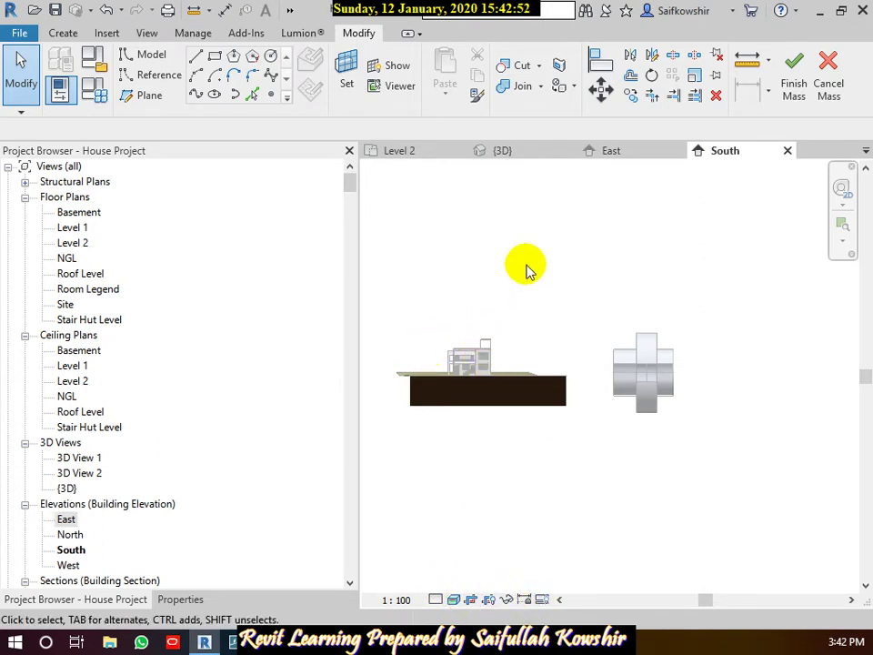
double_click(74, 535)
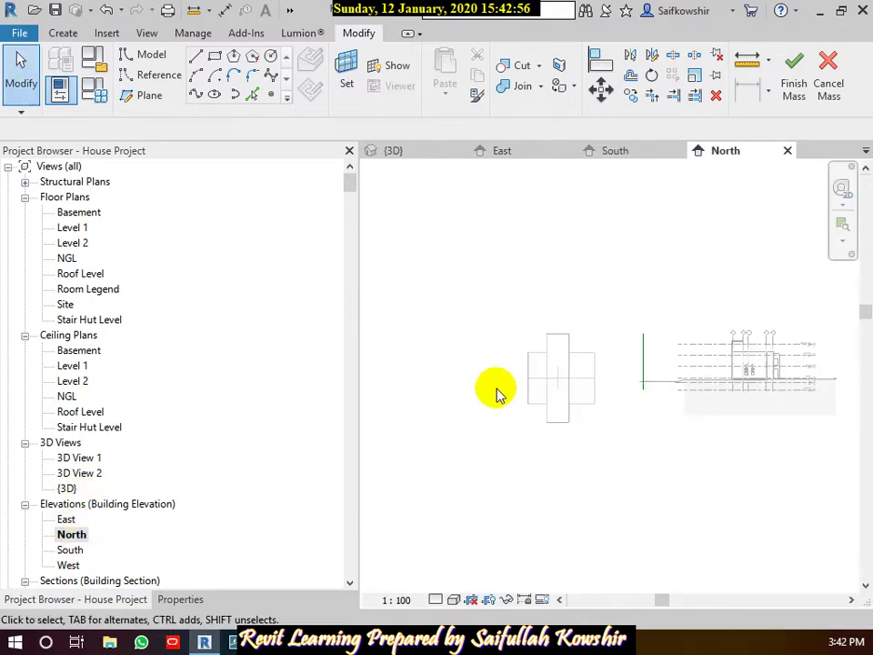
scroll(654, 367, up, 1)
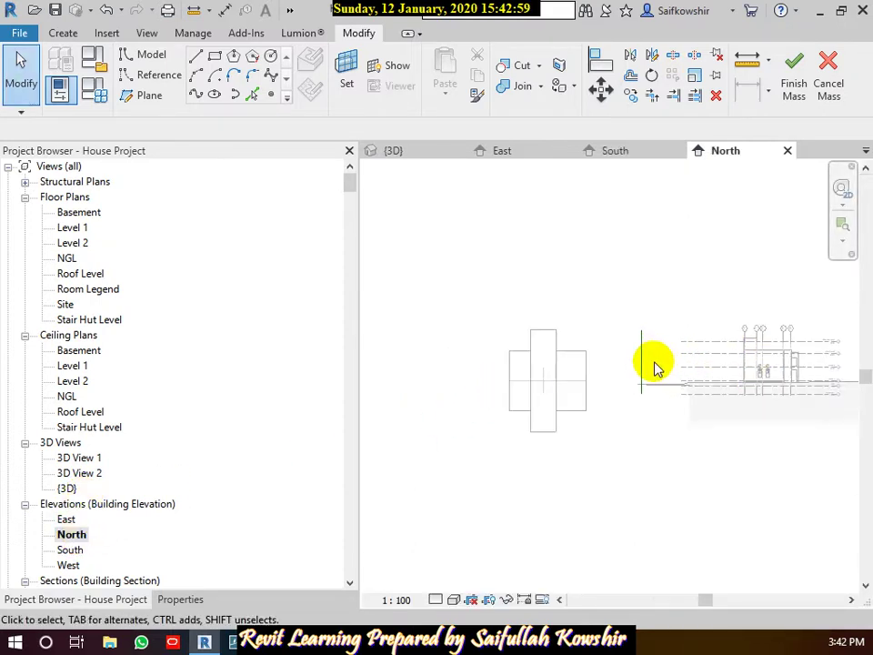
scroll(628, 354, up, 3)
middle_drag(692, 333, 563, 353)
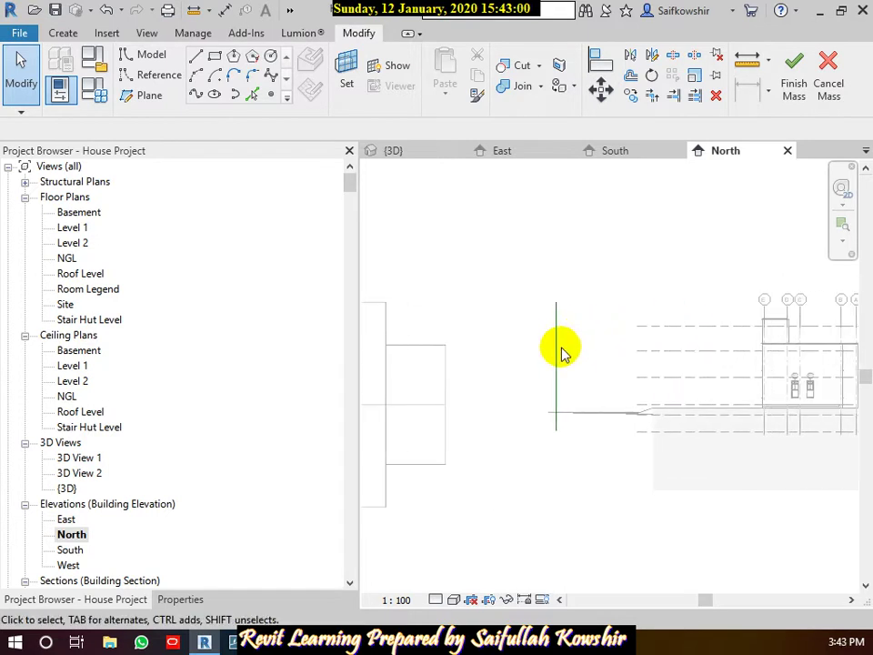
scroll(545, 357, up, 2)
scroll(545, 358, up, 1)
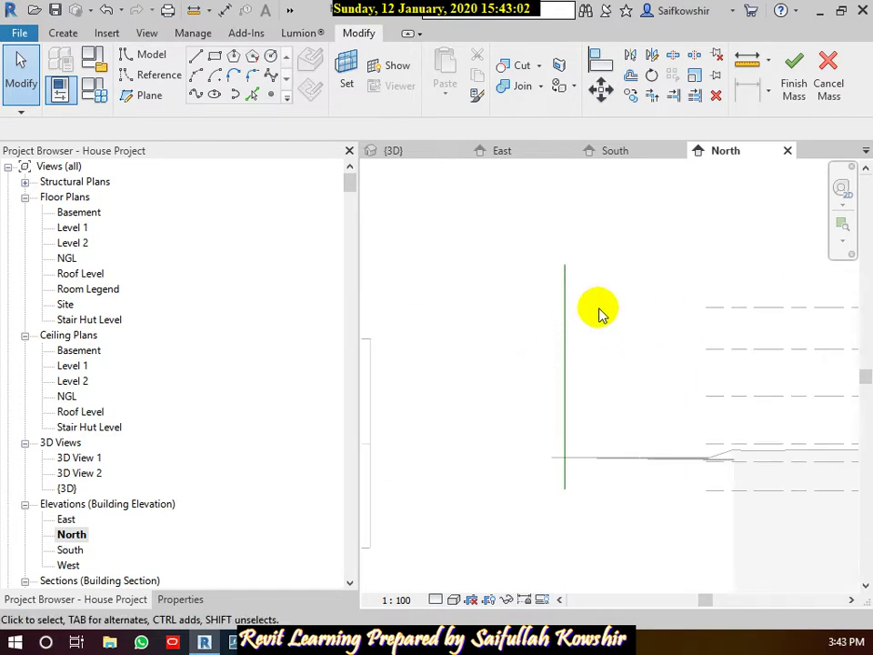
Make Reference Plane : 1 the work plane for drawing model lines in the North elevation
click(160, 76)
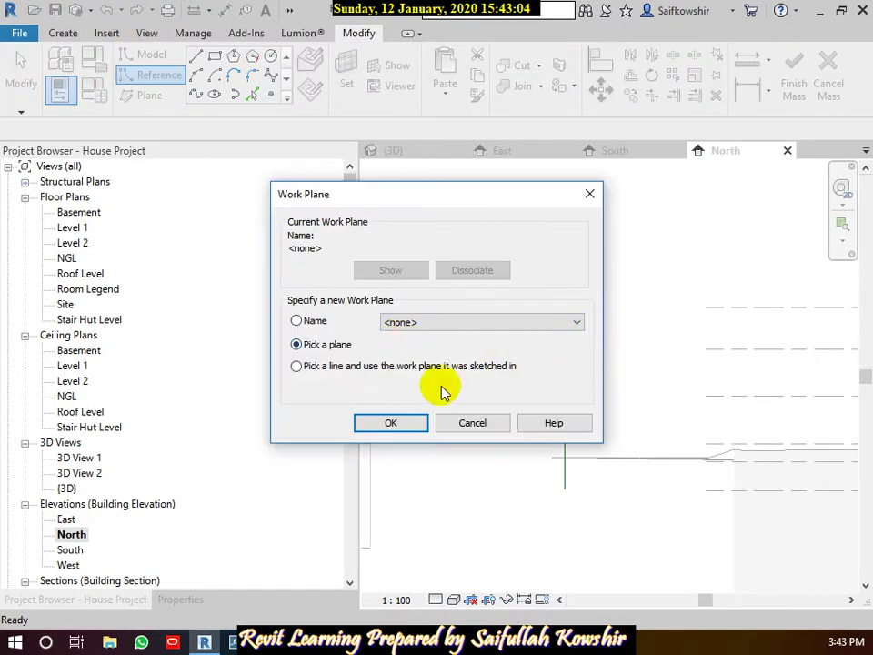
click(474, 421)
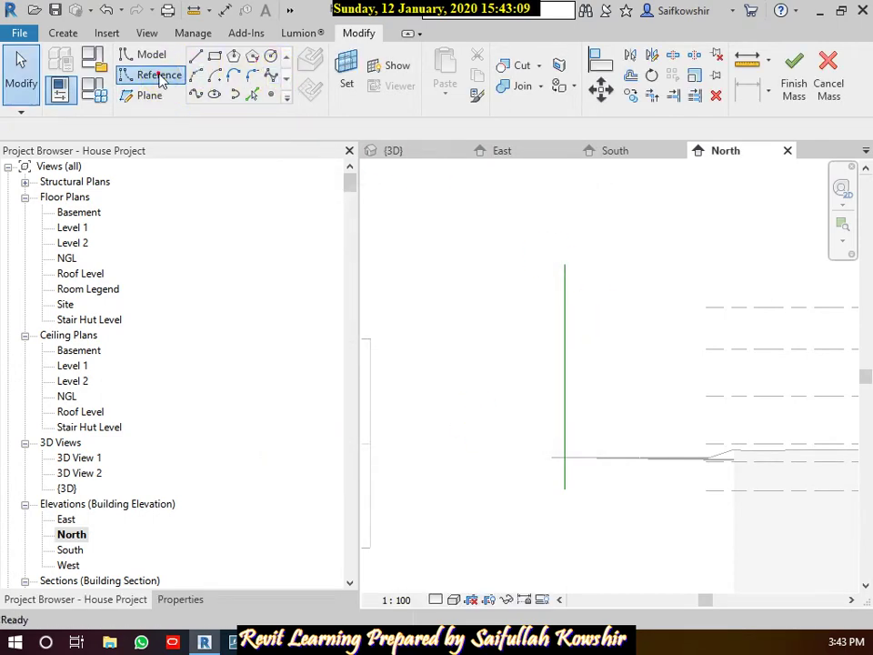
click(160, 76)
click(503, 425)
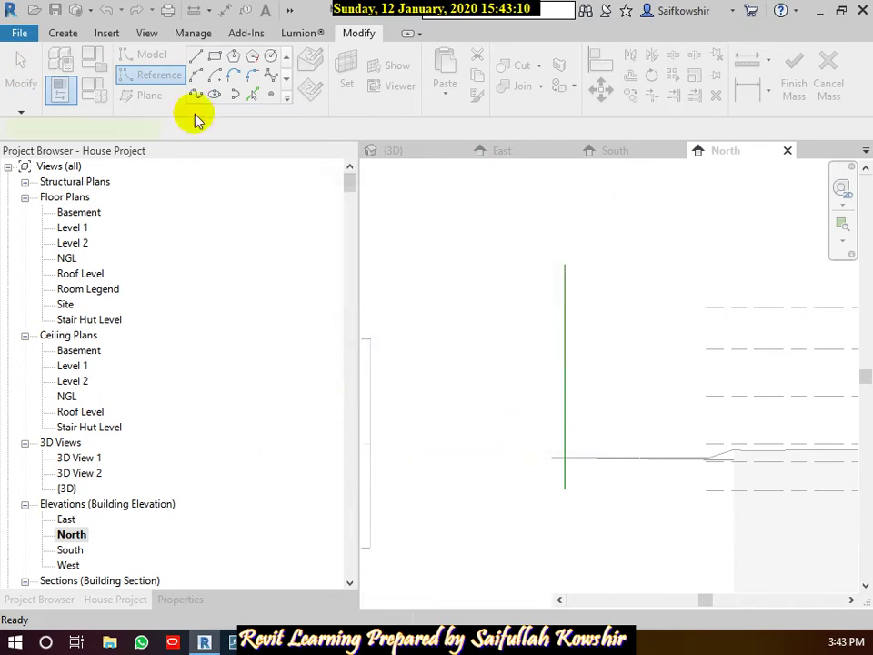
click(153, 56)
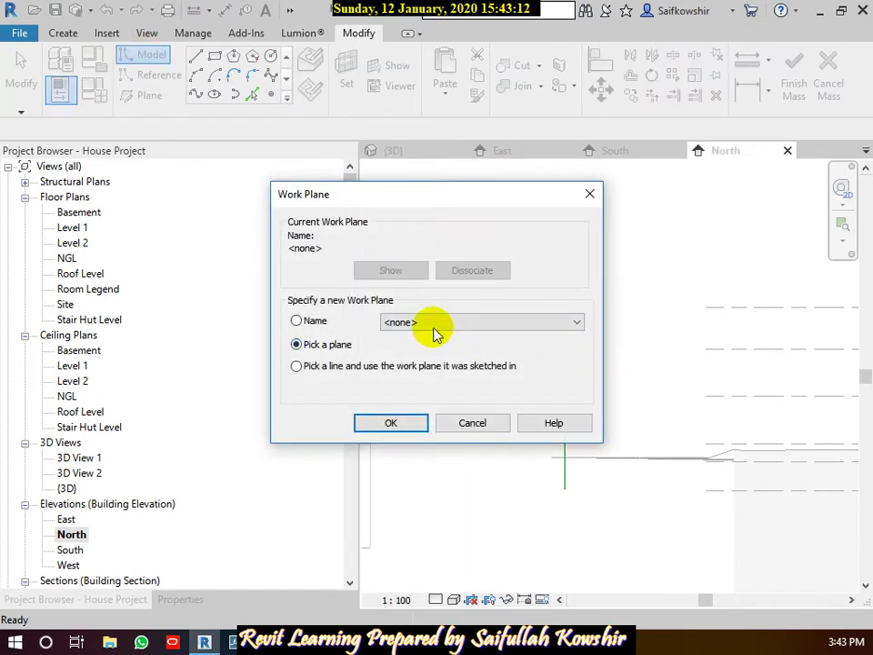
click(435, 321)
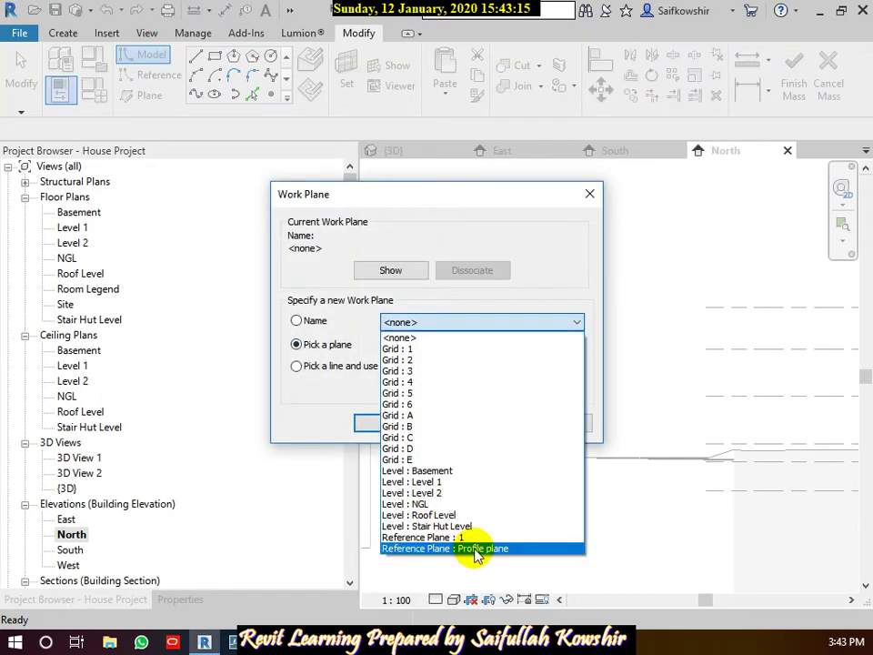
click(443, 537)
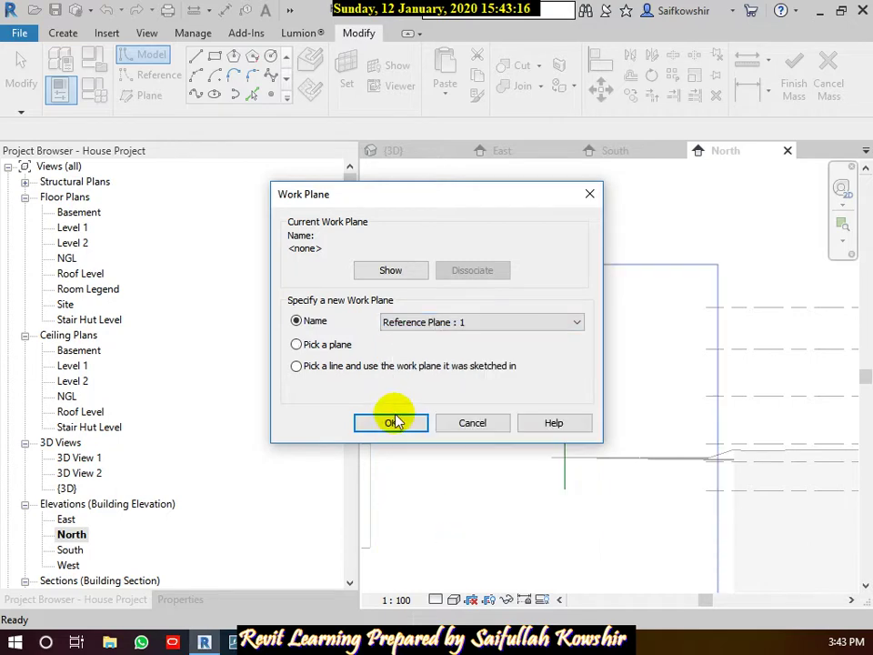
click(393, 421)
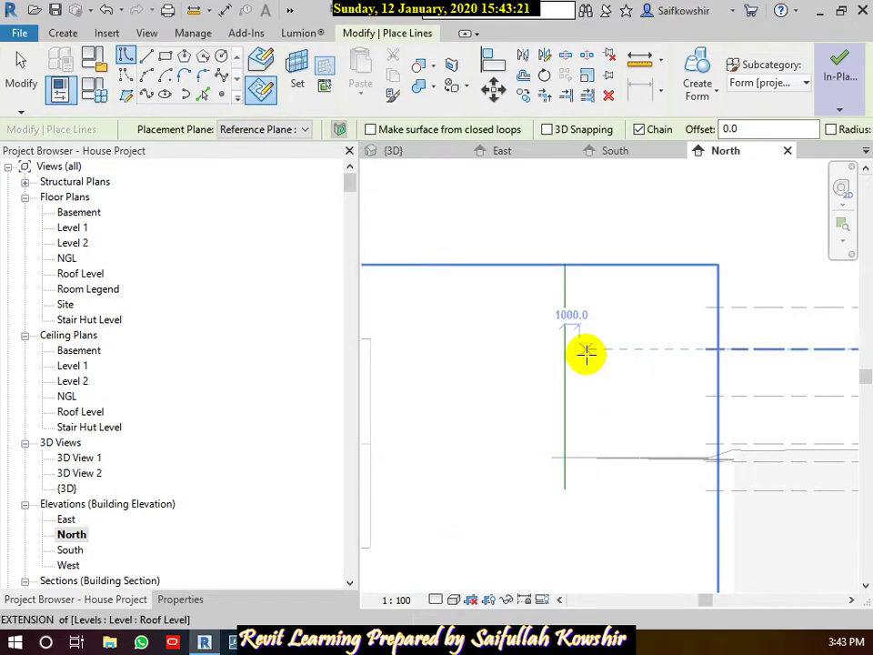
Draw a closed four-sided profile with a sloped edge beside the vertical axis line
scroll(590, 333, down, 1)
scroll(602, 361, down, 1)
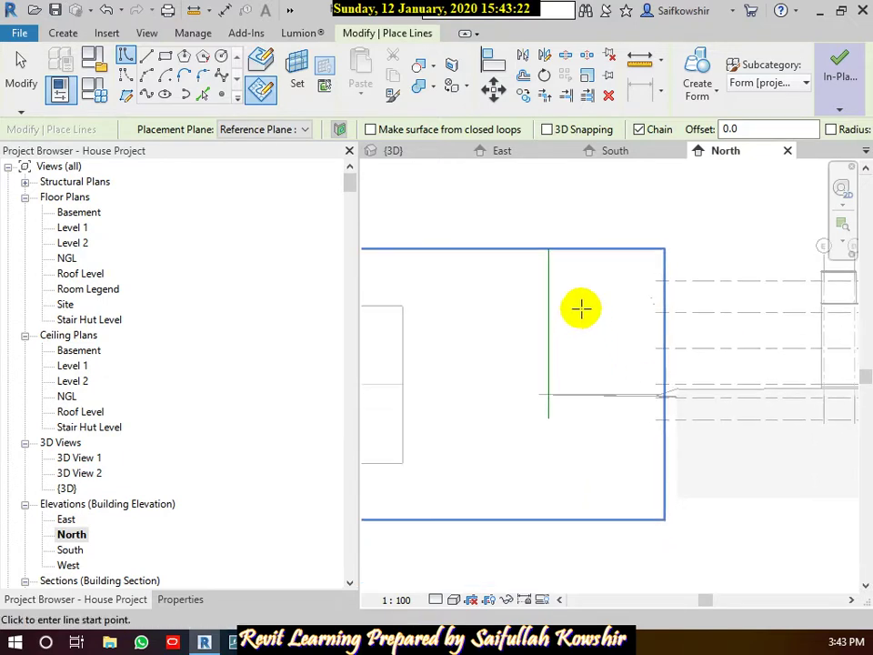
click(569, 294)
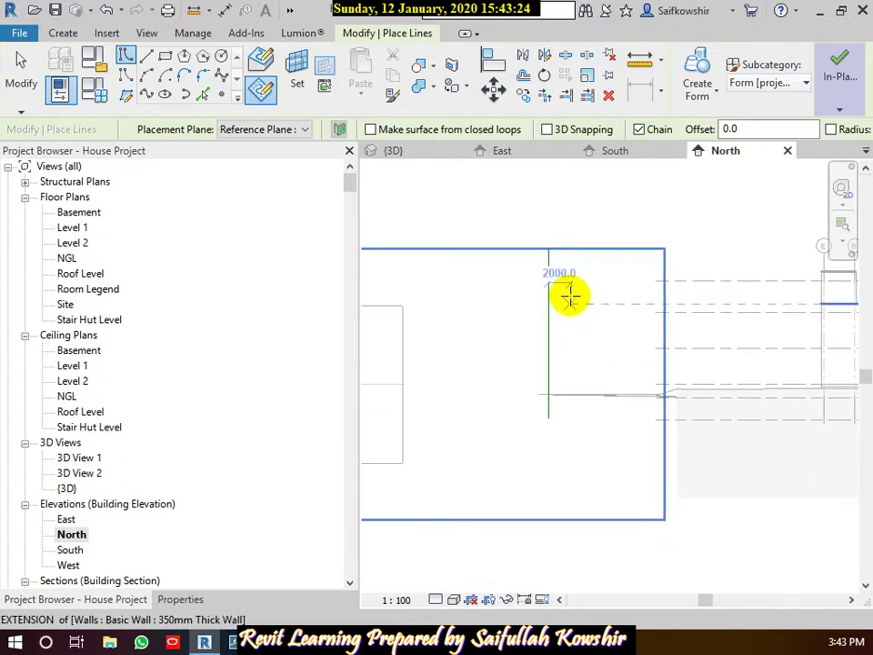
click(572, 360)
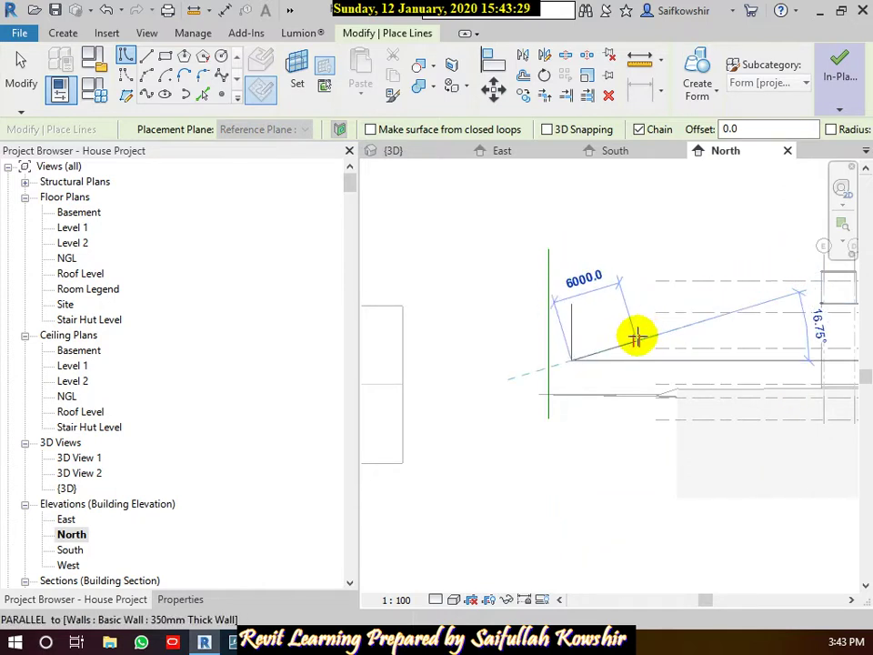
click(636, 340)
click(636, 313)
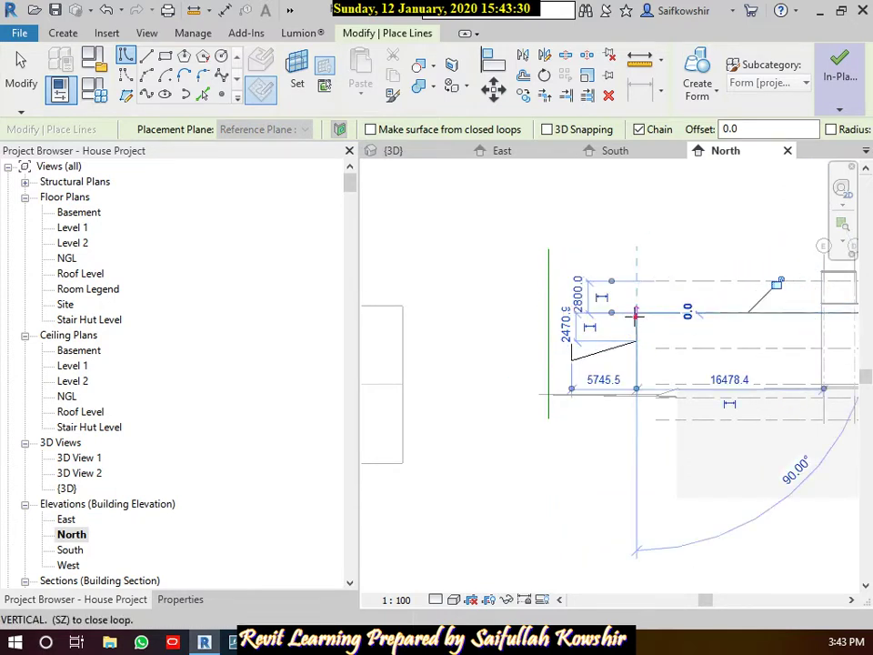
click(571, 305)
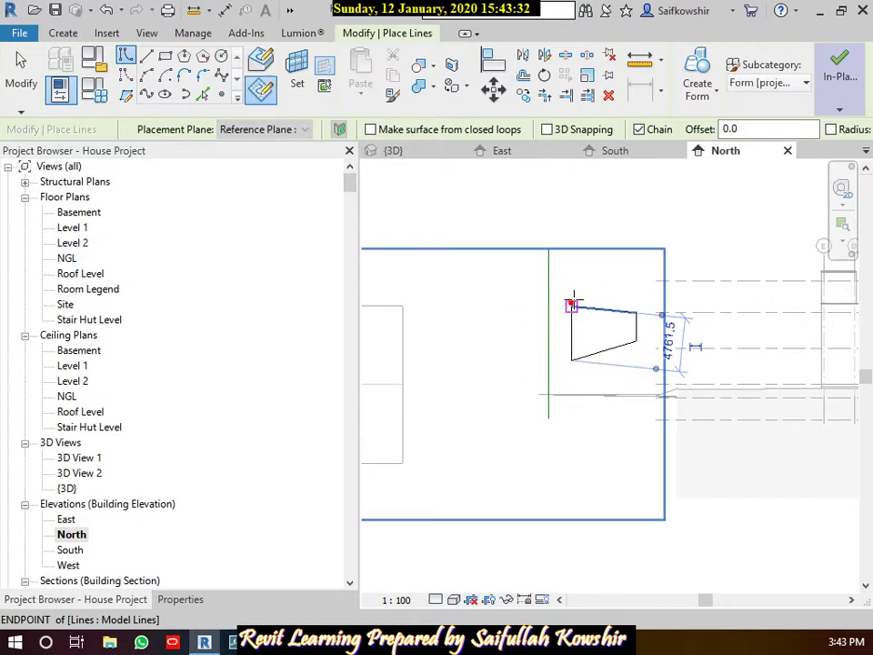
right_click(584, 282)
click(604, 288)
click(21, 76)
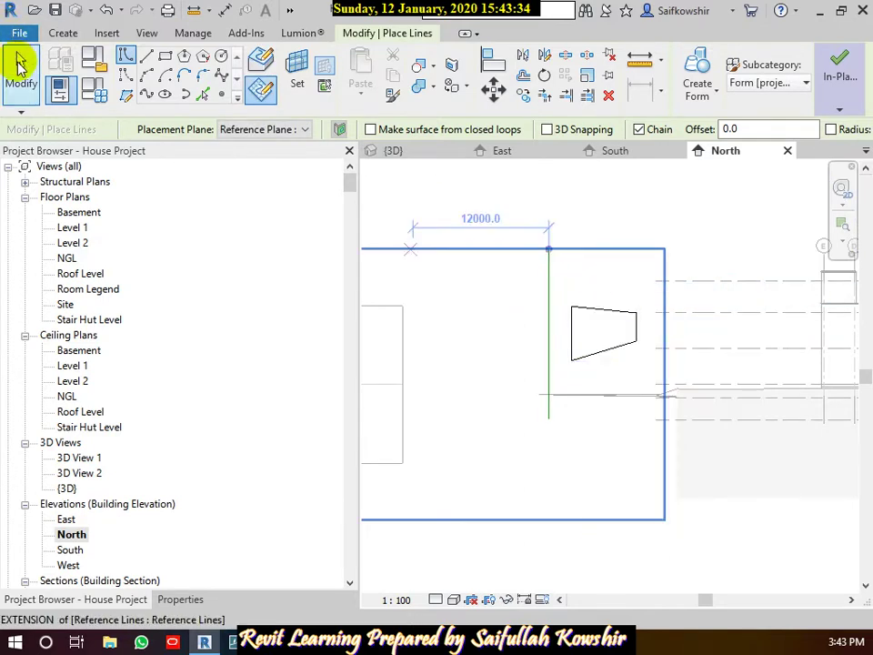
Select the profile and the vertical axis line and revolve them with Create Form
click(582, 309)
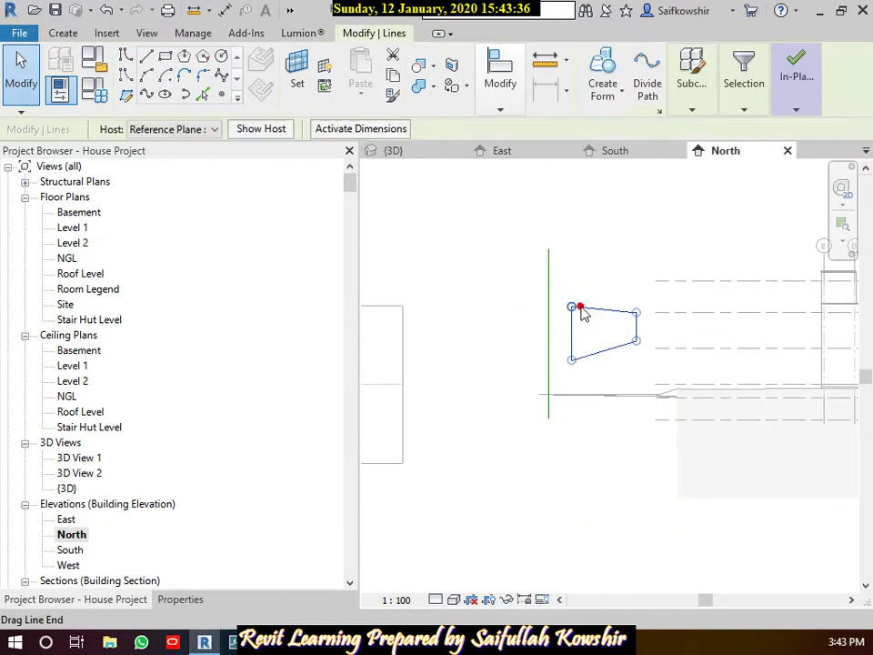
ctrl+click(548, 268)
ctrl+click(546, 269)
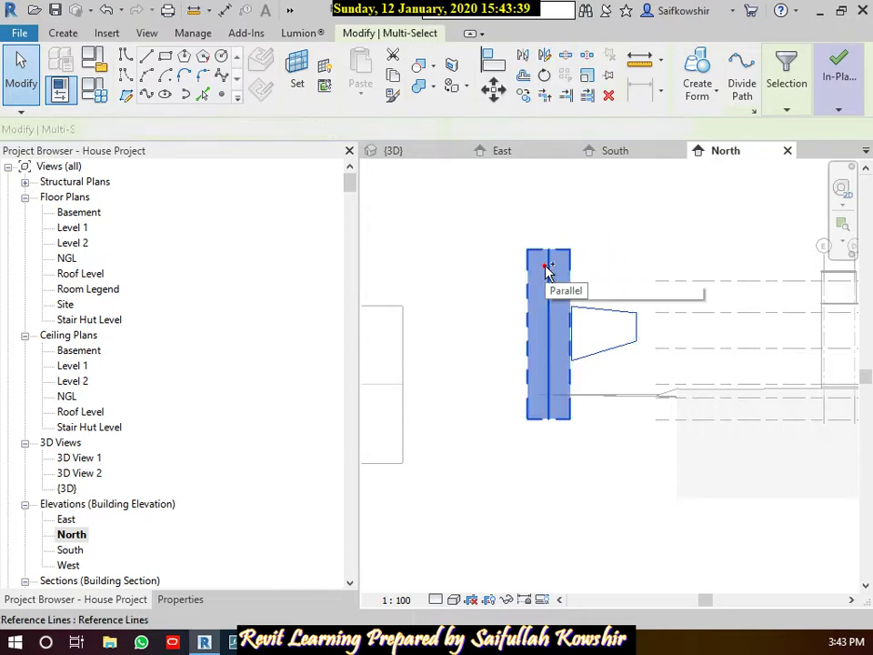
click(697, 65)
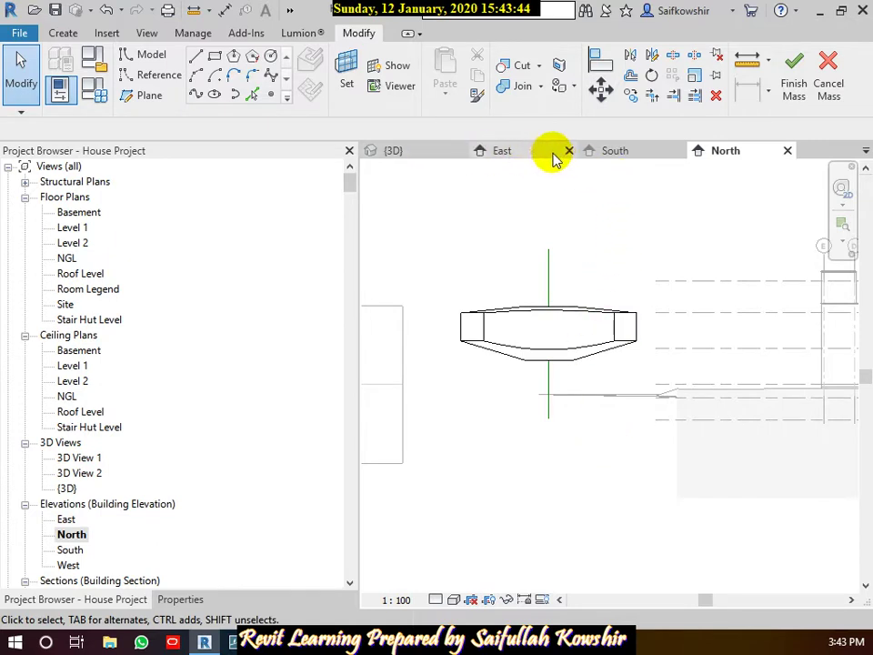
Switch to the 3D view and zoom and pan to inspect the Mass 2 ring beside the house
click(431, 156)
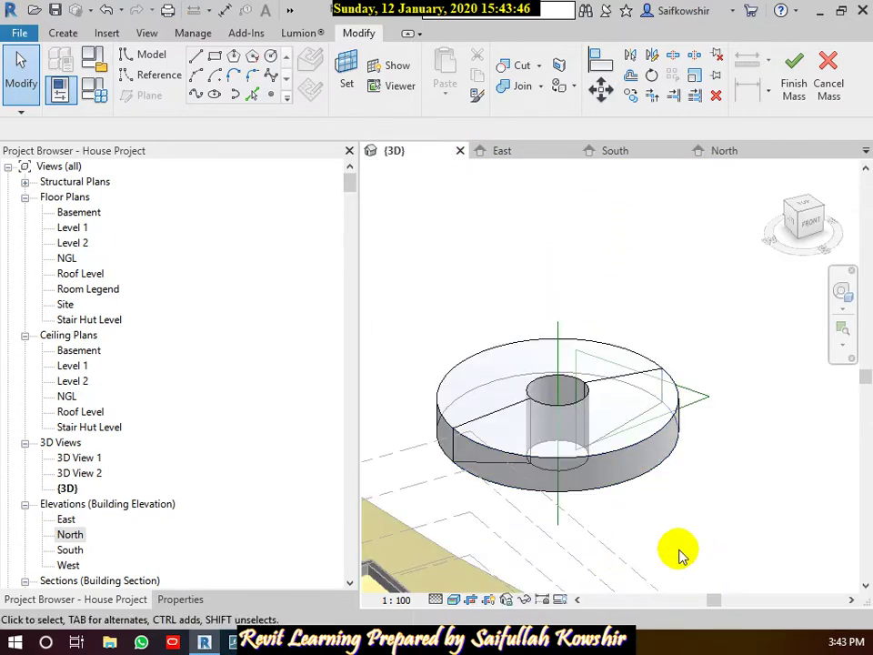
scroll(673, 554, down, 2)
mouse_move(681, 530)
middle_down()
mouse_move(715, 510)
mouse_move(655, 459)
middle_up()
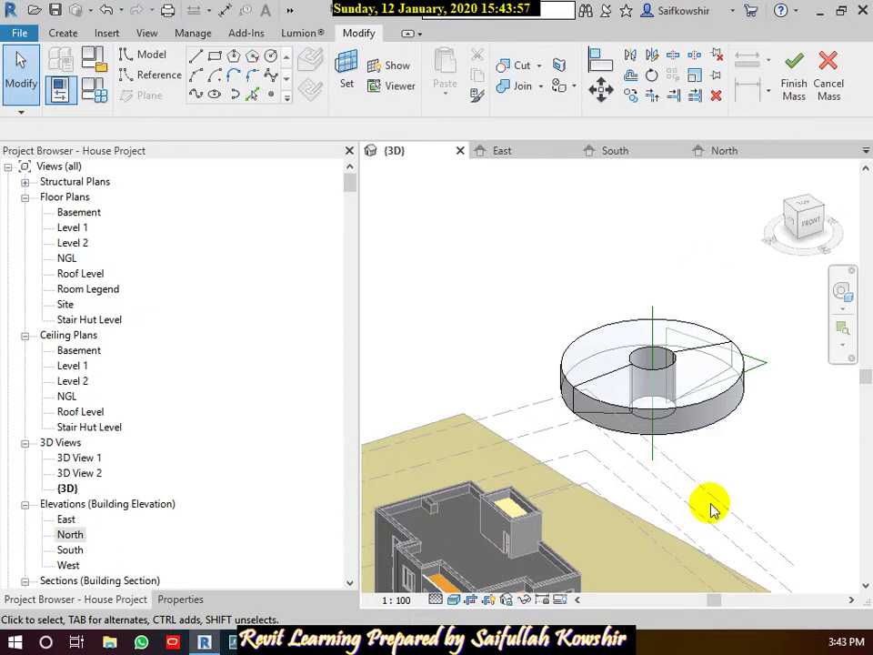
scroll(641, 370, up, 3)
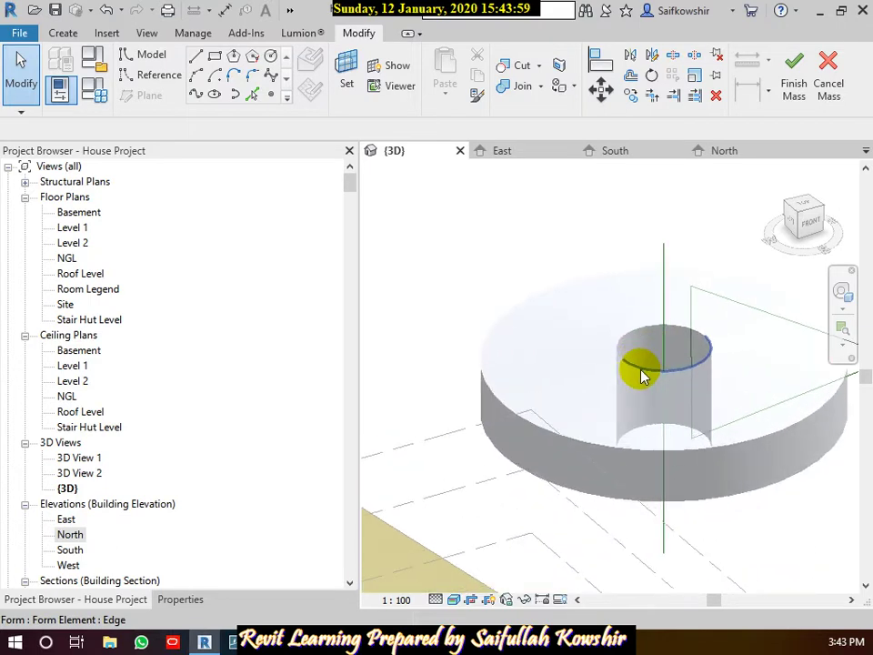
scroll(618, 380, up, 2)
scroll(619, 391, down, 2)
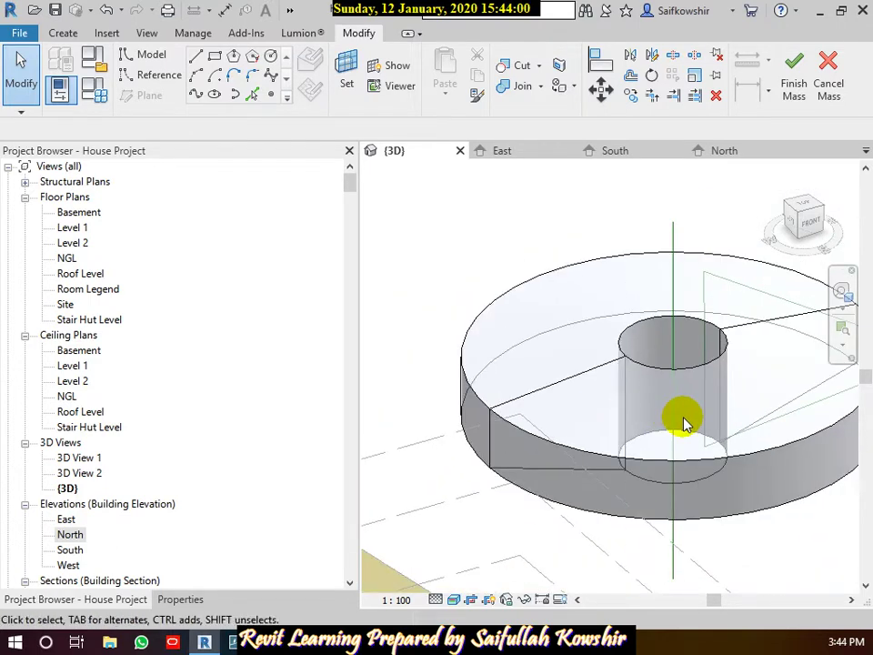
scroll(685, 425, down, 2)
scroll(650, 420, down, 2)
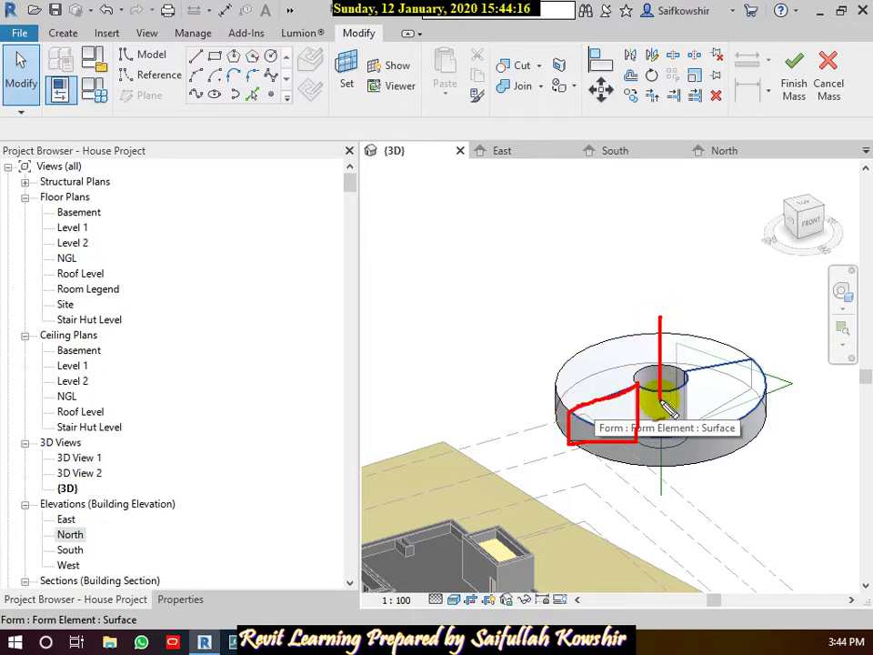
click(663, 464)
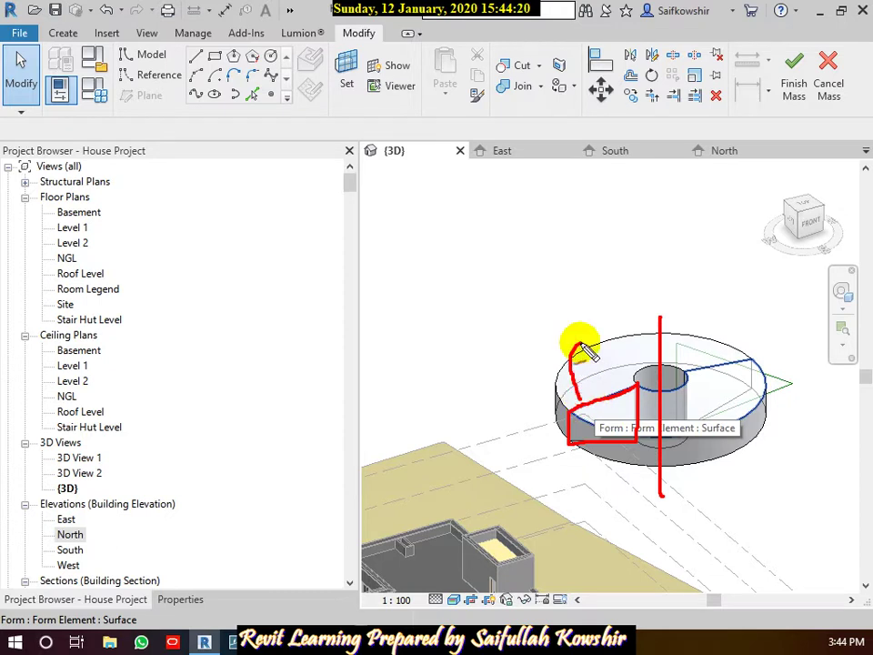
mouse_move(582, 350)
mouse_down()
mouse_move(654, 333)
mouse_move(720, 400)
mouse_up()
drag(717, 400, 721, 409)
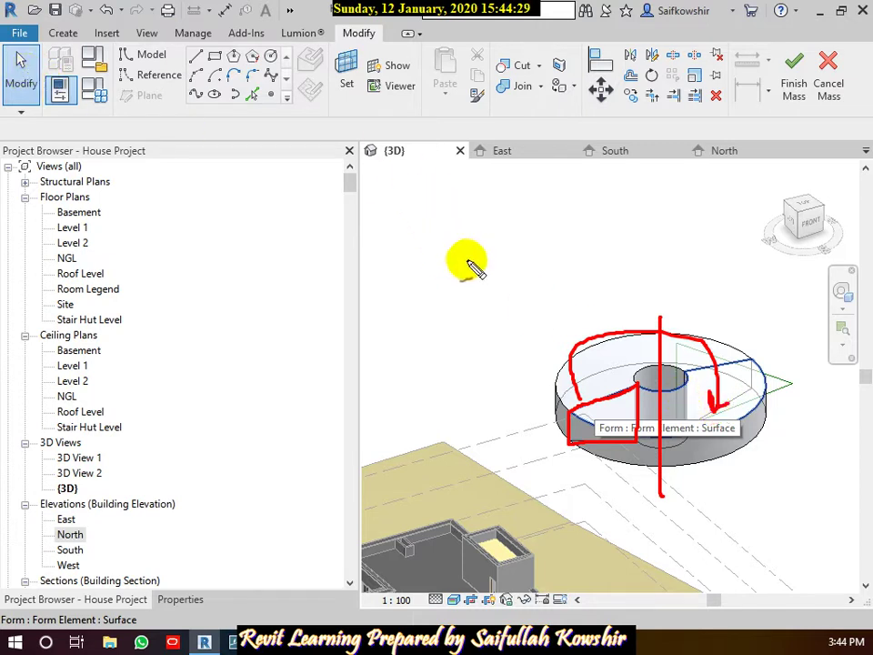
key(Escape)
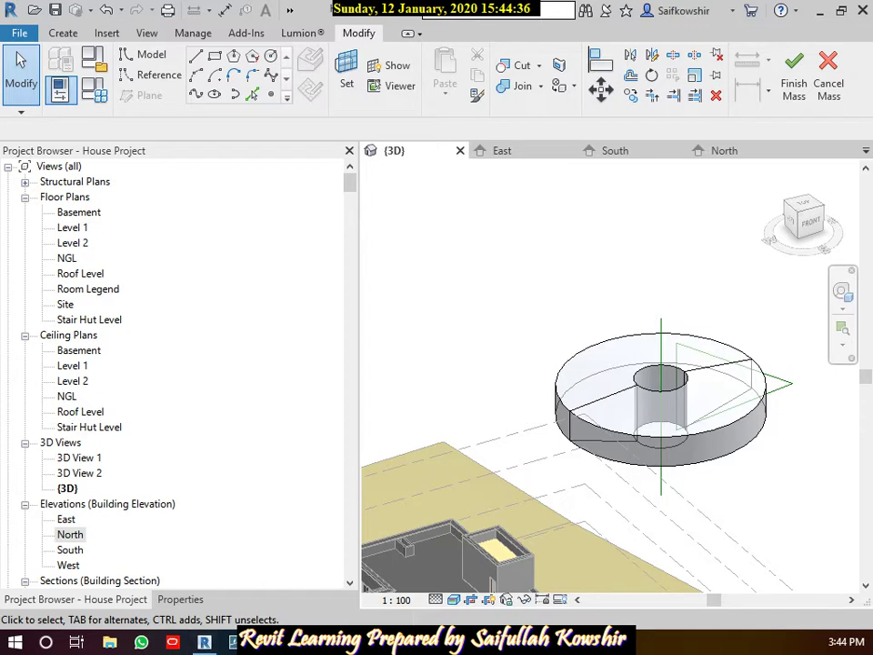
Open the North elevation and select the ring form's surfaces
click(627, 398)
scroll(701, 341, down, 3)
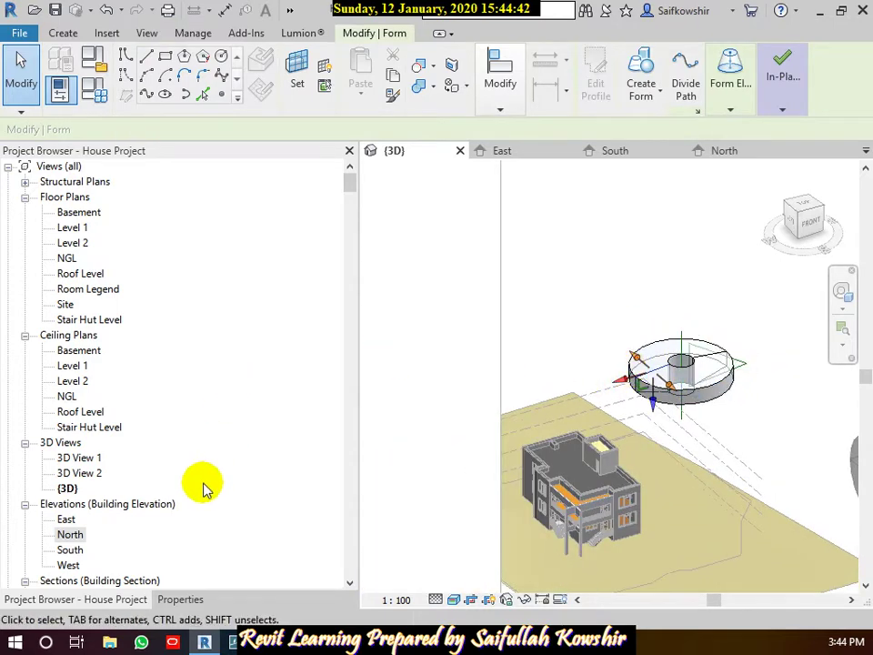
double_click(70, 534)
click(571, 350)
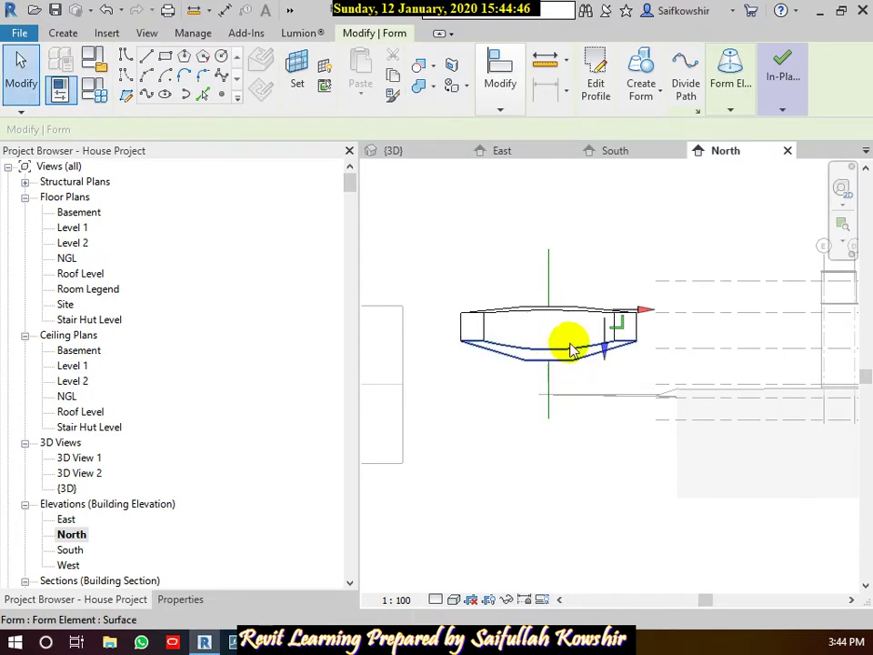
click(501, 327)
click(477, 327)
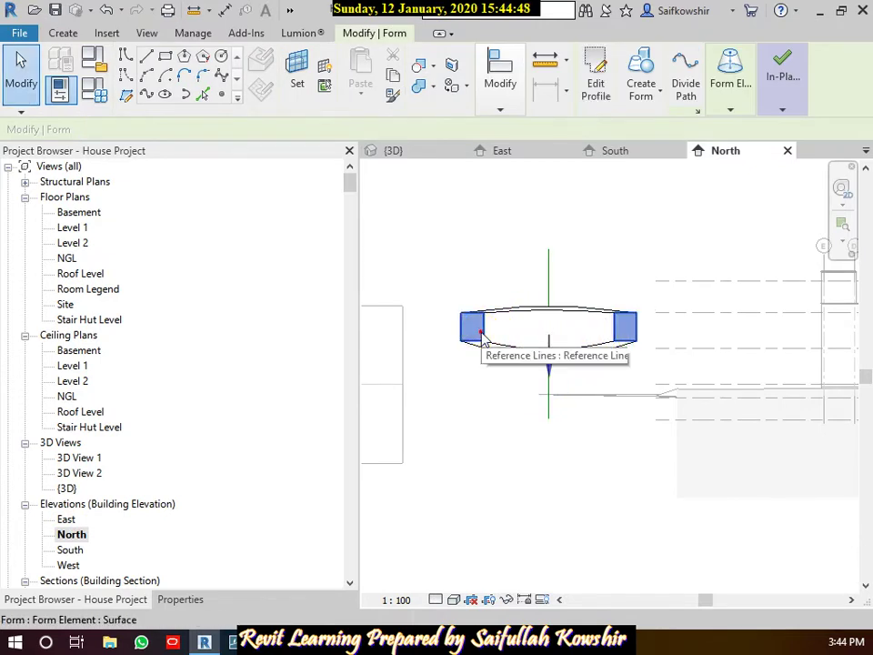
click(507, 330)
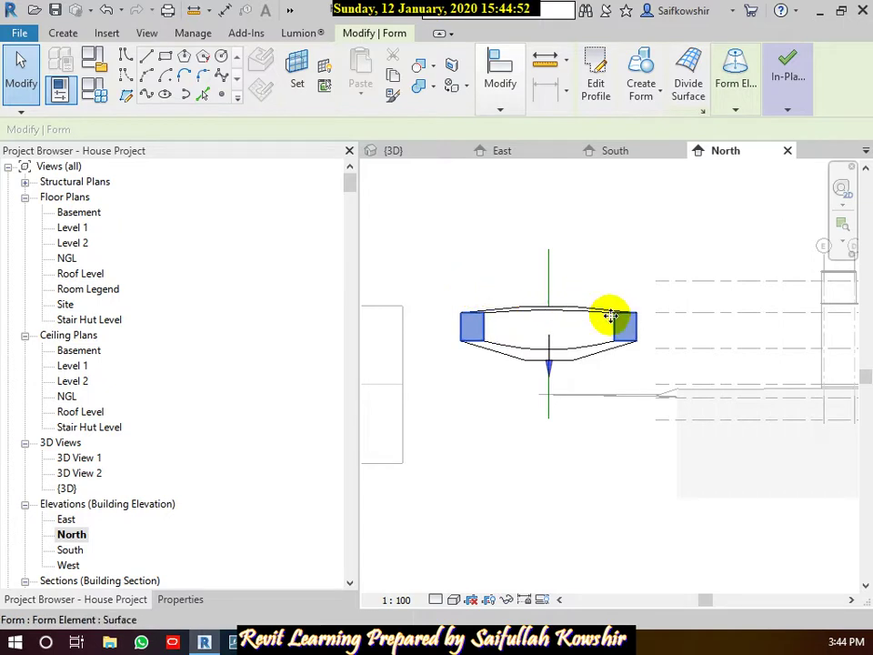
Delete the vertical axis reference lines and remove the ring form with Delete Instance(s)
click(609, 317)
click(551, 289)
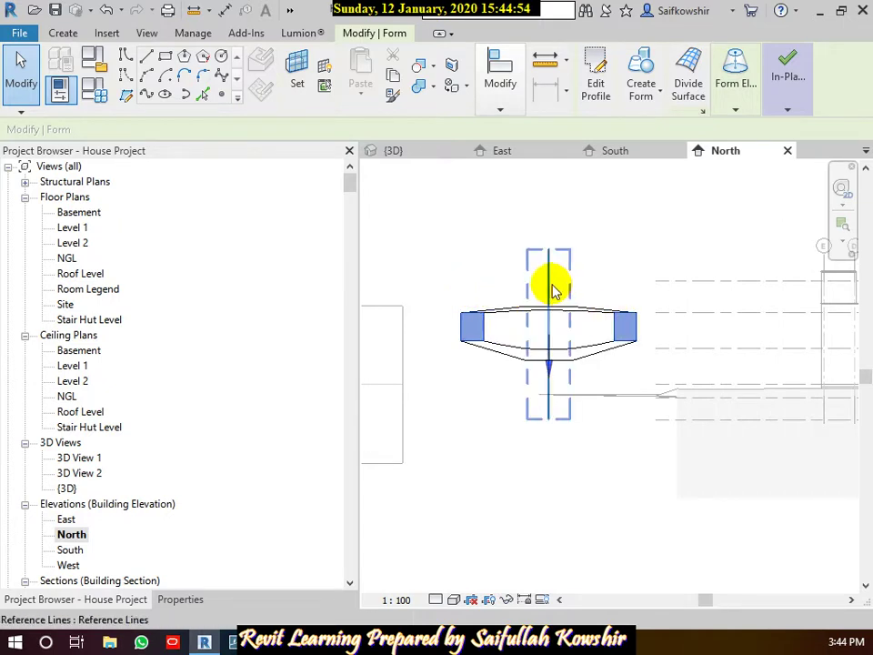
click(551, 282)
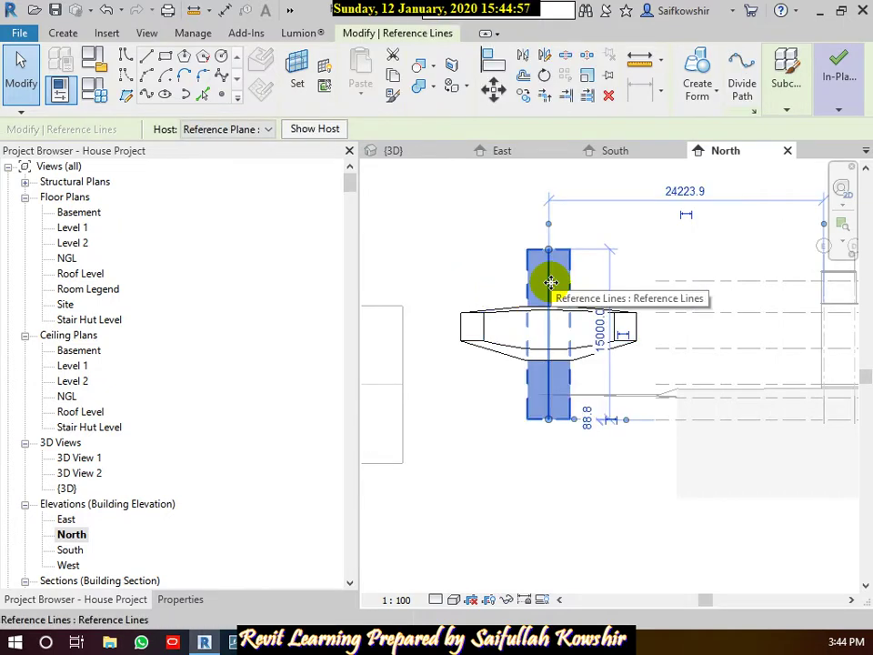
key(Delete)
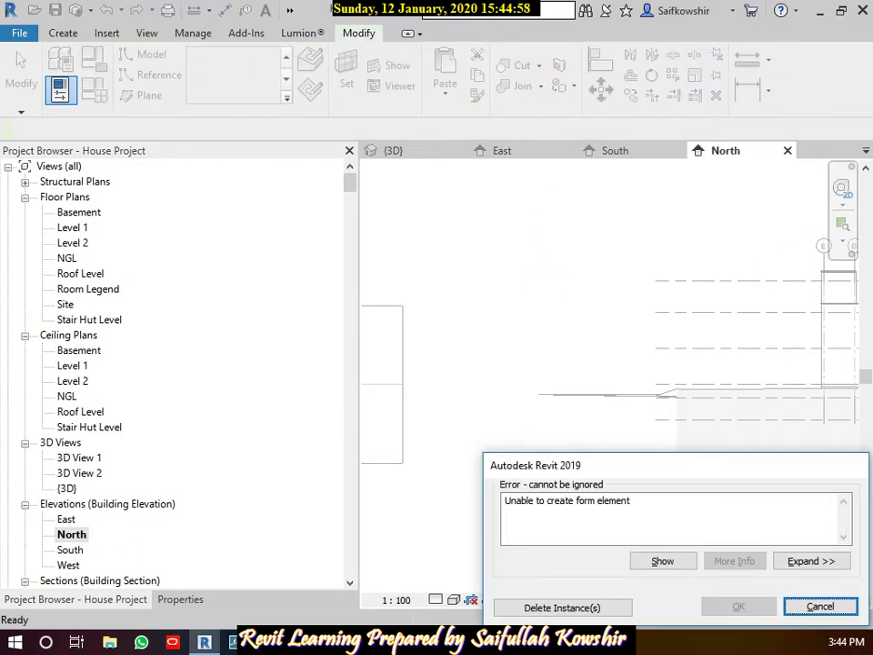
click(568, 611)
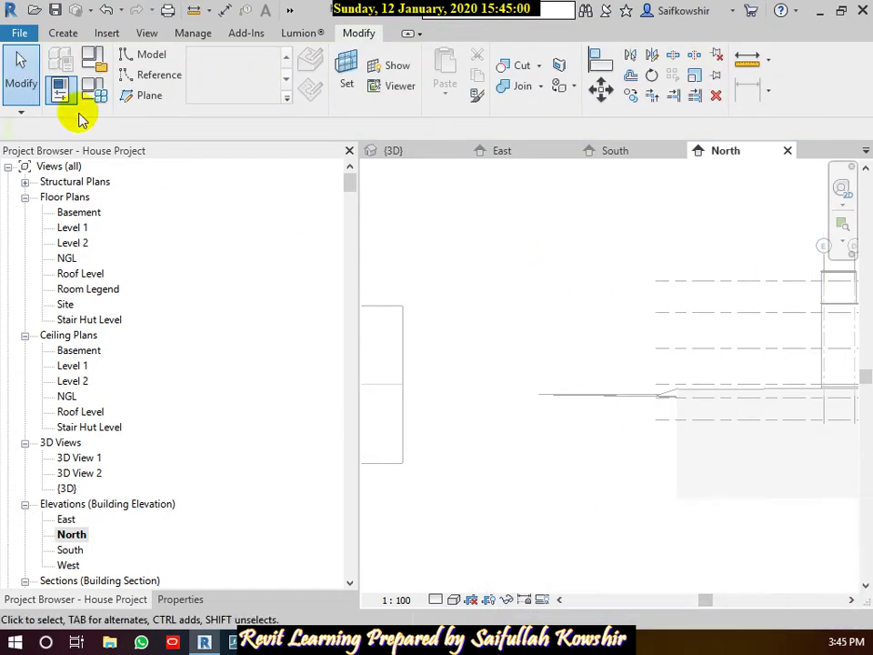
Draw a vertical reference line as the revolve axis in the North elevation
click(141, 74)
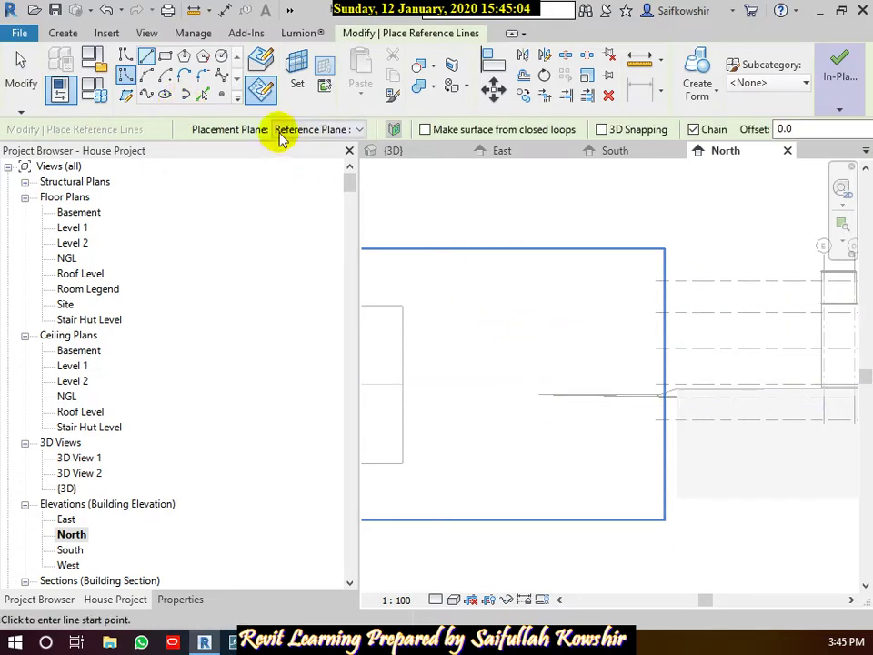
scroll(565, 315, down, 2)
click(532, 296)
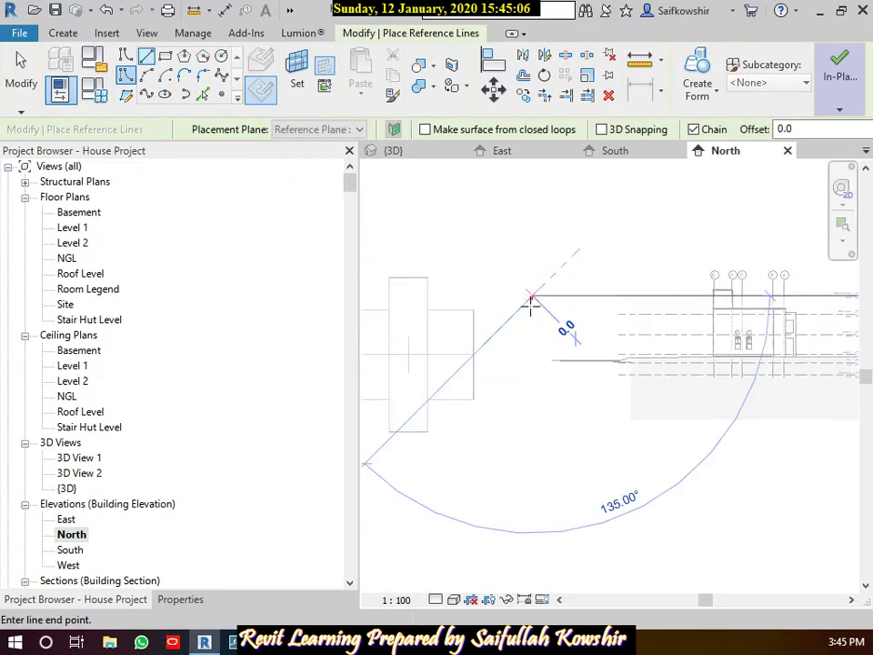
click(527, 384)
right_click(525, 384)
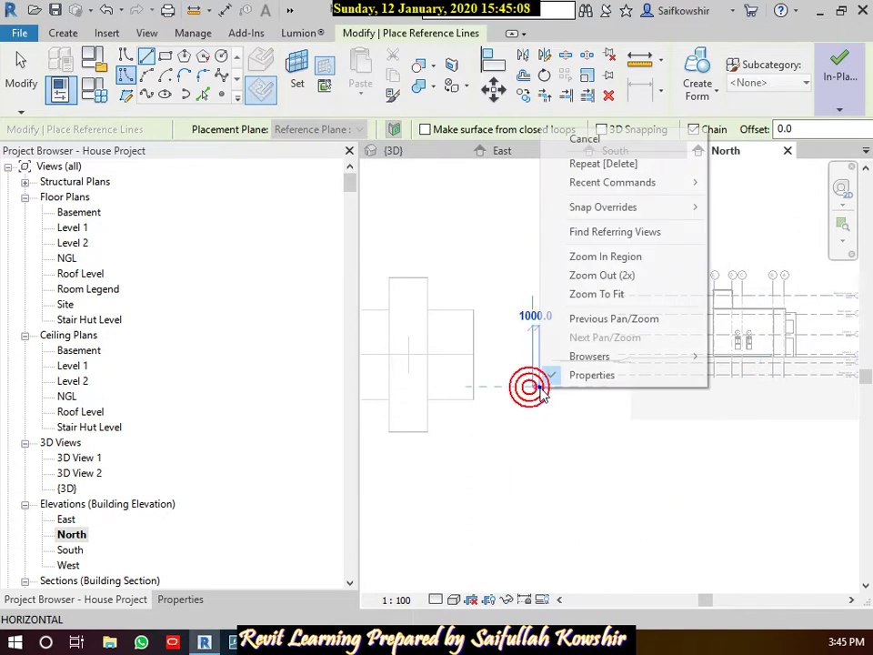
click(582, 139)
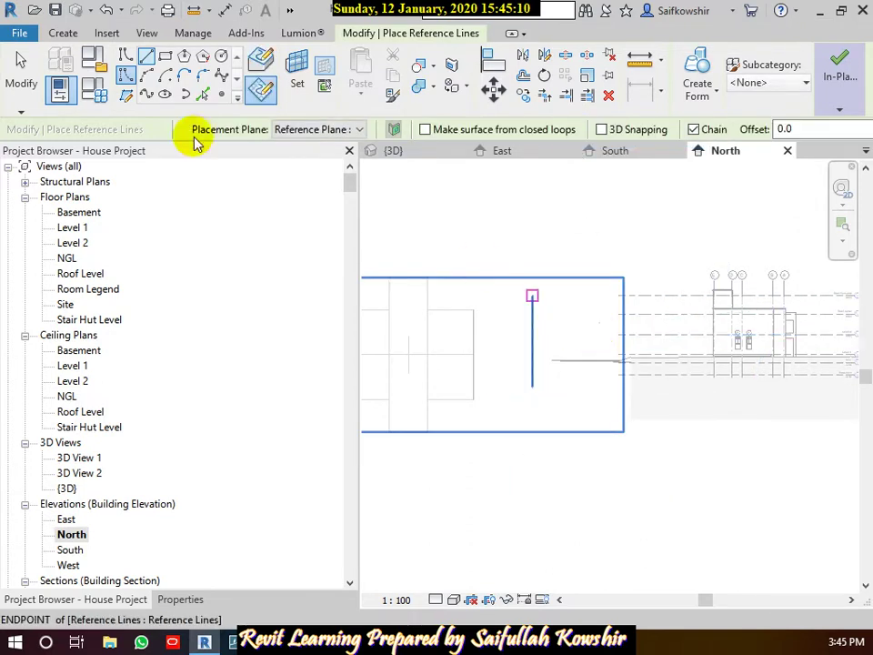
Draw a model-line arc from near the axis top, curving down to the right
click(126, 54)
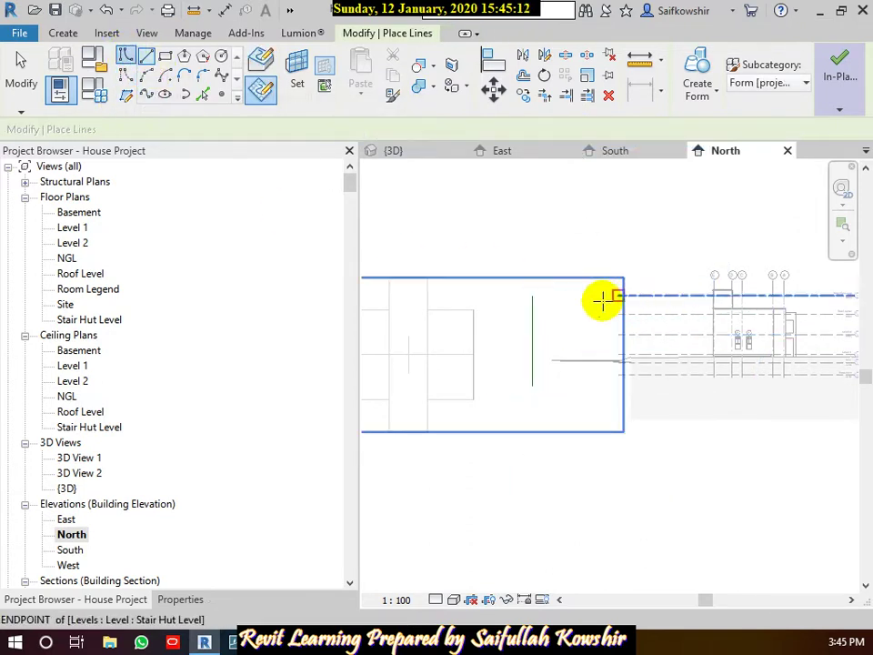
scroll(535, 296, up, 2)
scroll(539, 292, up, 1)
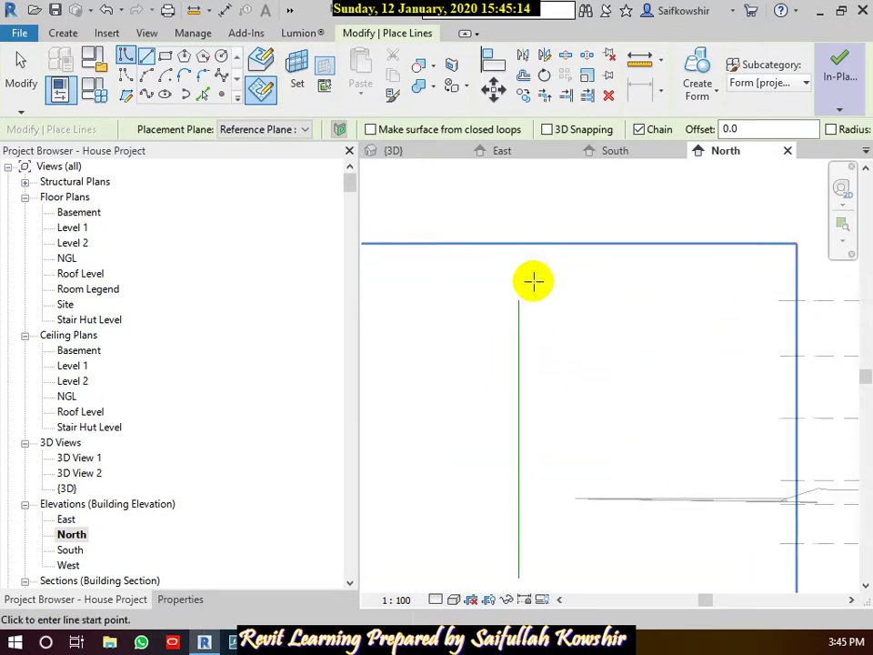
scroll(531, 281, up, 1)
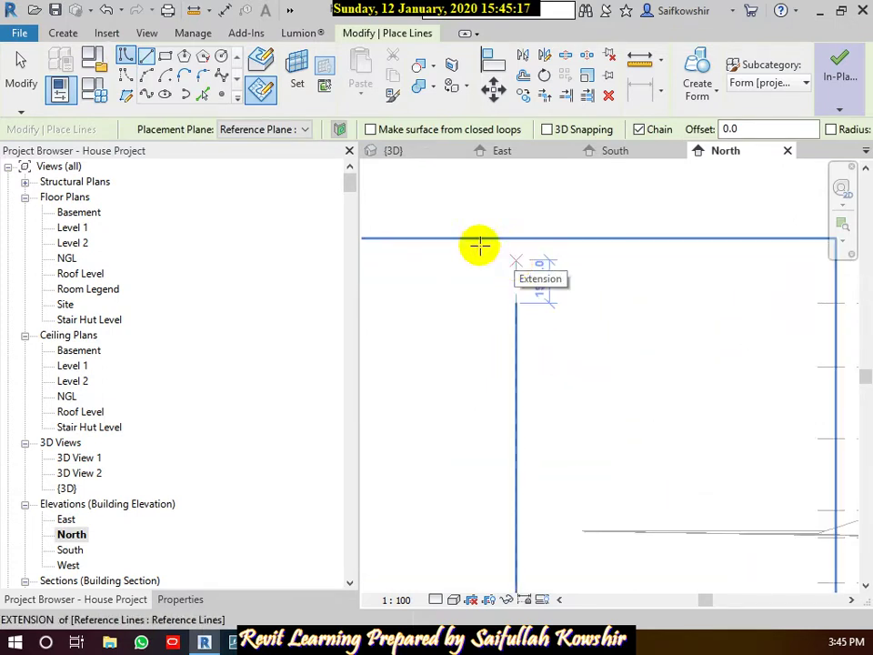
click(145, 74)
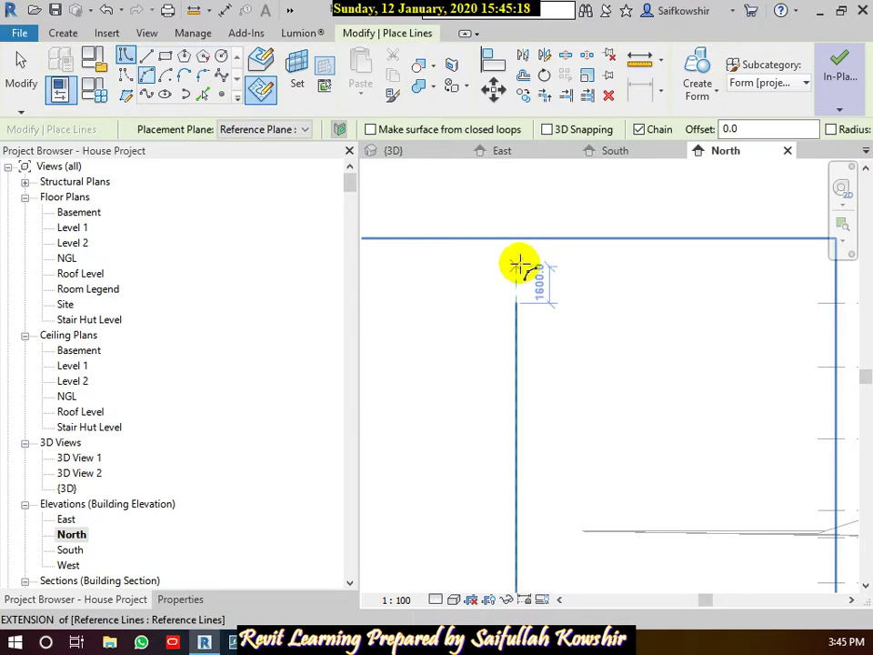
click(520, 263)
scroll(793, 450, down, 2)
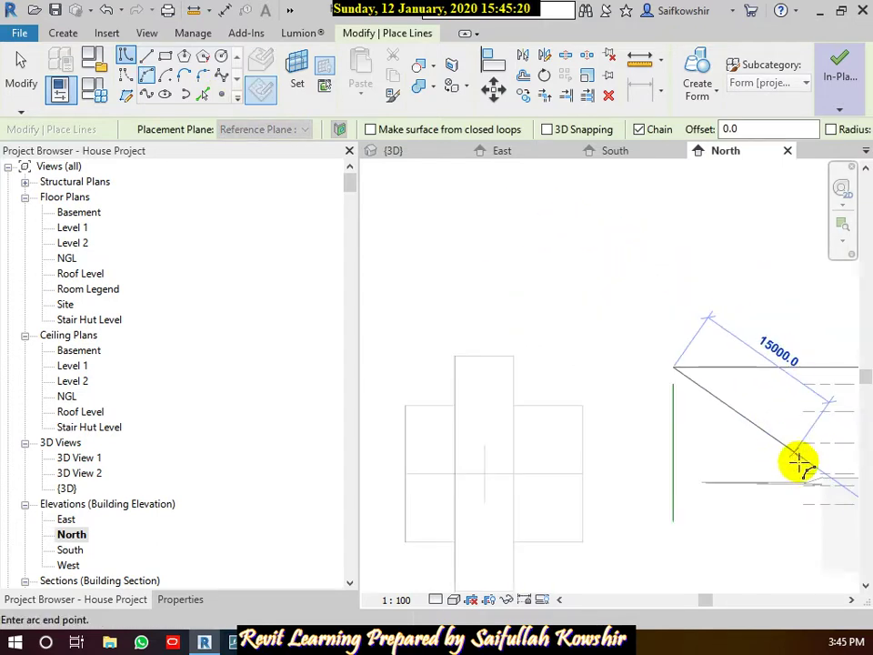
click(808, 477)
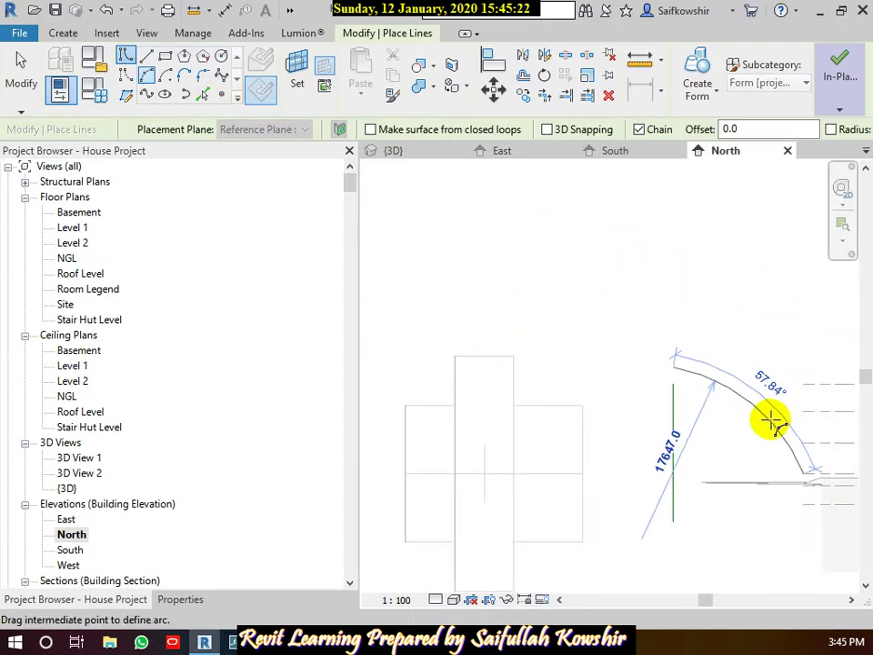
click(784, 409)
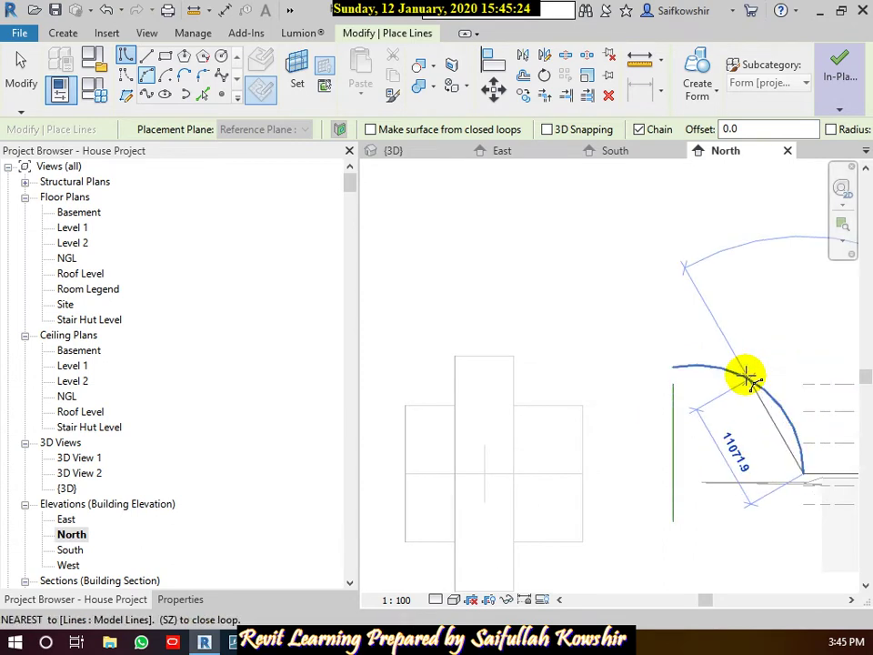
right_click(736, 406)
click(727, 182)
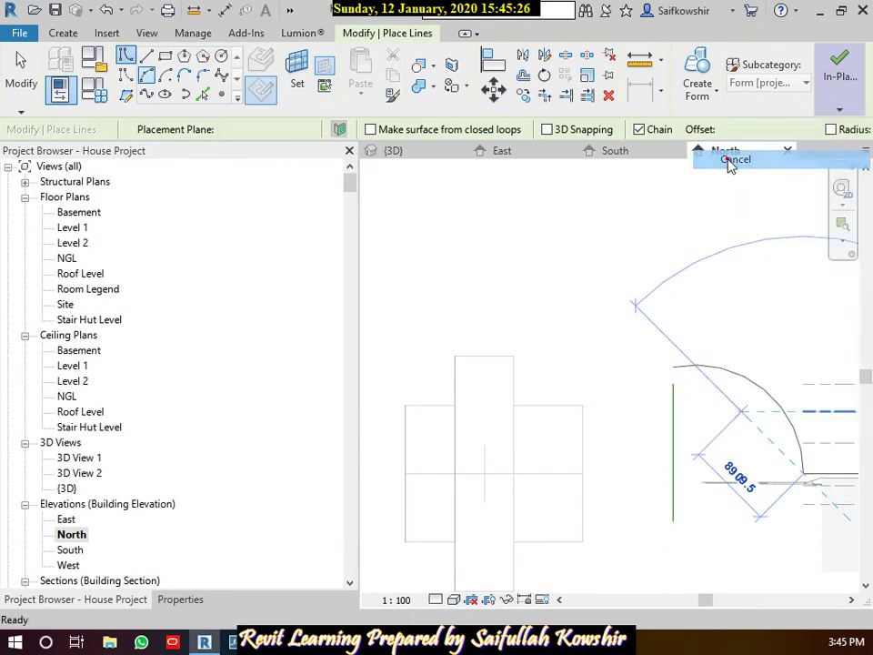
click(20, 64)
Revolve the arc around the reference line into a dome form and view it in 3D
click(735, 378)
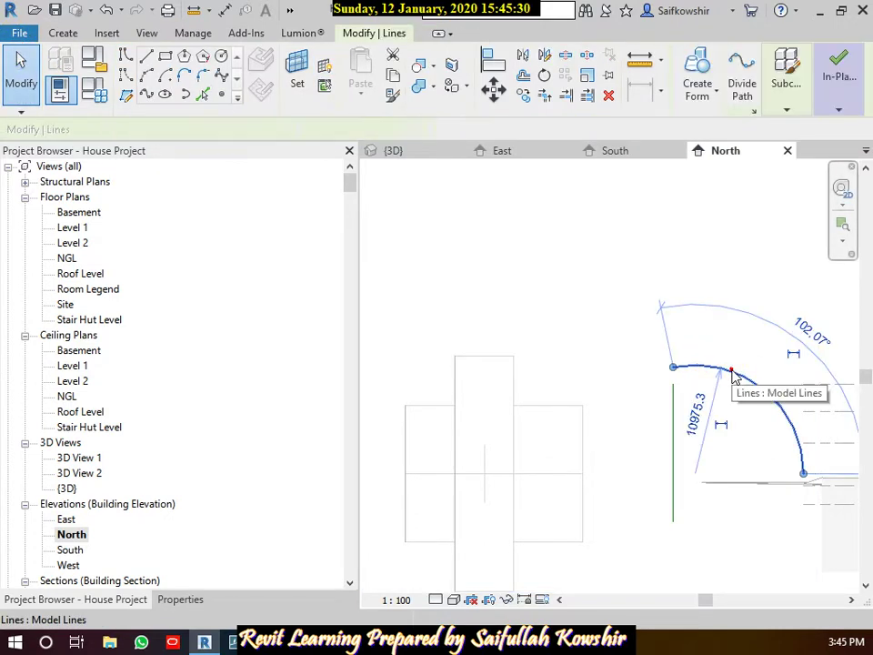
ctrl+click(677, 426)
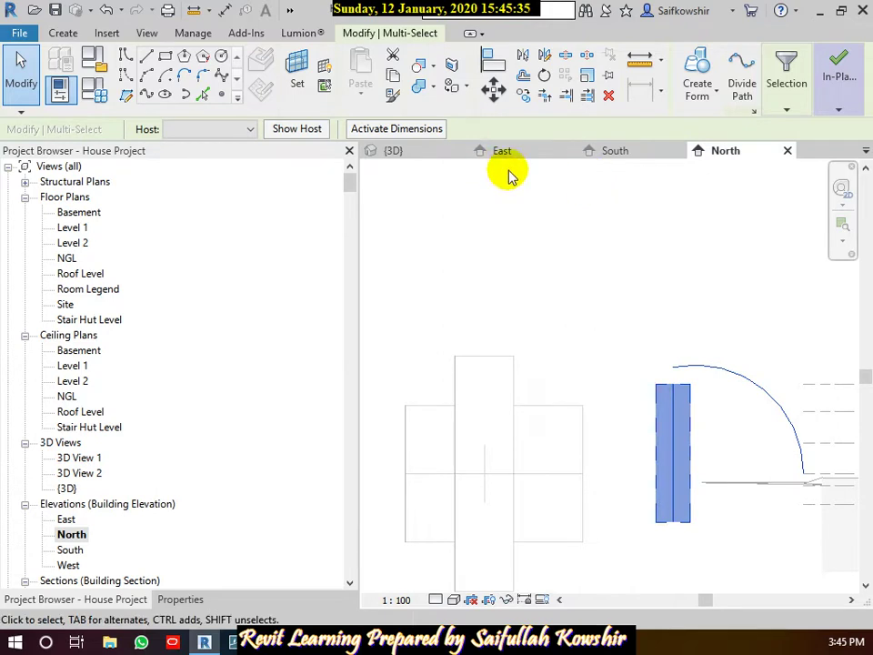
click(697, 65)
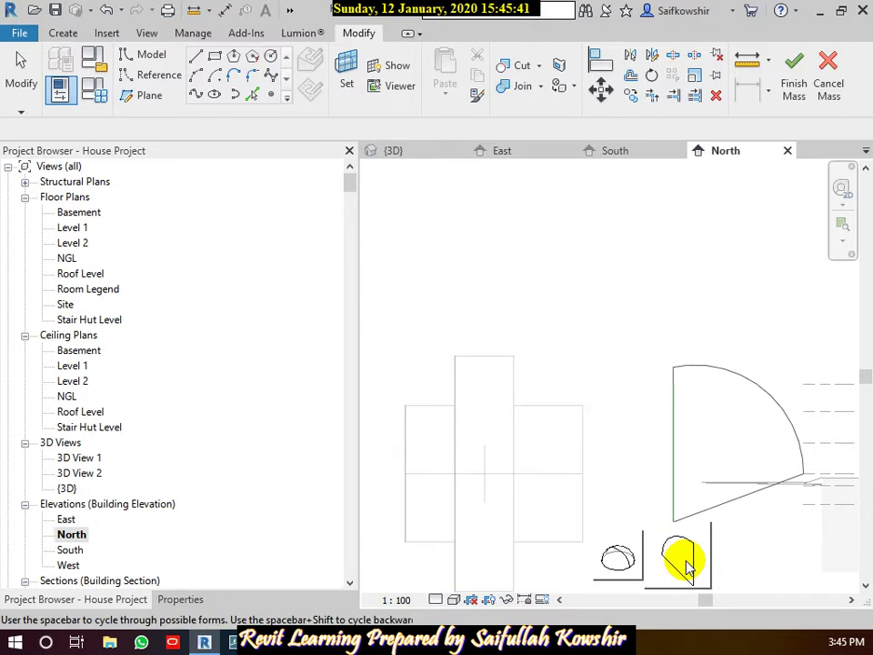
click(617, 559)
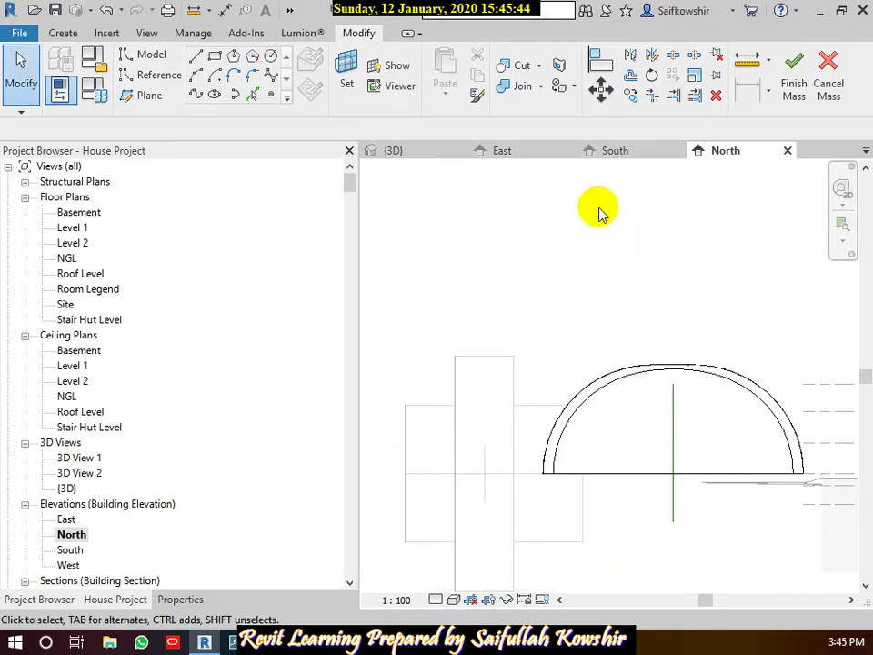
click(416, 155)
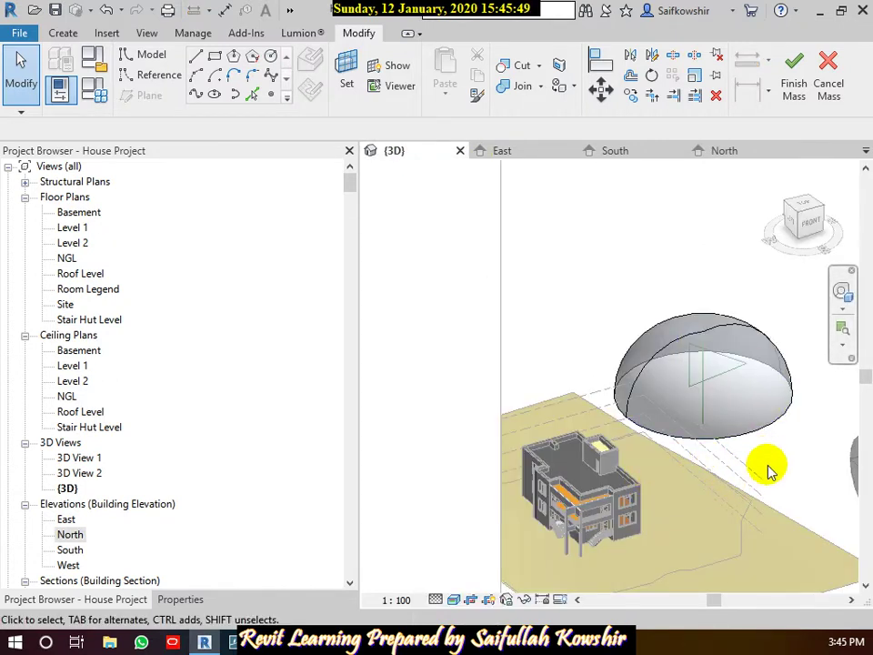
Pan the 3D view, then undo the dome form with Ctrl+Z
middle_drag(769, 465, 735, 499)
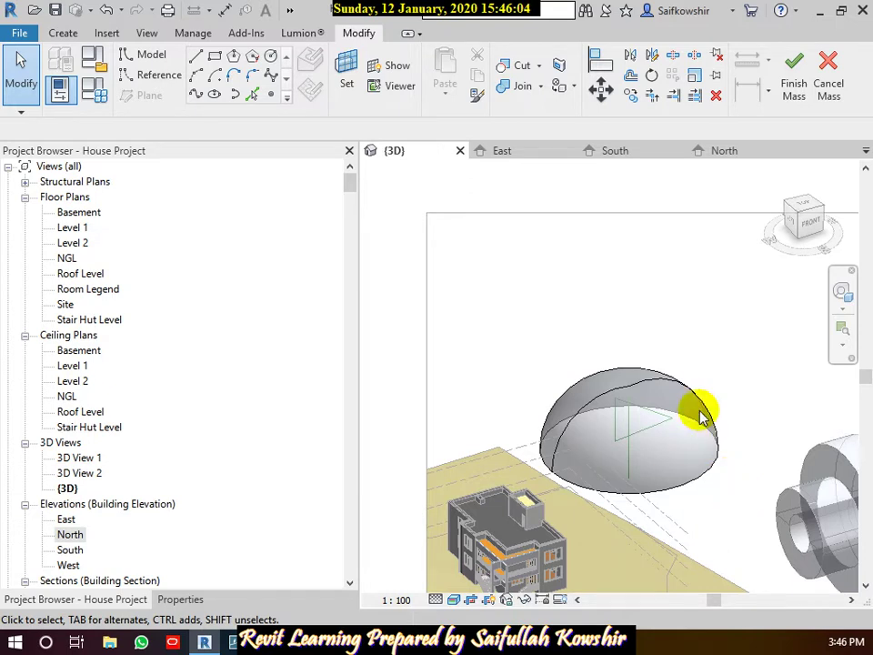
key(ctrl+z)
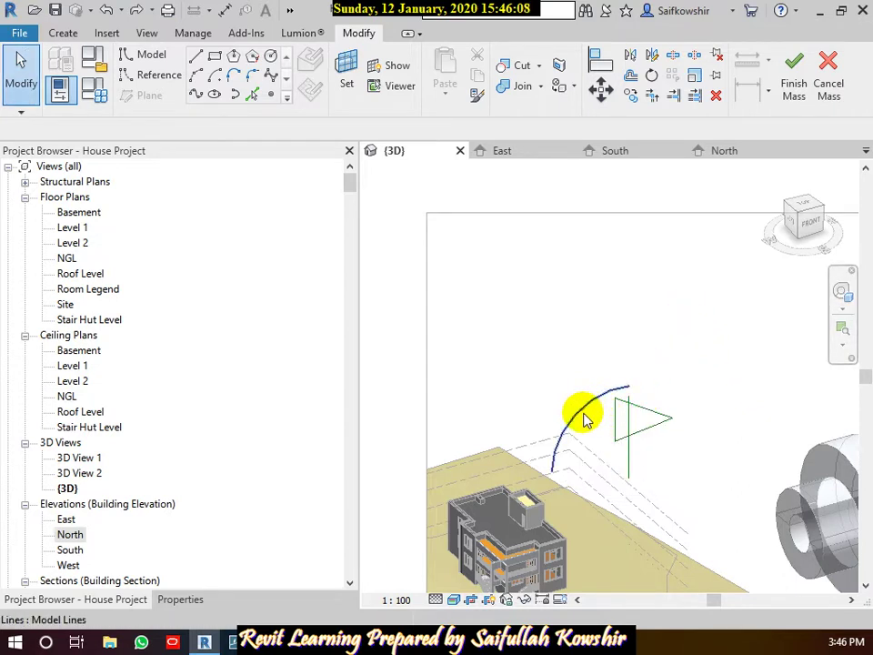
In the North elevation, create a quarter-circle form from the arc and reference line, shaded Realistic
click(526, 151)
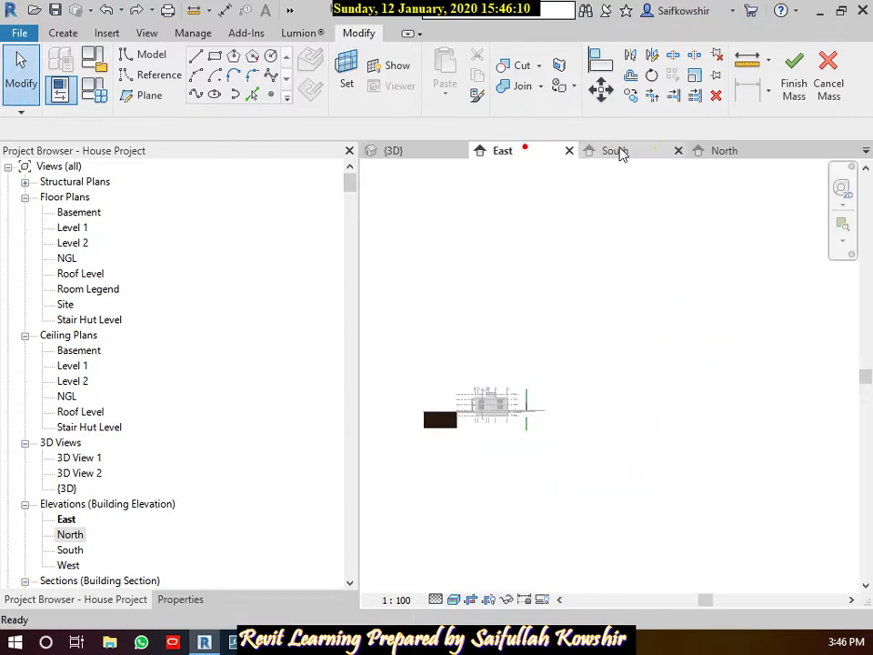
click(725, 151)
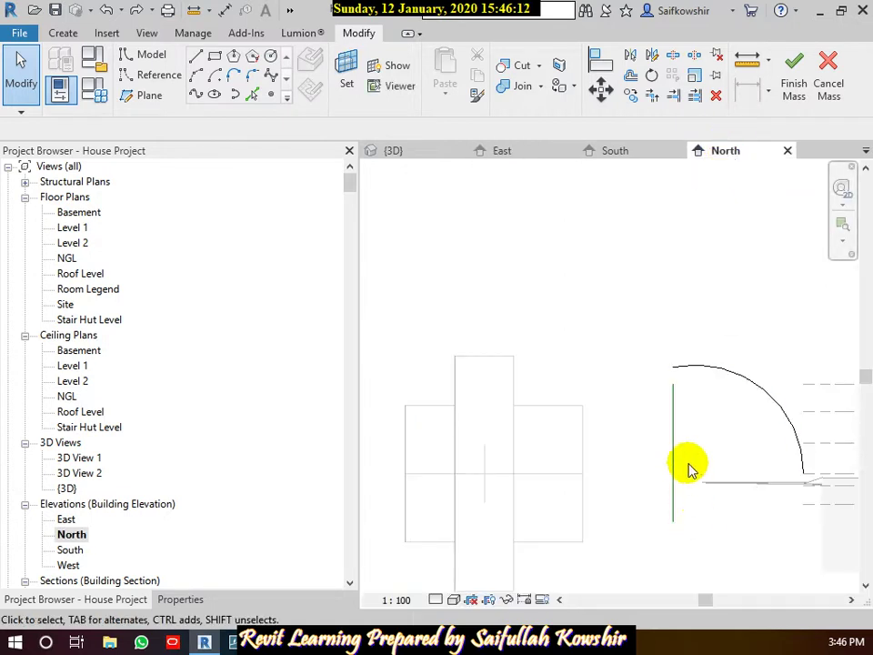
click(748, 378)
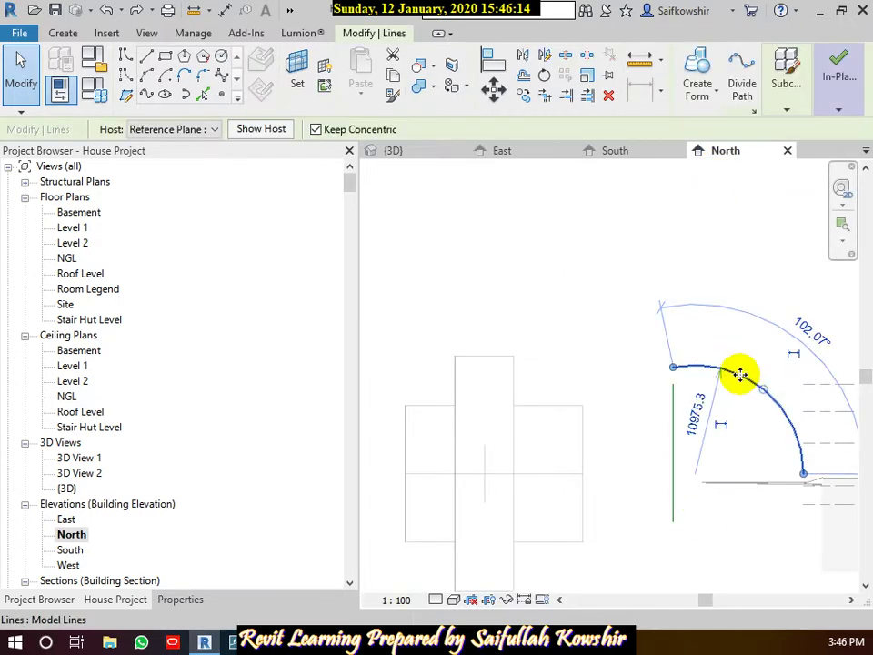
ctrl+click(670, 435)
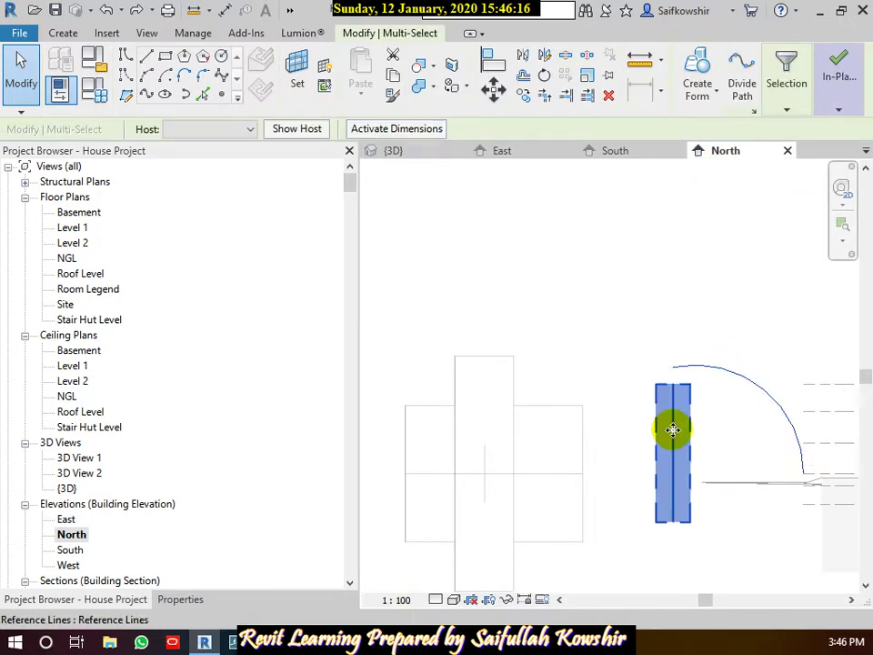
click(700, 73)
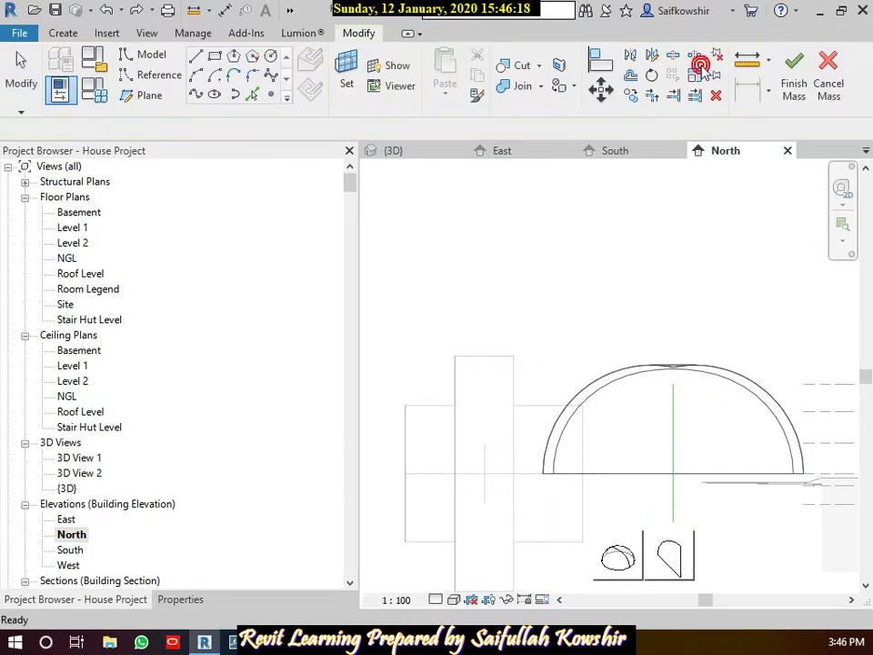
click(676, 564)
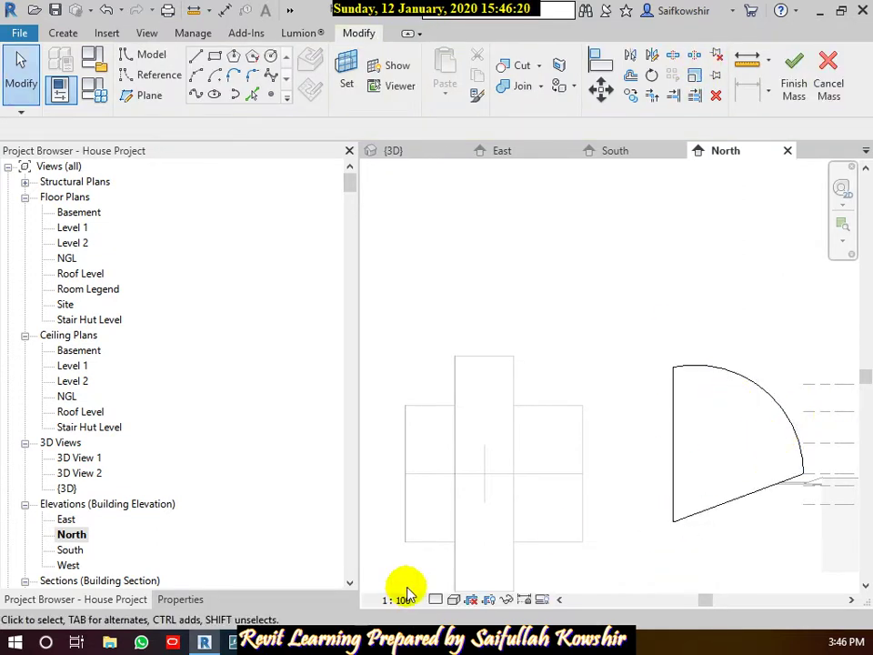
click(454, 602)
click(466, 565)
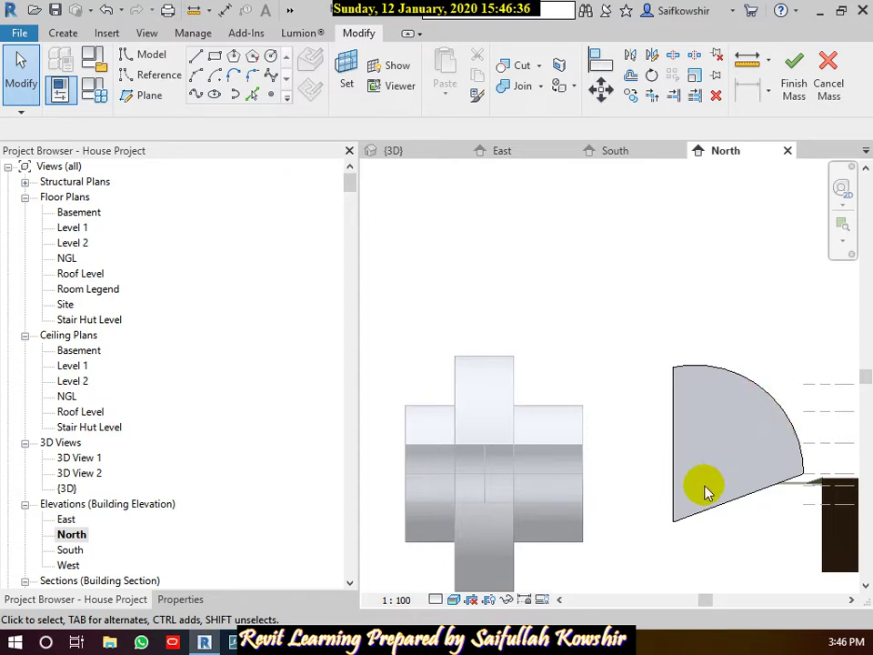
Finish the in-place mass, dismiss the warning, and delete Mass 1 and Mass 2
scroll(705, 491, down, 3)
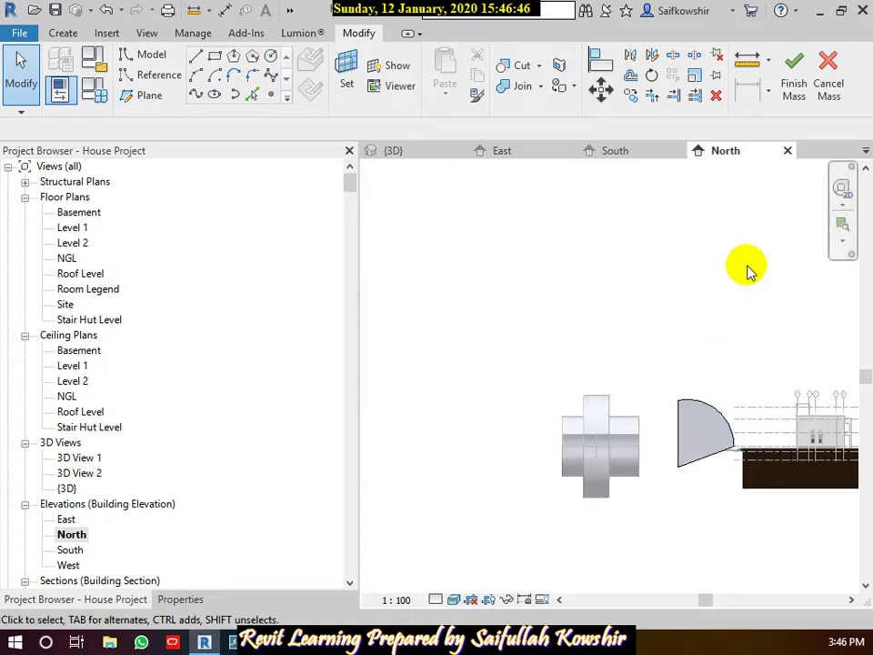
click(794, 89)
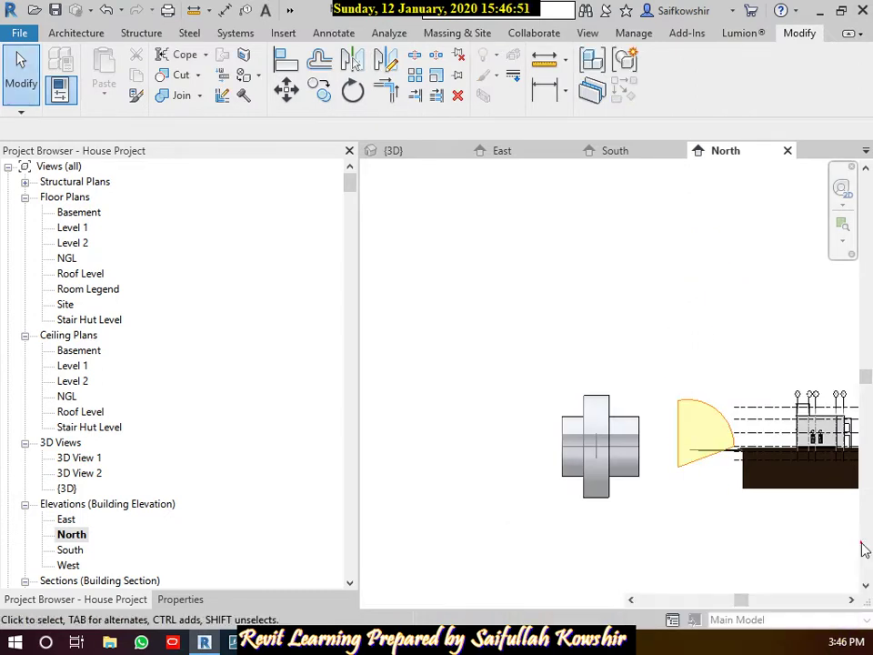
click(588, 439)
click(589, 439)
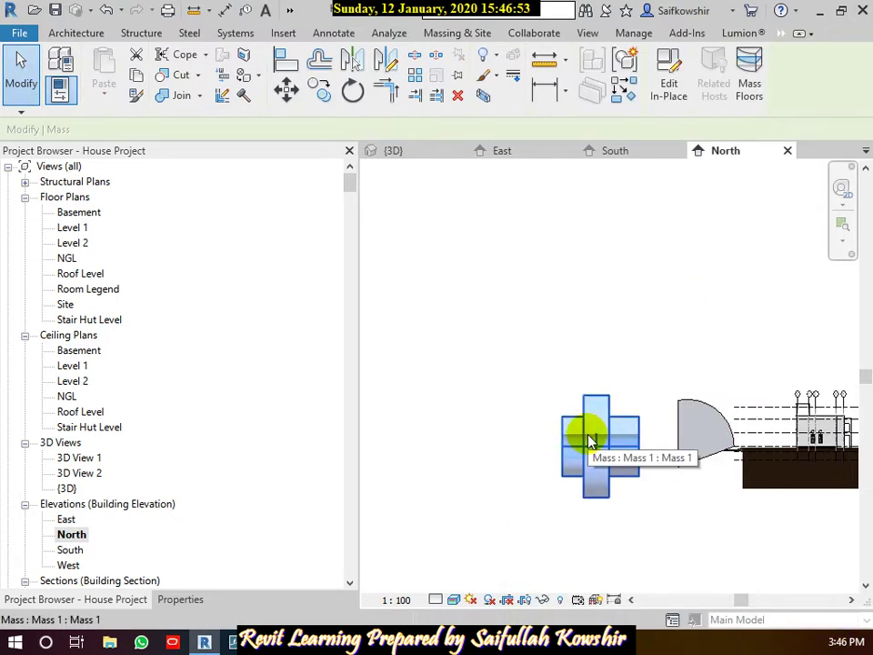
key(Delete)
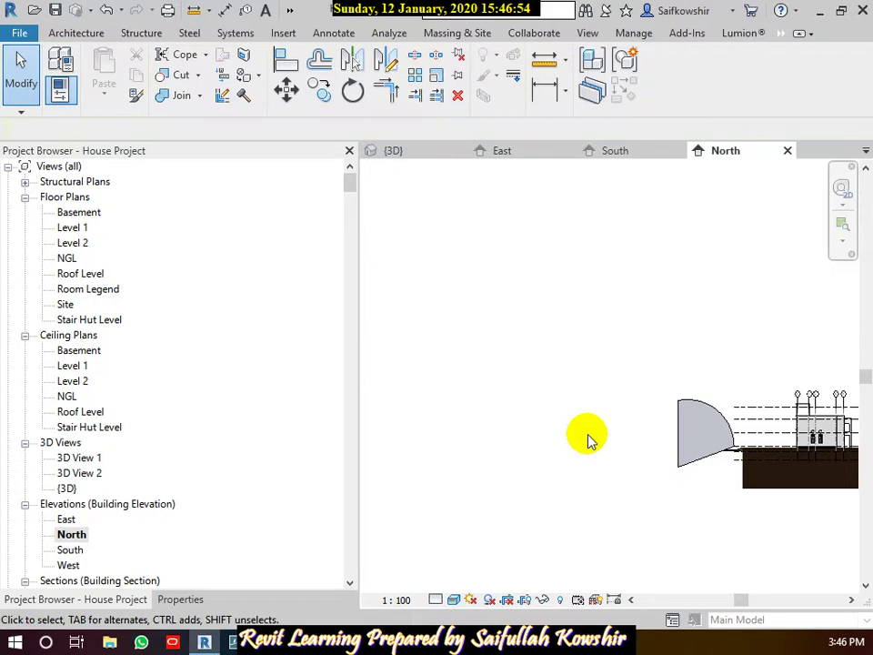
click(673, 434)
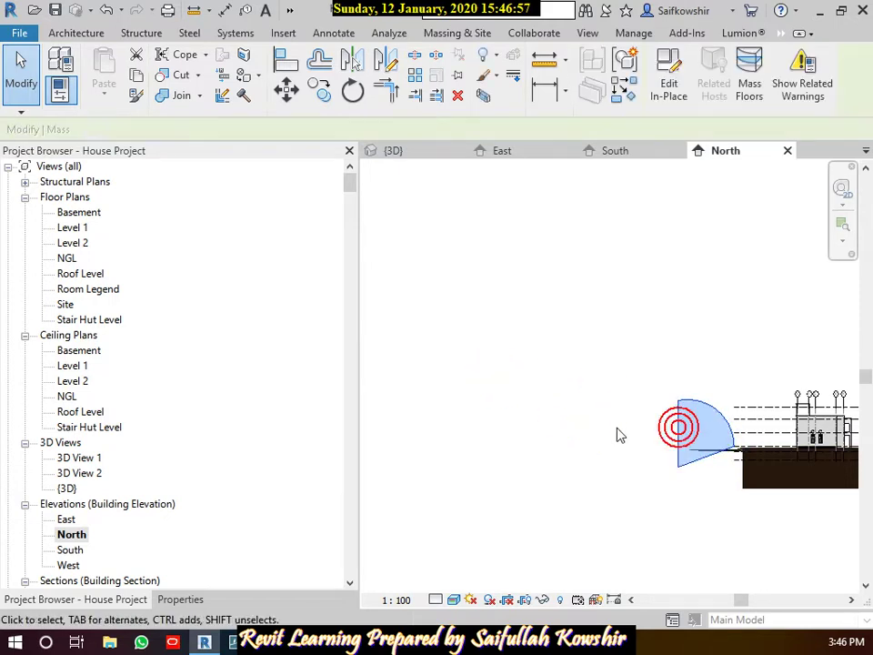
key(Delete)
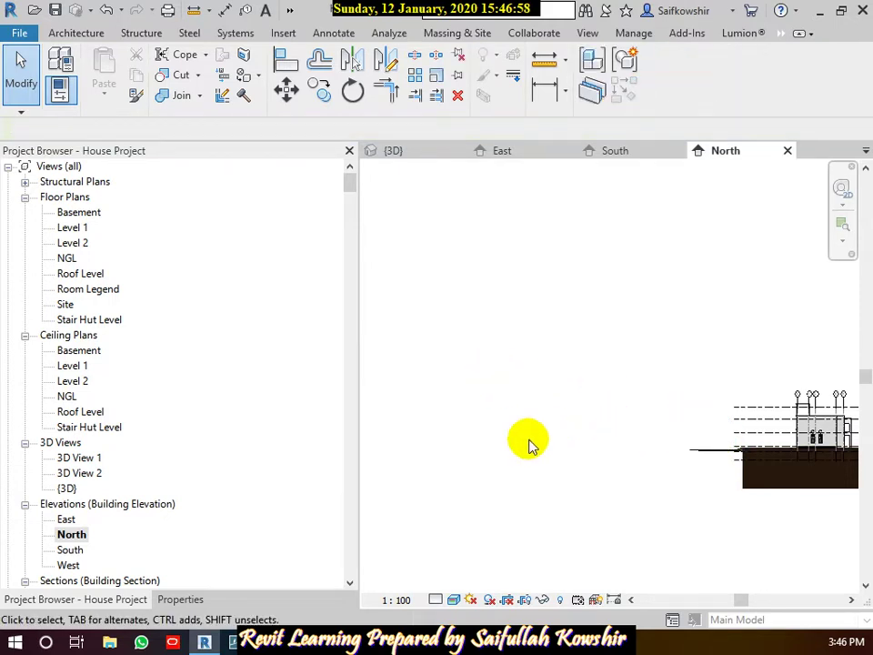
Open the Level 1 floor plan and pan and zoom to frame the house's rooms
double_click(71, 227)
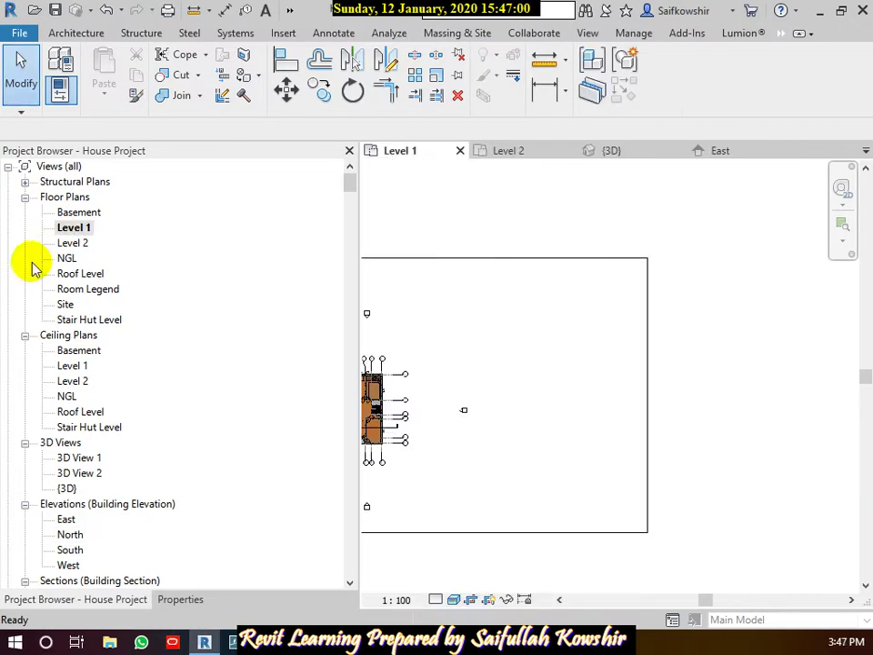
middle_drag(458, 366, 717, 367)
scroll(614, 400, up, 3)
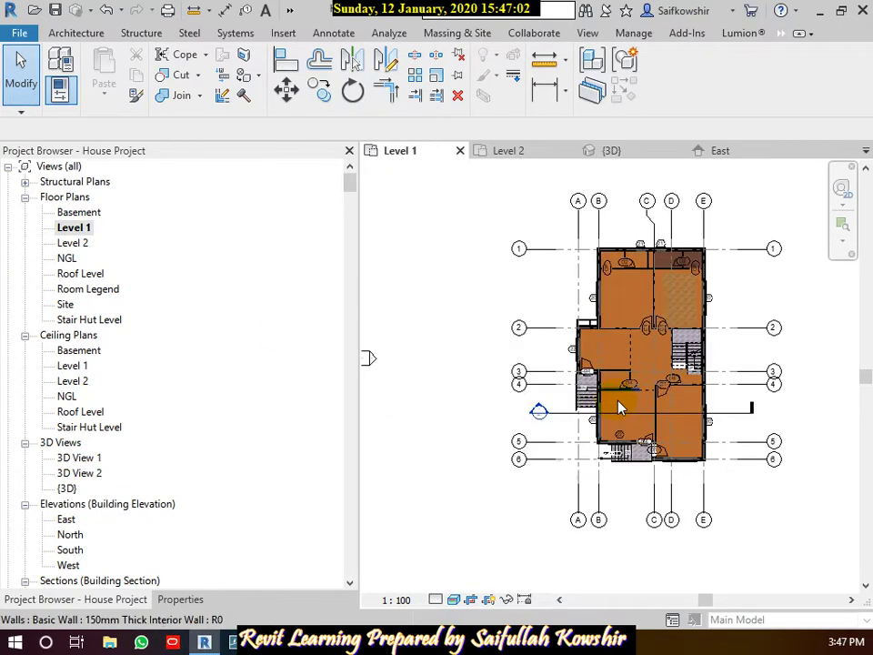
scroll(659, 353, up, 3)
middle_drag(611, 312, 602, 391)
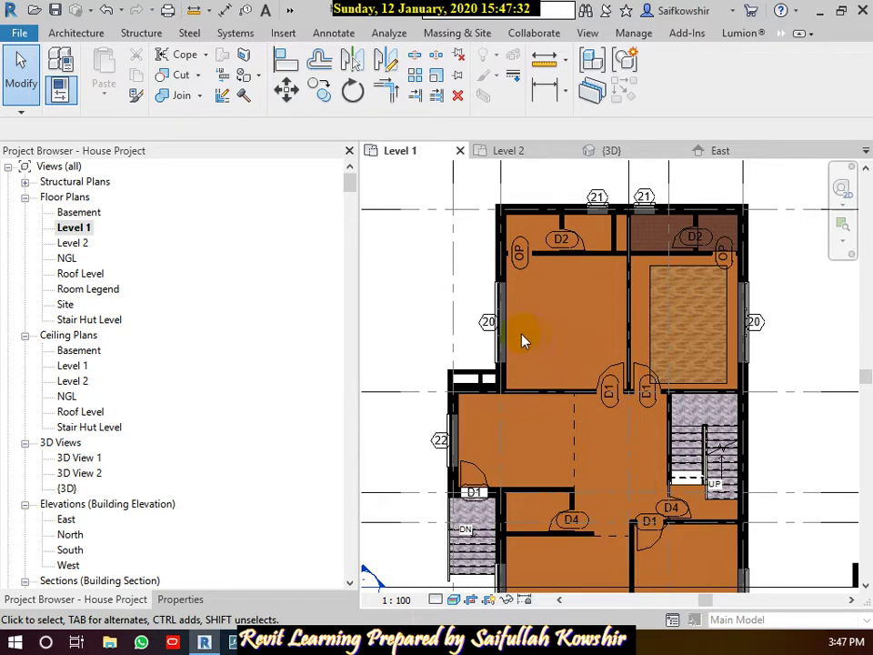
Browse the Architecture tab's Component options without placing anything
click(95, 32)
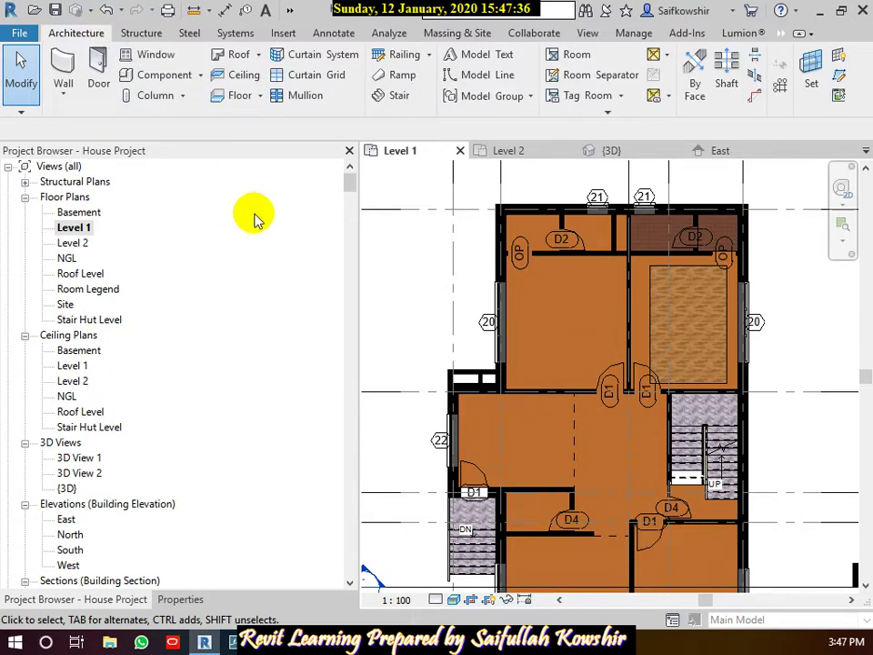
drag(137, 83, 202, 81)
drag(49, 41, 104, 40)
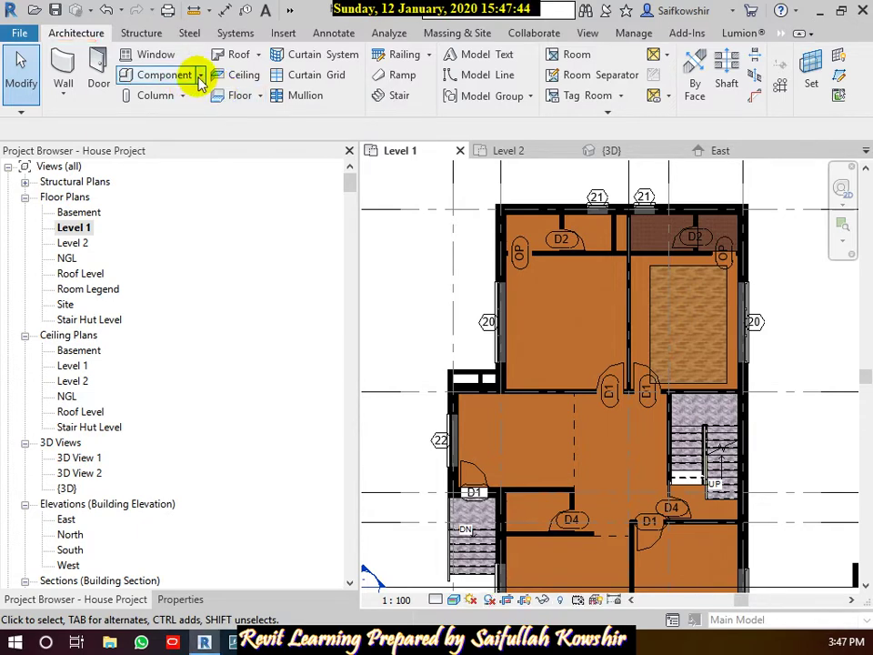
click(201, 77)
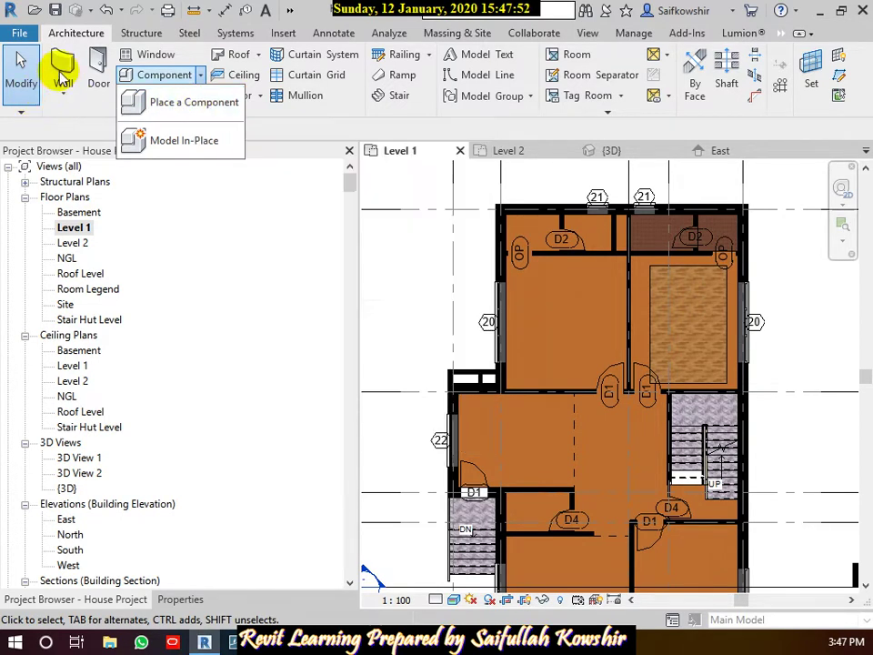
click(97, 112)
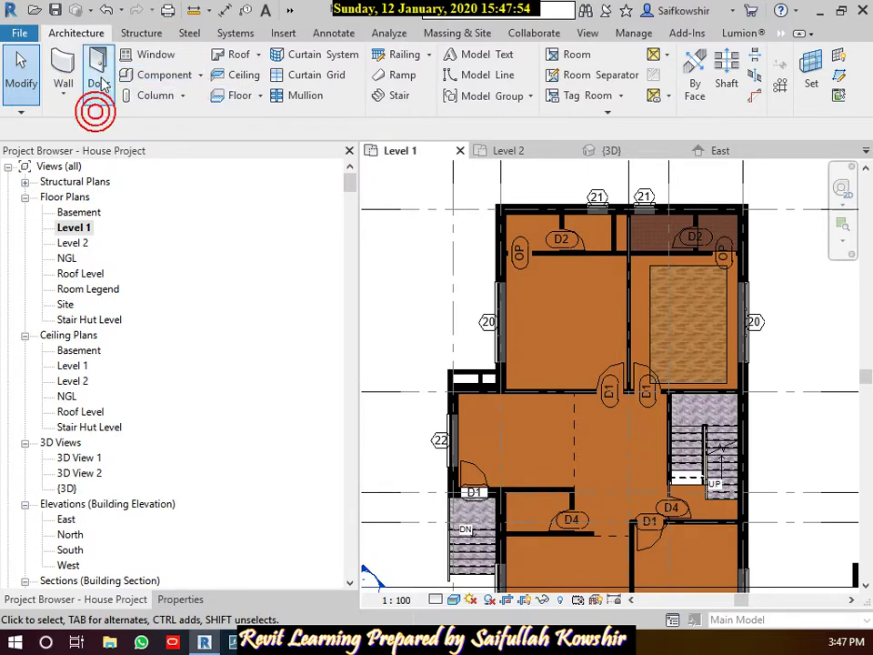
Start placing a door and try loading the Cylinder.rfa mass family
click(100, 73)
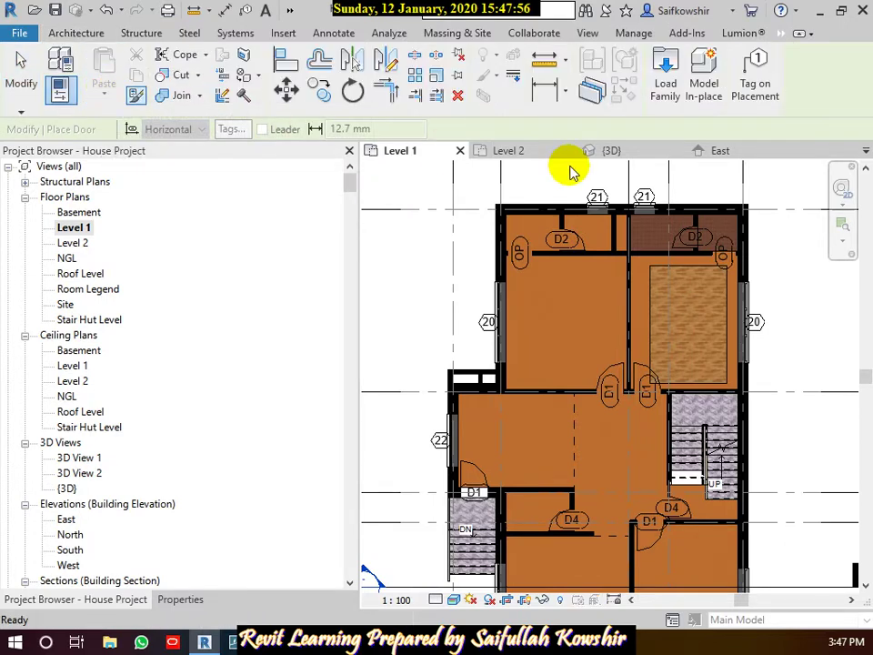
click(668, 87)
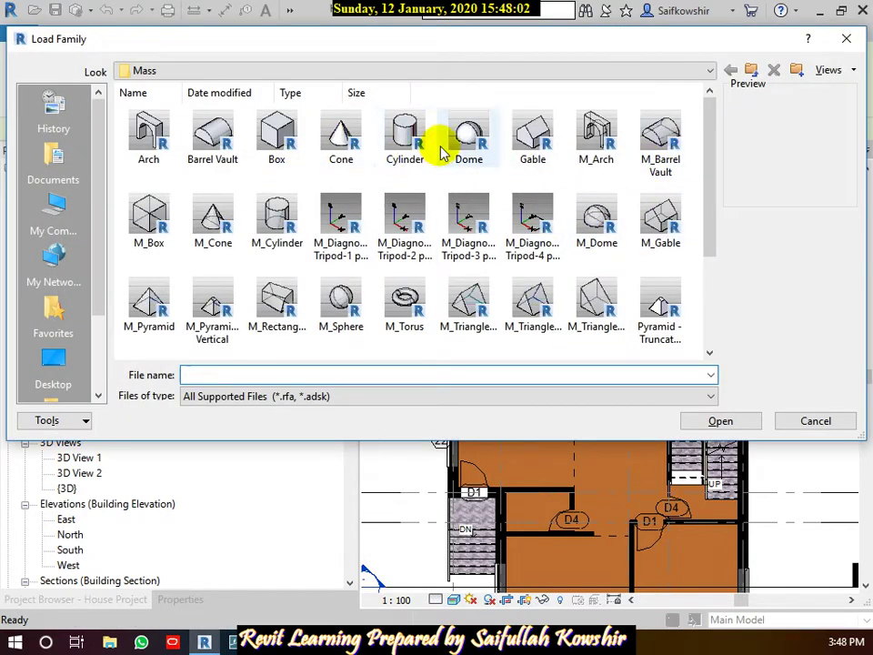
click(415, 135)
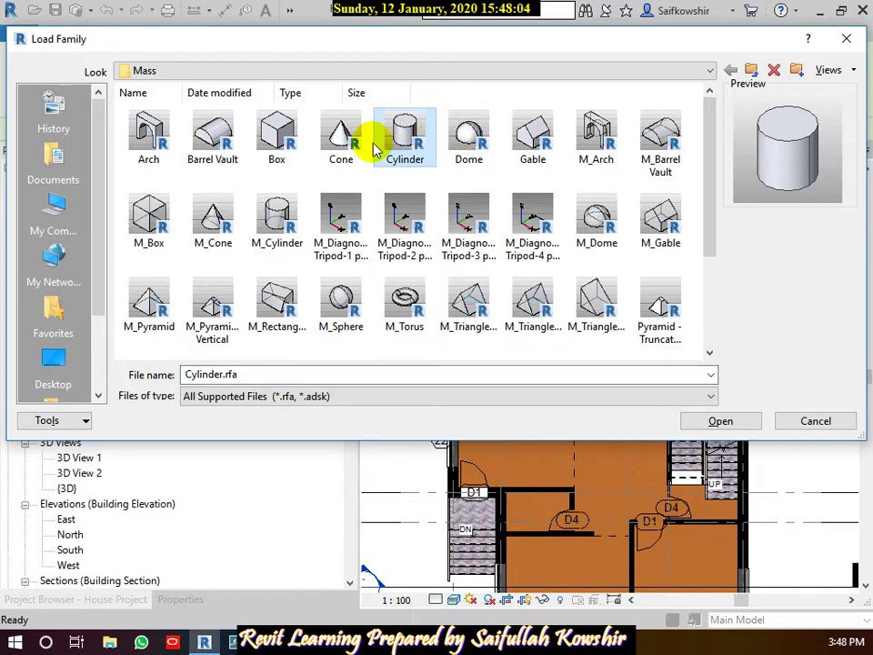
click(721, 421)
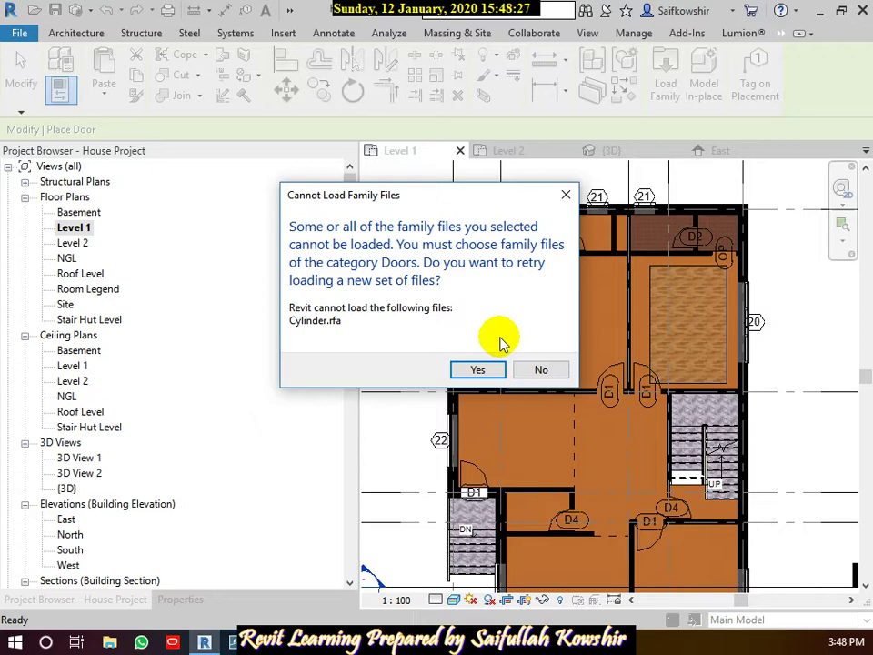
Decline the Cannot Load retry, stop door placement, and start Place a Component
click(540, 369)
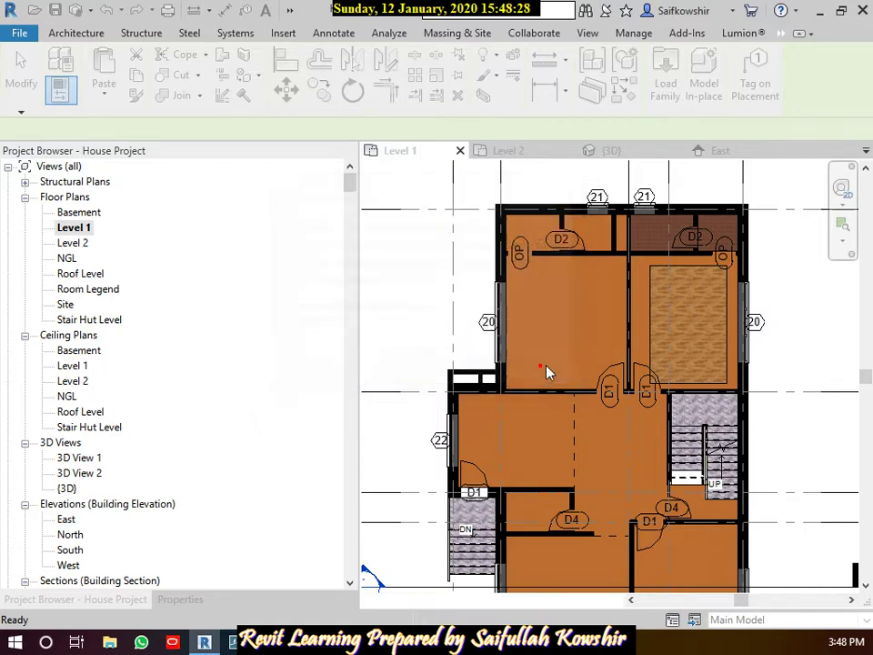
click(77, 33)
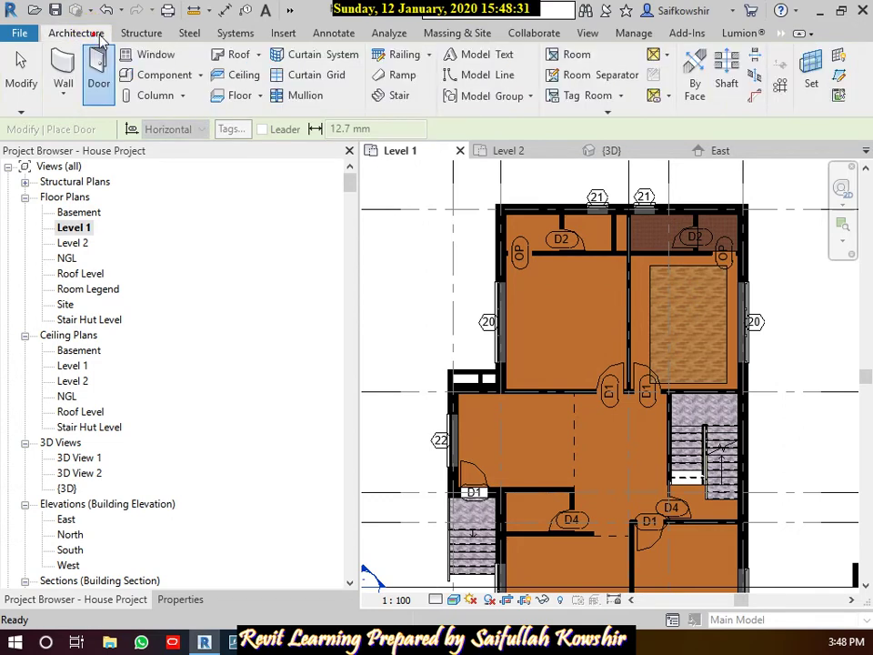
click(22, 89)
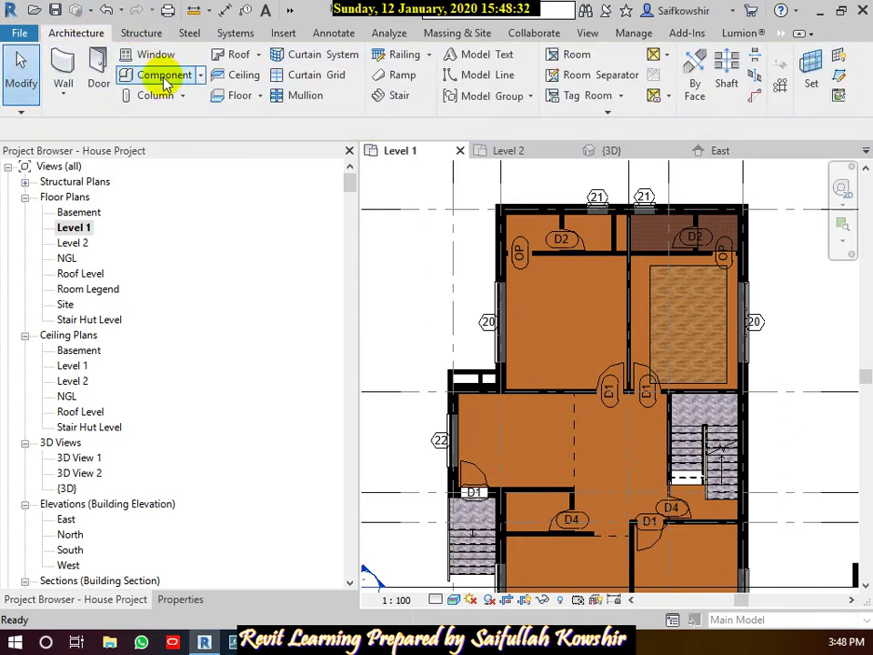
click(201, 76)
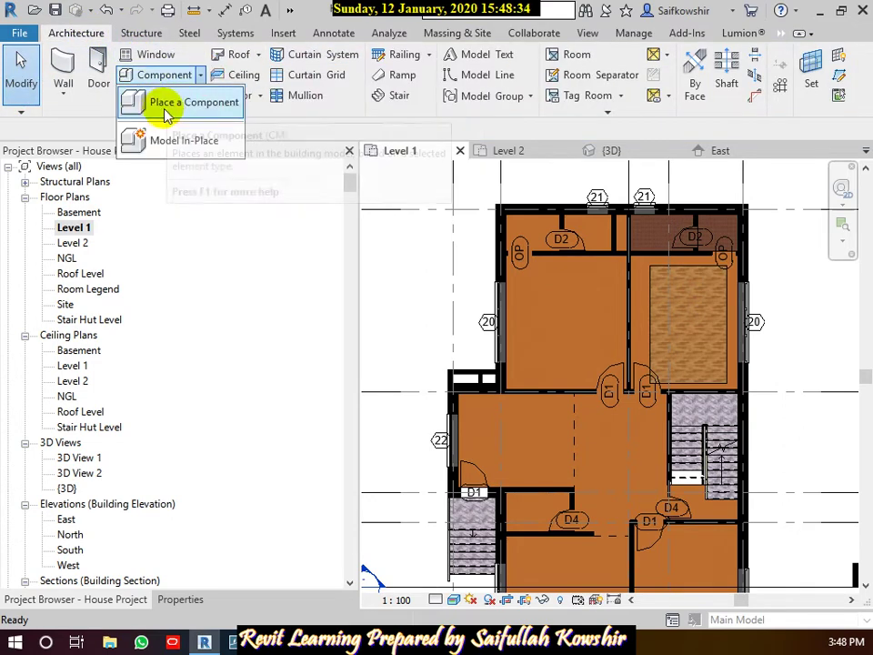
click(167, 102)
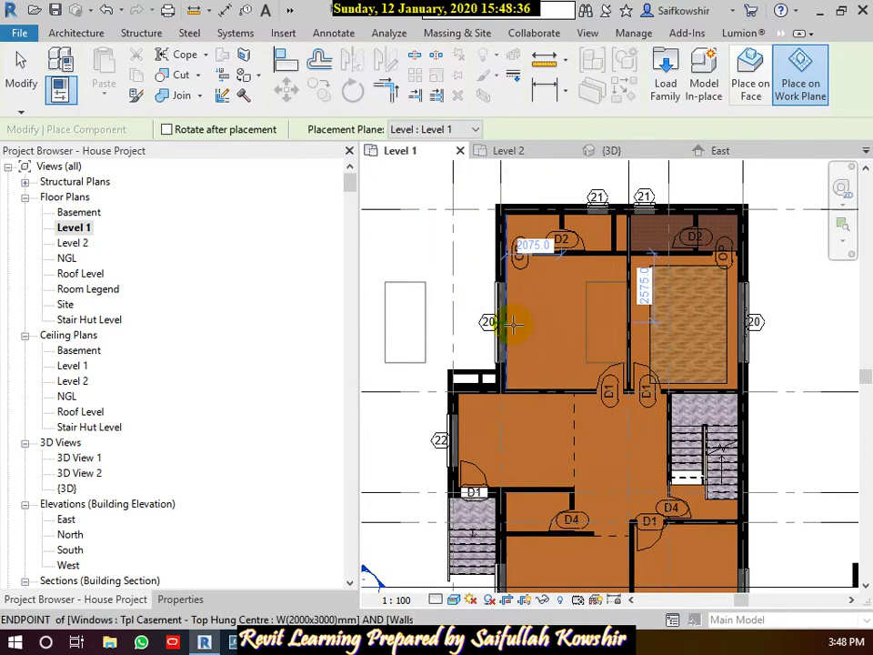
Narrow the Properties palette and browse the type list, keeping the Arch mass type
click(182, 599)
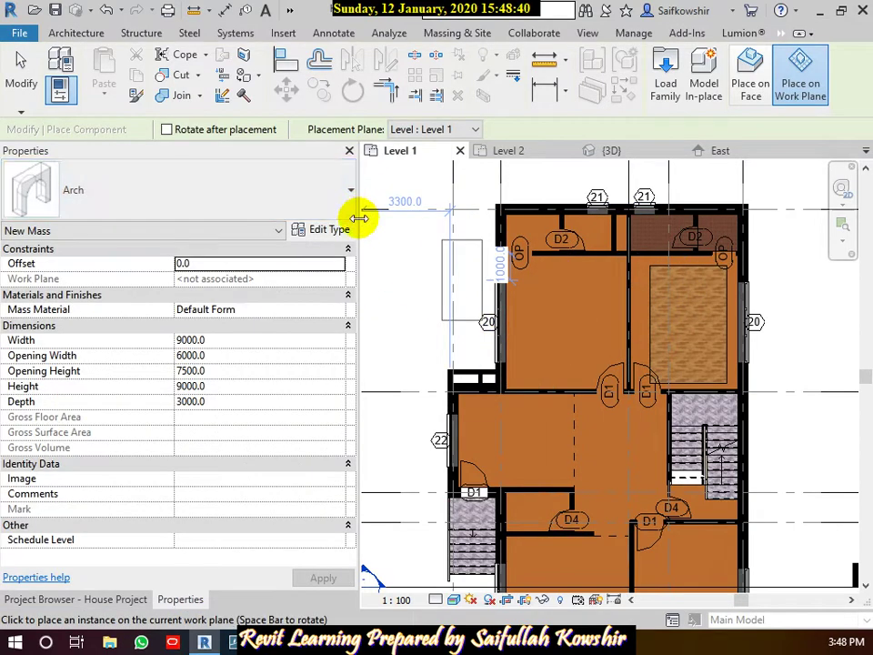
drag(360, 218, 202, 224)
click(71, 191)
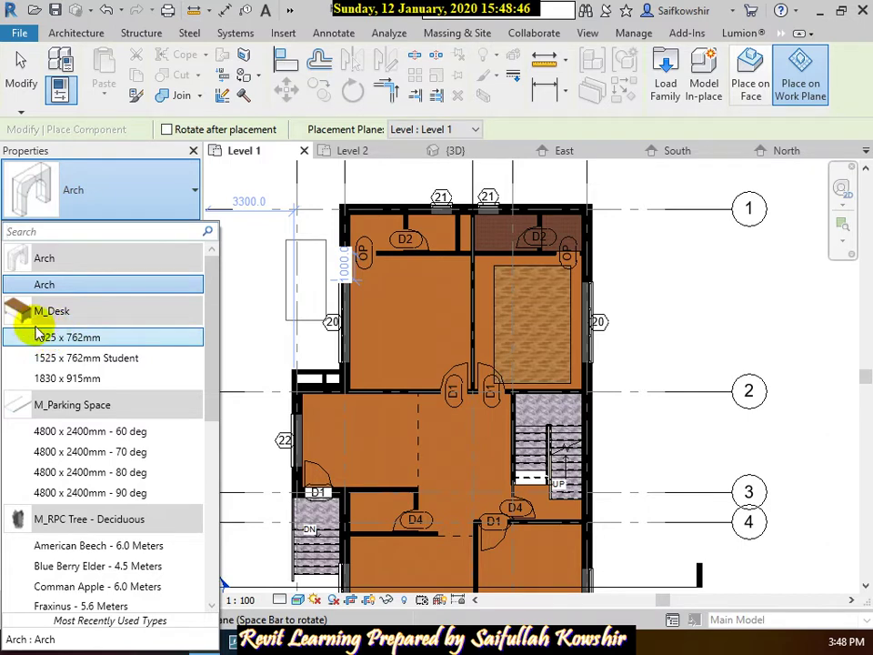
scroll(91, 473, down, 1)
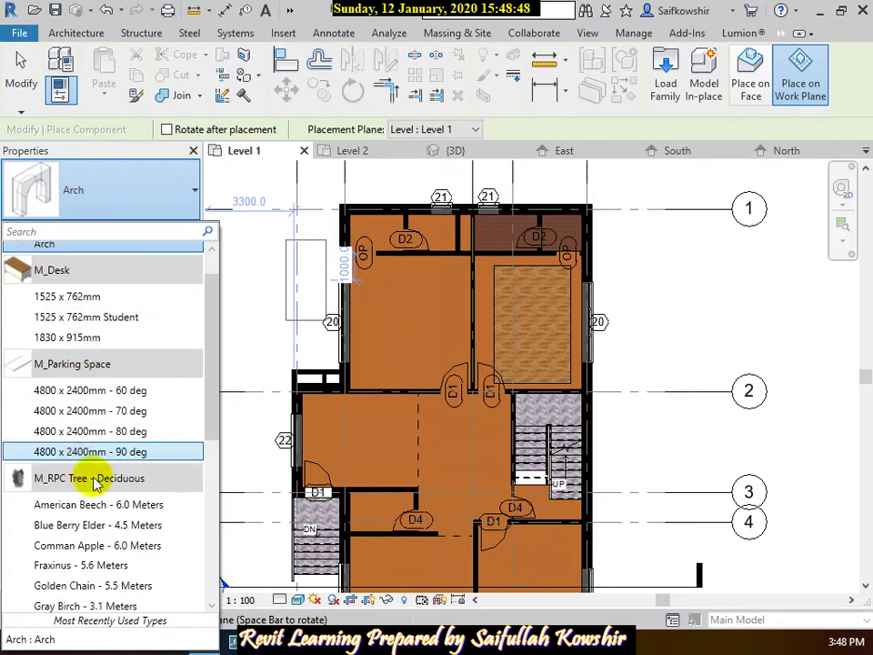
scroll(91, 500, down, 3)
scroll(73, 514, down, 2)
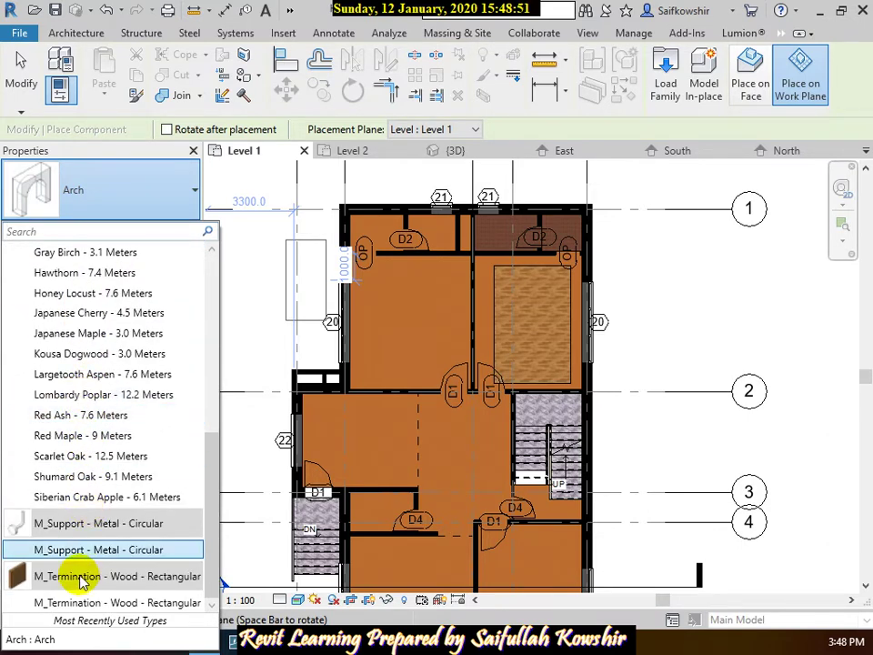
click(127, 198)
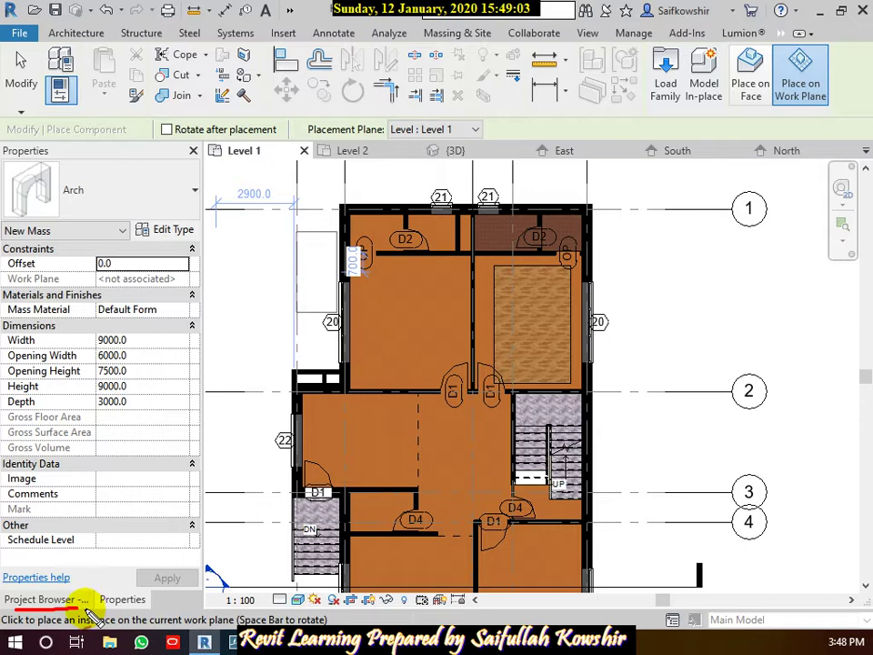
In the Project Browser, go to Families > Annotation Symbols and select M_View Reference
click(74, 604)
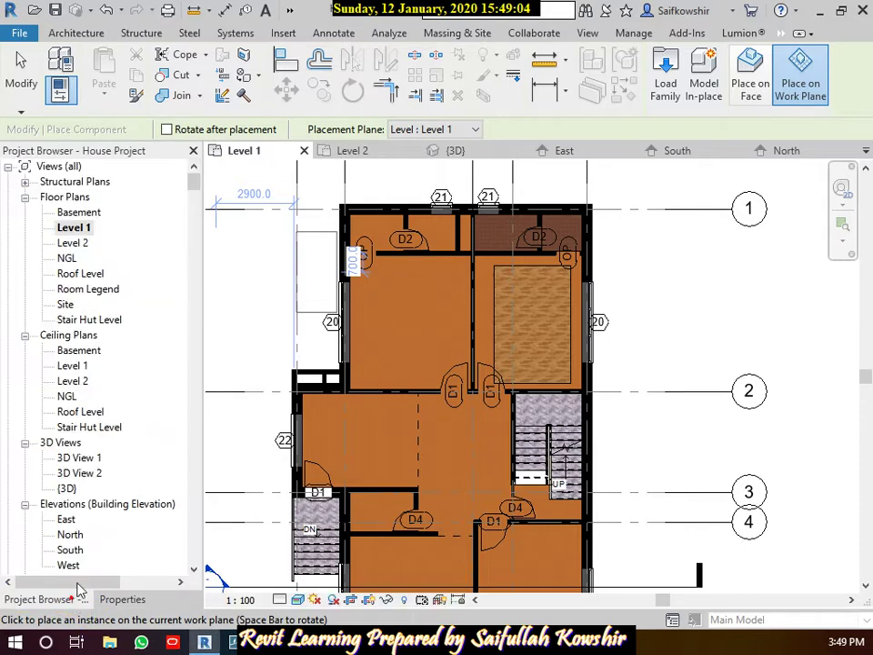
scroll(87, 471, down, 2)
scroll(88, 475, down, 2)
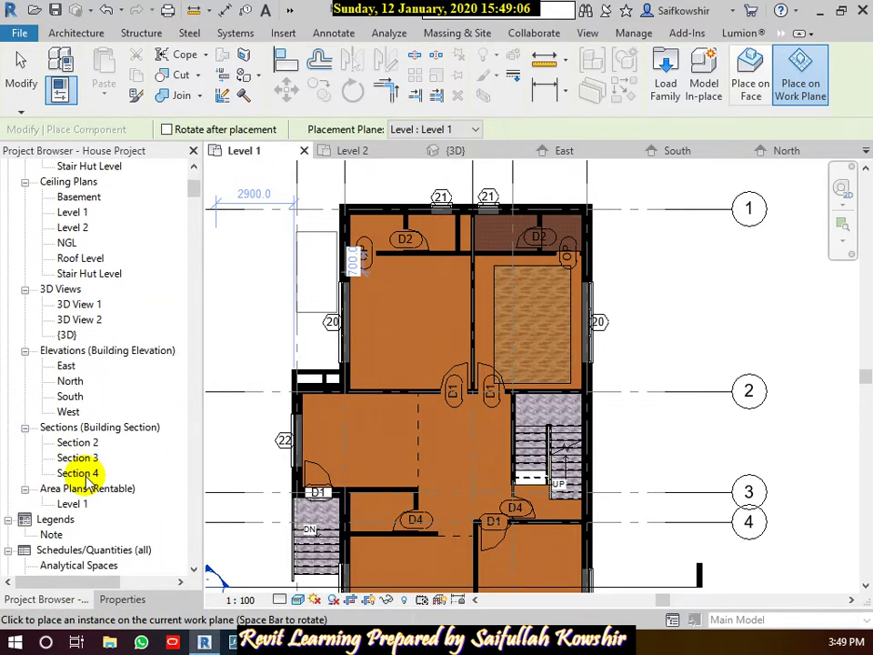
scroll(86, 484, down, 3)
scroll(82, 482, down, 2)
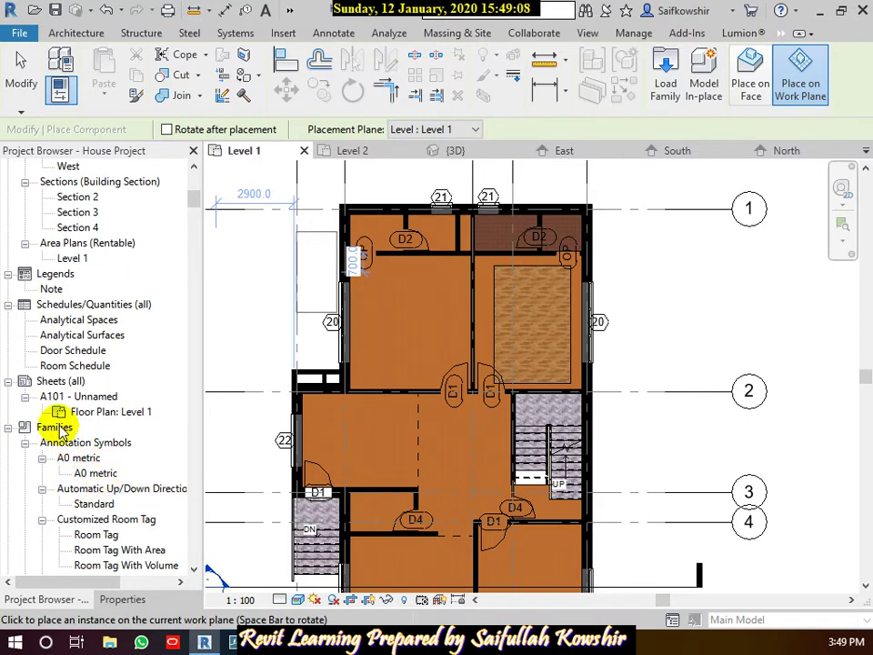
click(46, 427)
scroll(108, 435, down, 1)
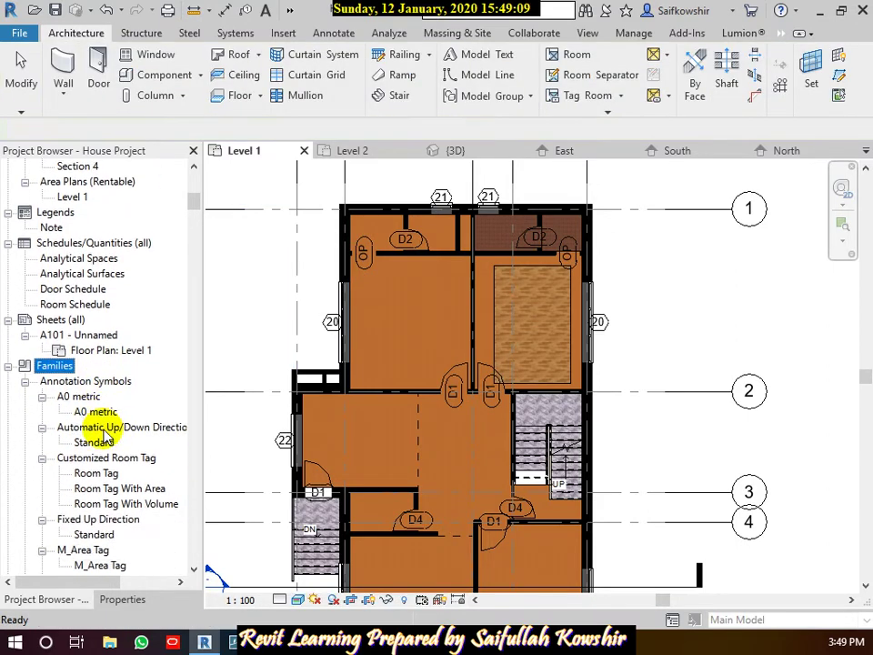
click(98, 383)
scroll(96, 377, down, 1)
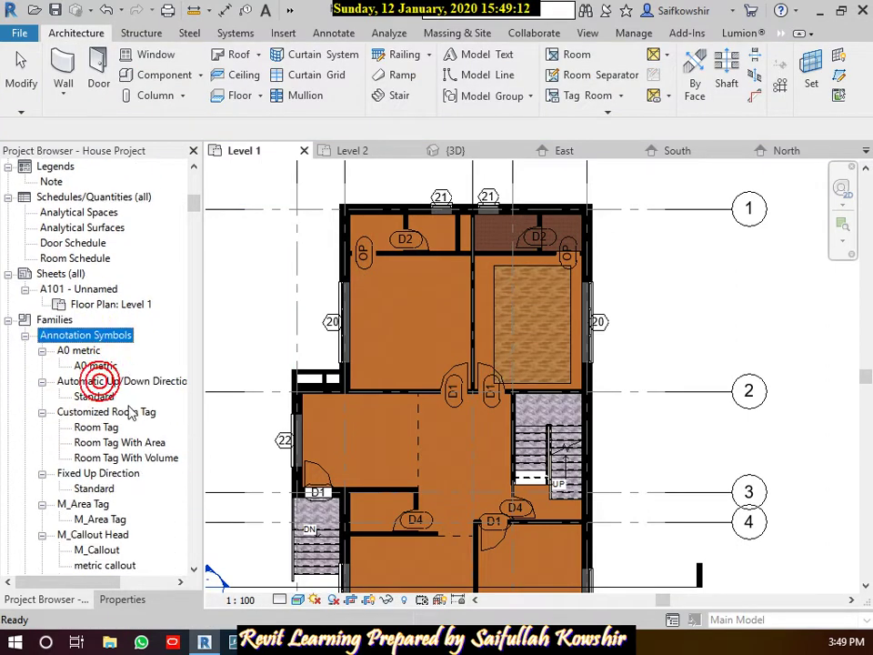
scroll(109, 427, down, 3)
scroll(113, 445, down, 2)
scroll(115, 450, down, 2)
scroll(119, 457, down, 3)
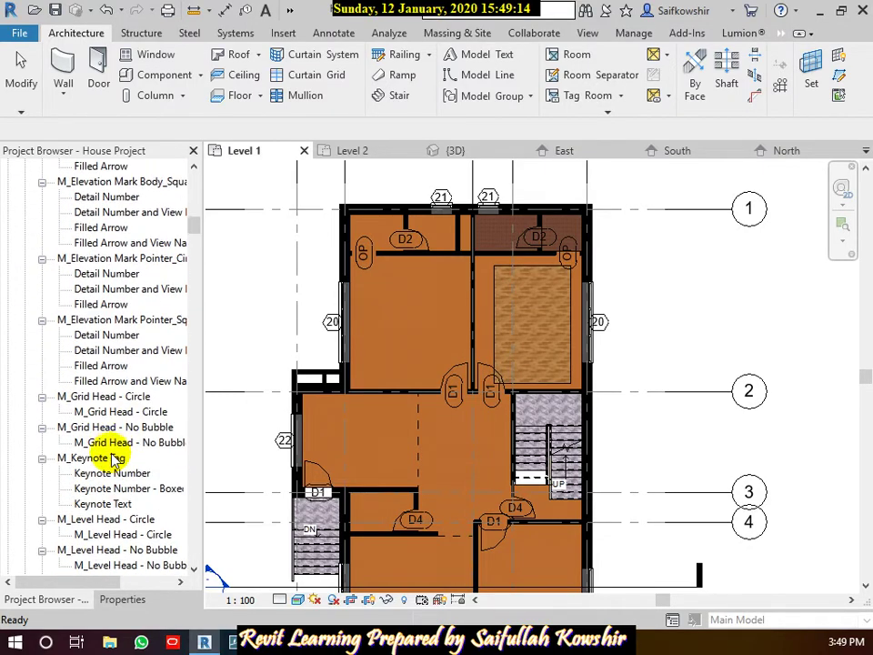
scroll(100, 427, down, 1)
scroll(113, 505, down, 3)
scroll(120, 500, down, 4)
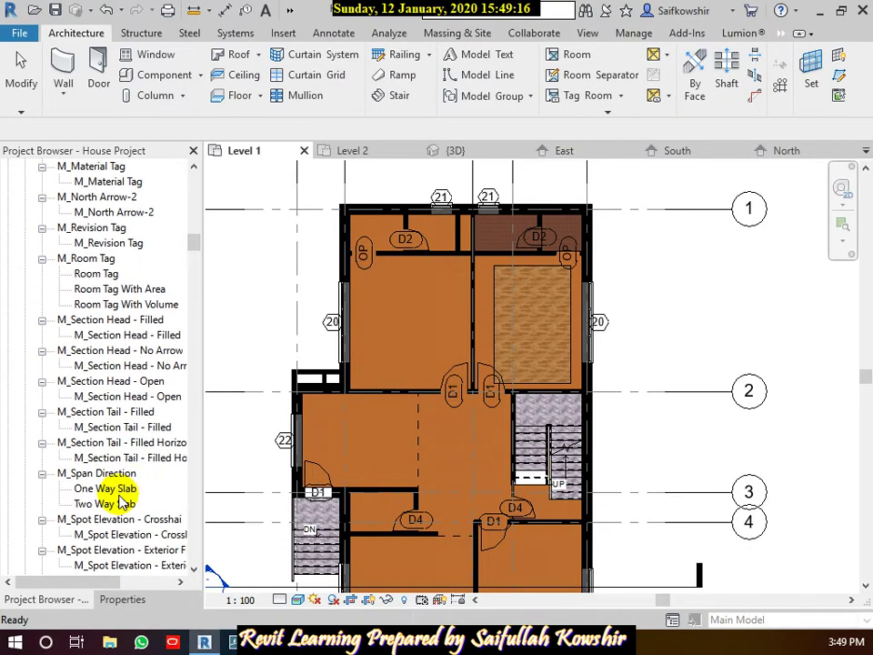
scroll(123, 495, down, 2)
scroll(120, 489, down, 2)
scroll(127, 496, down, 1)
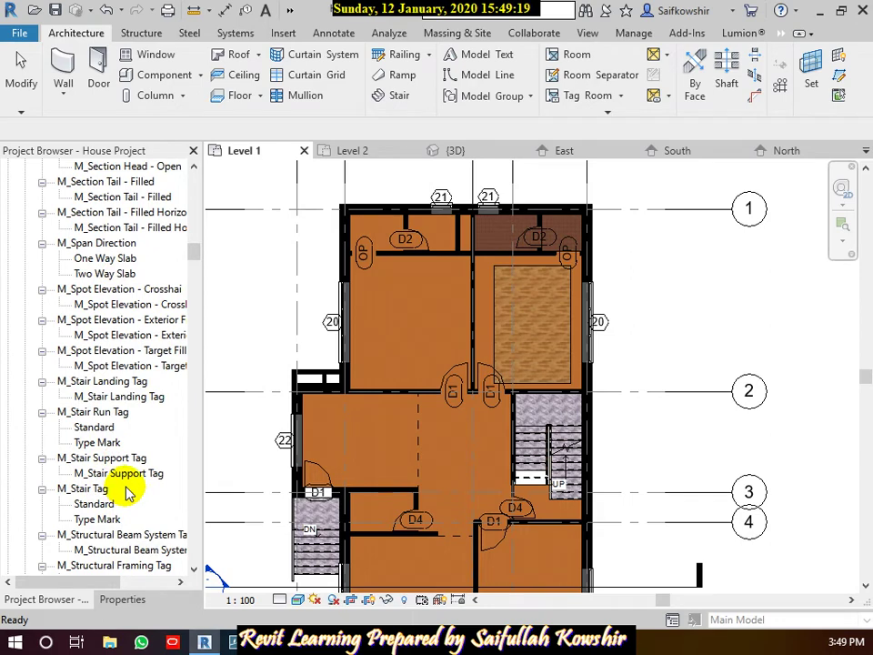
scroll(125, 474, down, 3)
scroll(126, 503, down, 3)
scroll(121, 454, down, 1)
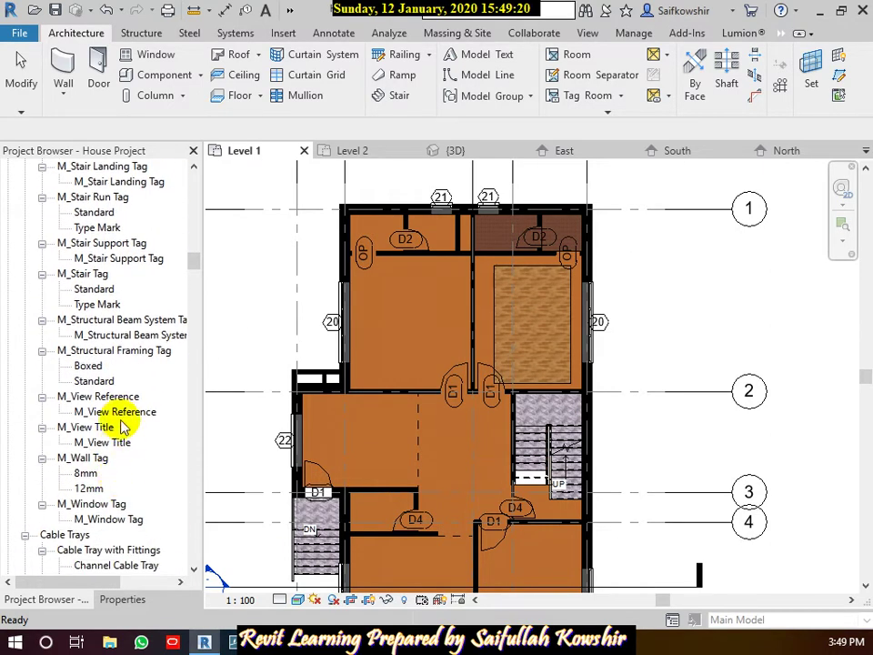
click(124, 412)
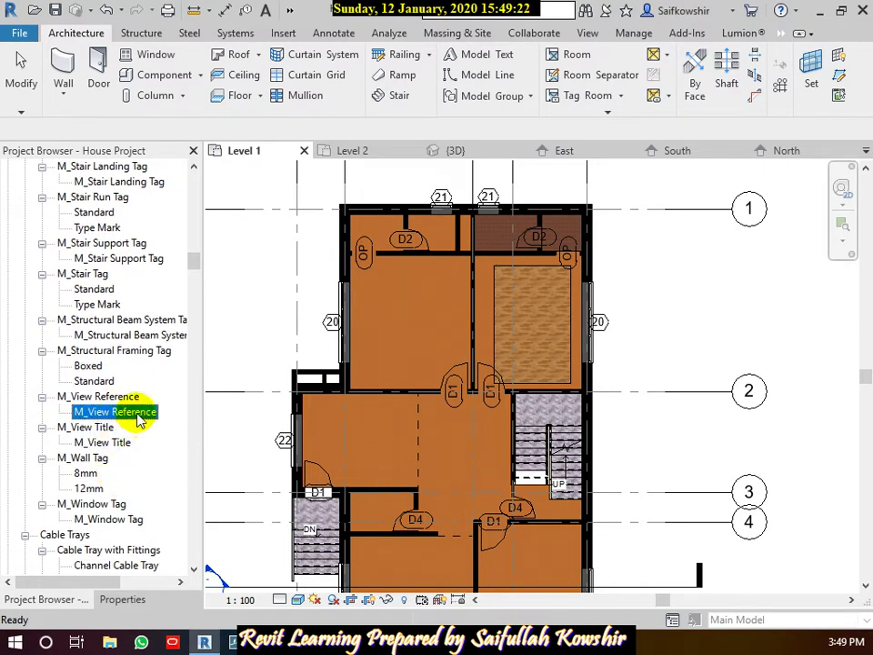
double_click(140, 414)
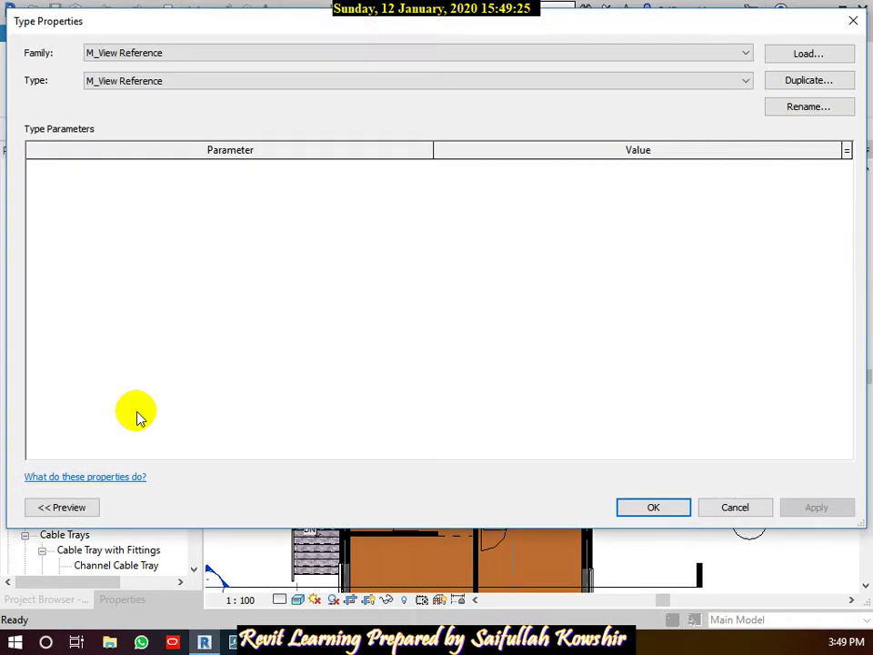
drag(511, 27, 534, 82)
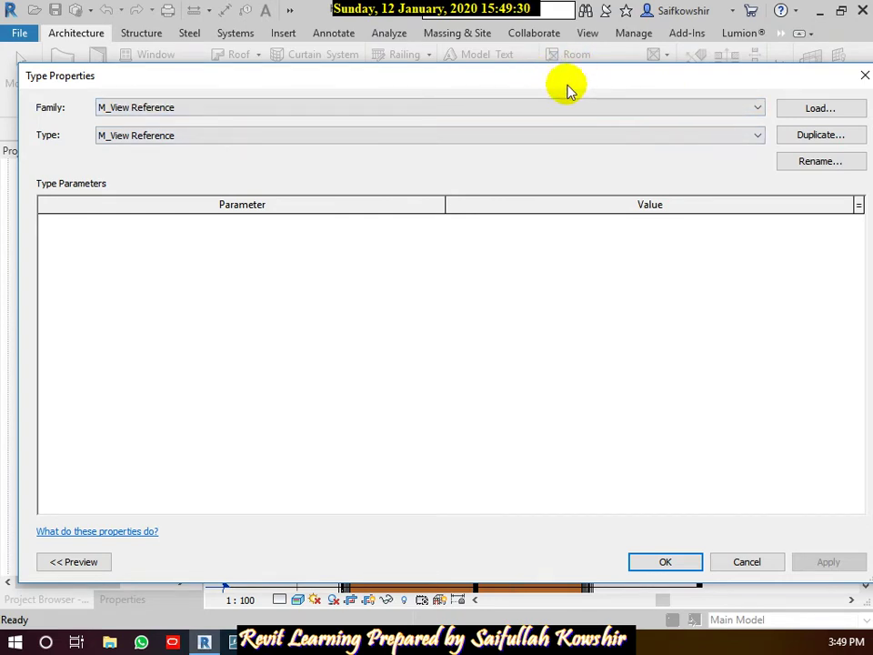
click(585, 139)
click(586, 146)
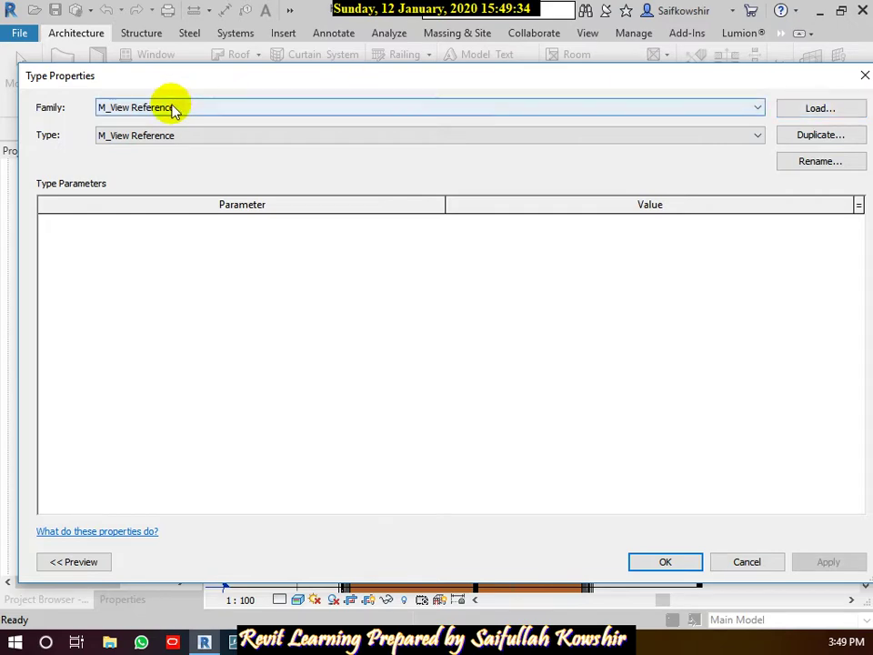
click(816, 108)
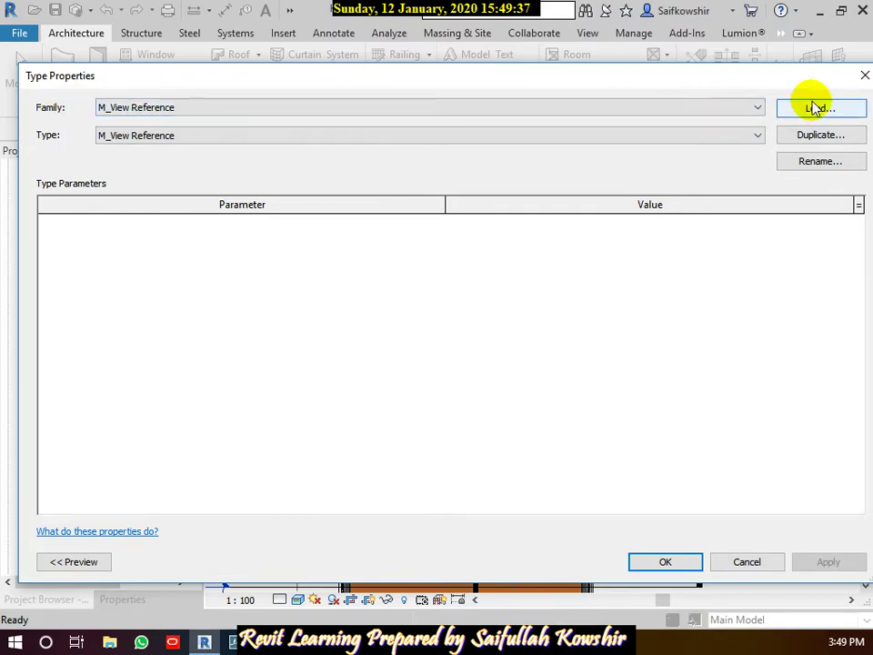
click(816, 107)
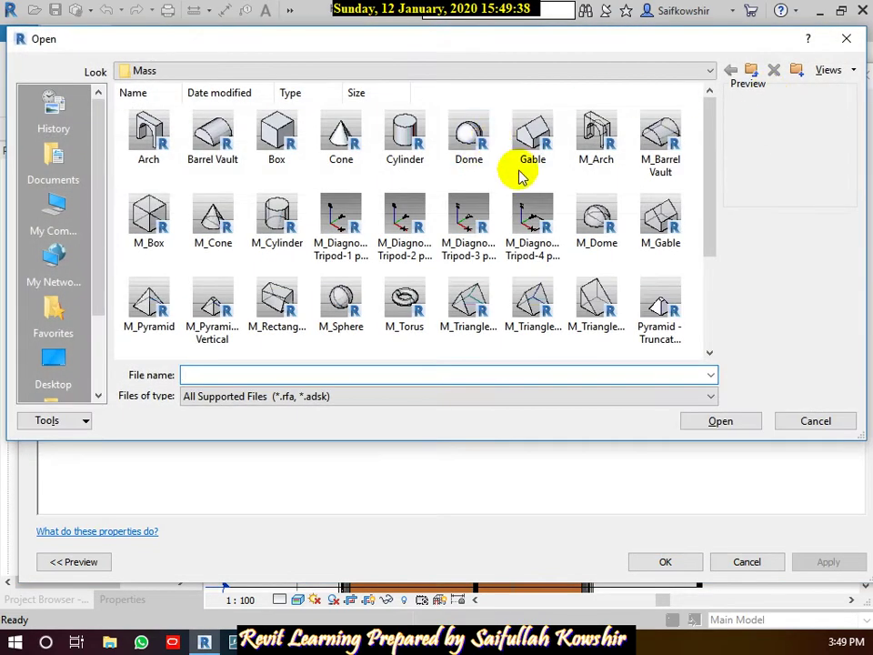
click(789, 420)
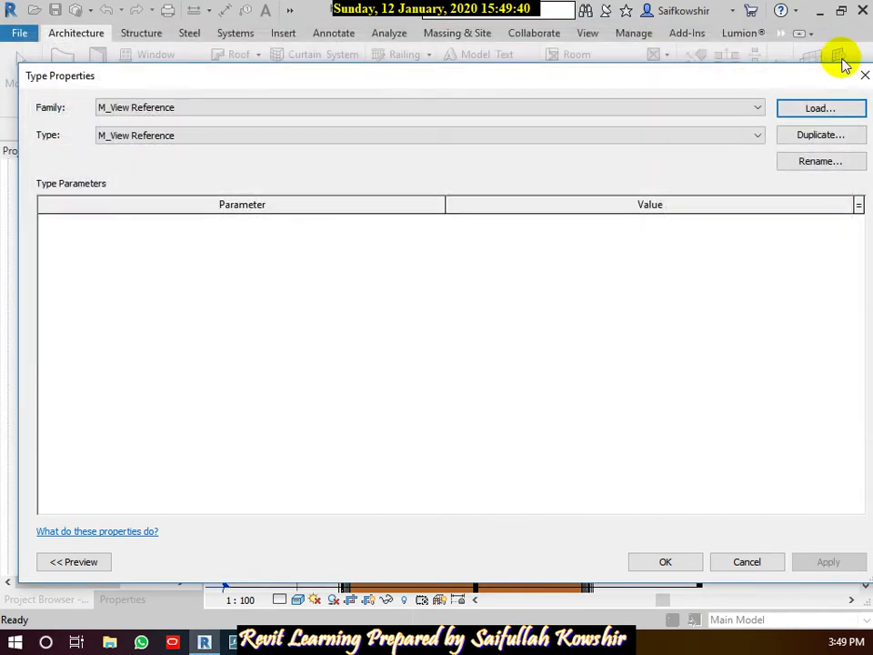
click(760, 566)
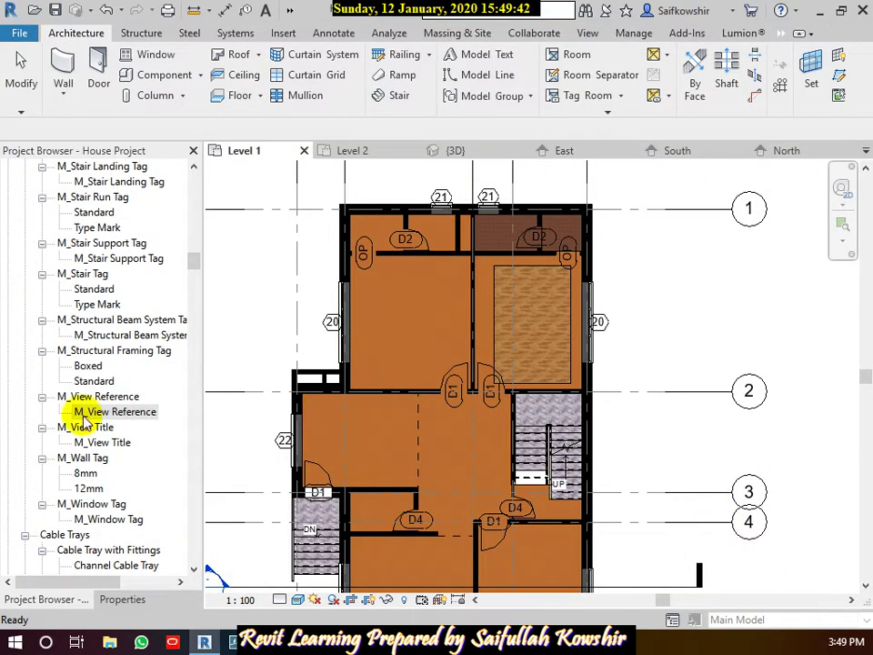
Start Place a Component and open the Properties type list listing M_Desk and other types
scroll(119, 387, up, 6)
scroll(109, 331, up, 3)
scroll(107, 331, up, 5)
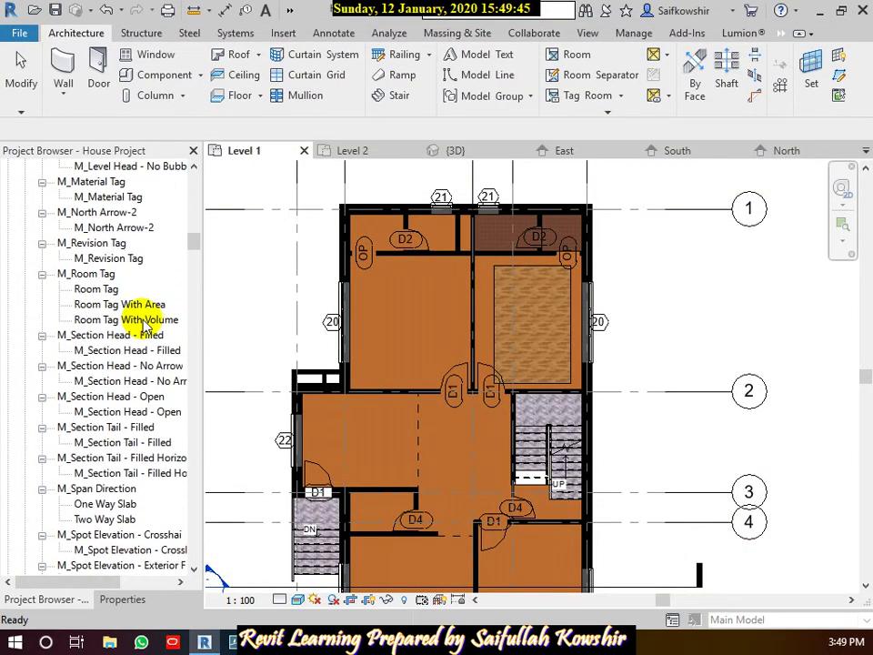
scroll(107, 331, up, 3)
scroll(142, 324, up, 3)
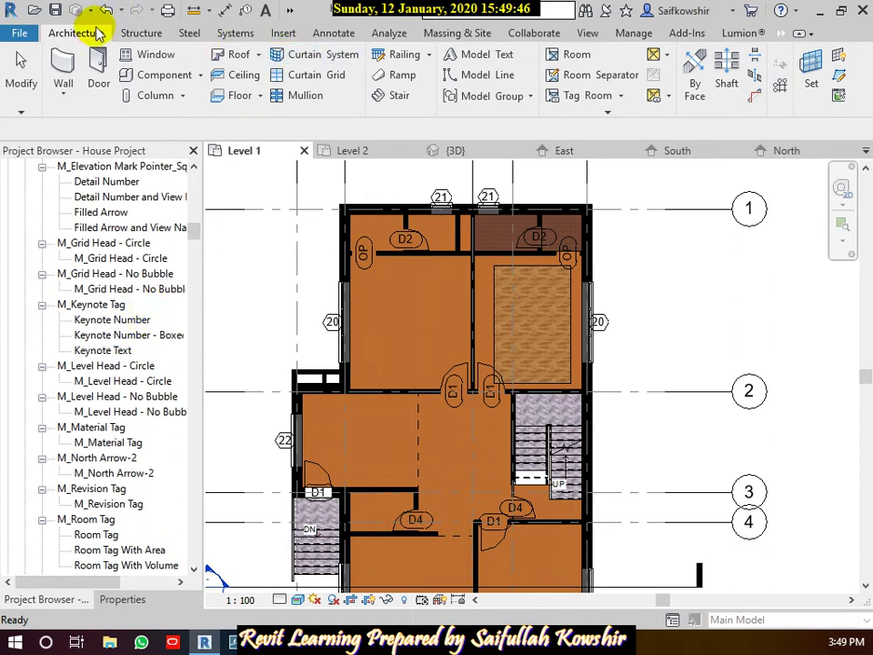
click(198, 74)
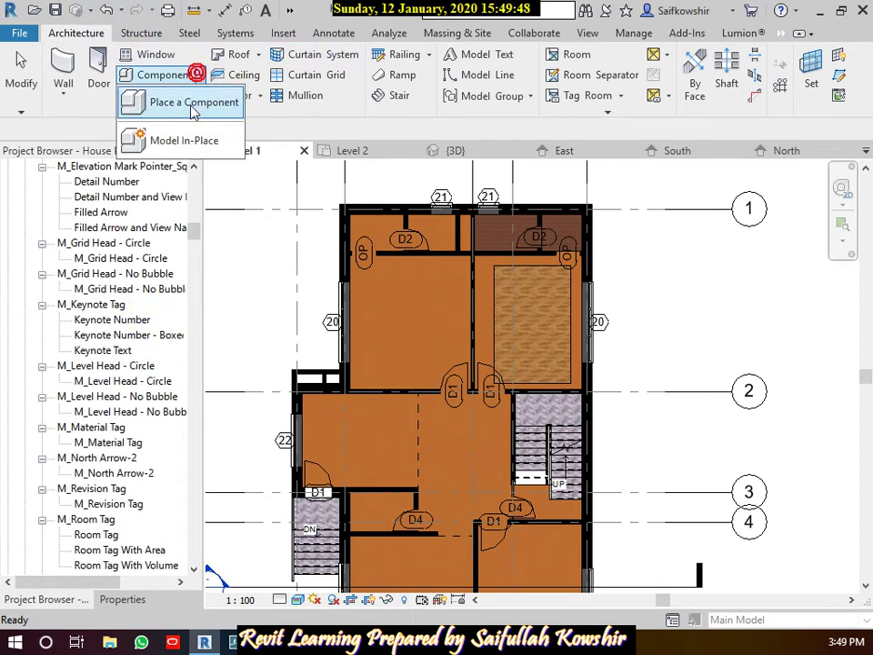
click(189, 106)
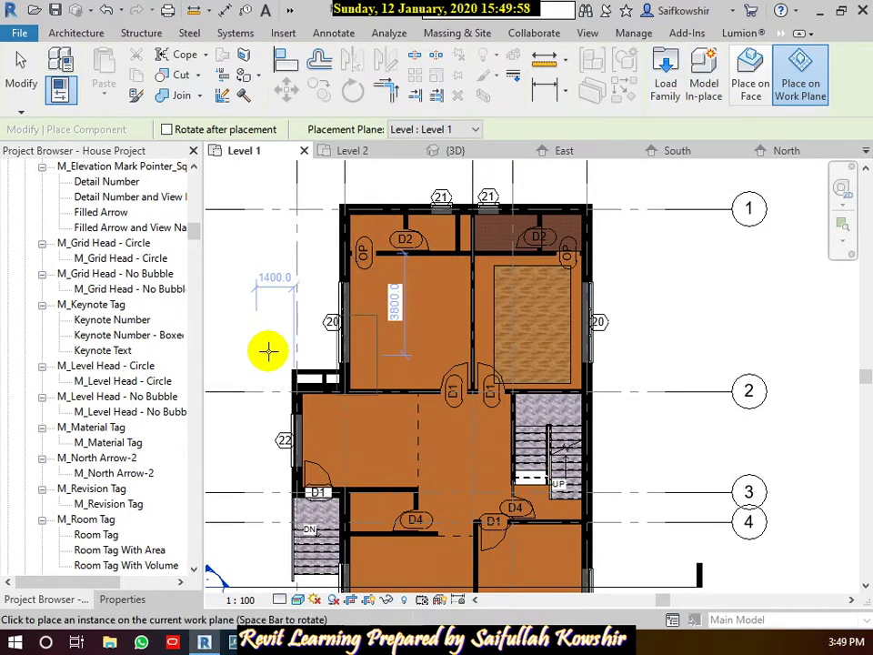
click(122, 599)
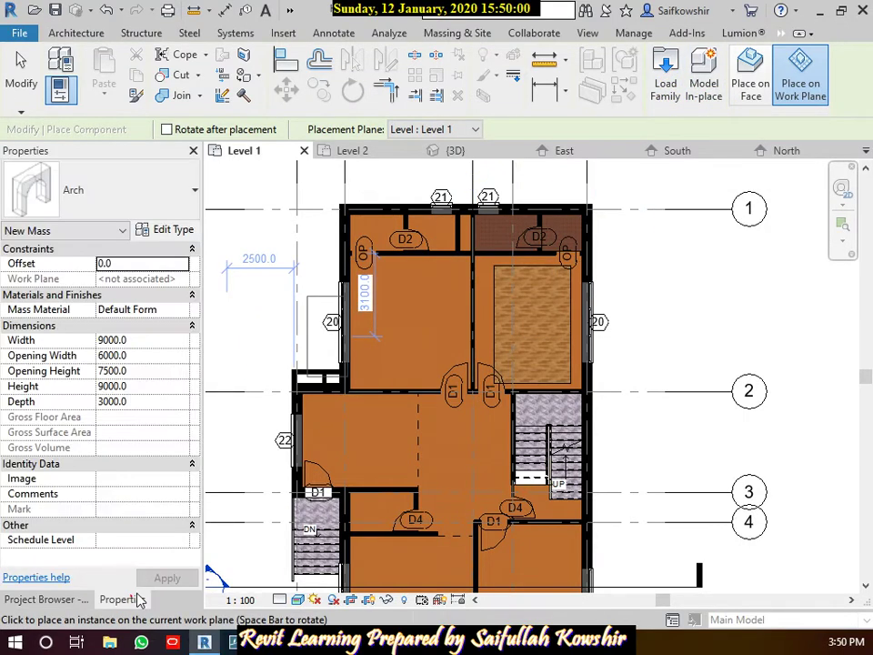
click(191, 195)
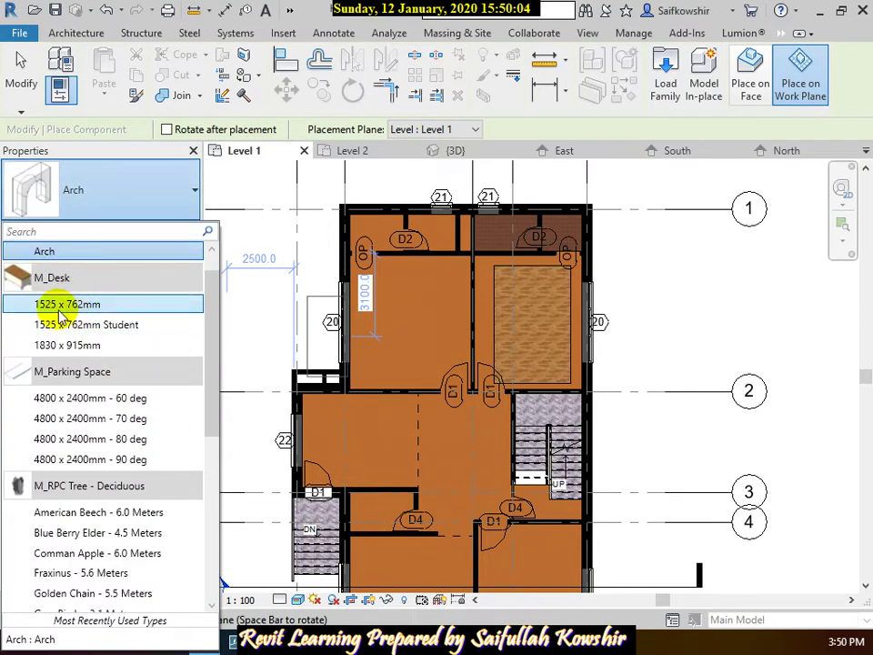
mouse_move(67, 304)
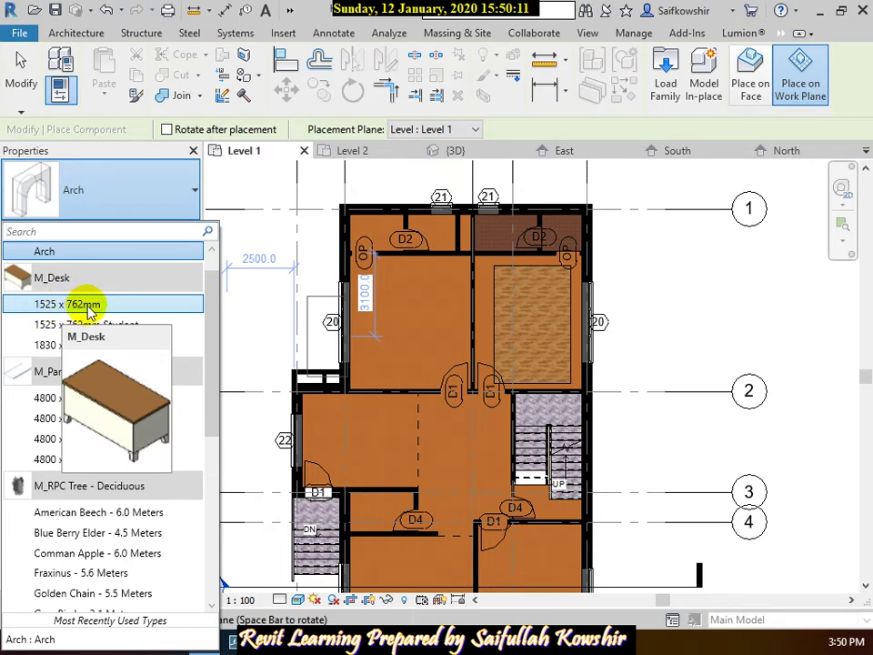
Place an M_Desk 1525 x 762mm desk against the bottom wall of room 22 on Level 1
click(88, 305)
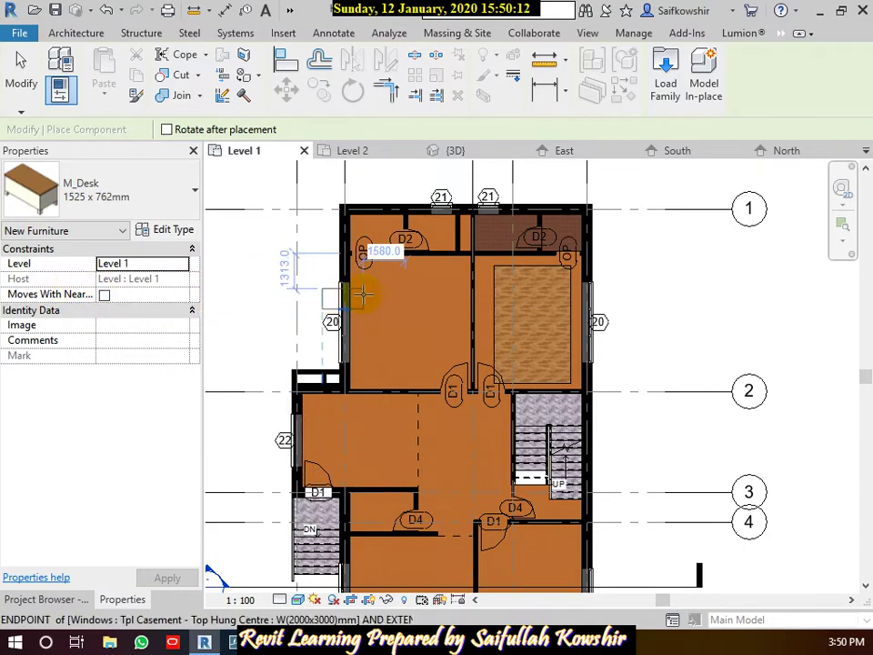
scroll(409, 292, up, 3)
scroll(414, 295, up, 1)
scroll(424, 313, down, 3)
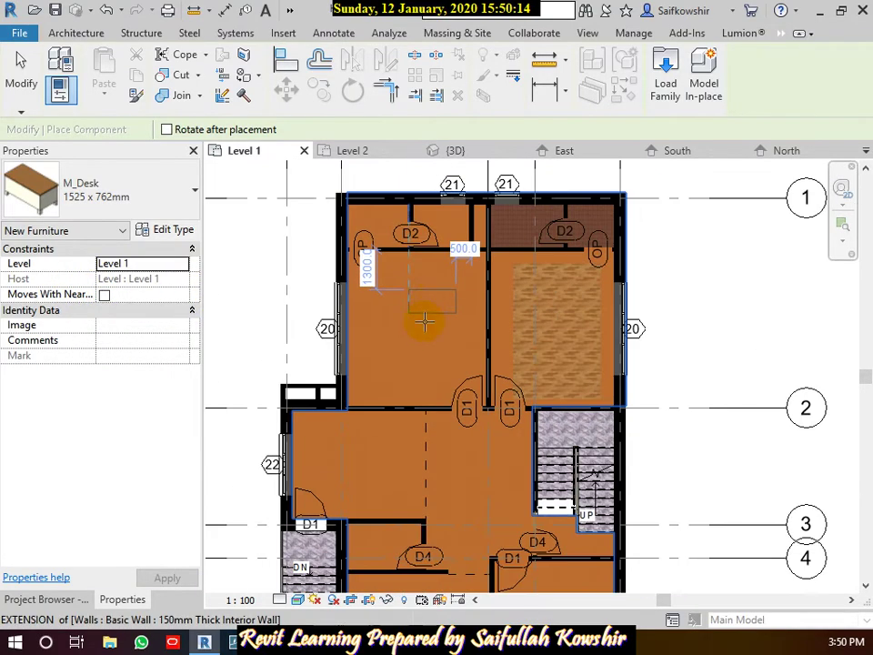
middle_drag(421, 356, 438, 210)
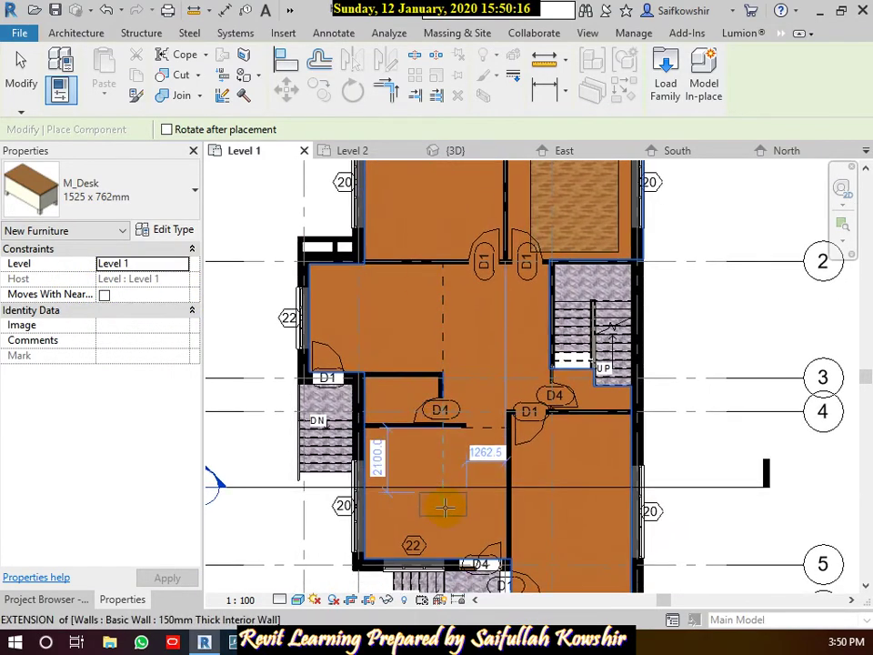
middle_drag(445, 507, 437, 357)
scroll(390, 360, up, 3)
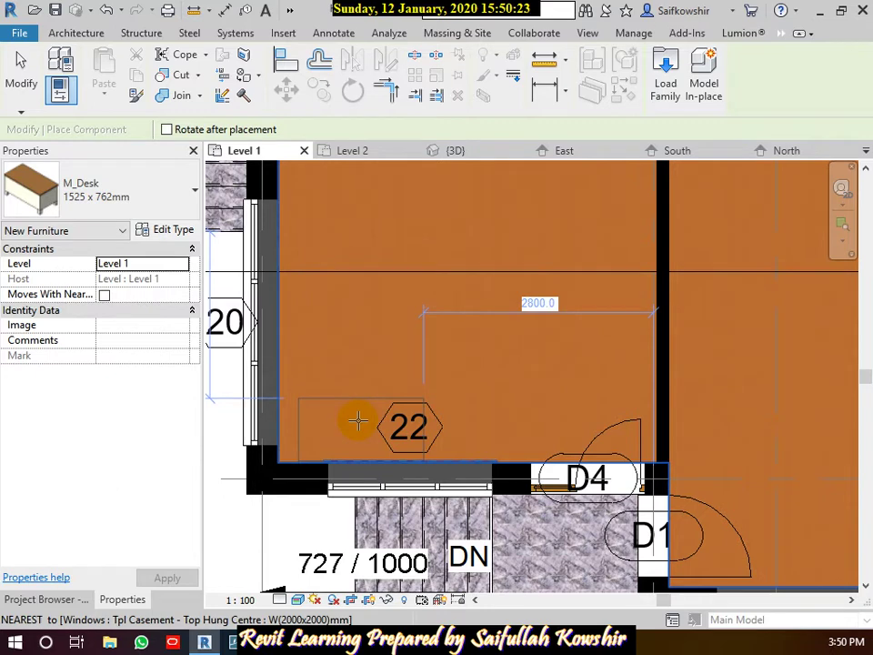
click(358, 419)
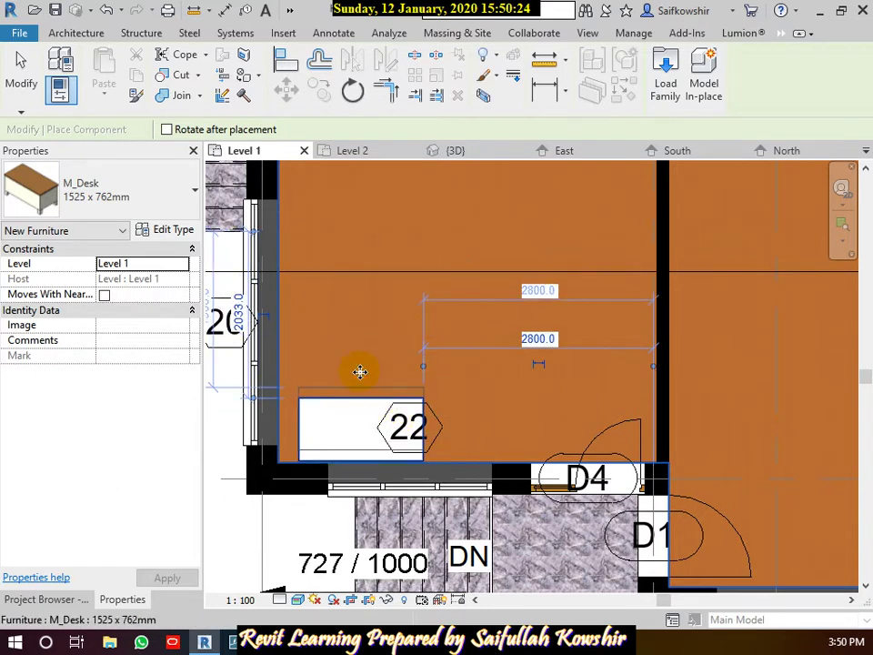
click(26, 78)
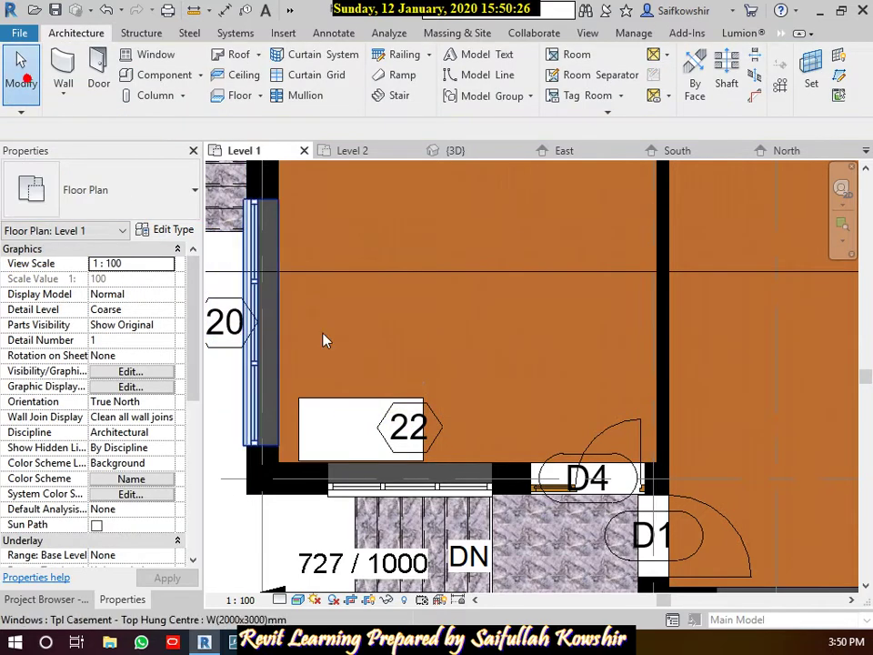
Set the desk's horizontal temporary dimension to 1000
click(357, 401)
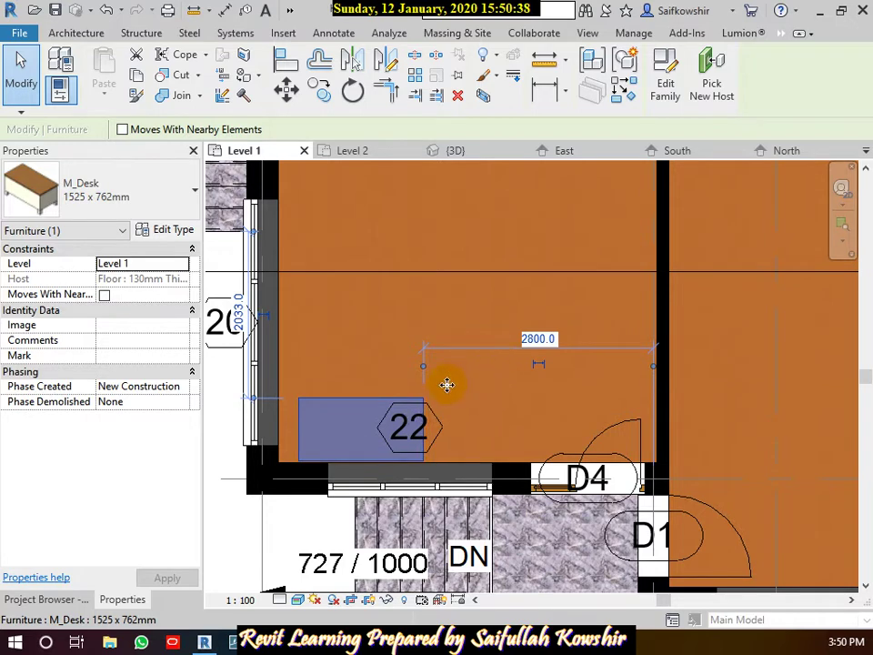
scroll(531, 379, down, 1)
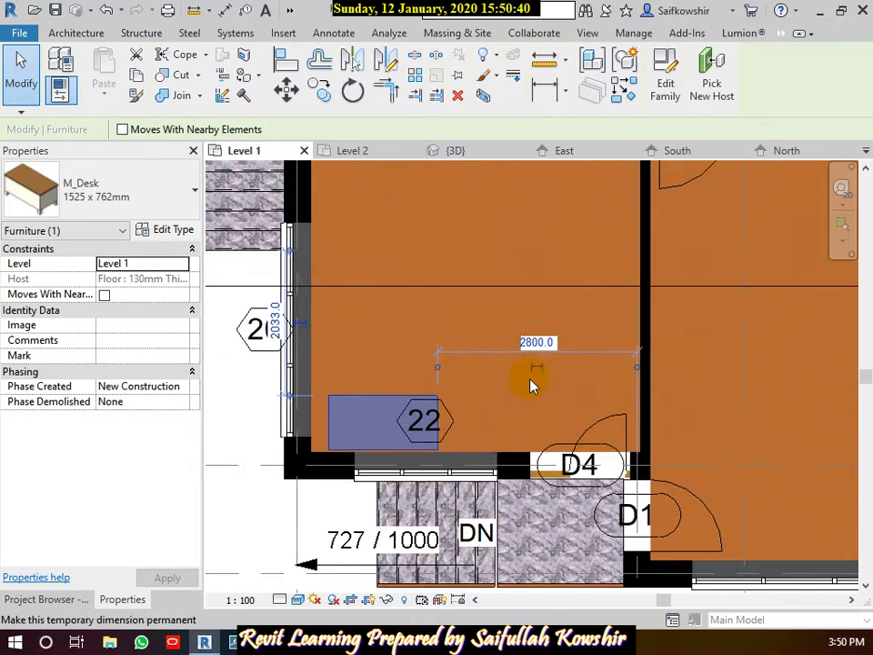
scroll(529, 375, down, 1)
click(539, 350)
text(1000)
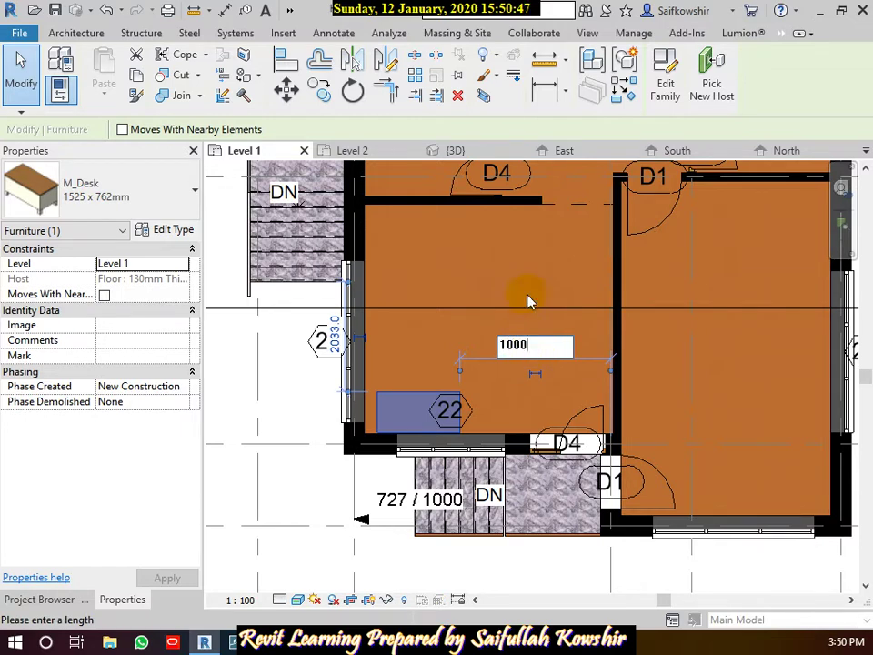
key(Return)
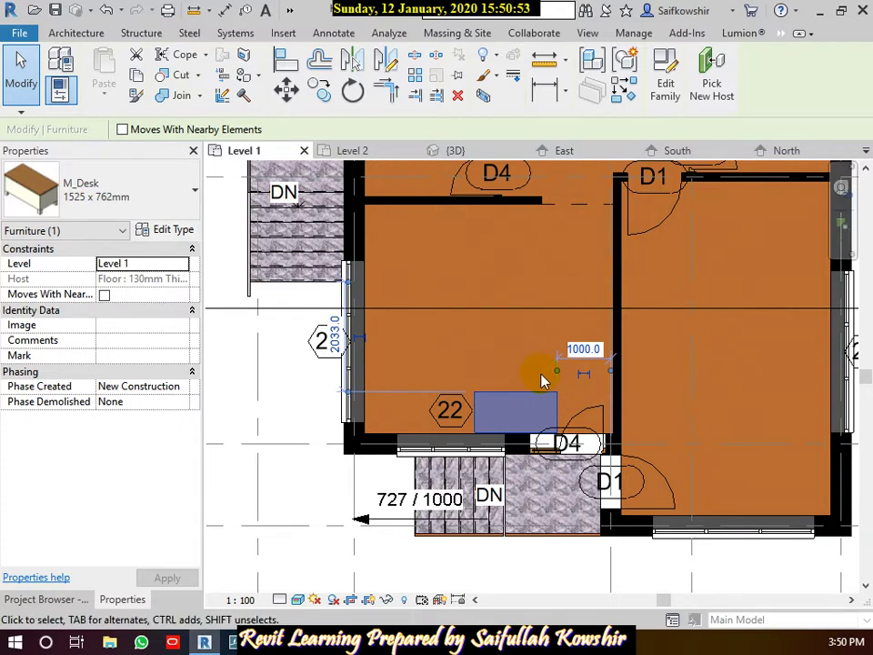
Nudge the desk left and upward in the room with the arrow keys
key(Left)
key(Left)
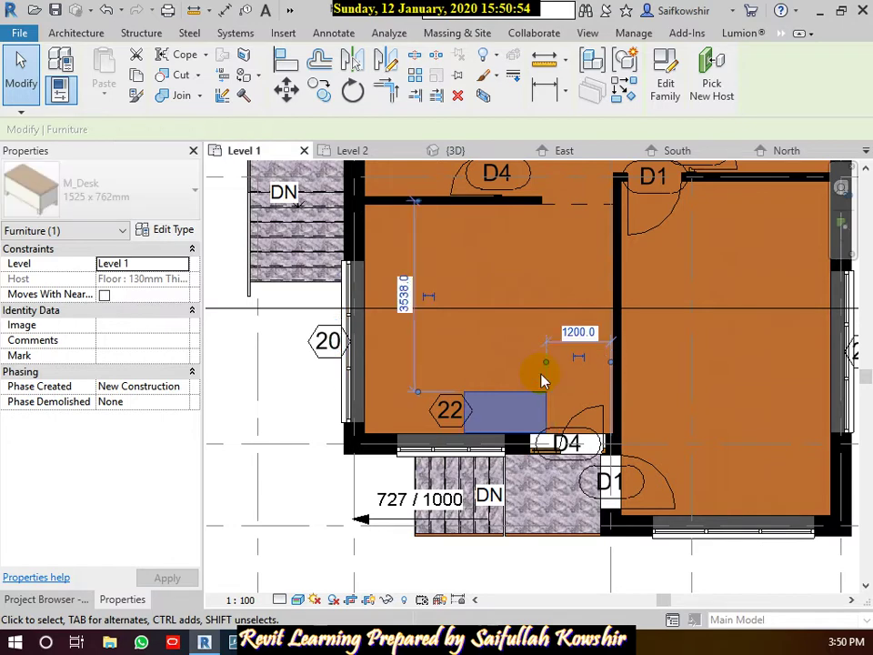
key(Left)
key(Left)
key(Left)
key(Left)
key(Left)
key(Left)
key(Left)
key(Left)
key(Left)
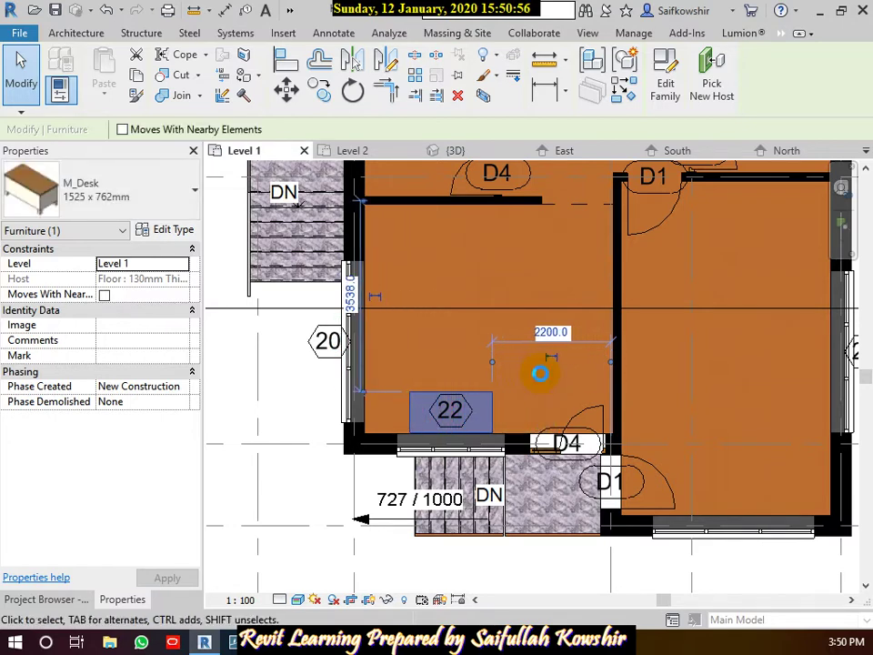
key(Left)
key(Left)
key(Left)
key(Left)
key(Up)
key(Up)
key(Up)
key(Up)
key(Up)
key(Up)
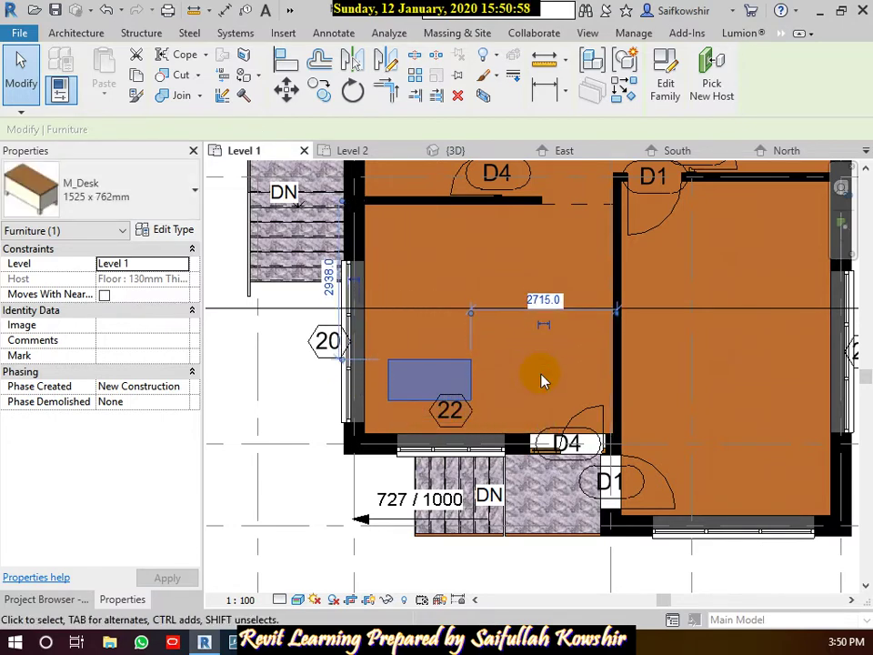
key(Up)
key(Up)
key(Up)
key(Up)
key(Up)
key(Up)
key(Up)
key(Up)
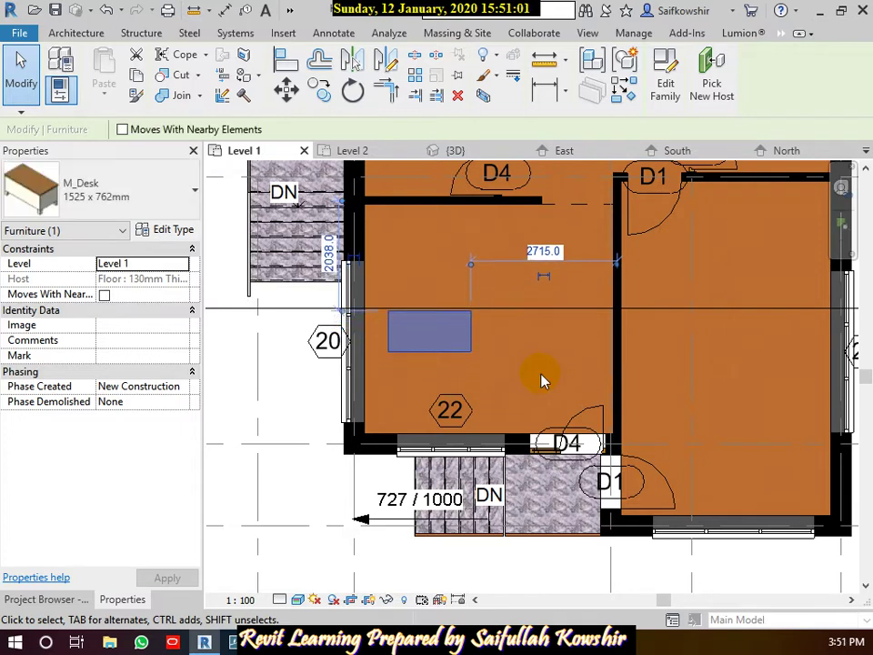
key(Right)
key(Right)
key(Right)
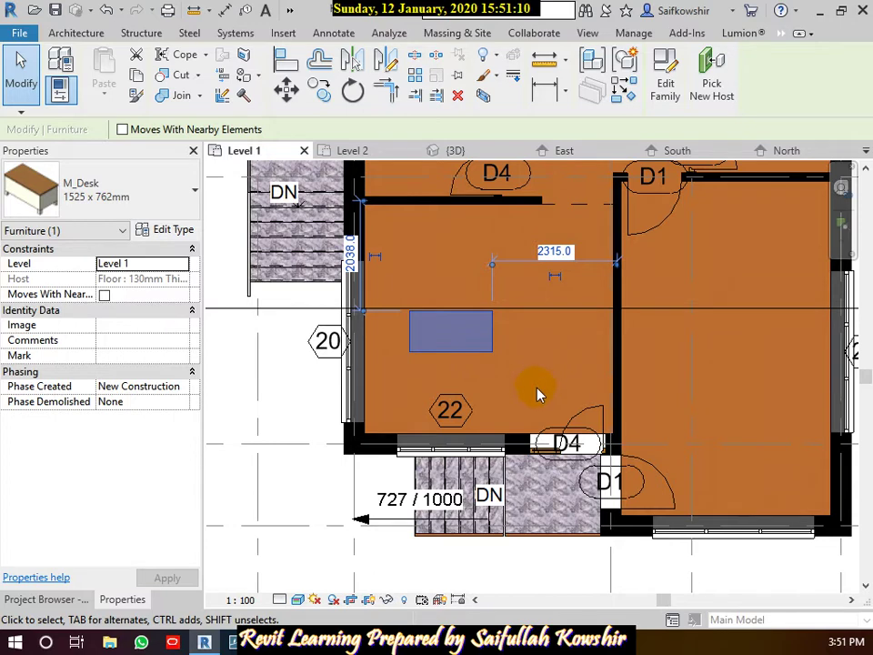
click(536, 388)
Align the room's left wall flush with the desk's left edge using Align (AL)
key(l)
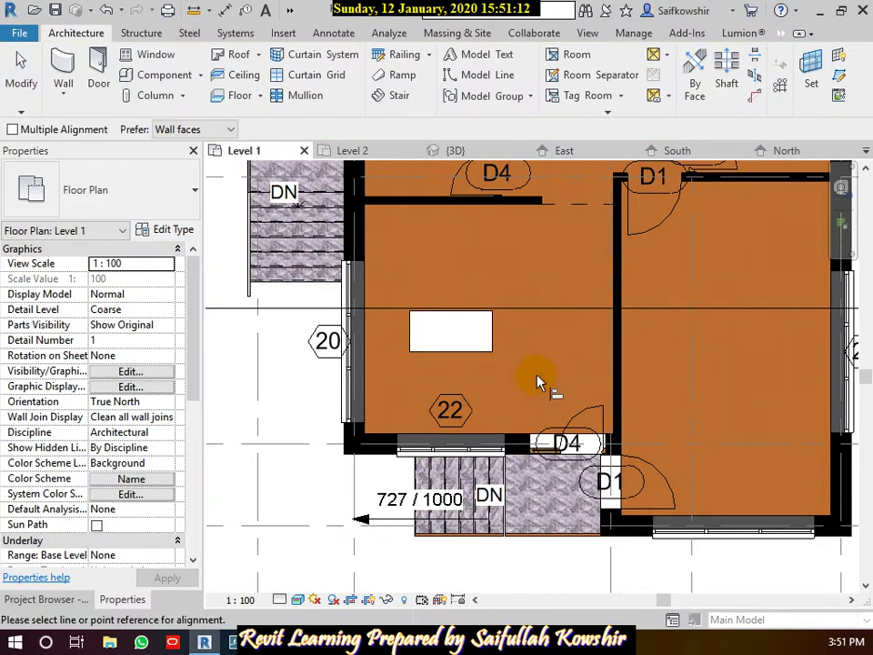
click(410, 340)
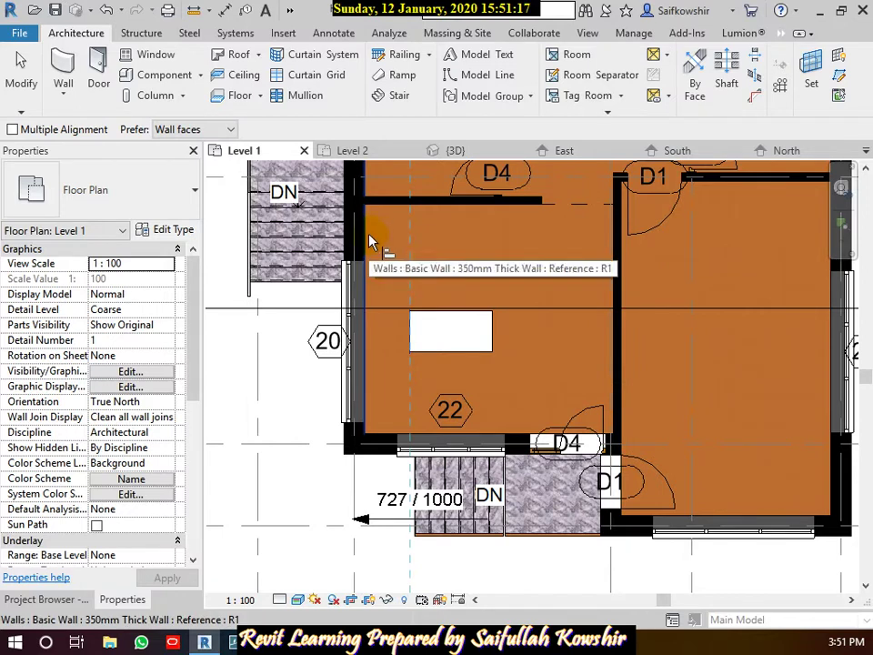
click(369, 241)
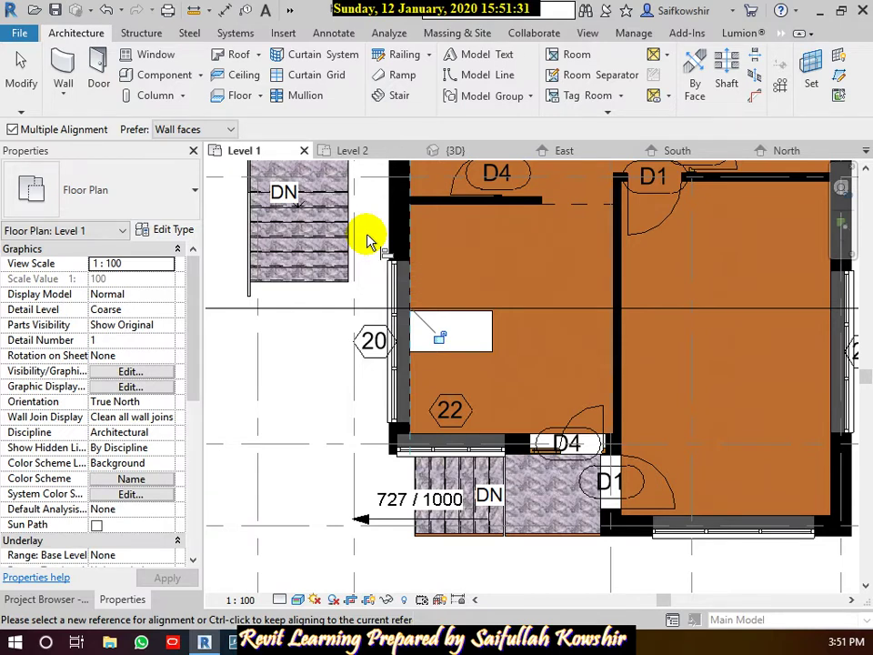
Align the M_Desk's edge to the inner face of room 20's left wall and lock it
click(368, 241)
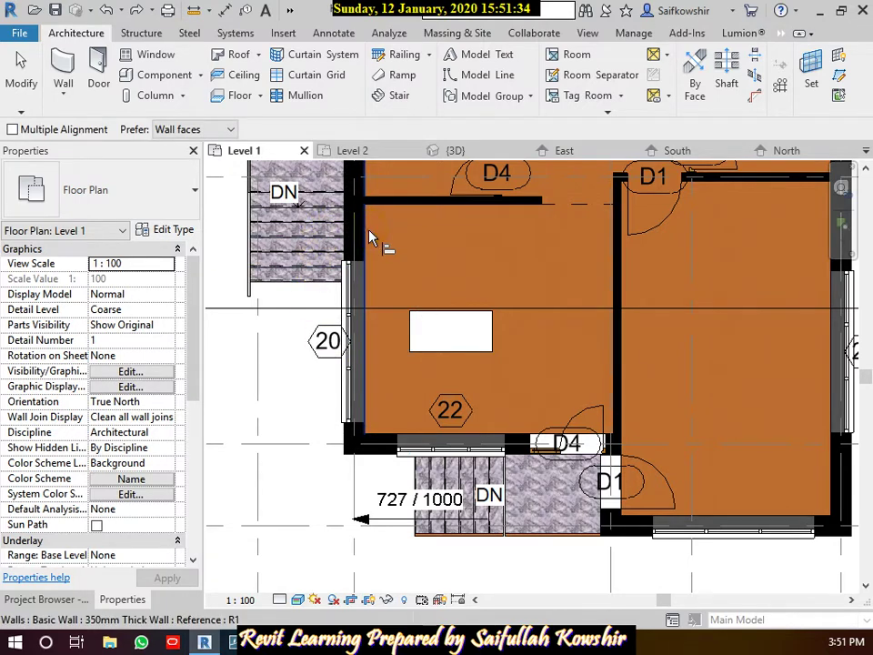
click(369, 230)
click(411, 333)
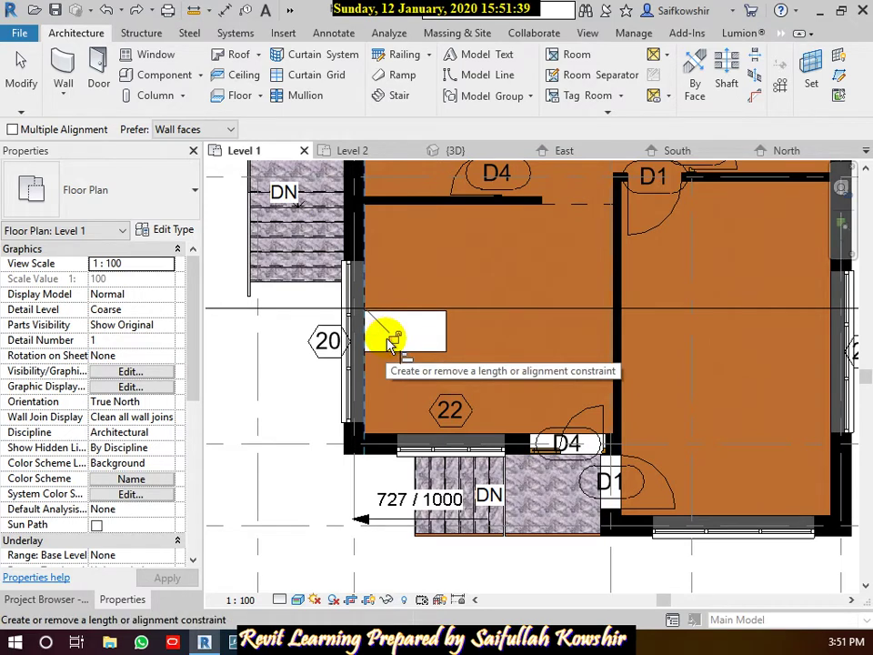
click(395, 338)
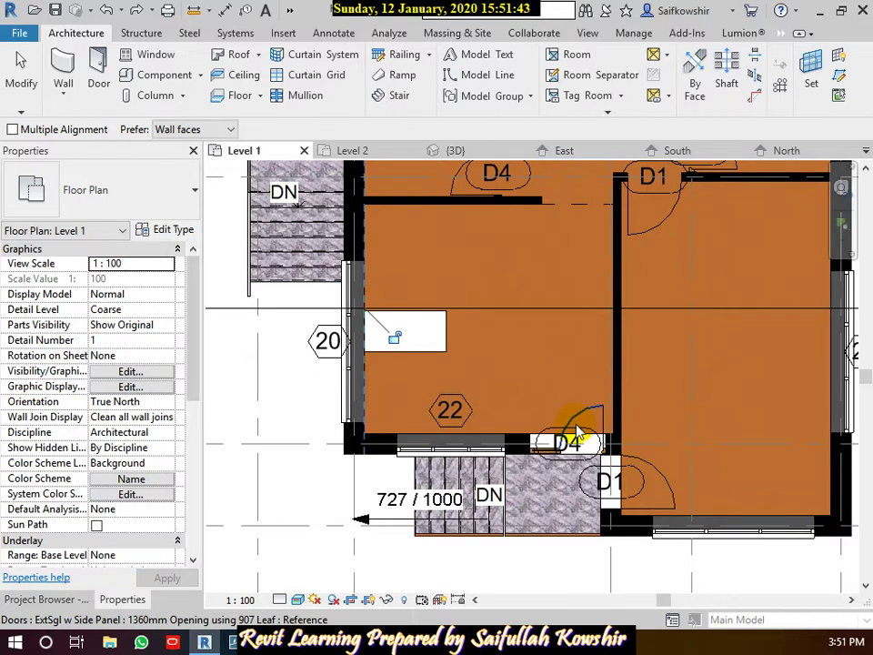
click(35, 110)
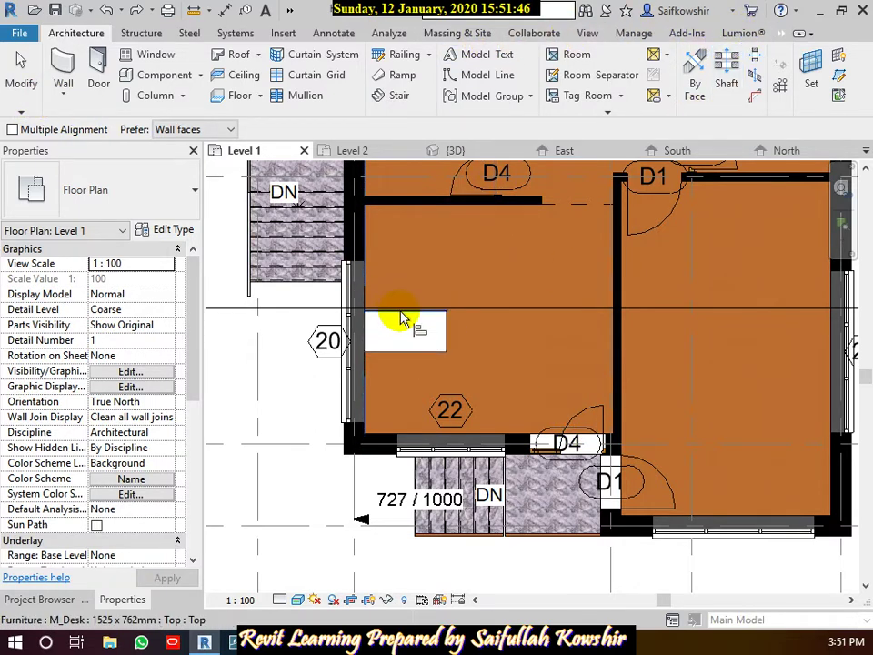
click(18, 56)
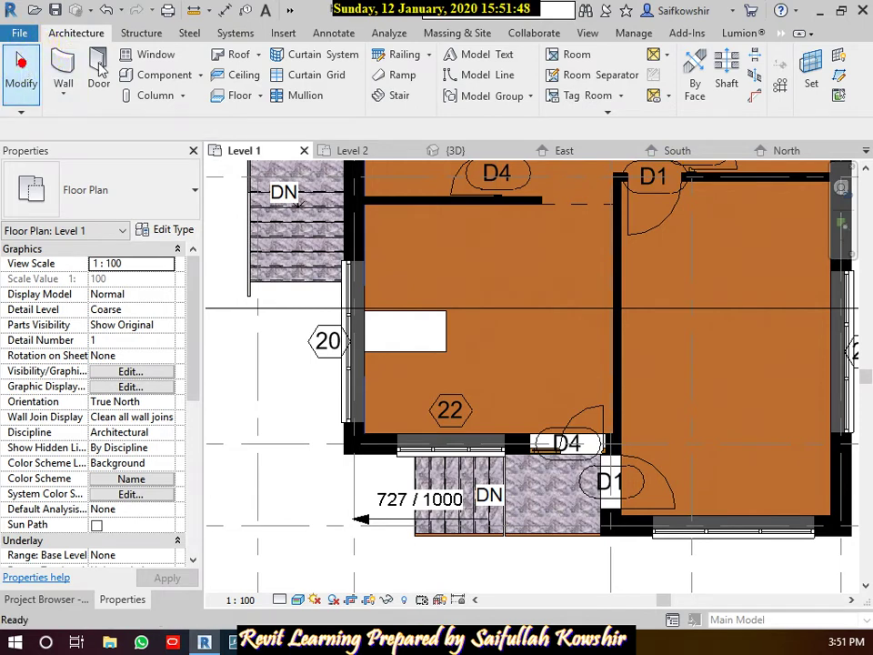
Rotate the M_Desk in room 20 by 90° with RO, then delete it
click(433, 318)
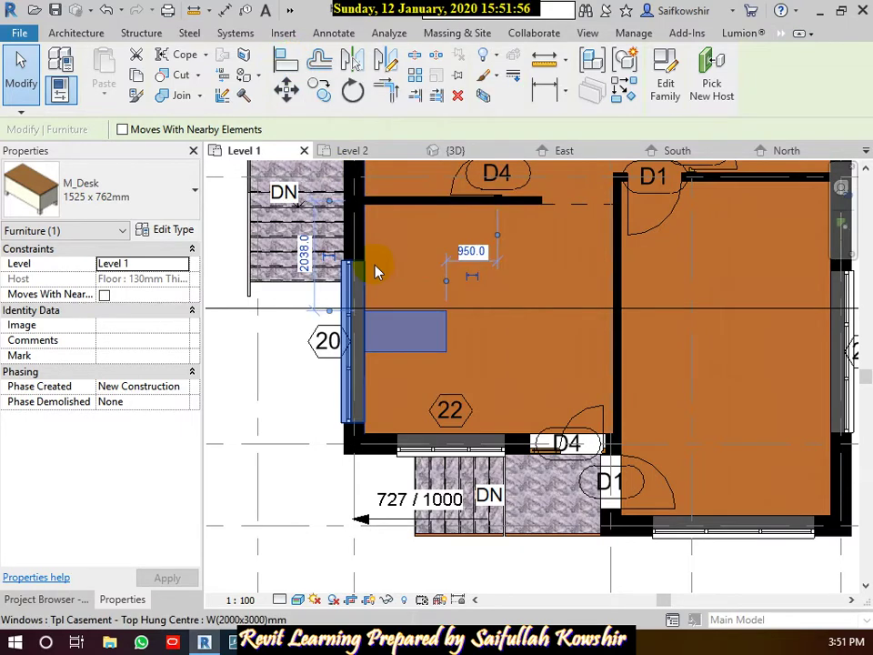
click(496, 355)
click(436, 346)
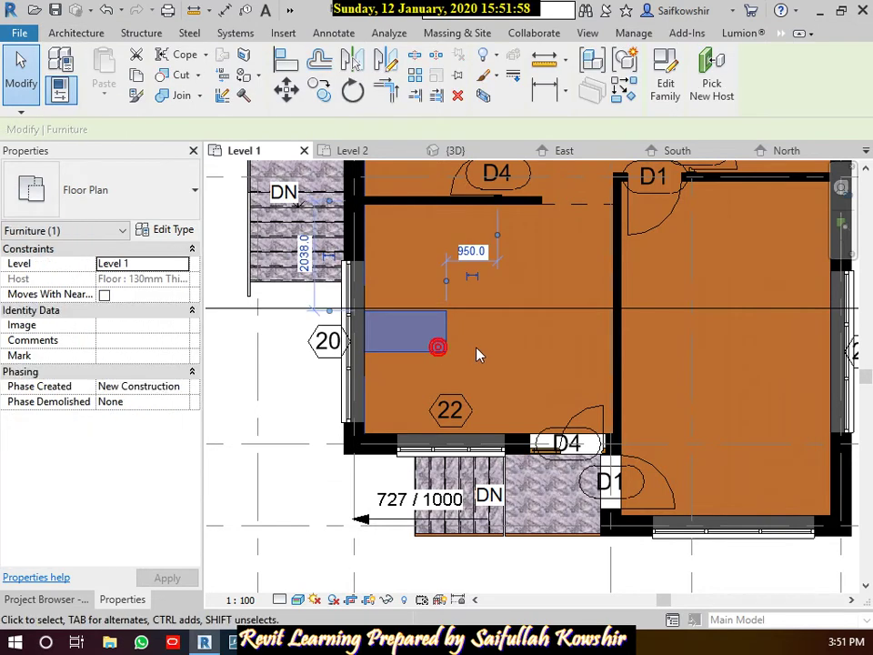
scroll(479, 352, down, 1)
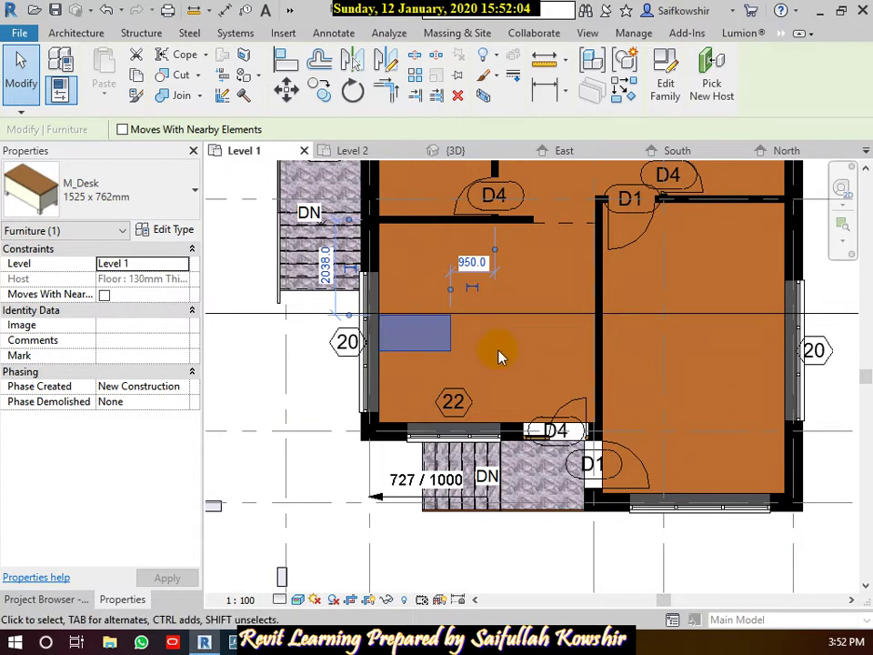
key(r)
key(o)
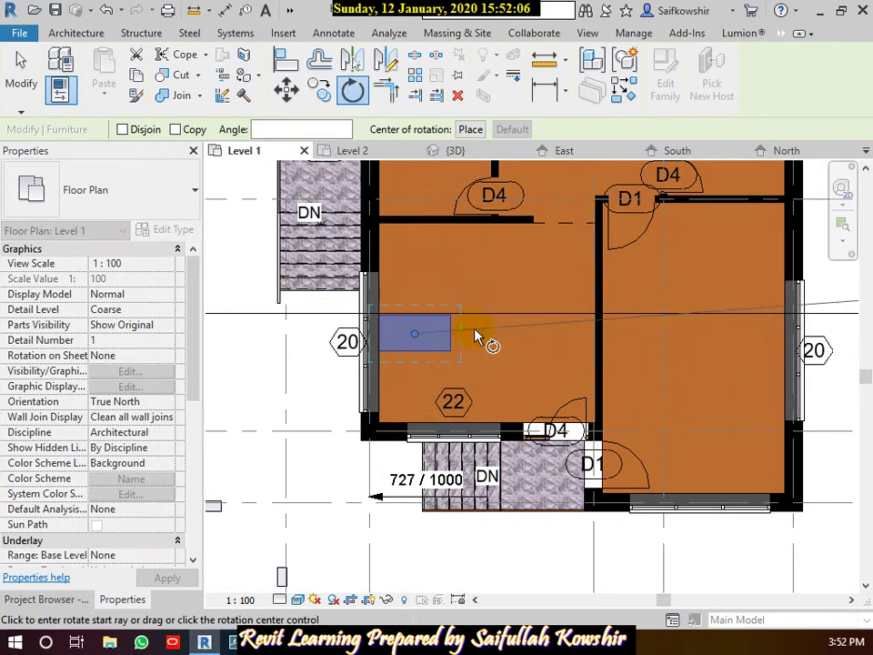
click(500, 336)
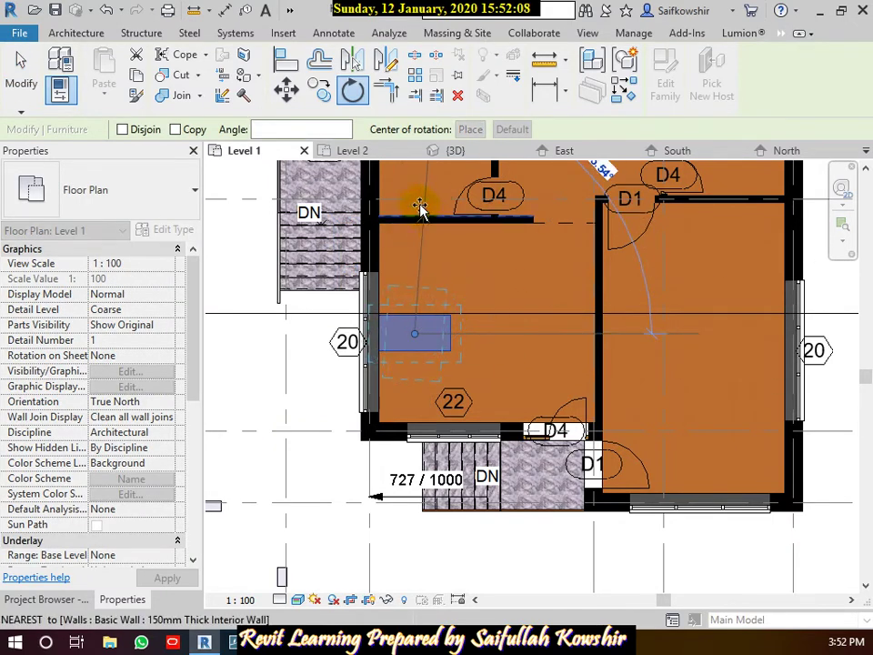
click(414, 176)
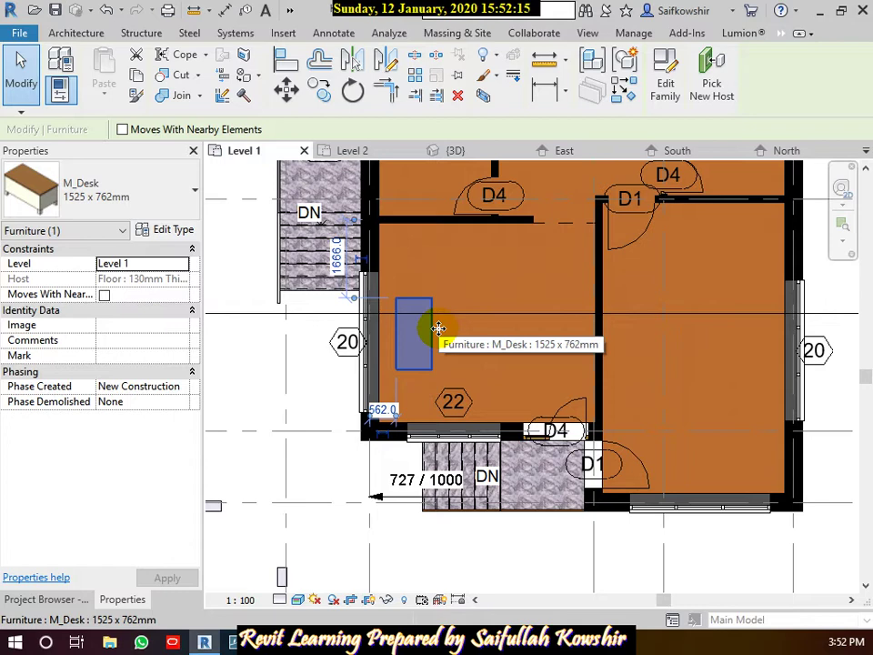
key(Delete)
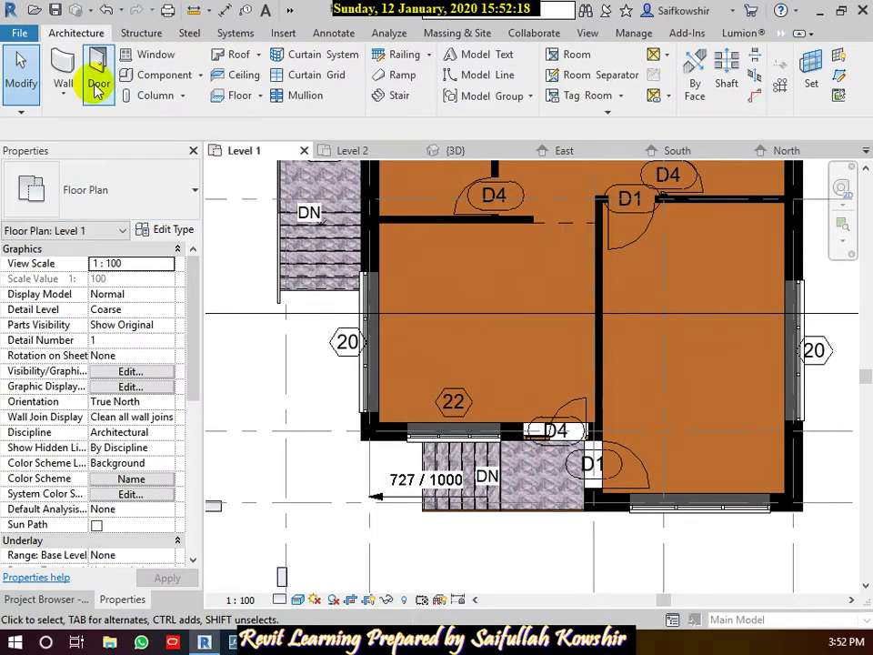
Place a new M_Desk 1525 x 762mm vertically in the middle of room 20
click(186, 76)
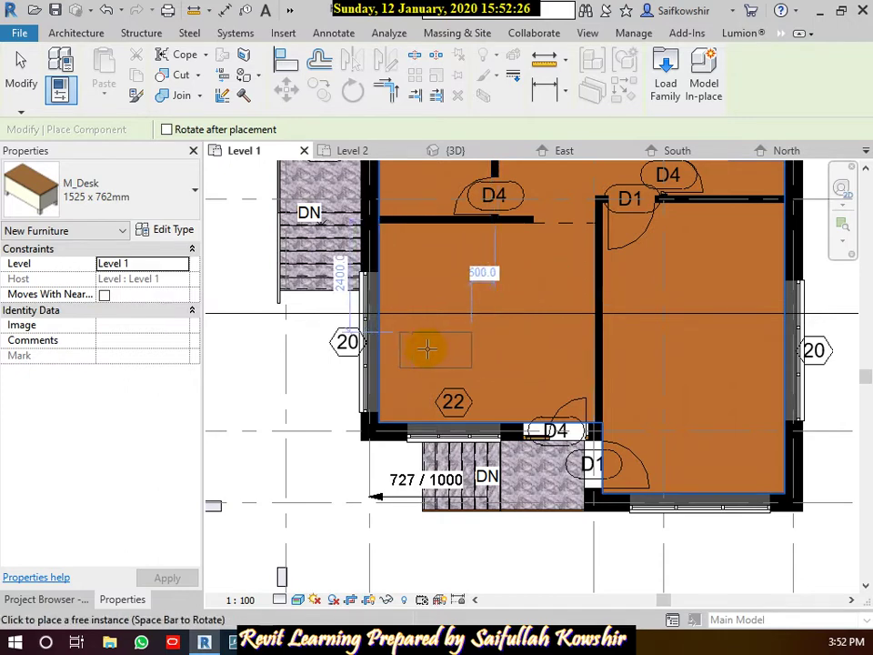
key(space)
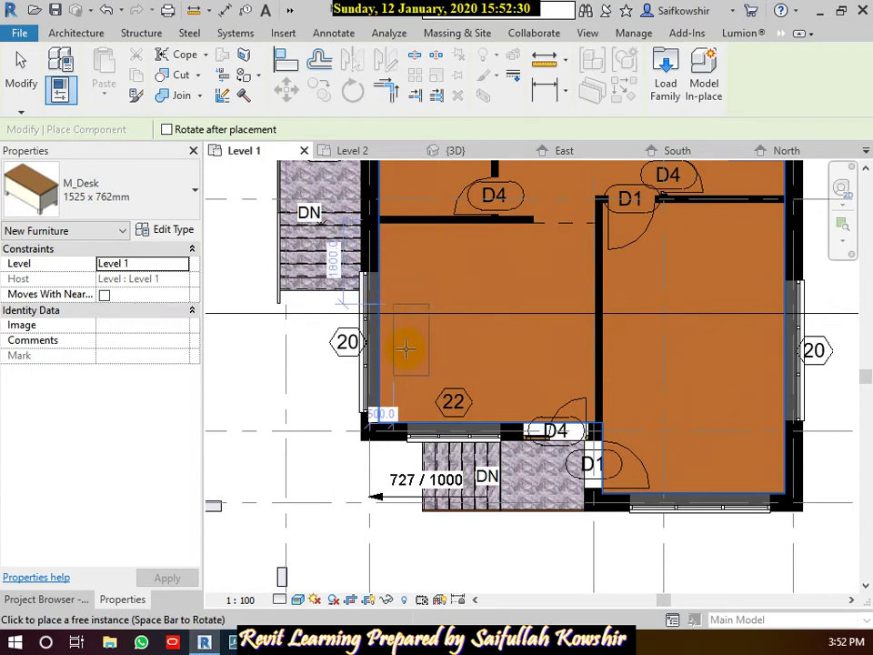
key(space)
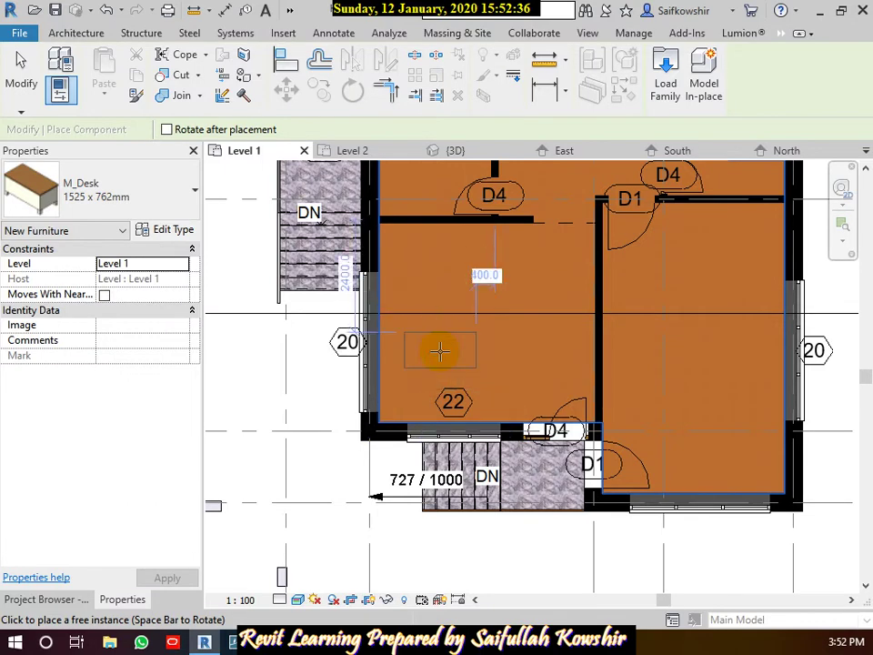
key(space)
click(515, 357)
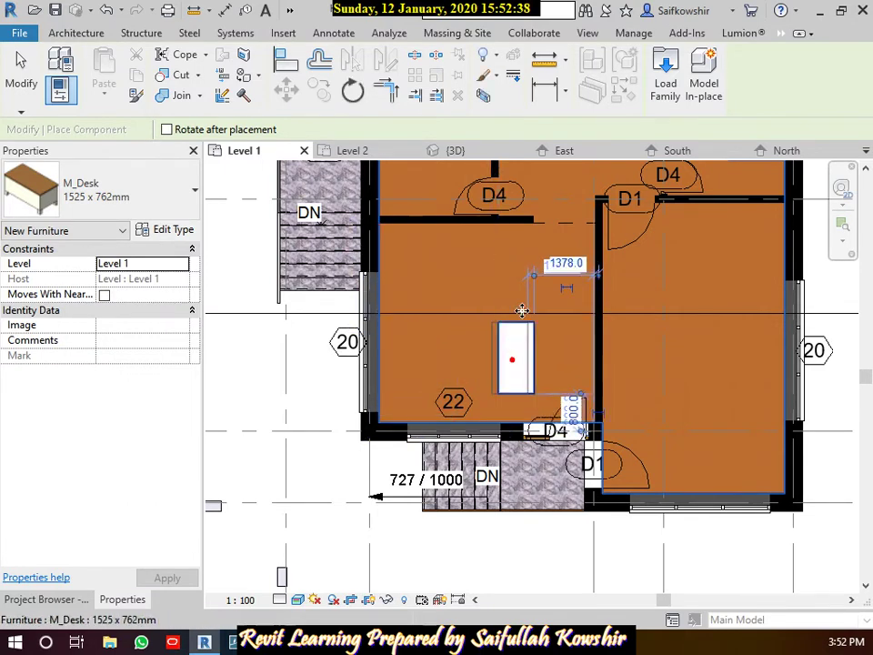
click(22, 84)
scroll(423, 325, down, 1)
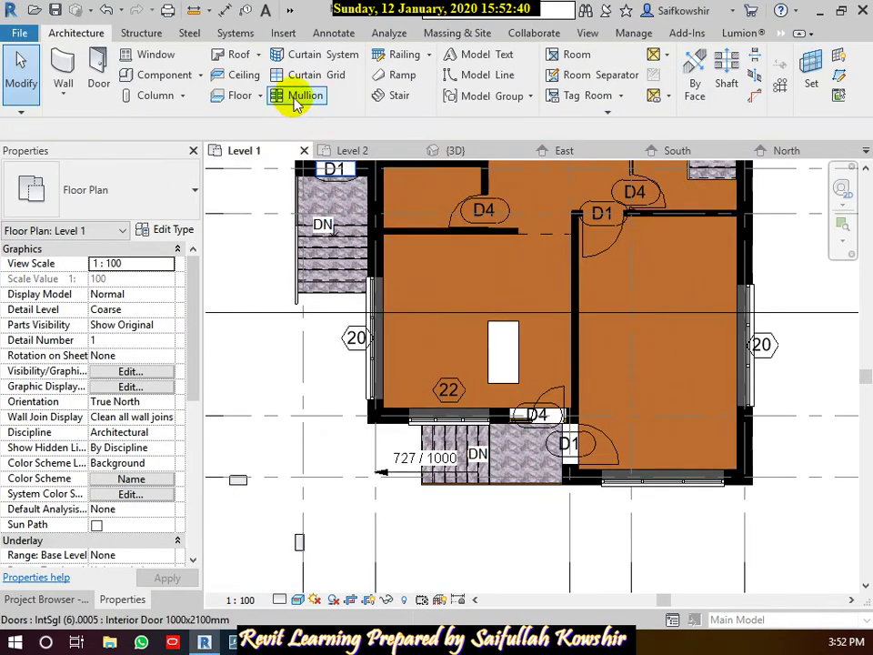
Draw a diagonal detail line across the room
click(345, 38)
click(374, 54)
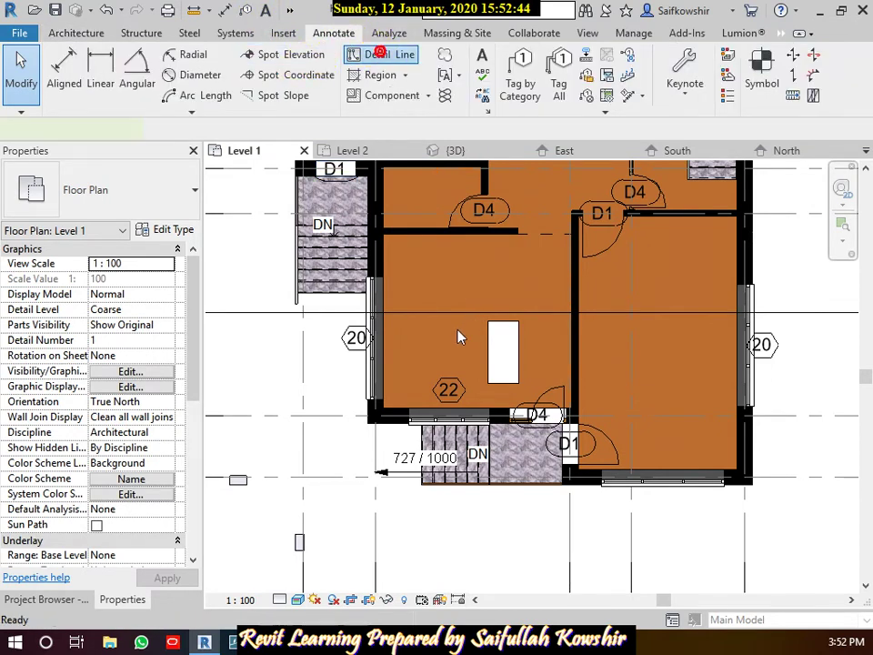
click(408, 366)
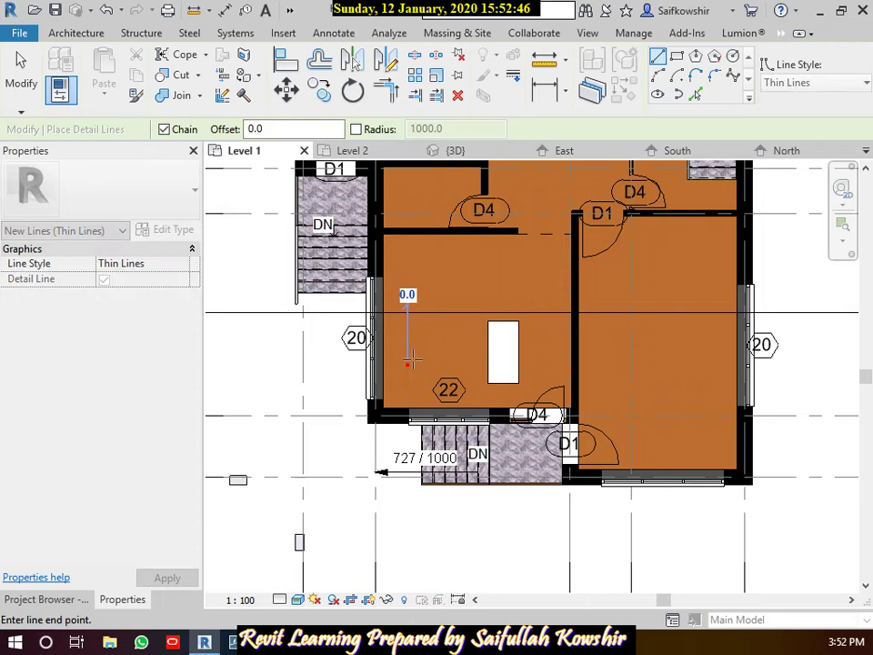
right_click(526, 263)
click(545, 276)
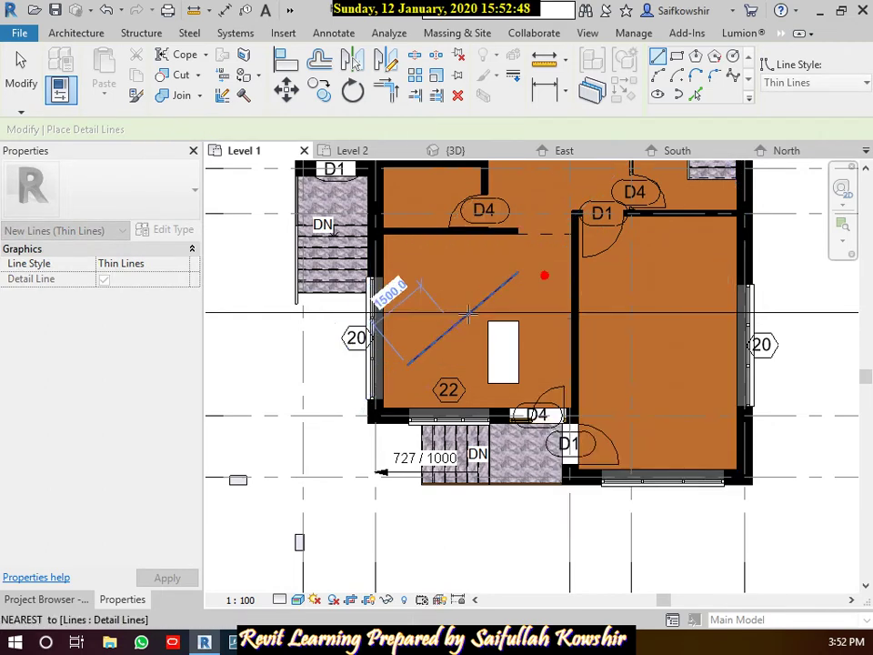
click(20, 82)
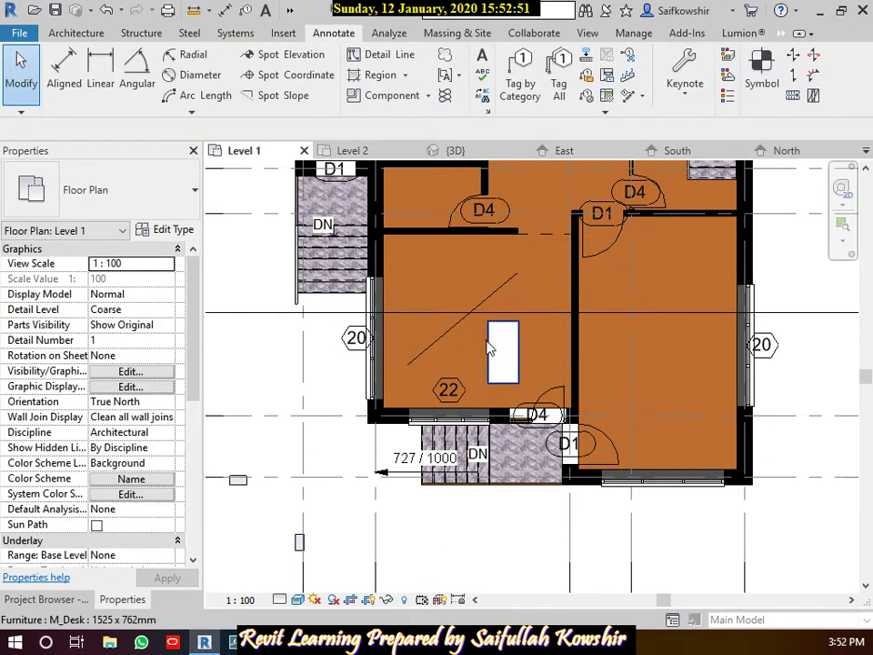
Select the vertical desk and delete it
click(491, 350)
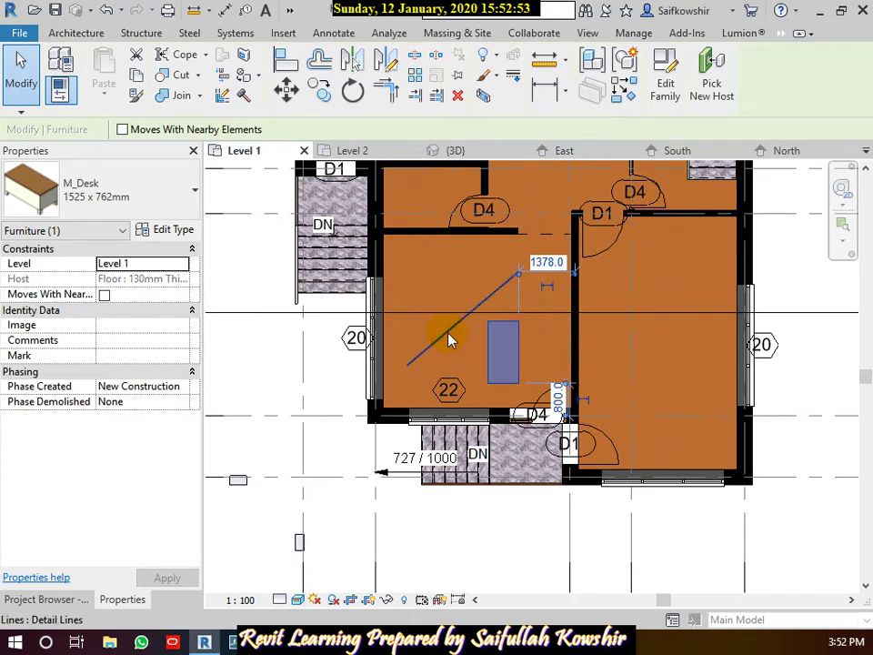
key(space)
key(space)
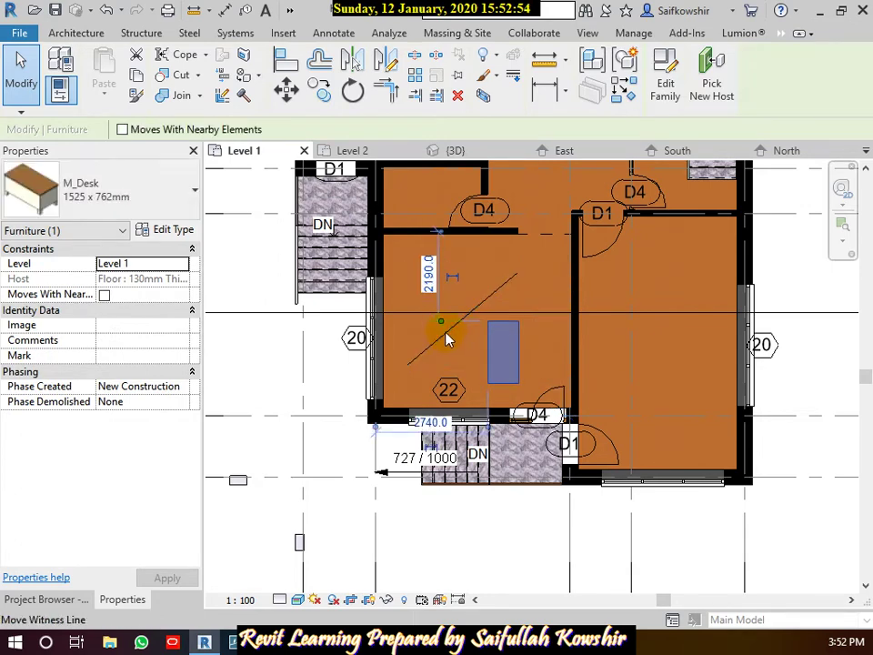
click(489, 300)
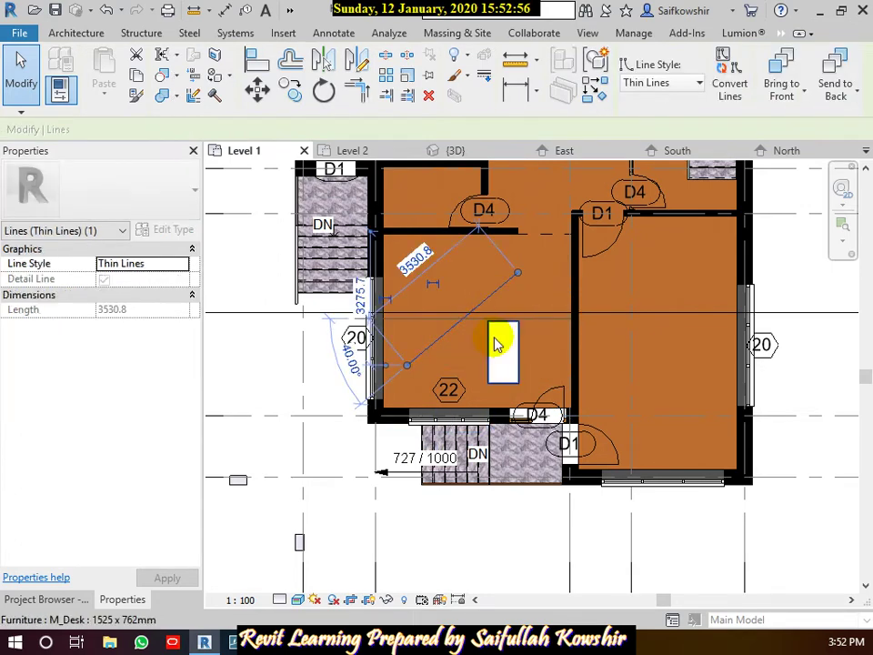
click(493, 329)
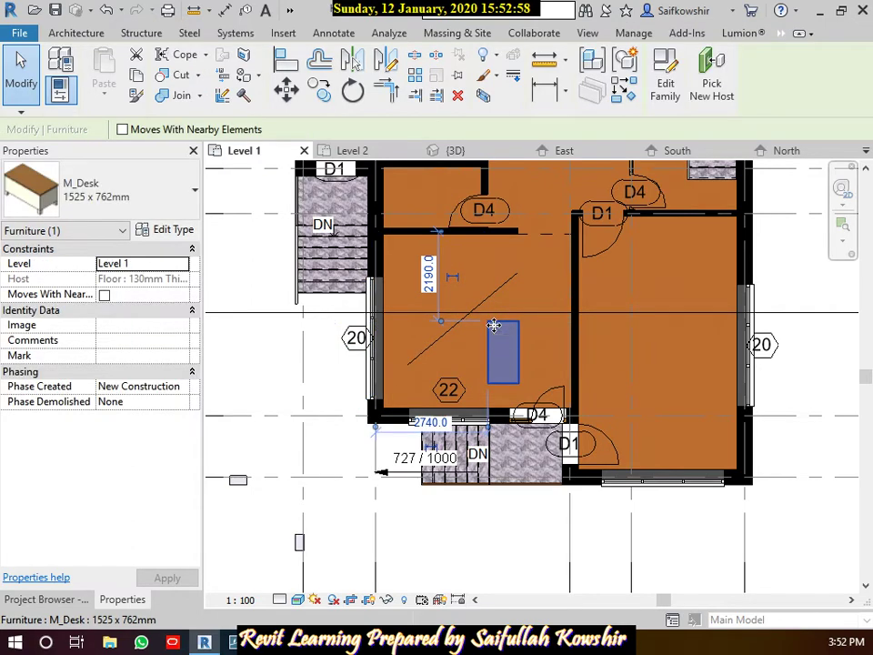
key(Delete)
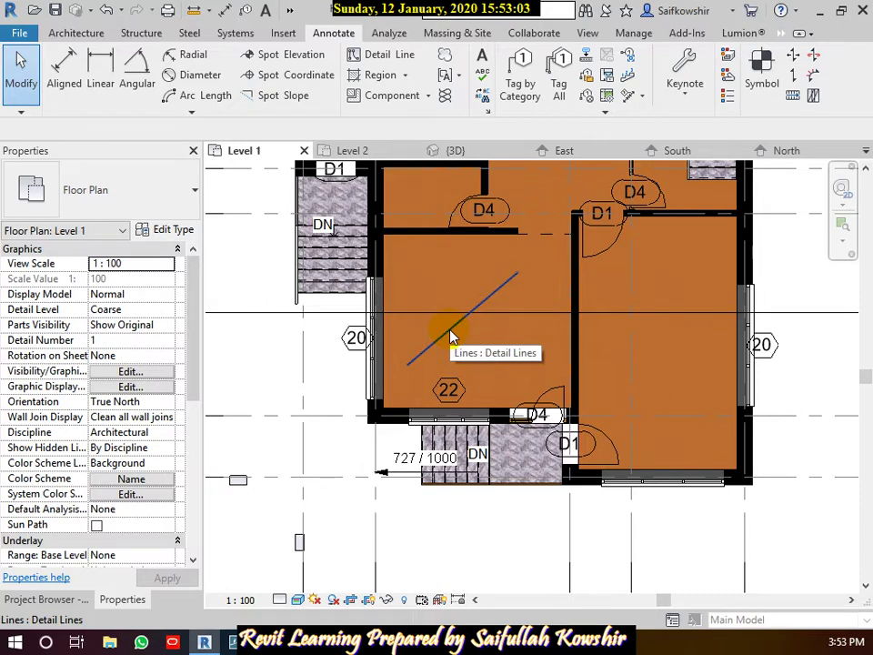
Start placing an M_Desk along the diagonal line, dismiss the save reminder, then cancel placement
scroll(452, 336, up, 2)
scroll(451, 329, up, 1)
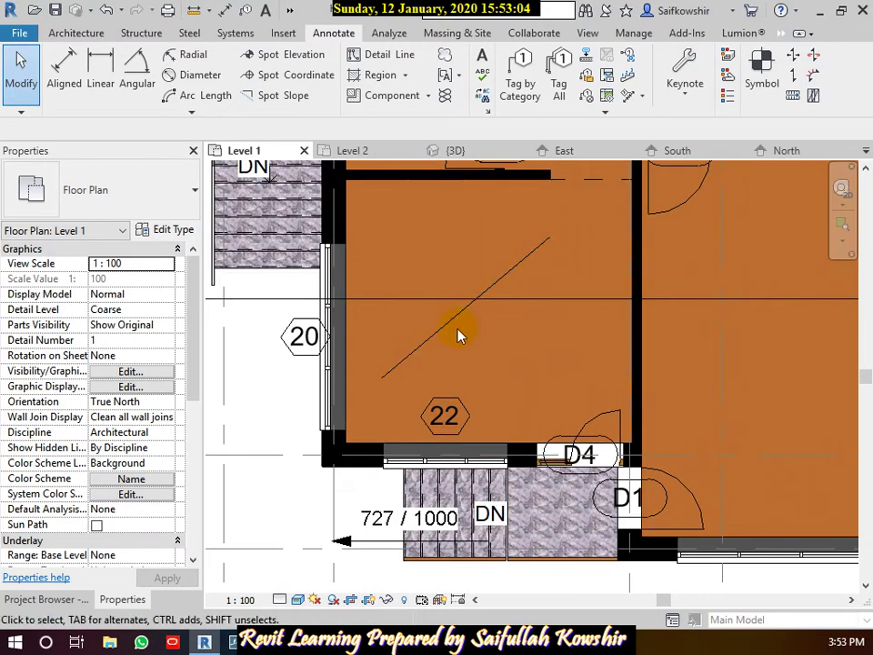
scroll(457, 336, down, 1)
scroll(473, 362, up, 1)
scroll(479, 351, up, 1)
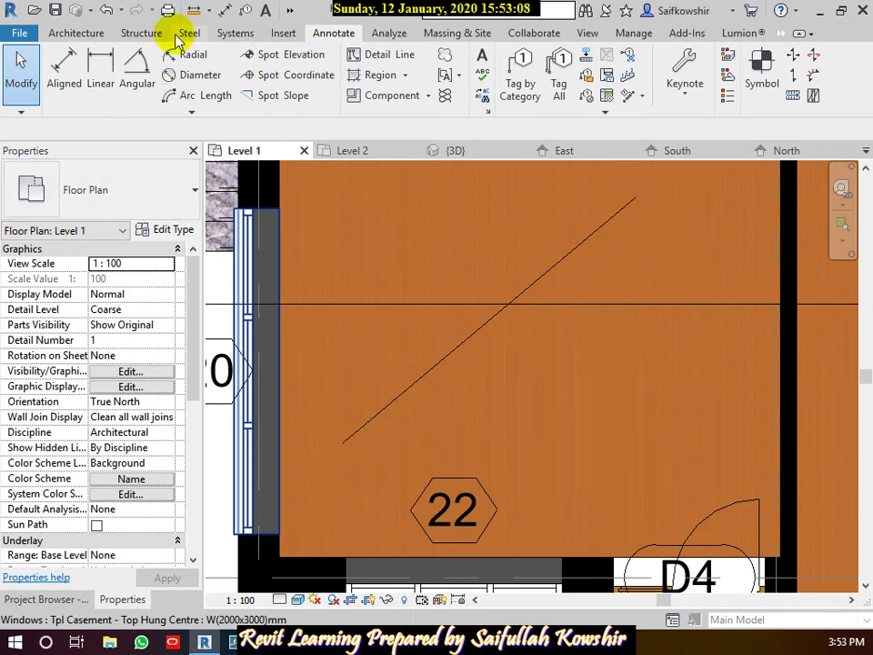
click(101, 35)
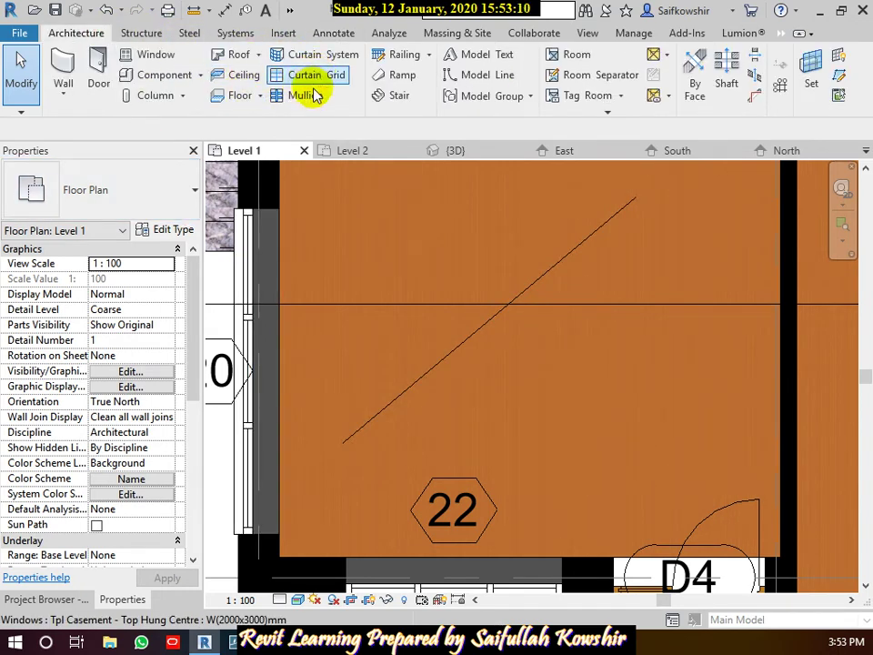
click(177, 78)
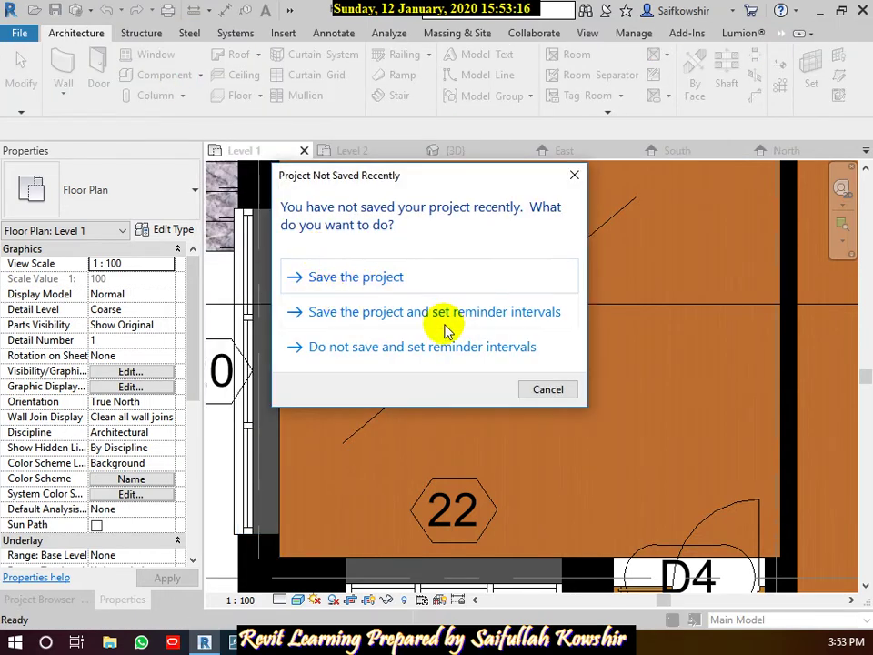
click(549, 389)
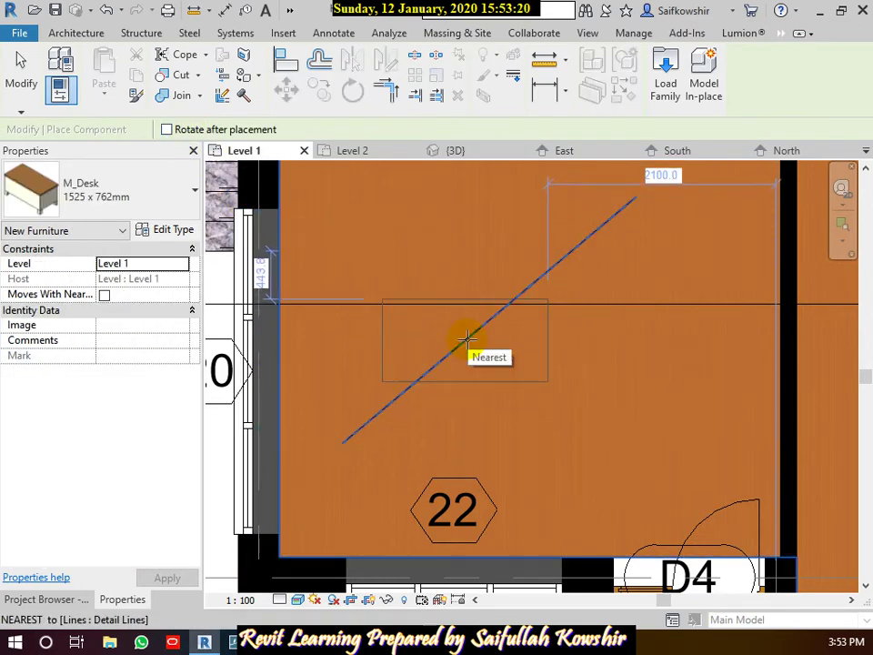
key(space)
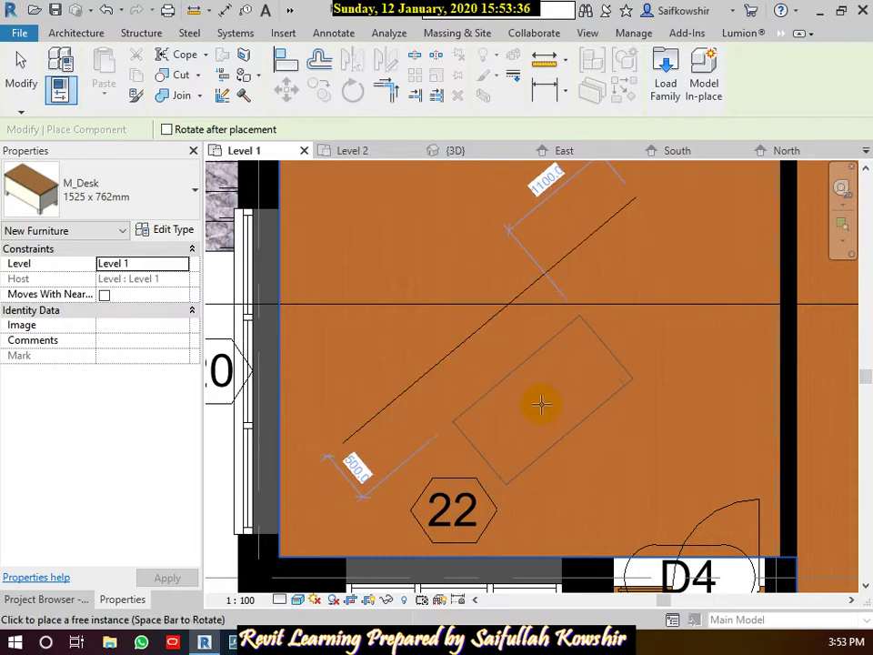
key(Escape)
key(Escape)
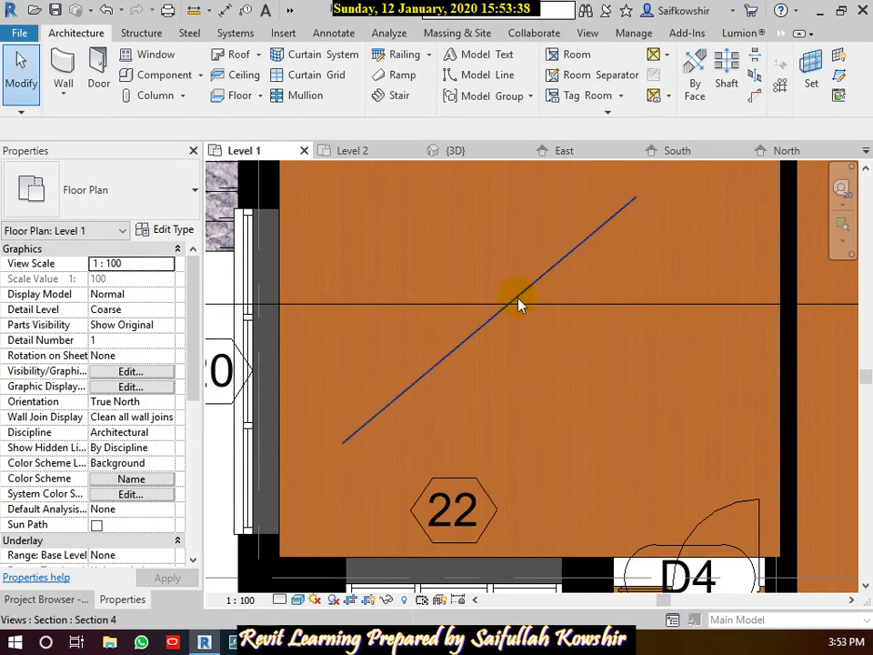
Drag the guide line's upper endpoint to a new diagonal angle
click(544, 280)
scroll(664, 264, down, 2)
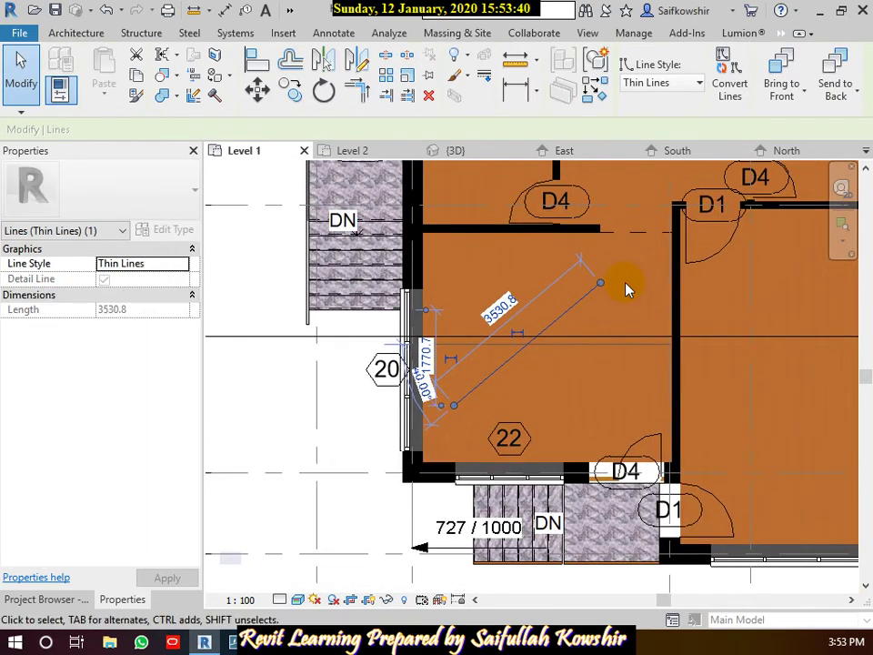
scroll(601, 328, up, 3)
scroll(457, 397, down, 2)
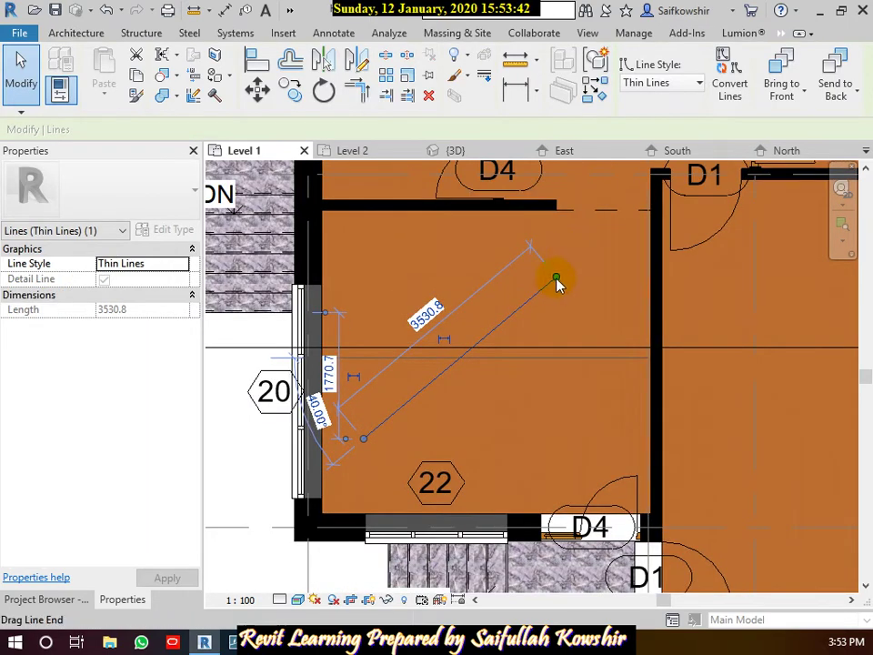
mouse_move(557, 278)
mouse_down()
mouse_move(489, 263)
mouse_move(492, 255)
mouse_up()
click(503, 290)
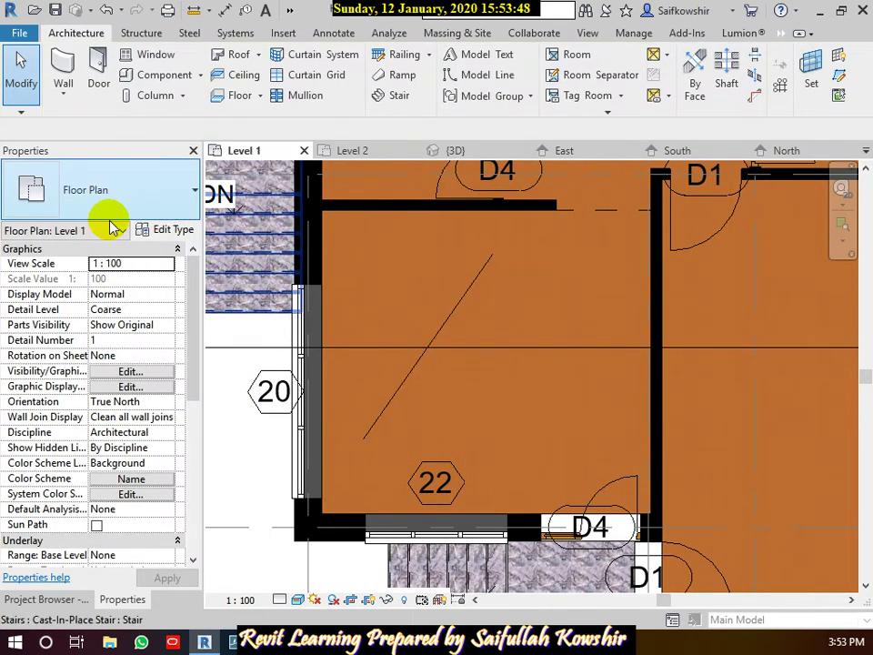
Place an M_Desk aligned to the diagonal guide line, then delete the line
click(200, 74)
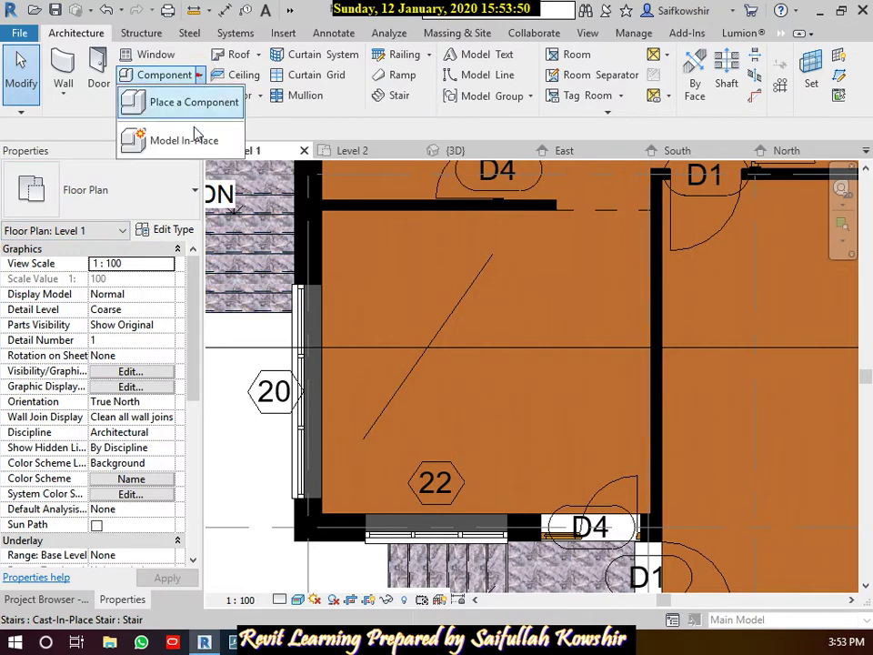
click(181, 101)
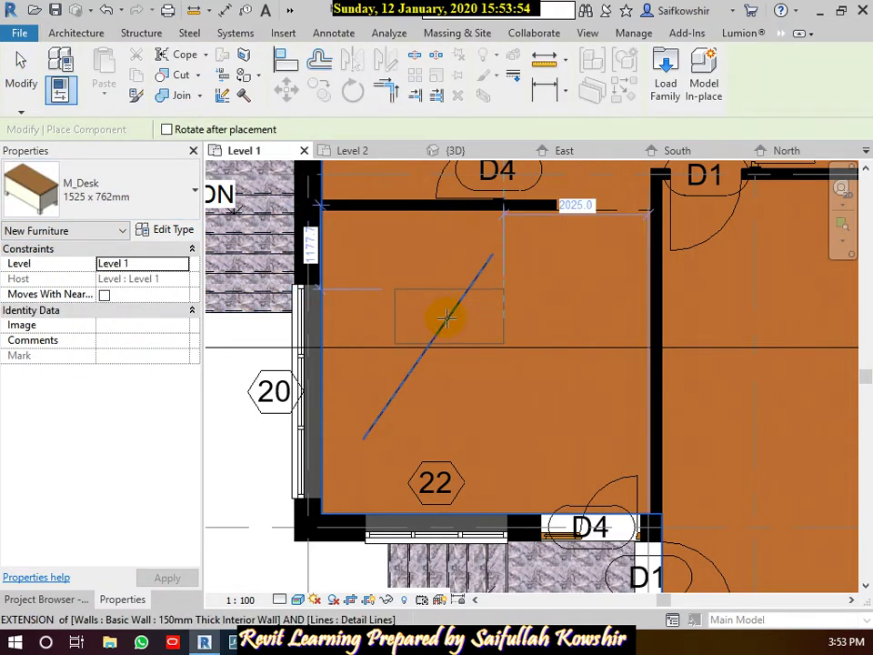
middle_drag(457, 313, 624, 317)
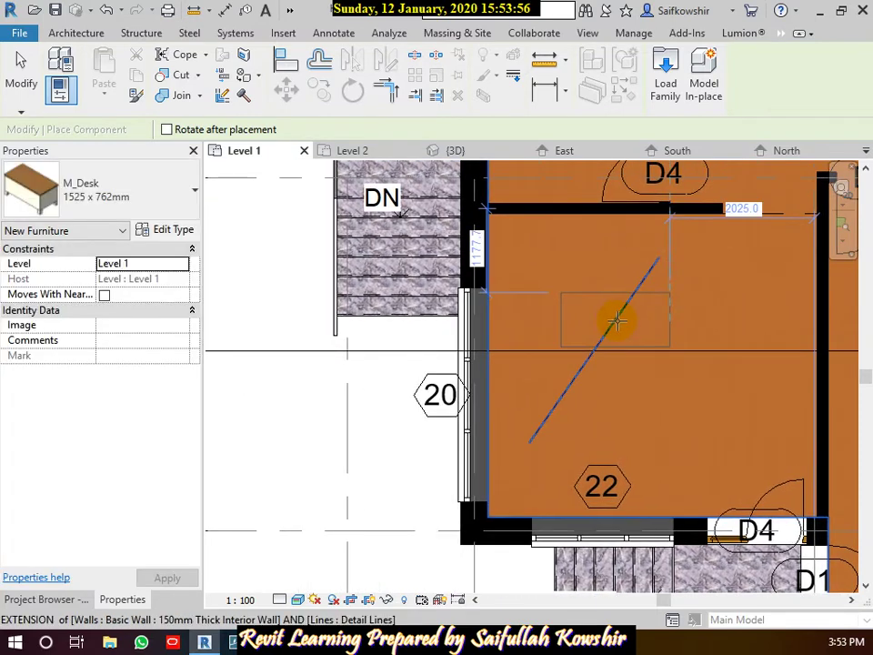
key(space)
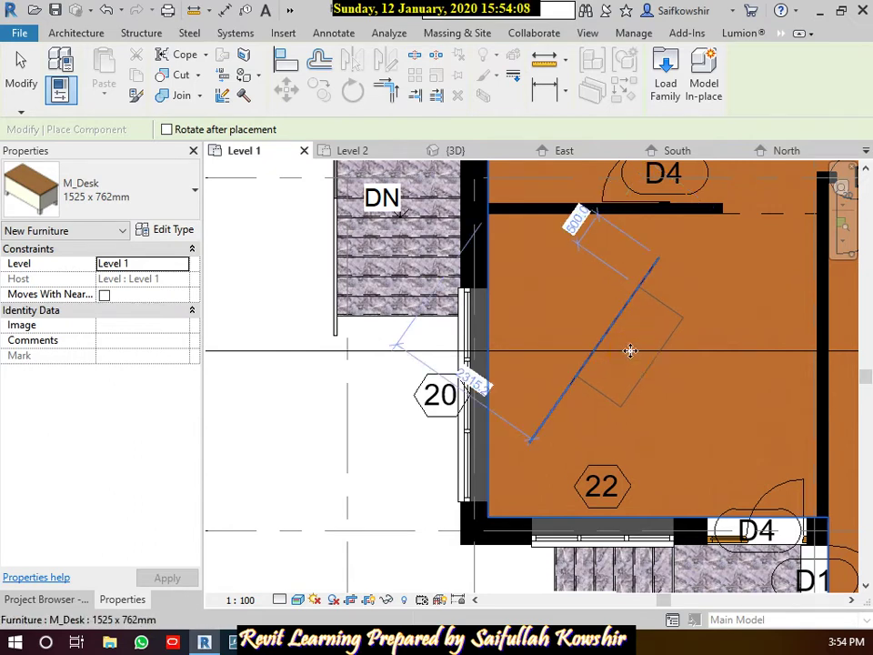
click(629, 351)
click(27, 80)
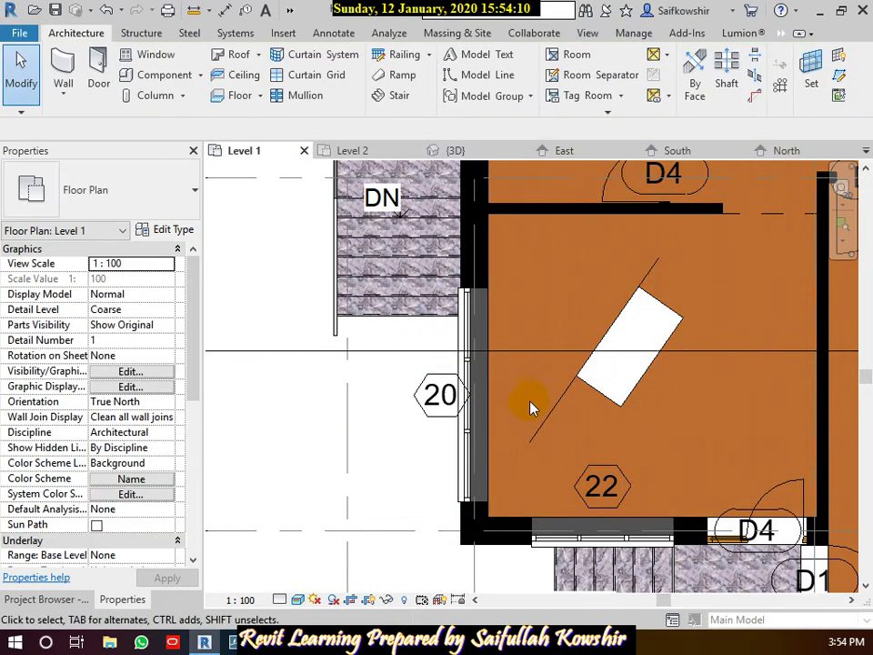
click(547, 414)
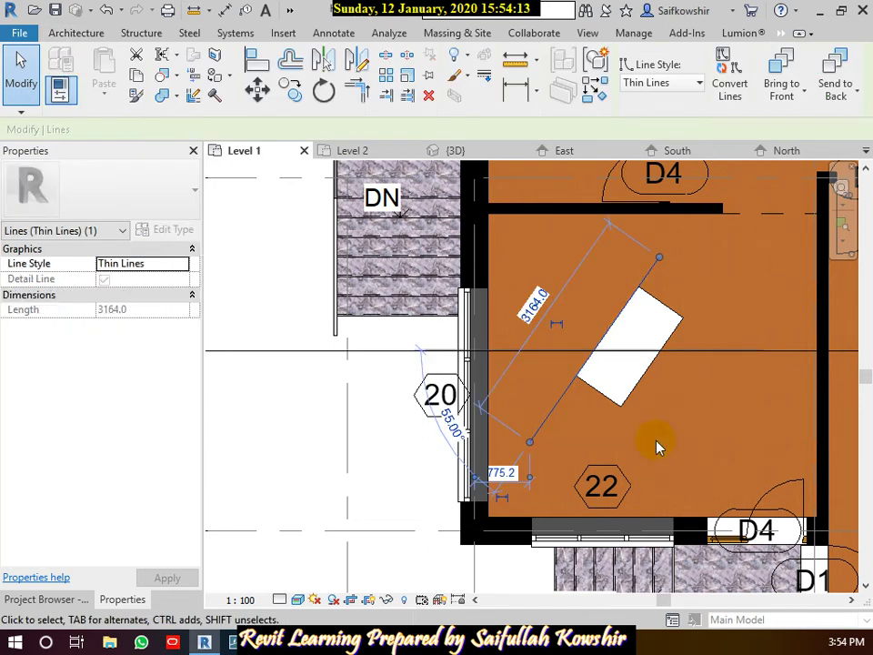
key(Delete)
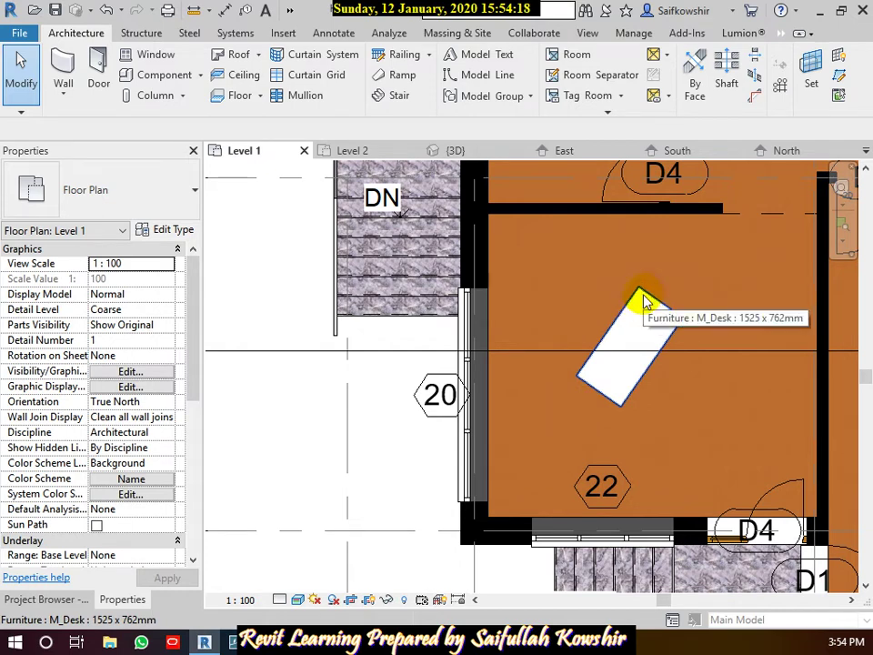
Delete the angled desk and restart M_Desk placement, zoomed out to the whole floor plan
click(638, 302)
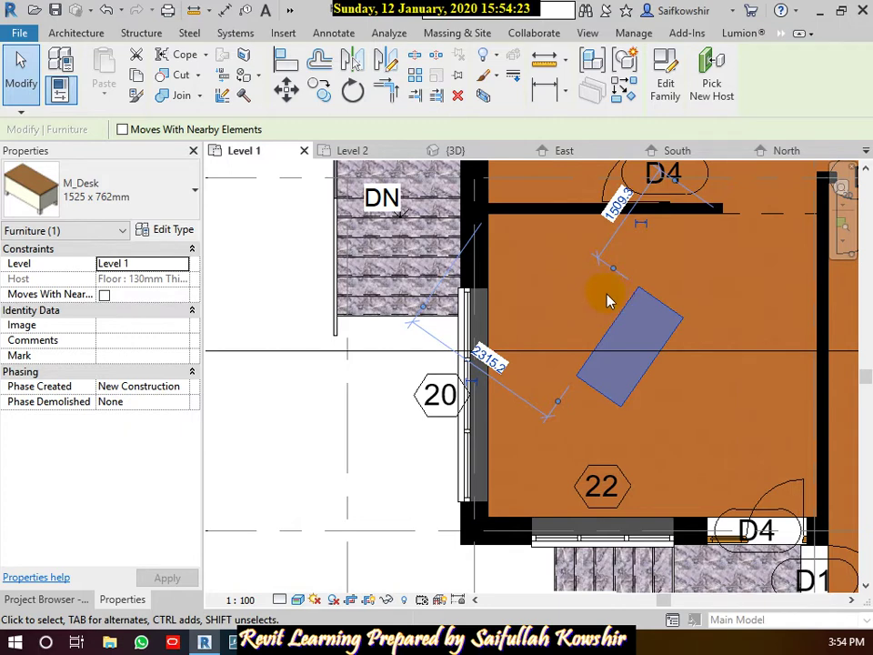
key(Delete)
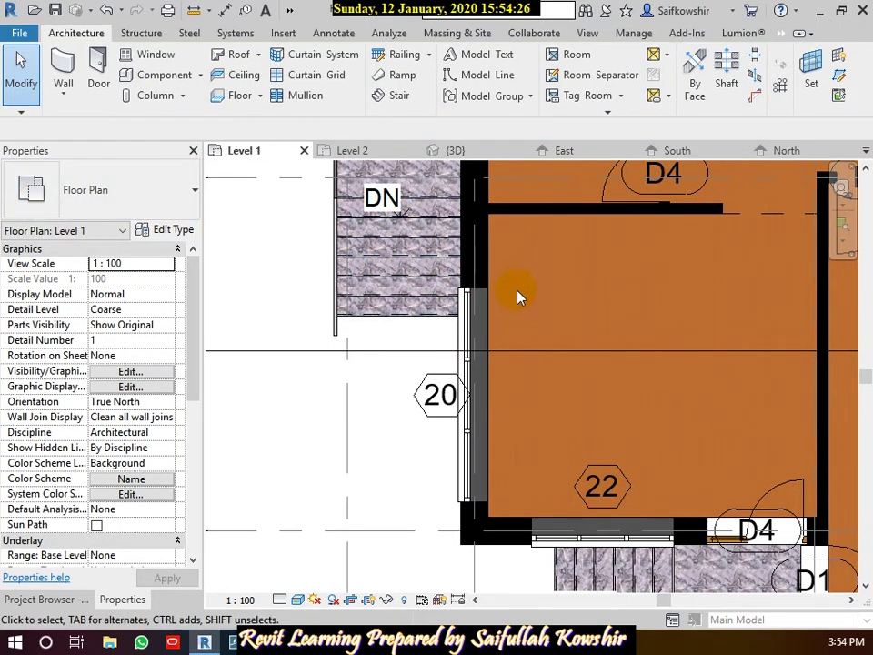
click(186, 76)
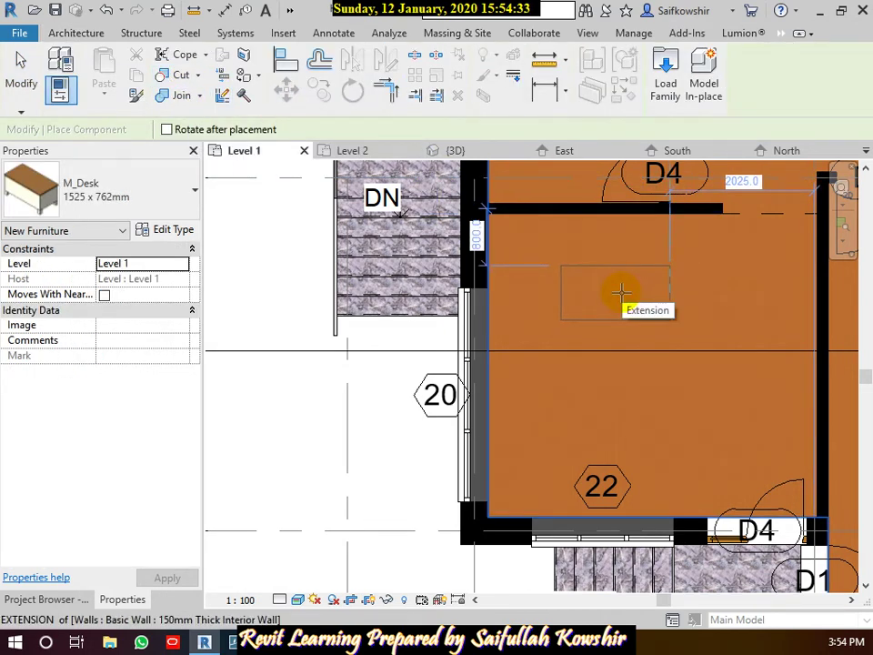
middle_drag(606, 275, 510, 521)
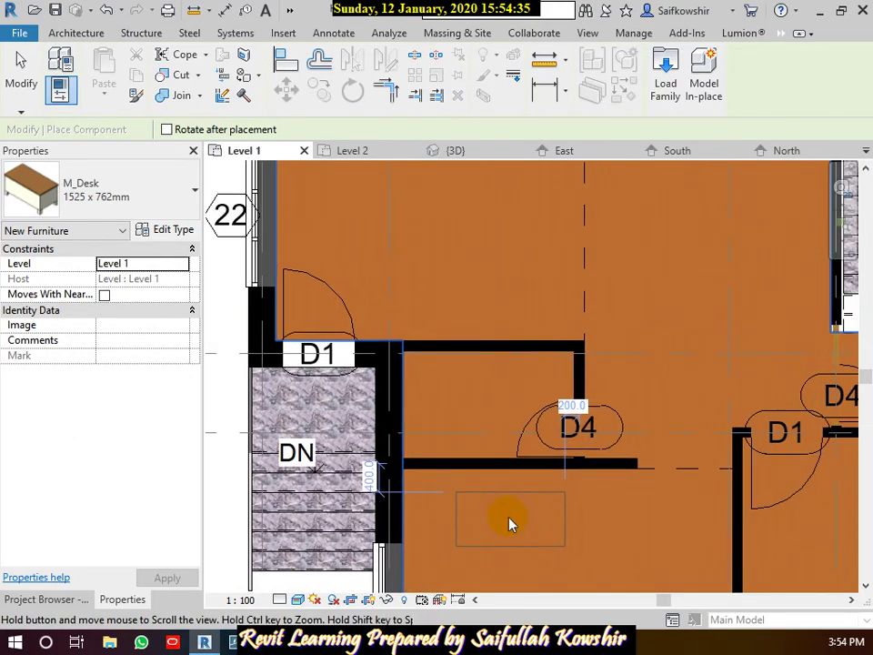
scroll(510, 520, down, 2)
scroll(516, 395, down, 2)
middle_drag(498, 258, 481, 464)
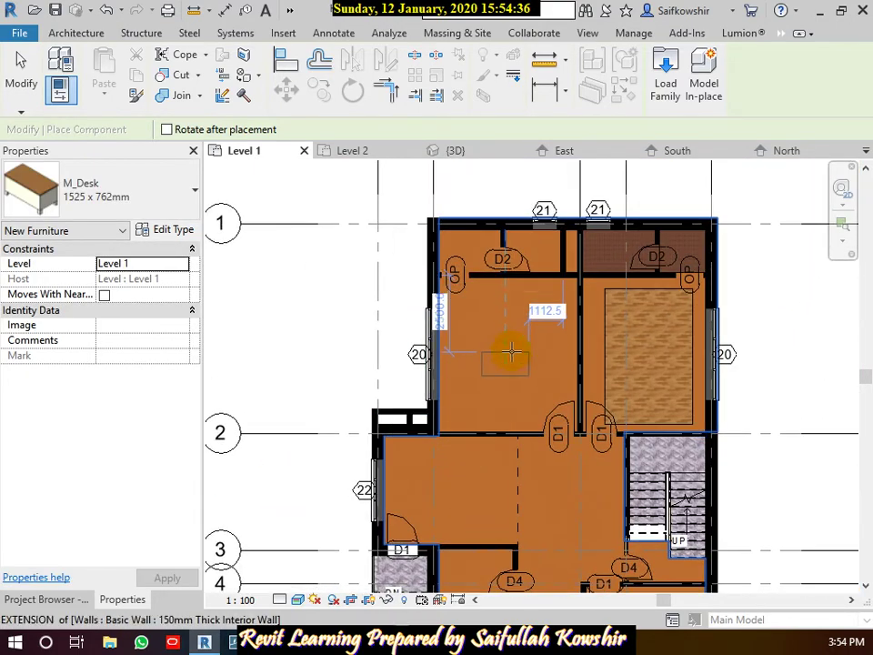
Open Load Family and browse the Revit Families library into the Furniture folder
click(667, 96)
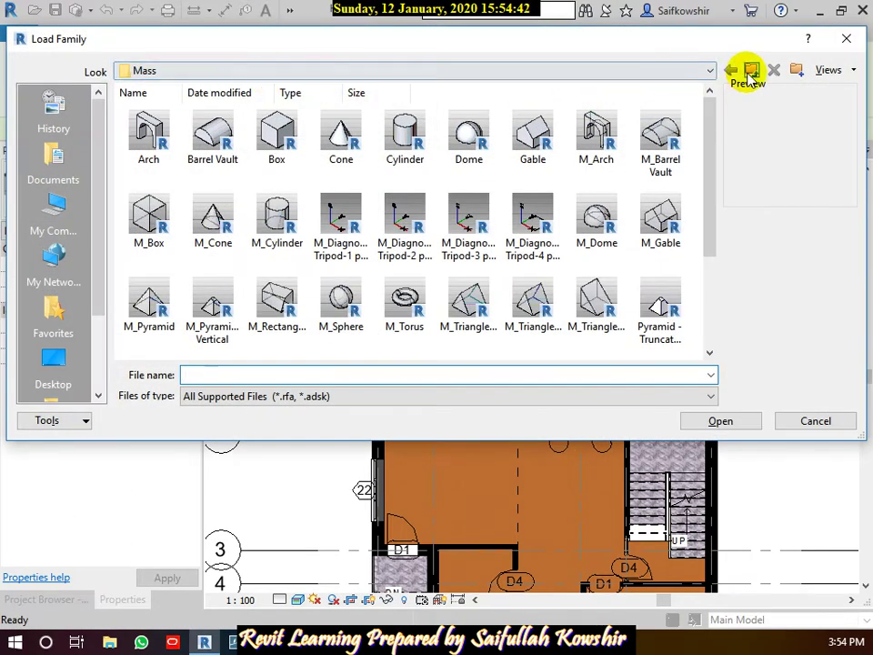
click(750, 70)
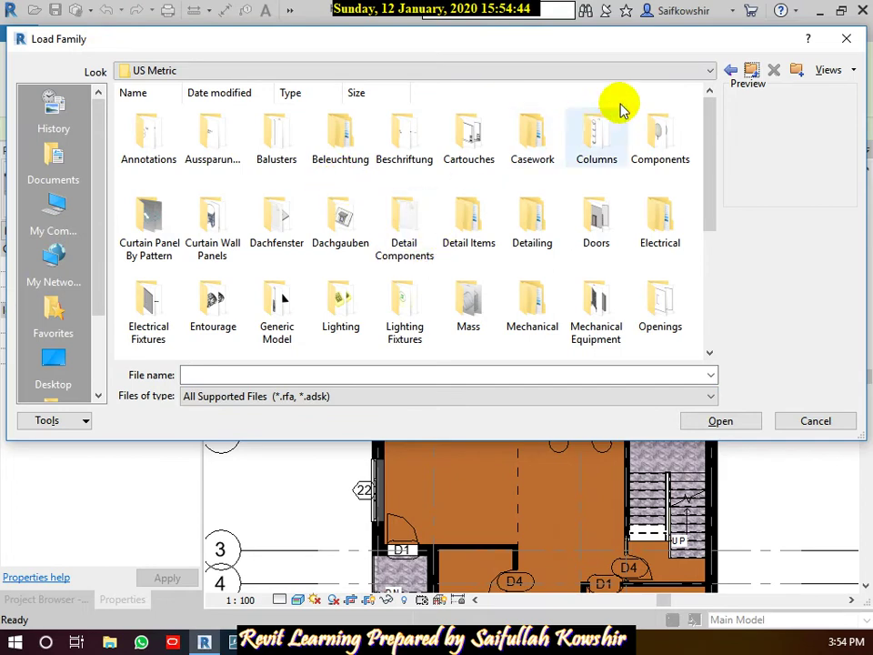
click(730, 72)
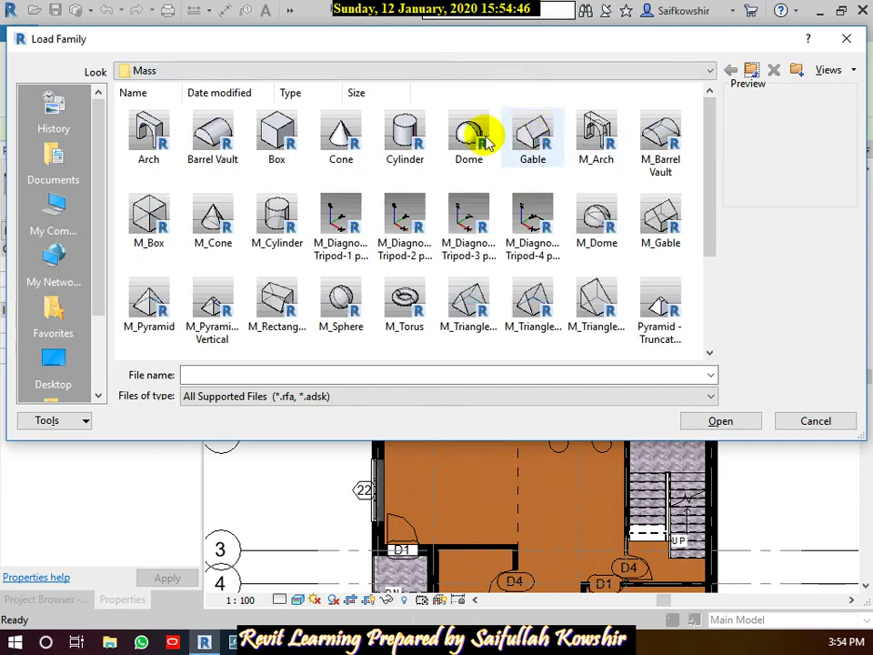
click(274, 71)
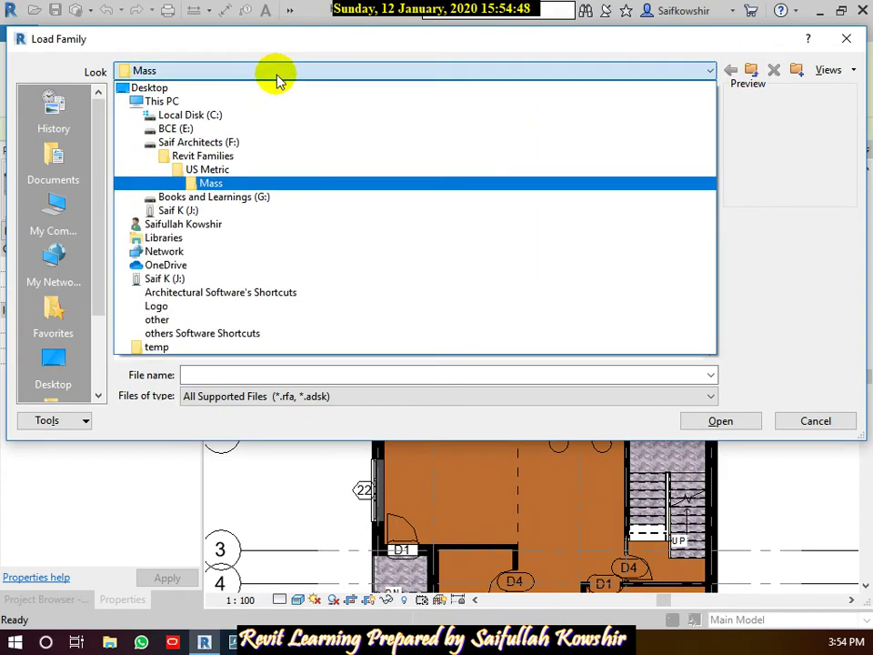
click(193, 152)
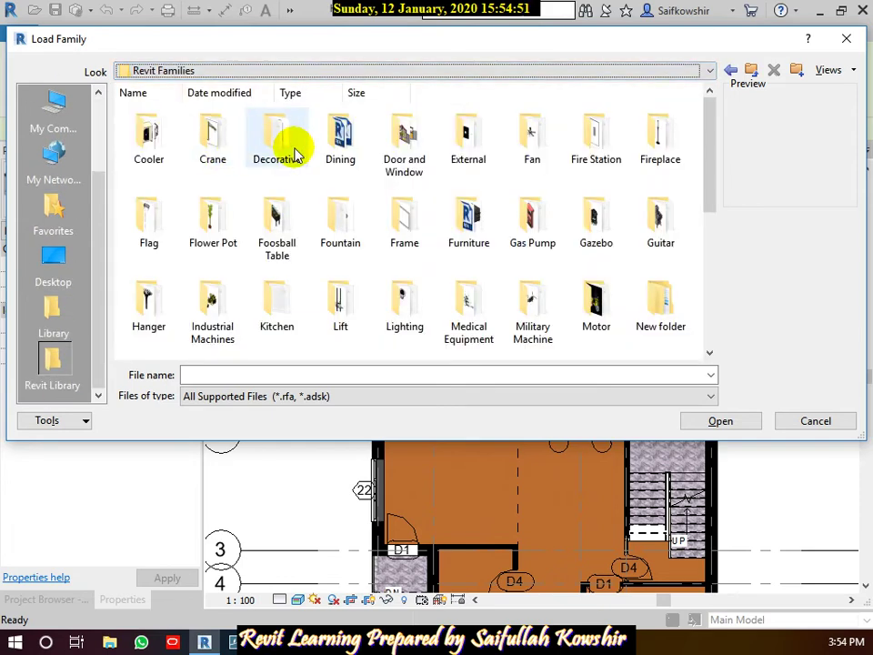
click(294, 155)
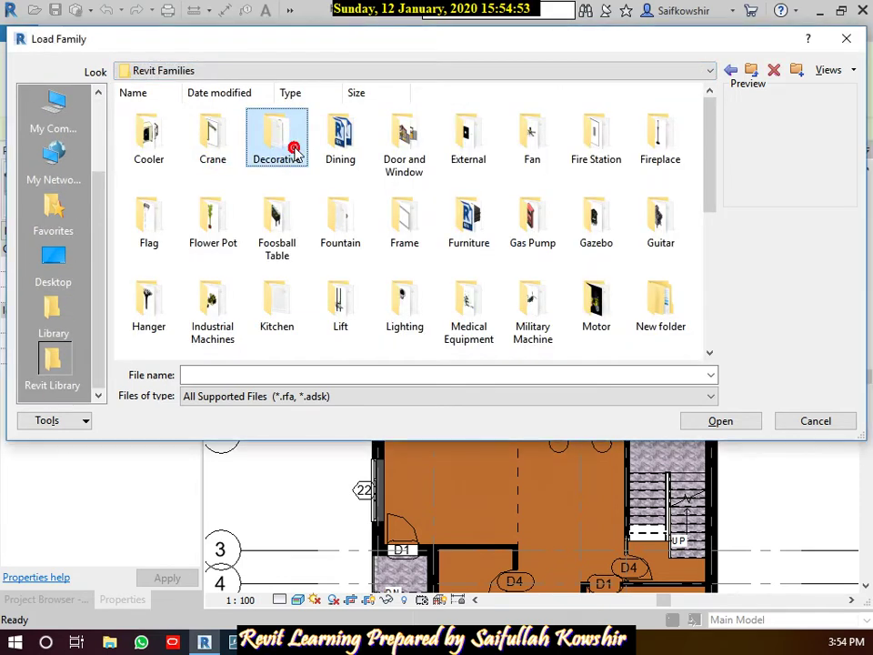
click(333, 153)
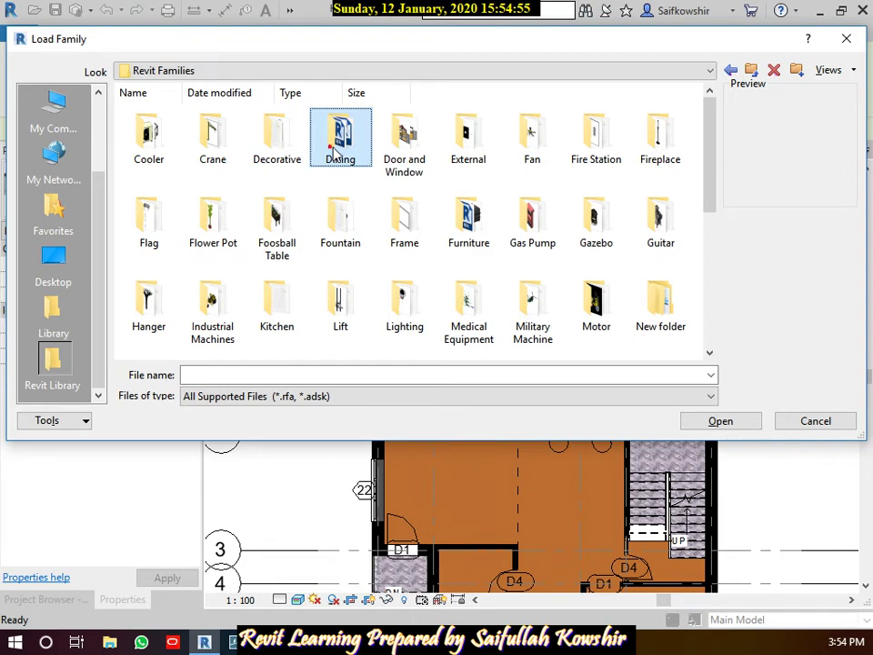
click(388, 153)
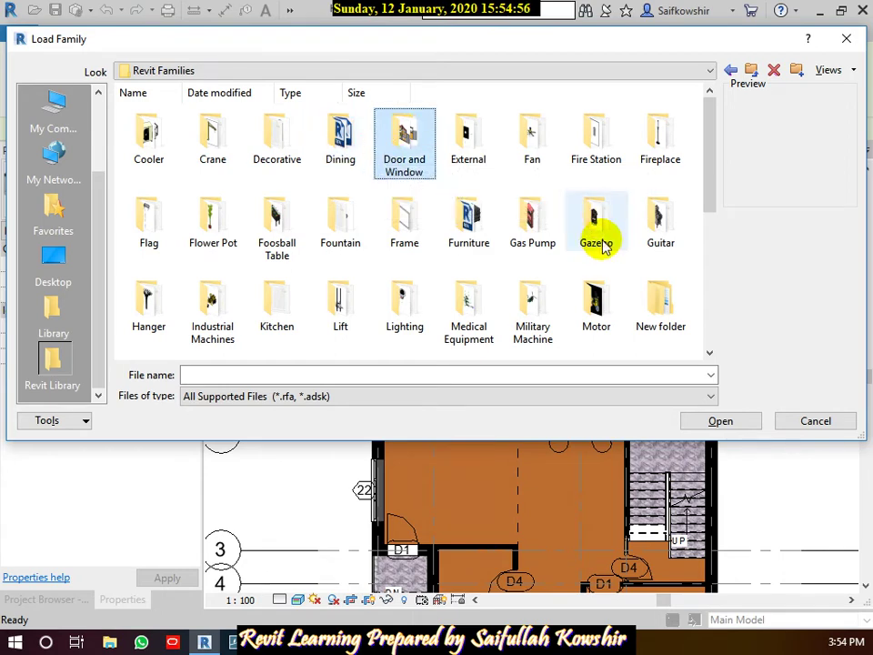
double_click(477, 223)
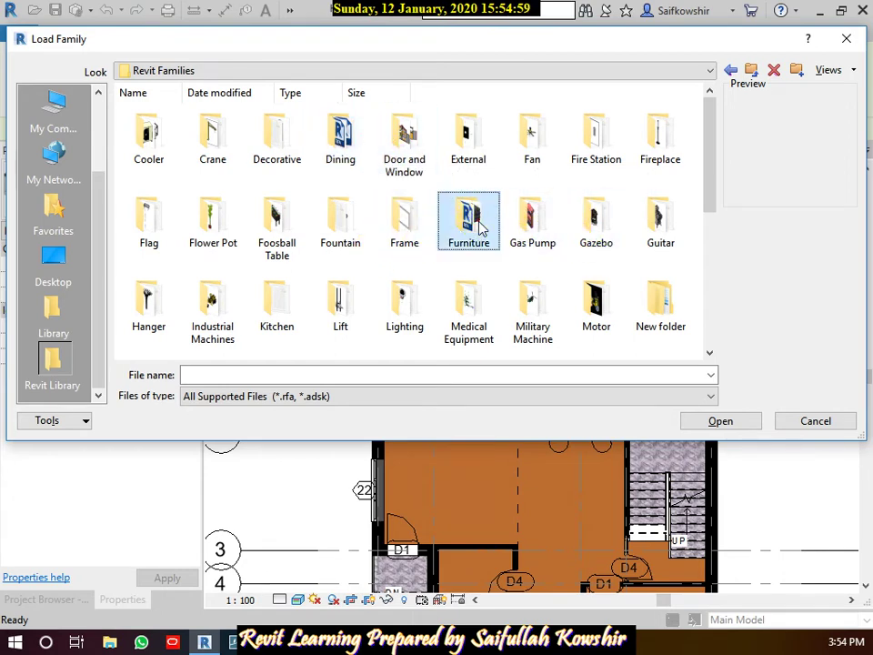
scroll(418, 260, down, 3)
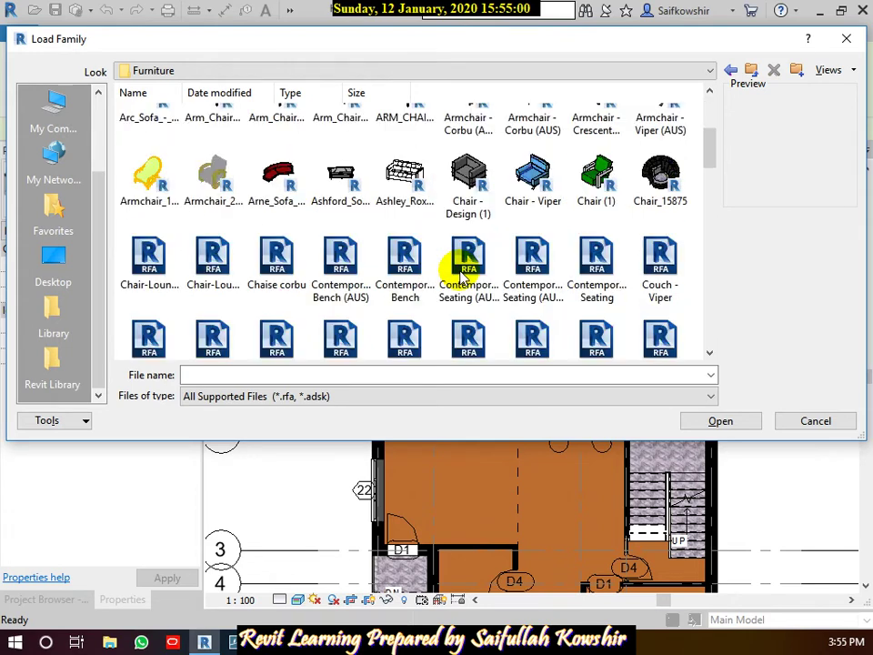
scroll(503, 283, down, 5)
scroll(504, 285, up, 3)
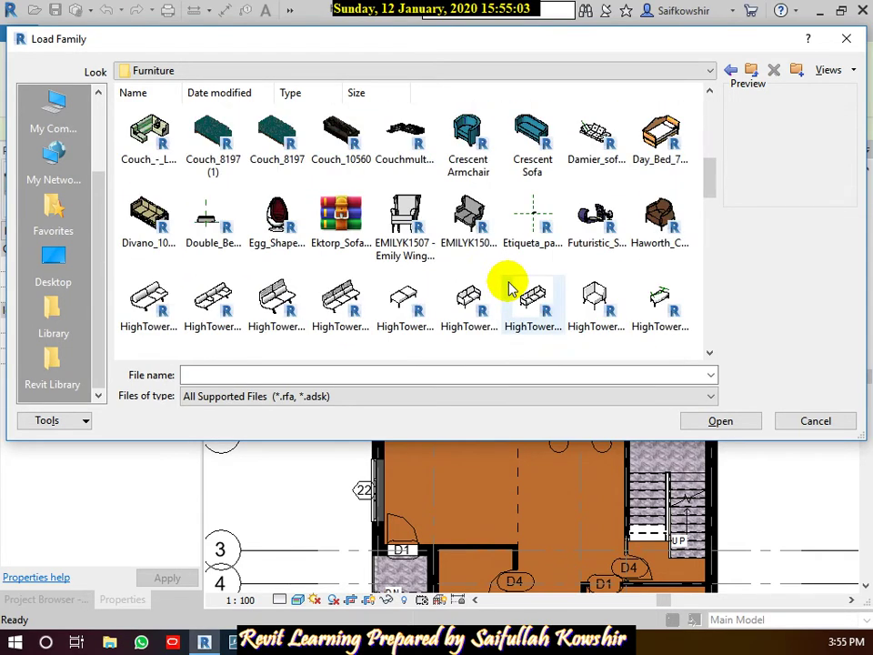
Return to Revit Families, look through other folders, and reopen the Furniture folder
click(729, 69)
click(540, 227)
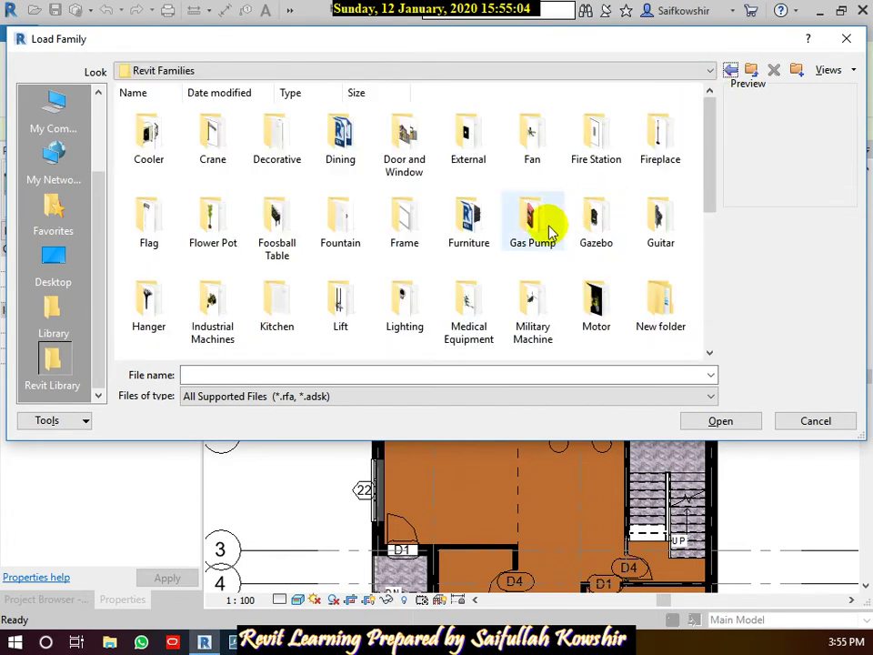
click(600, 232)
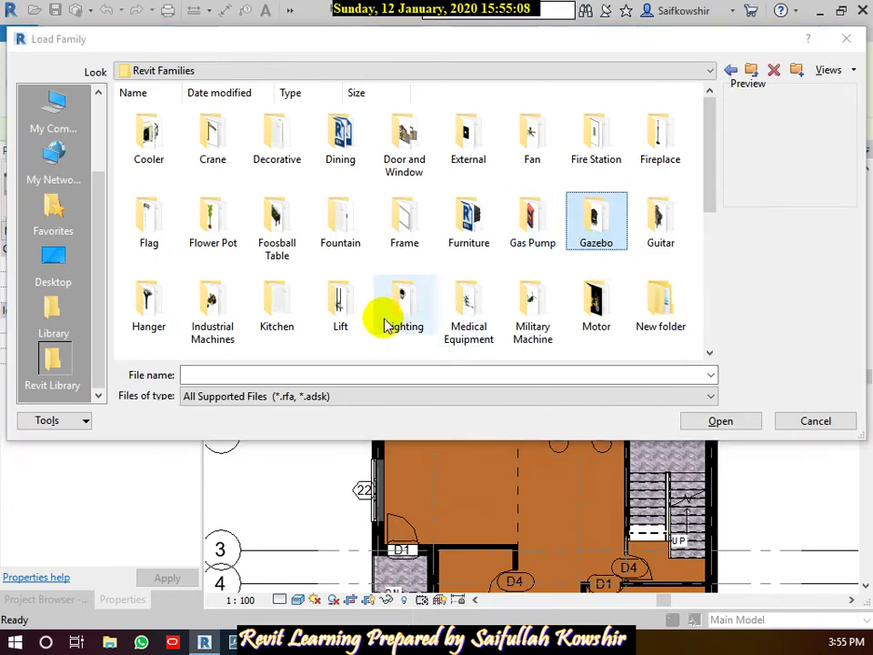
click(230, 242)
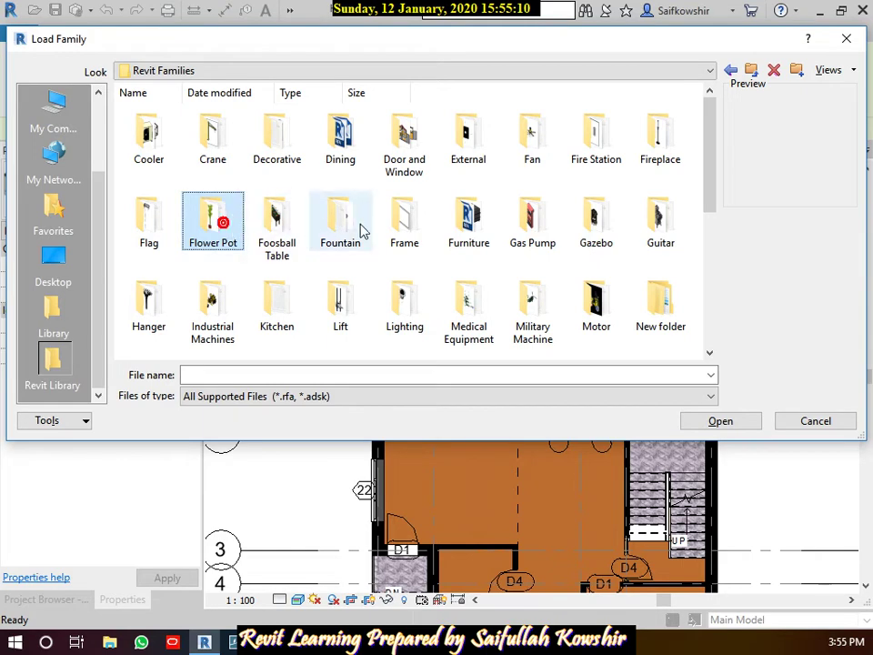
scroll(462, 174, down, 3)
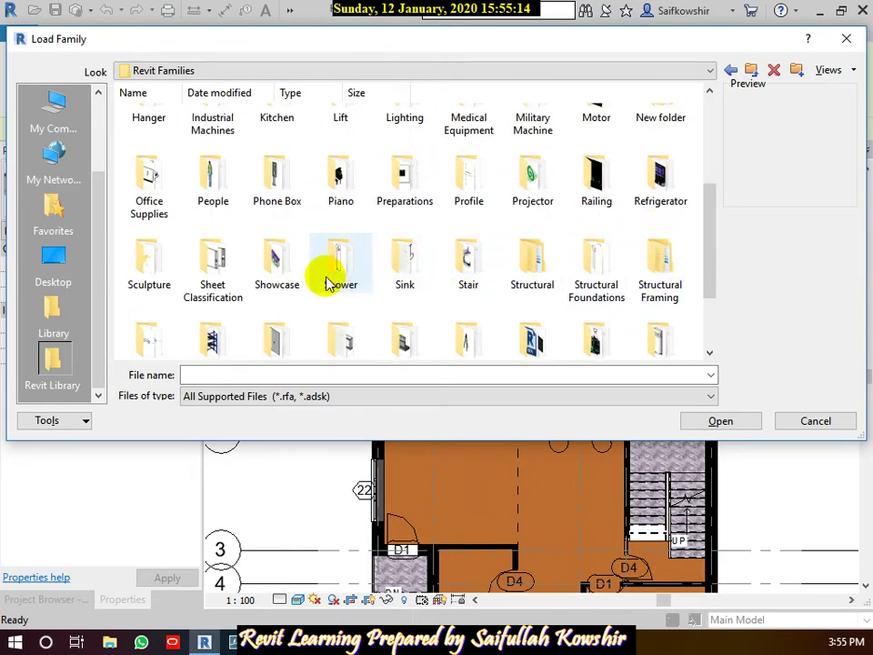
scroll(450, 310, down, 2)
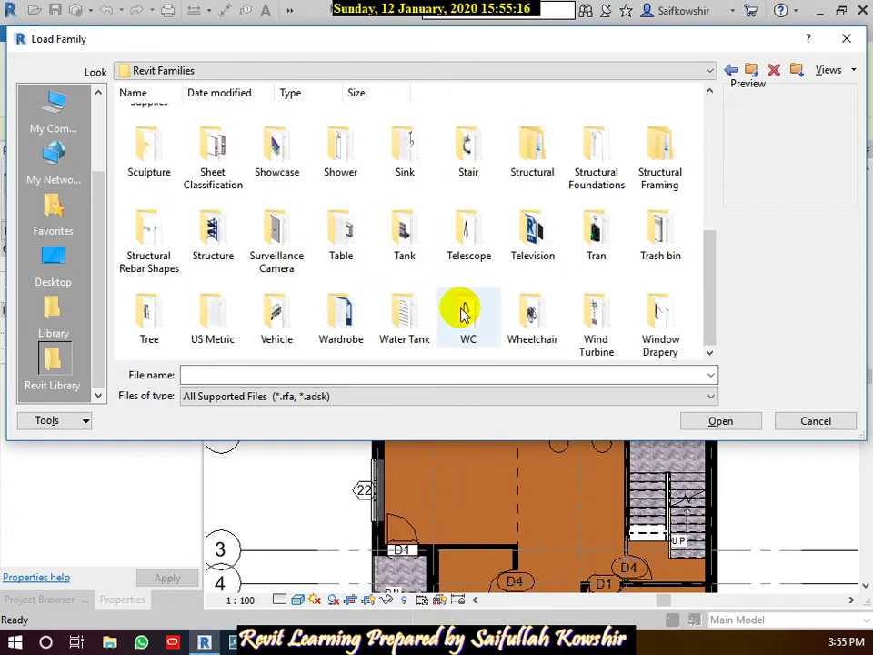
scroll(536, 227, up, 5)
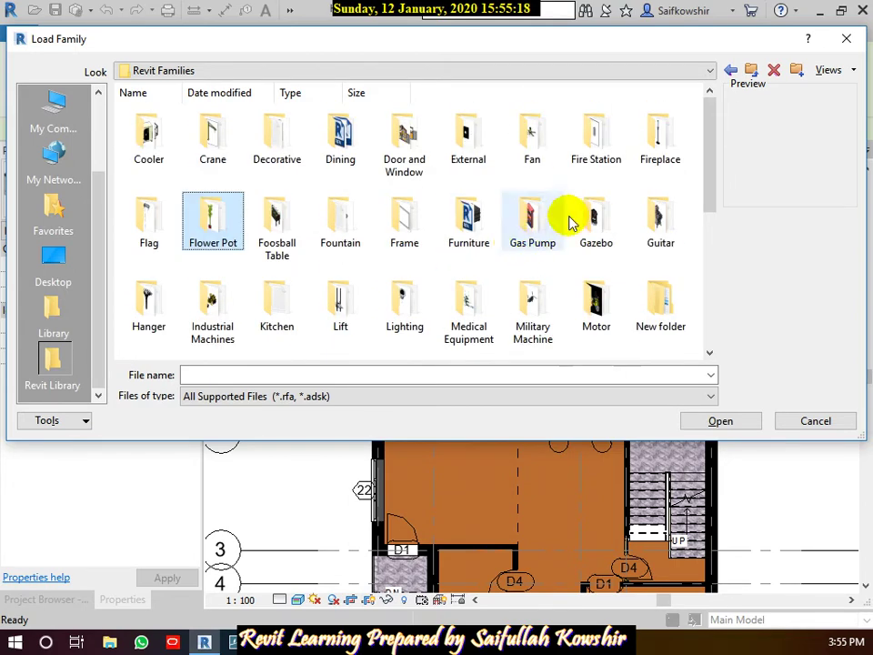
click(471, 217)
double_click(471, 211)
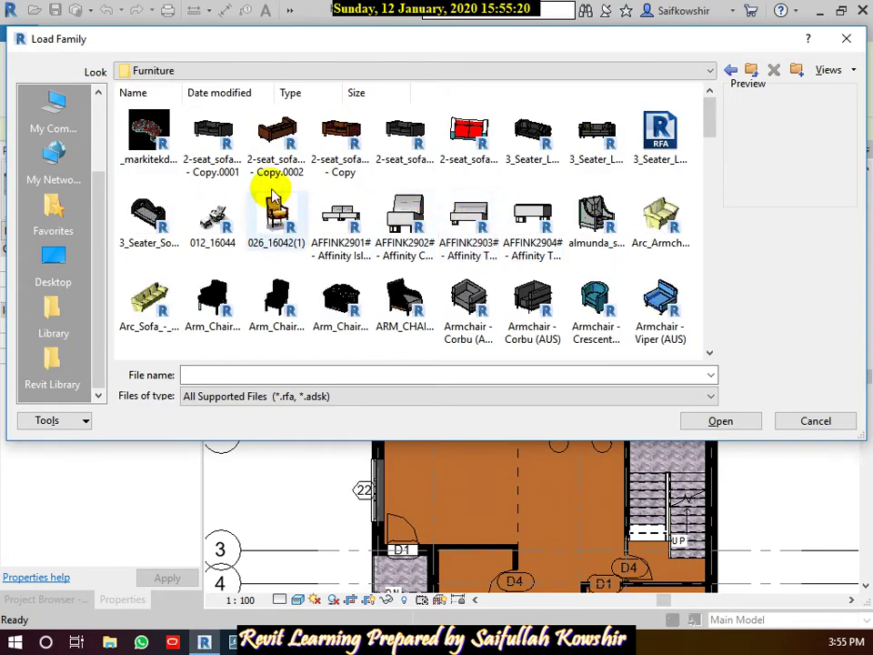
Compare sofa previews and load 2-seat_sofa_tuxedo_4112 - Copy.0002.rfa
click(303, 138)
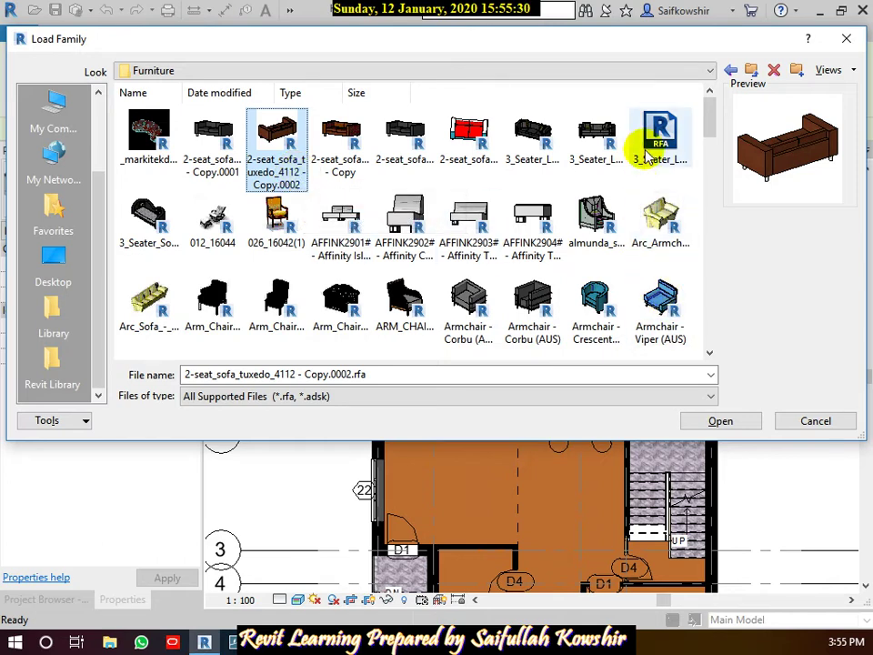
scroll(635, 234, down, 5)
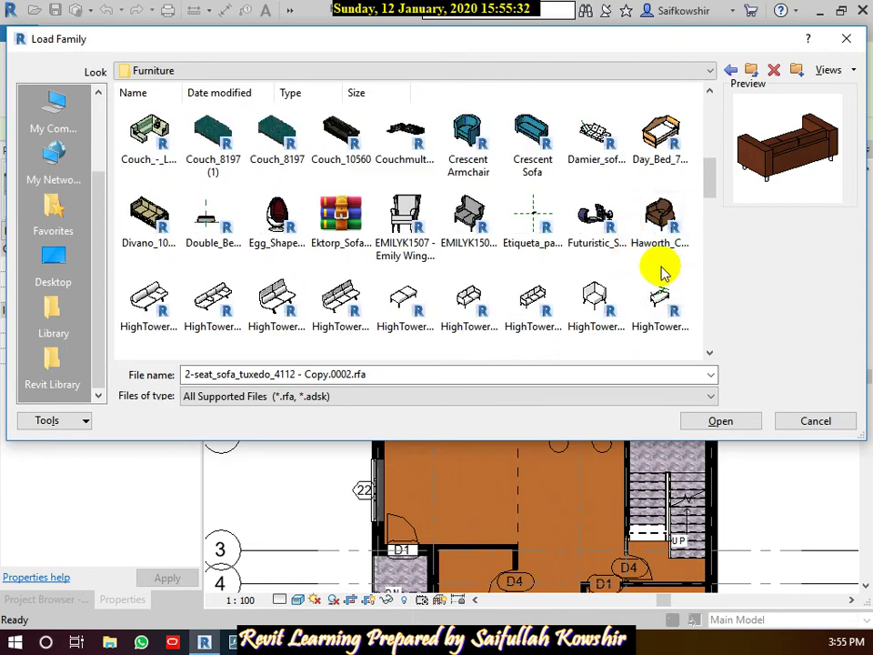
scroll(604, 269, down, 3)
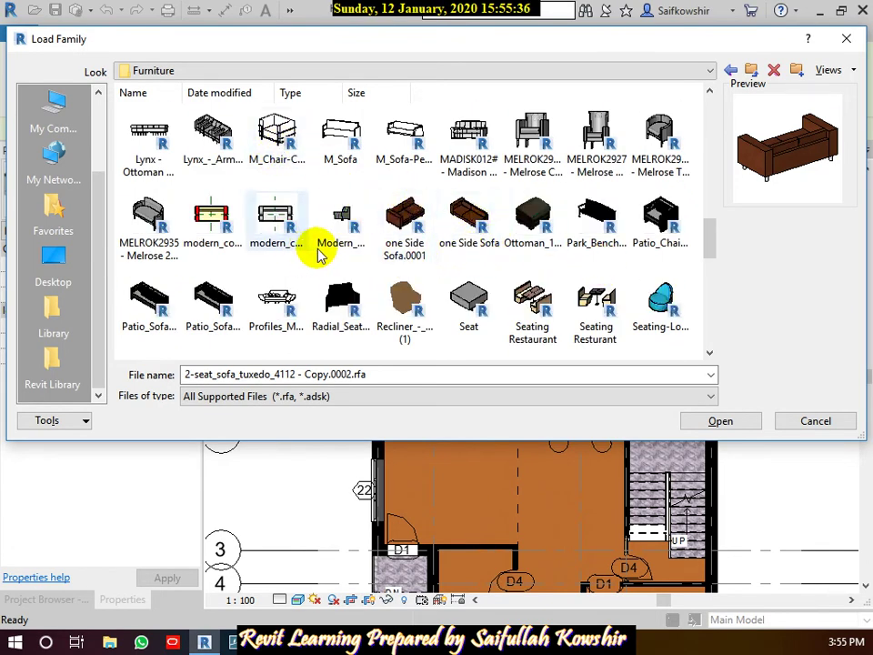
scroll(317, 249, up, 3)
scroll(363, 202, up, 3)
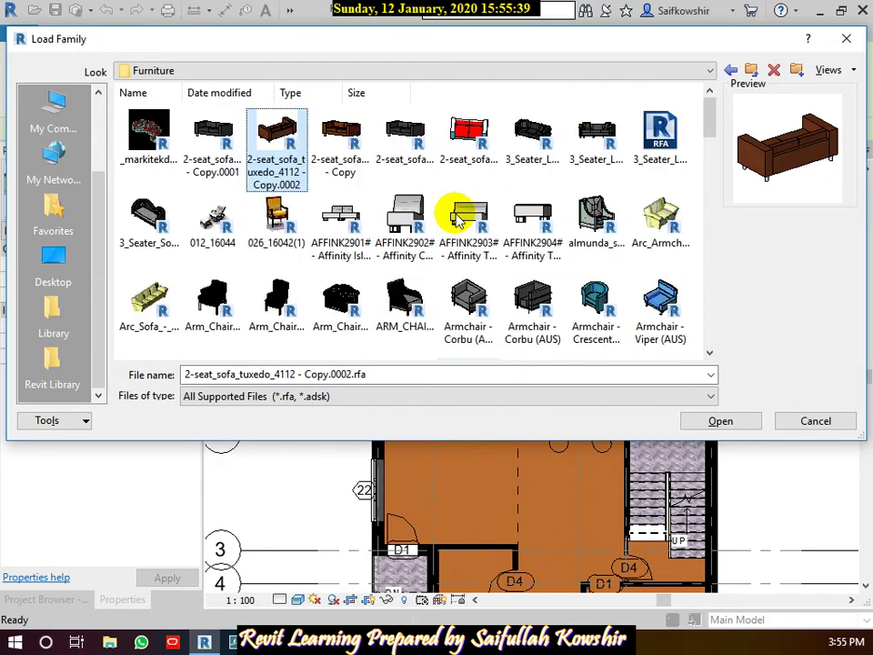
click(471, 136)
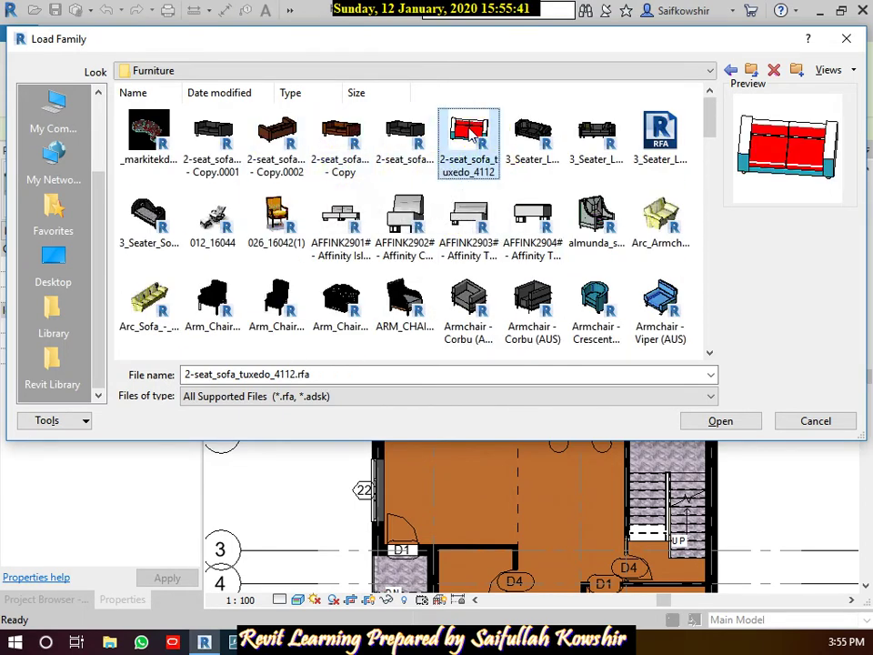
click(278, 137)
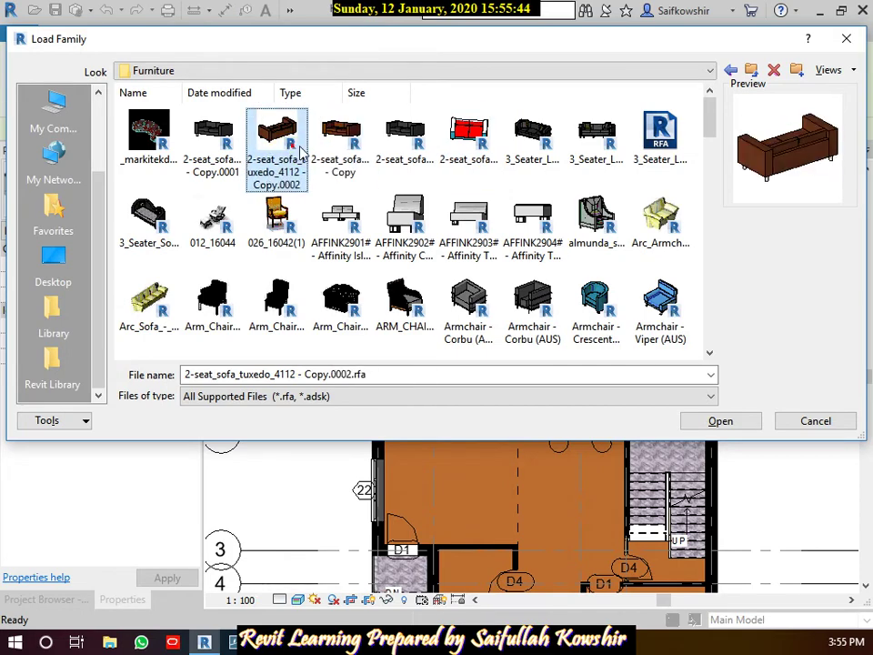
click(719, 421)
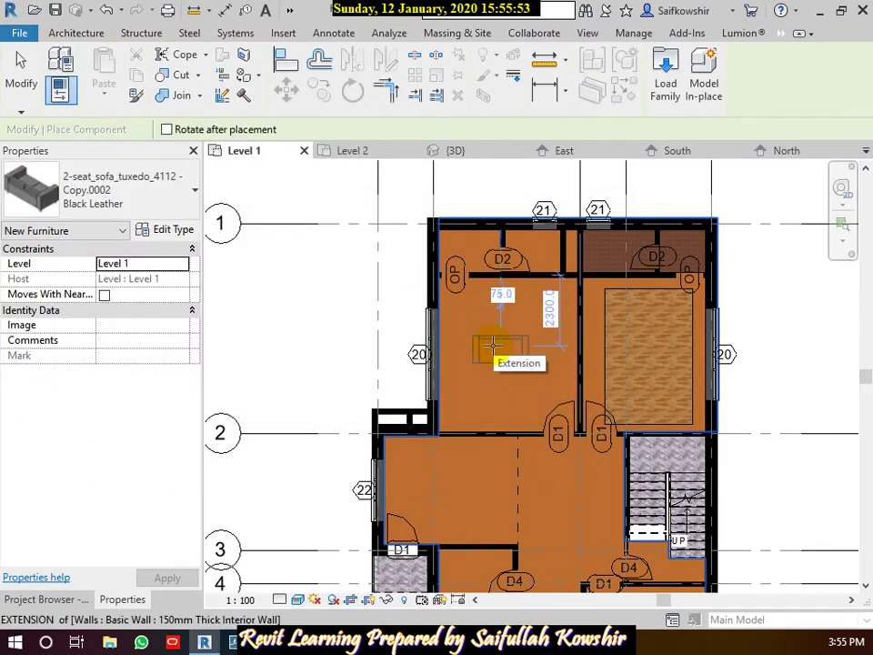
Rotate the sofa 90° and place it against the wall near room tag 22
middle_drag(503, 489, 501, 278)
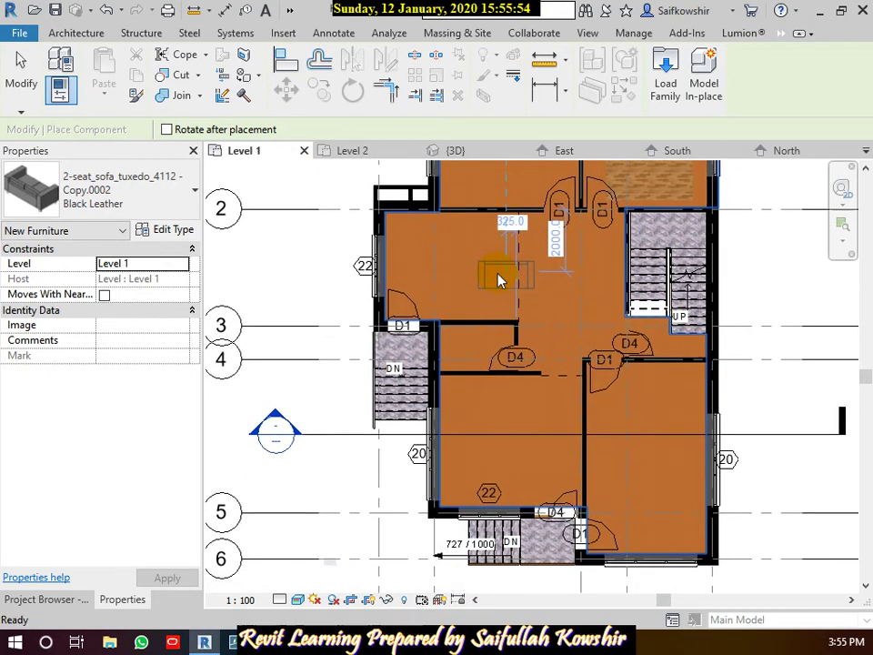
middle_drag(512, 448, 464, 336)
scroll(463, 336, up, 1)
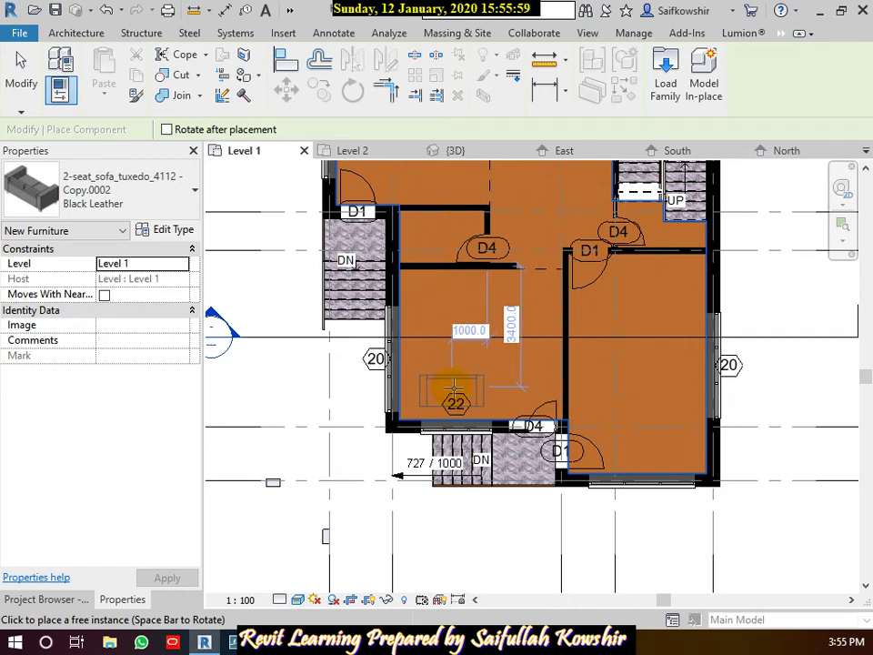
key(space)
key(space)
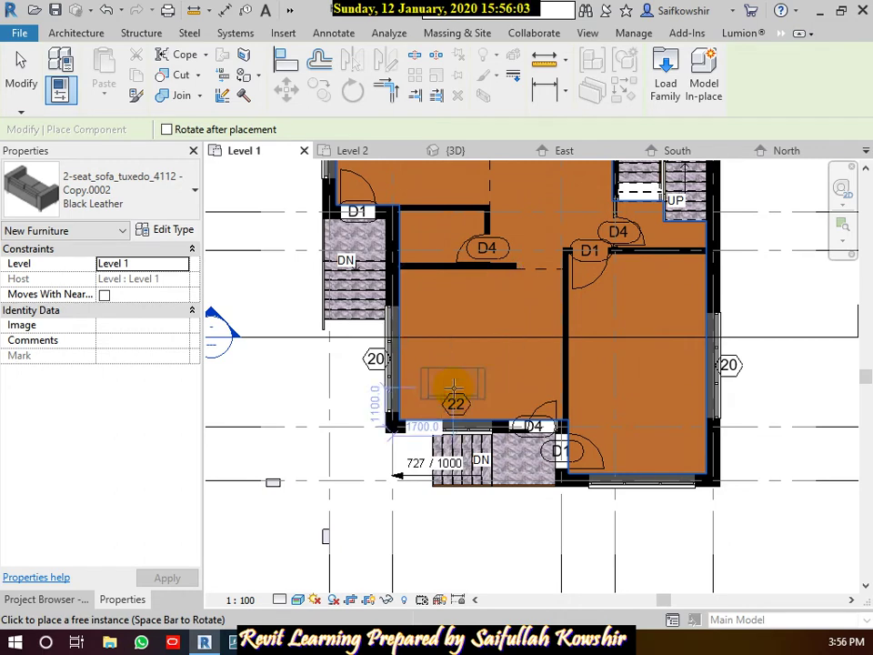
scroll(454, 400, up, 2)
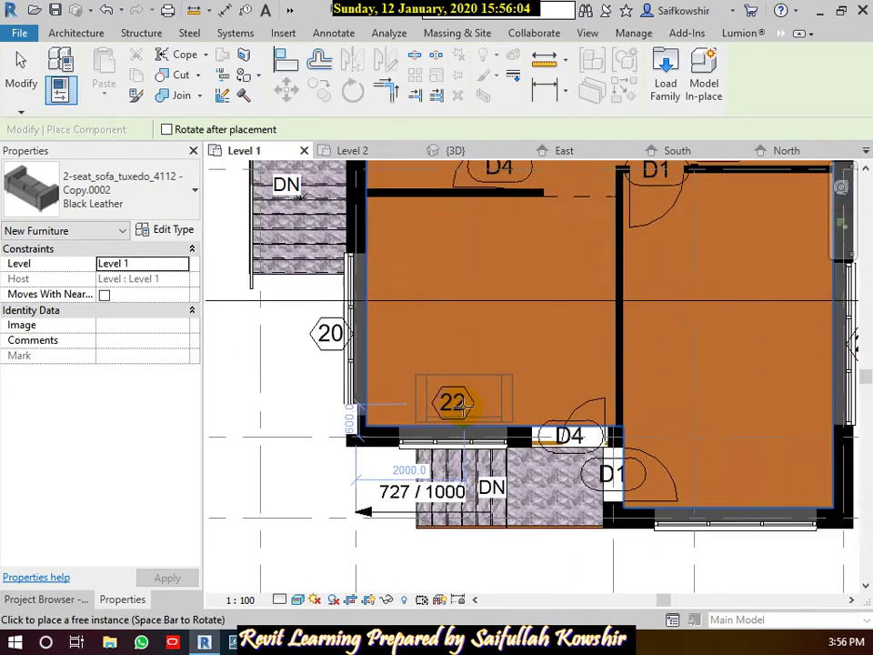
scroll(450, 405, up, 1)
scroll(455, 407, up, 2)
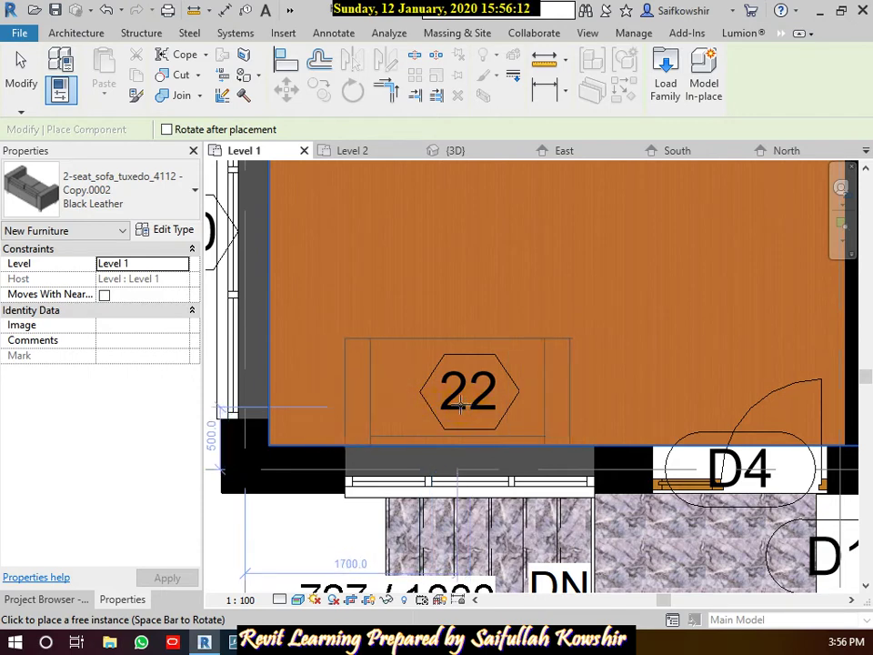
click(463, 405)
Turn the next sofa preview vertical and bring the room with the sofa back into view
scroll(405, 264, down, 1)
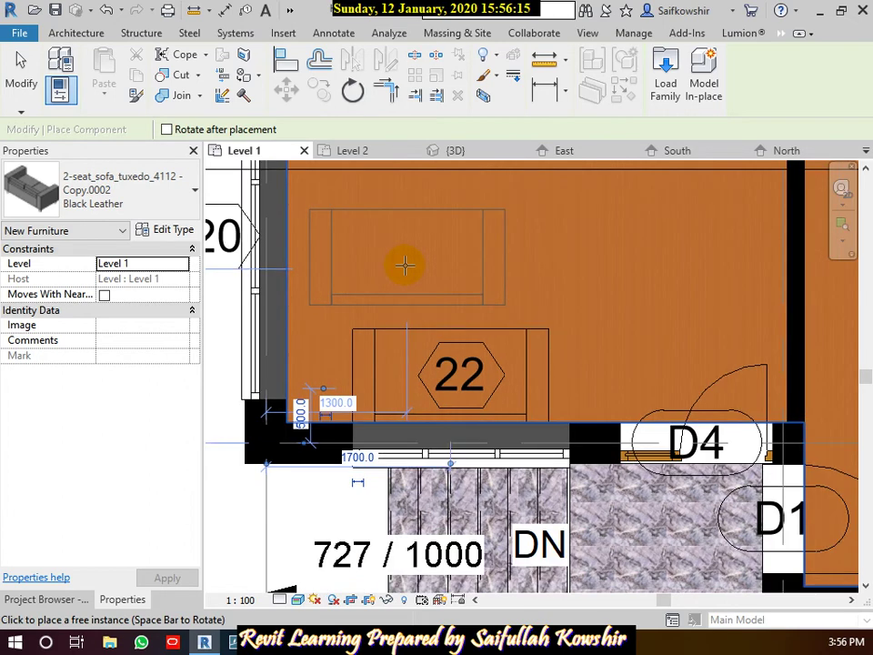
key(space)
scroll(360, 249, down, 1)
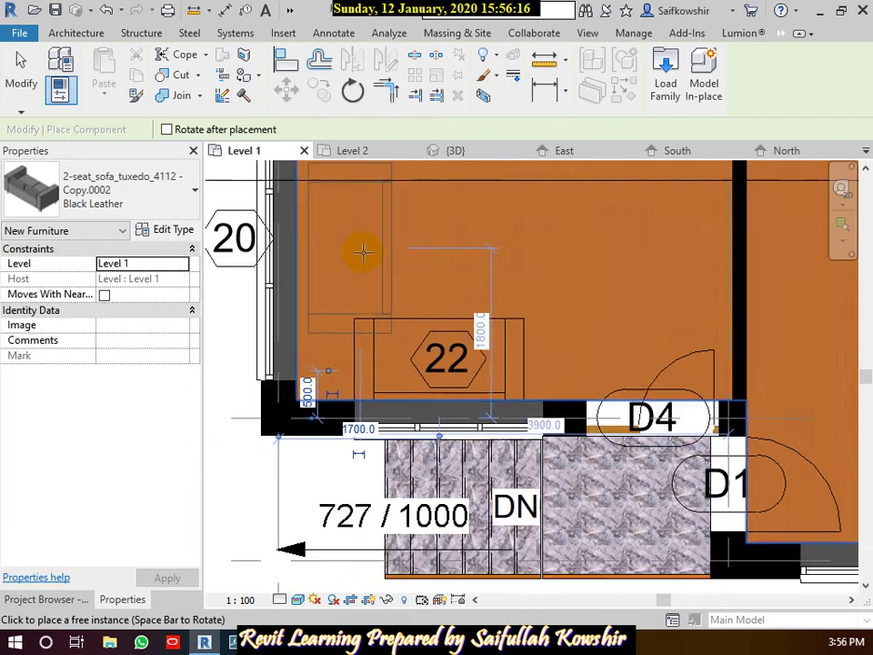
scroll(362, 231, down, 1)
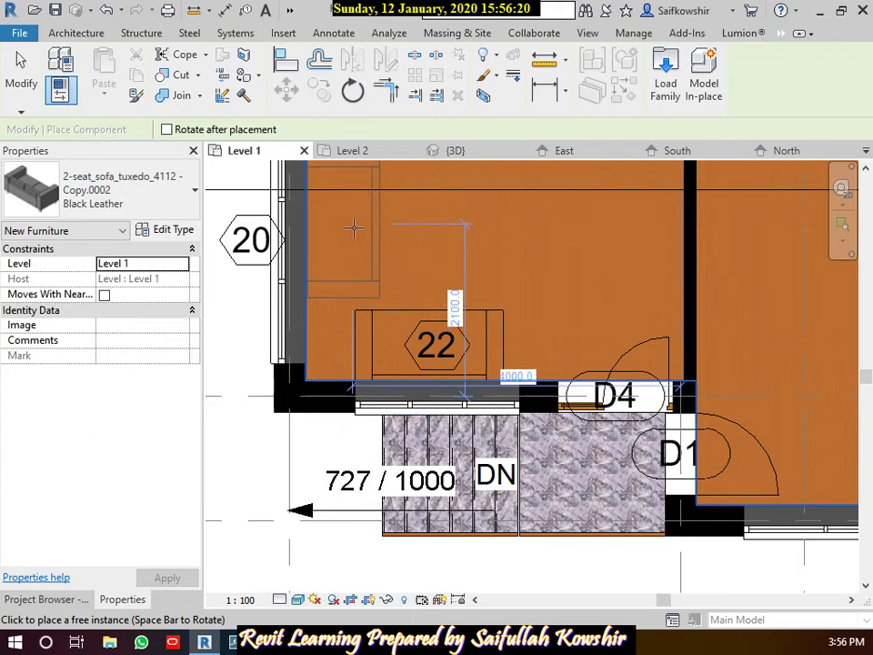
scroll(409, 254, down, 2)
scroll(409, 260, down, 1)
middle_drag(477, 269, 460, 353)
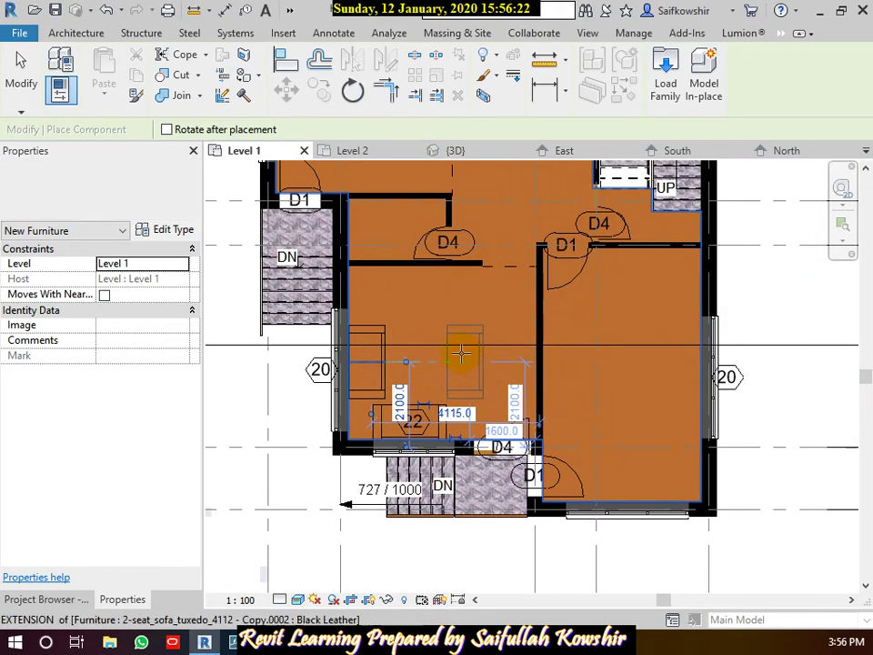
scroll(391, 295, up, 2)
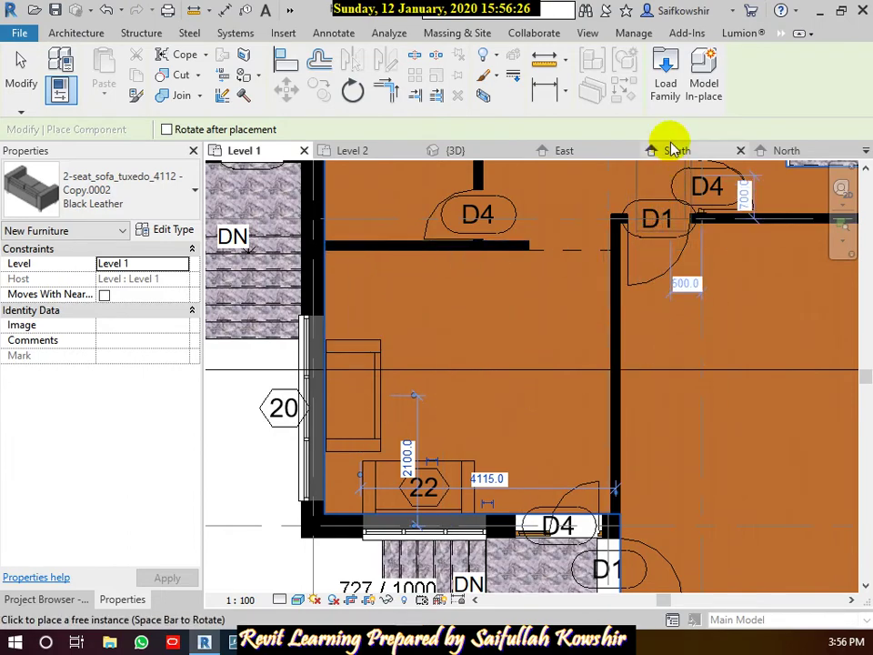
Load the _modern_tv_cabinet_6569.rfa family from the Revit Families Table folder
click(674, 88)
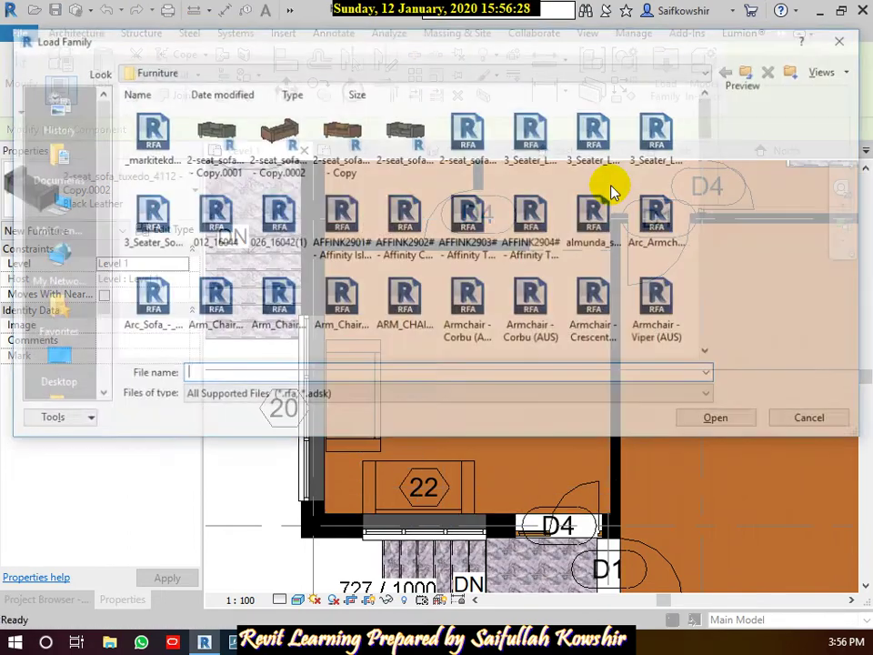
click(532, 211)
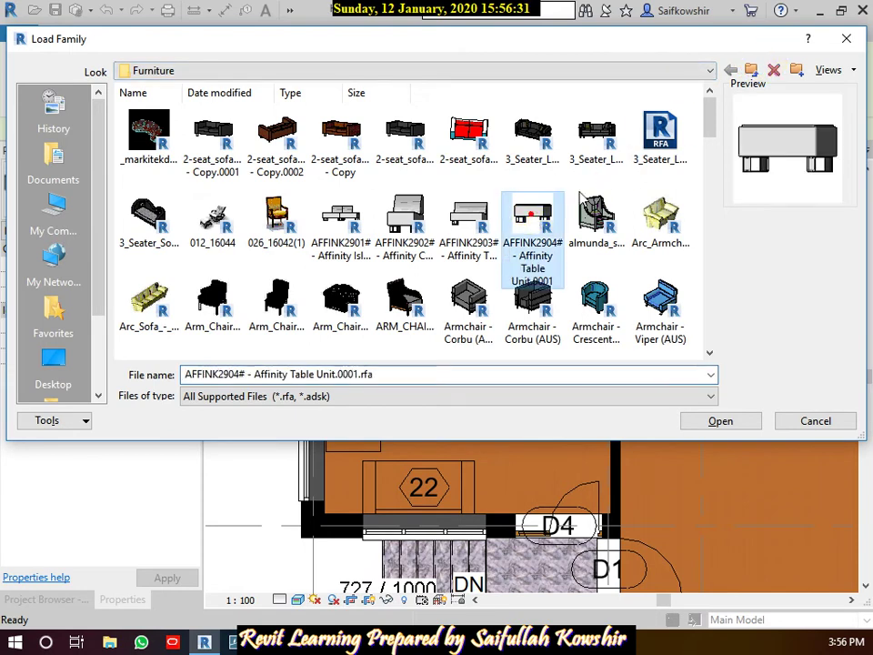
click(751, 71)
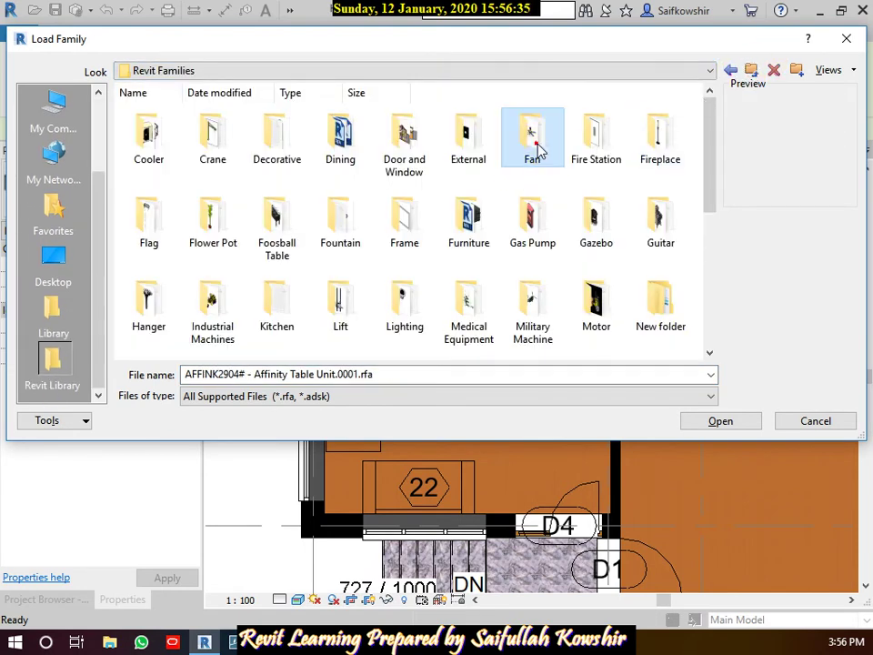
scroll(537, 150, down, 10)
double_click(362, 236)
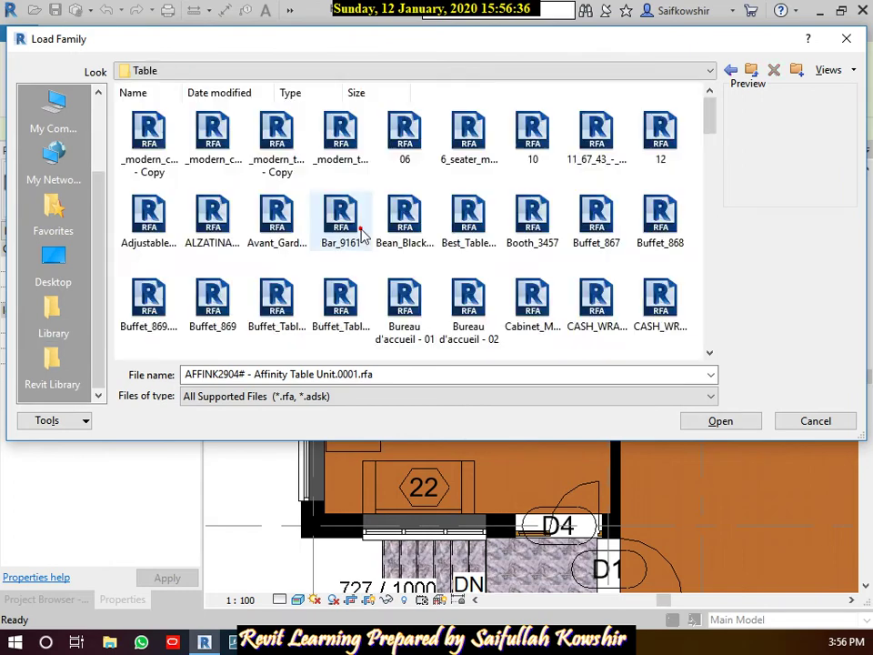
click(339, 154)
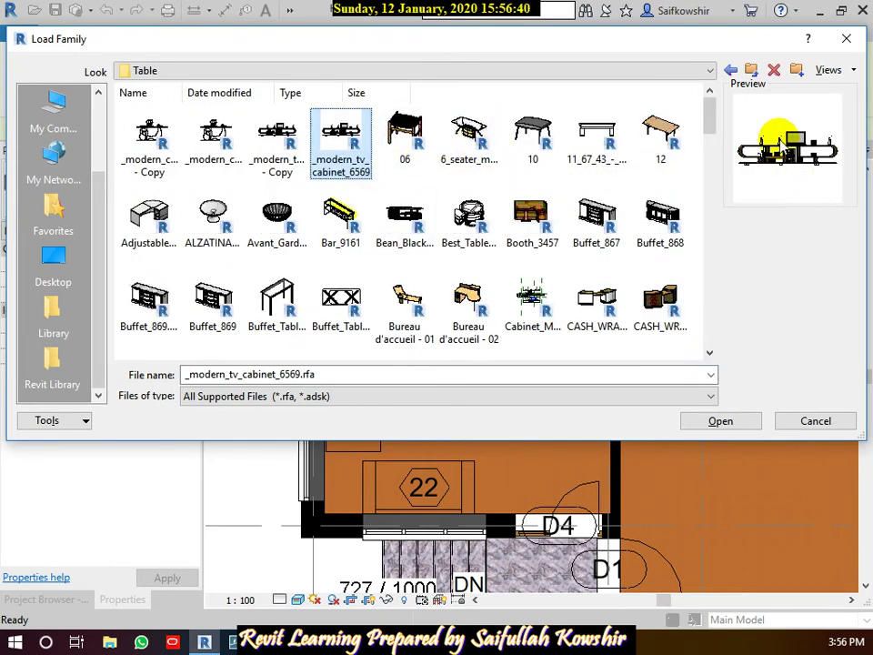
click(721, 421)
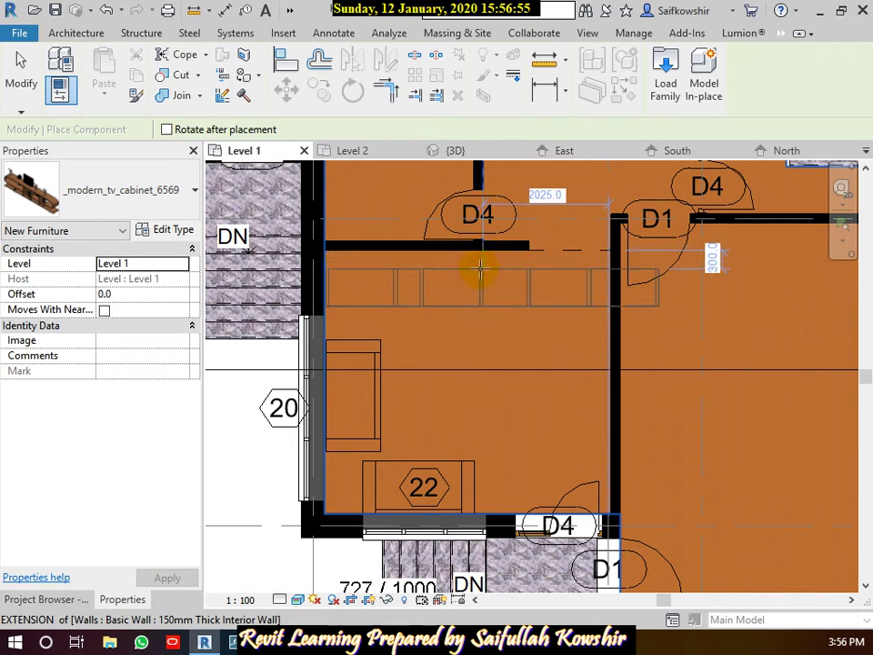
Place the _modern_tv_cabinet_6569 along the room's upper wall and open its Type Properties
click(481, 266)
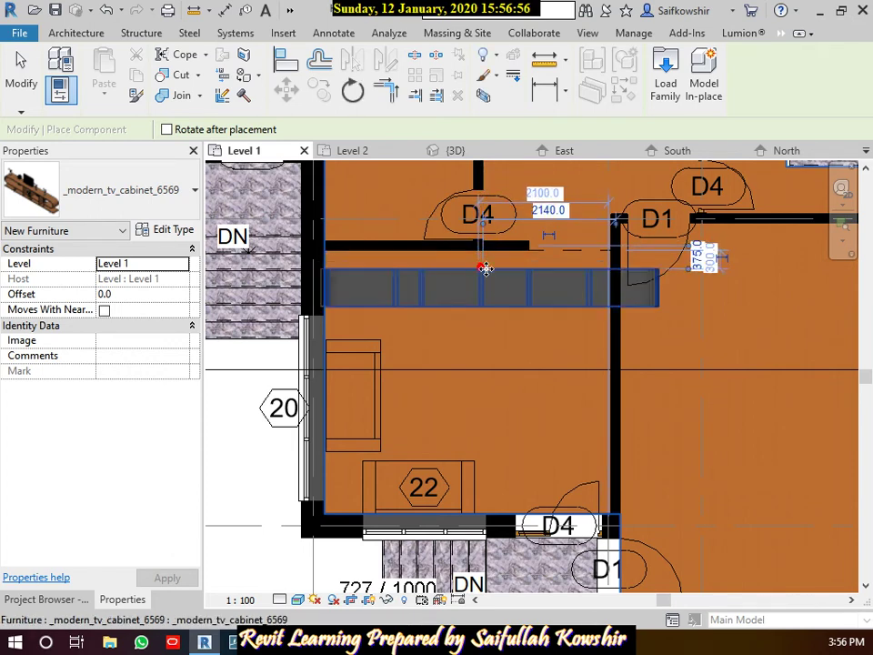
click(29, 78)
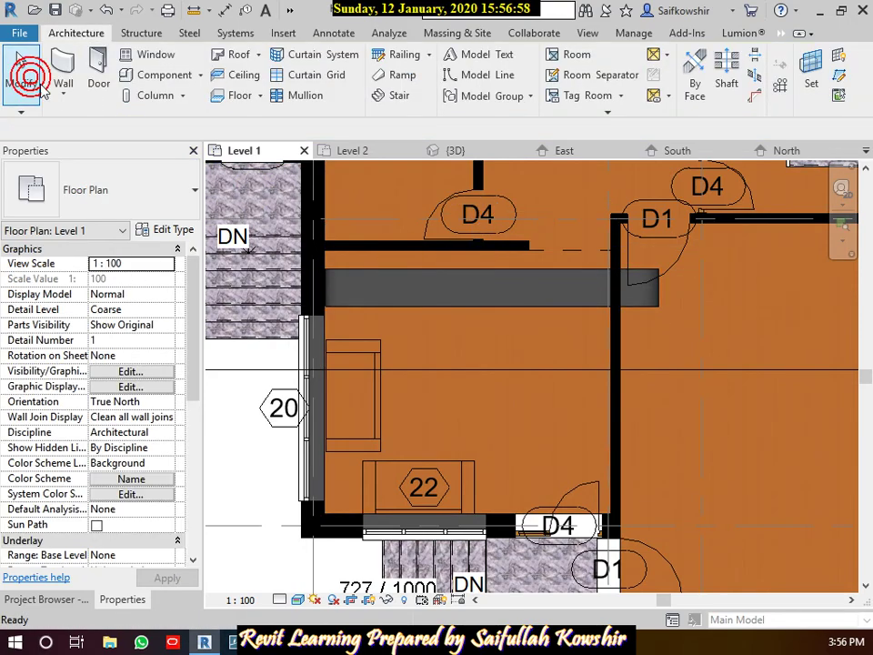
click(549, 304)
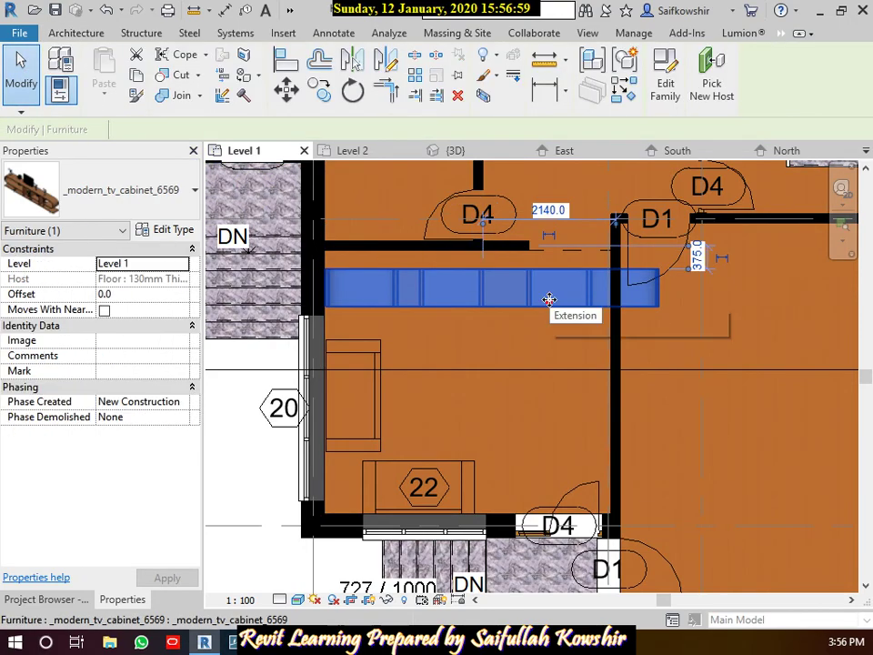
click(177, 229)
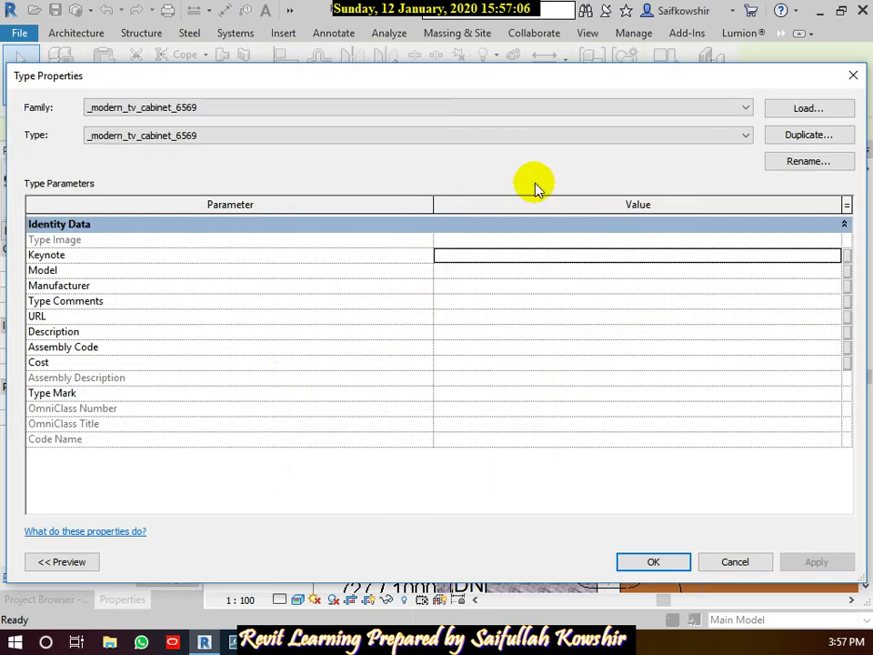
Close the family list and Type Properties unchanged, then remove the TV cabinet from the plan
click(466, 111)
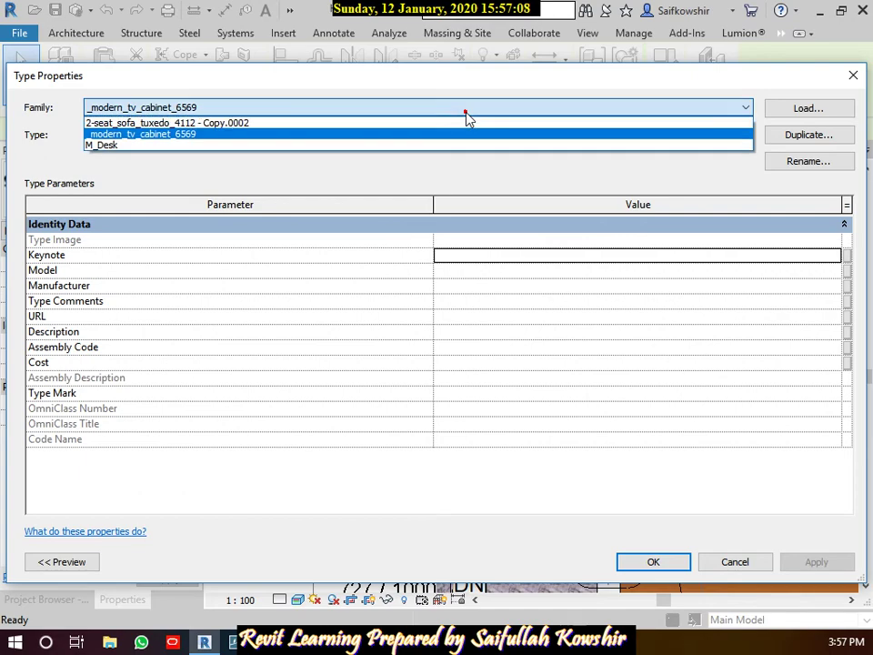
click(195, 133)
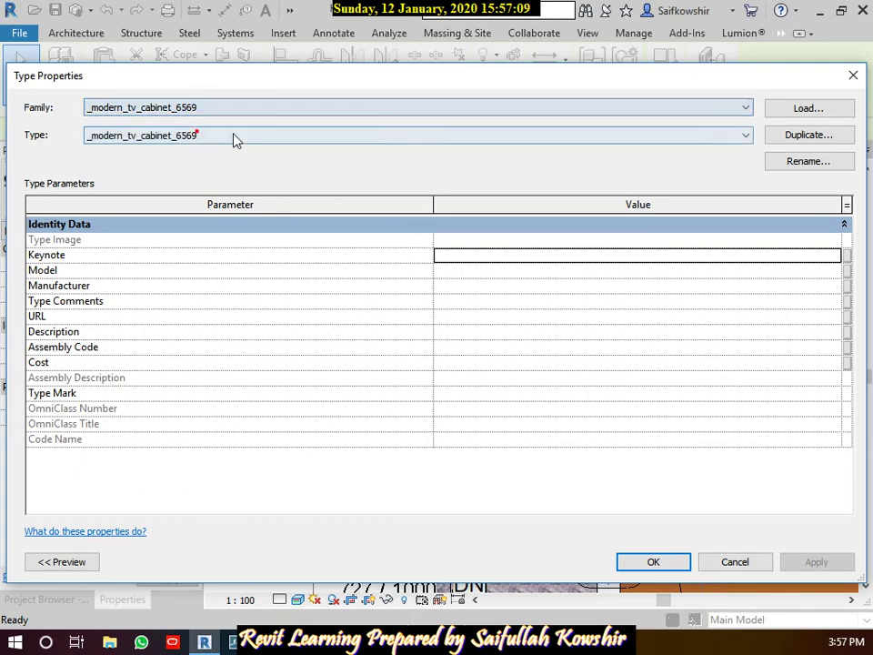
click(744, 557)
scroll(562, 289, down, 3)
scroll(551, 300, down, 2)
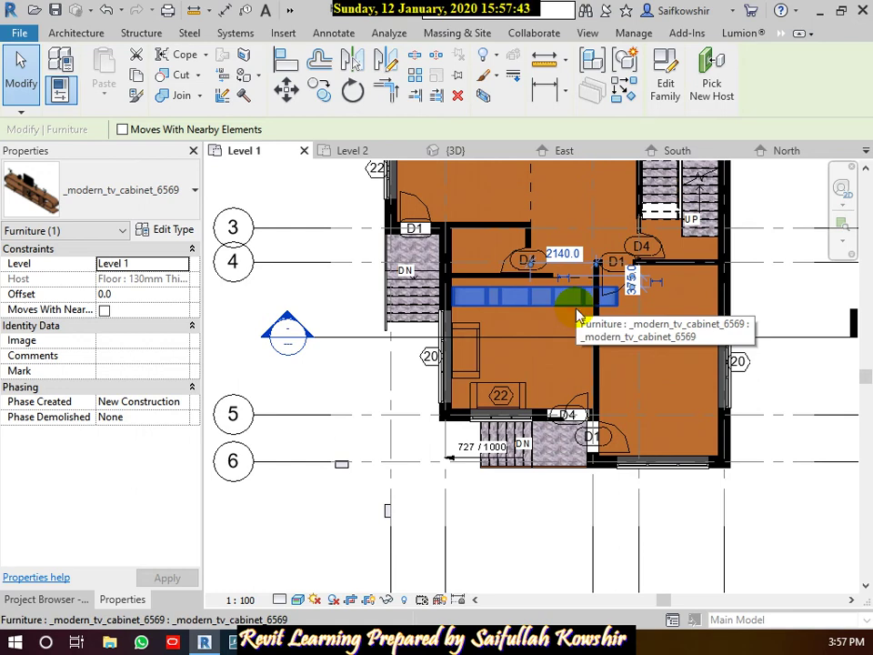
key(Escape)
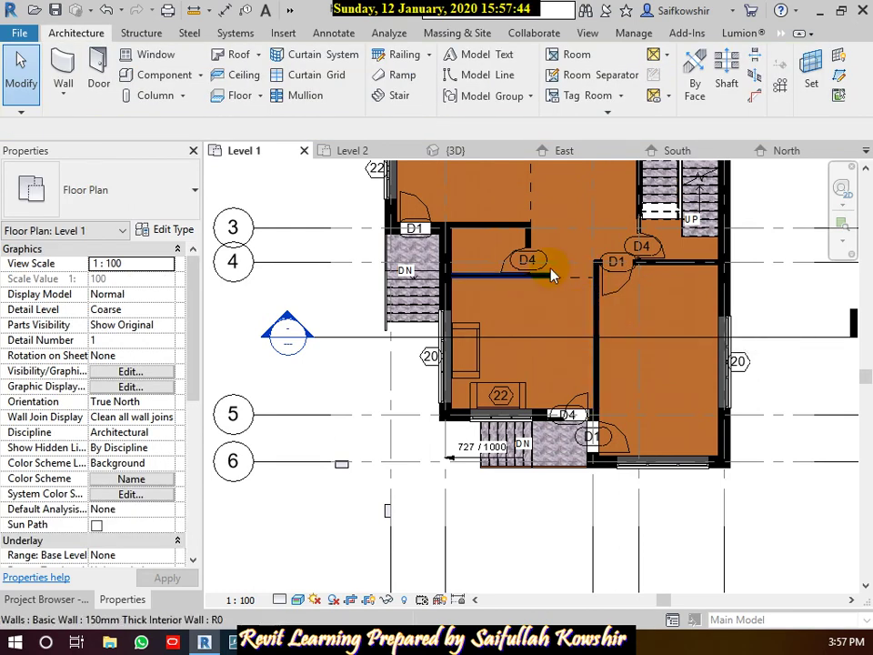
Start Place a Component and load the Buffet_867.rfa family from the Table folder
click(172, 74)
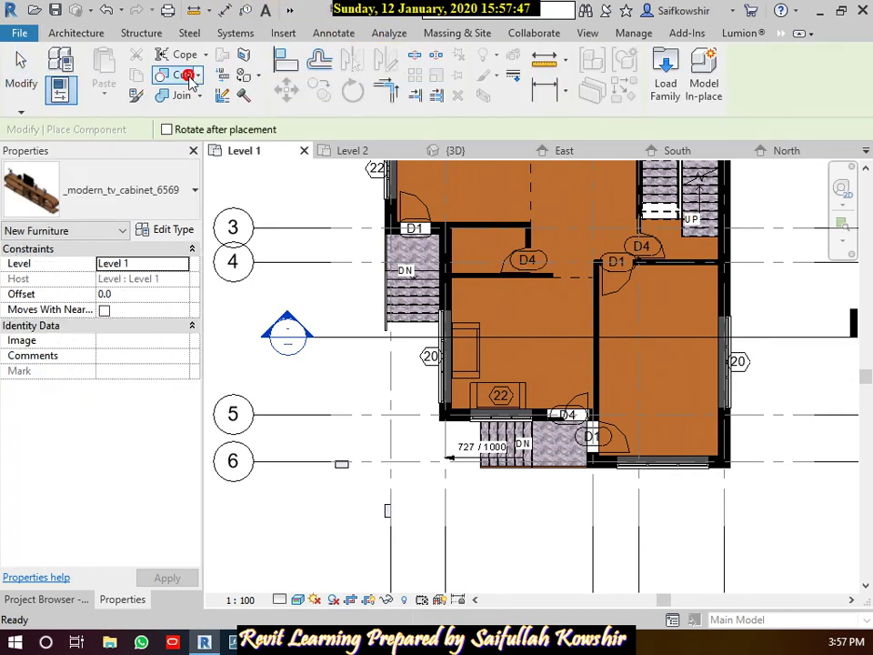
click(667, 84)
click(598, 223)
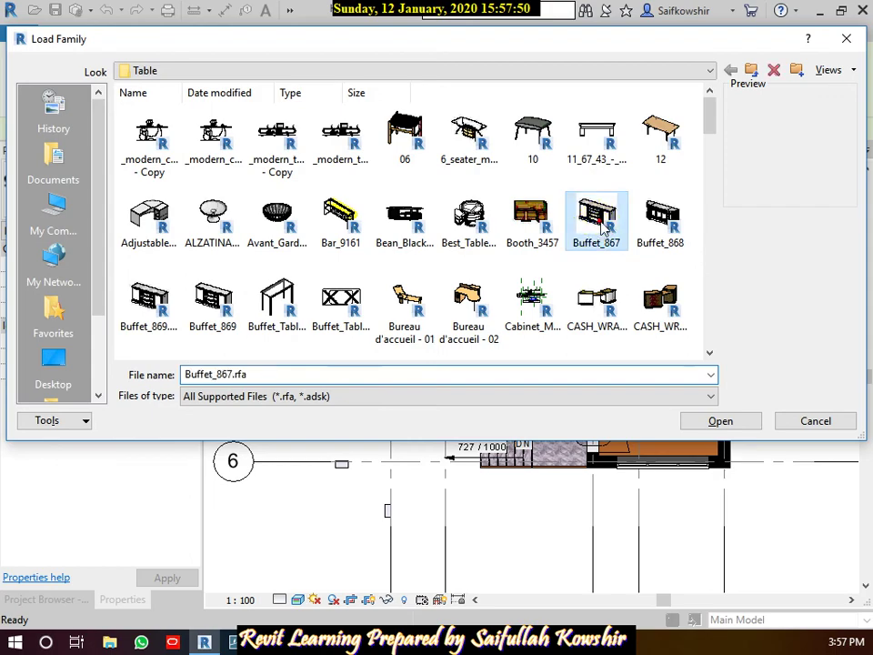
click(716, 421)
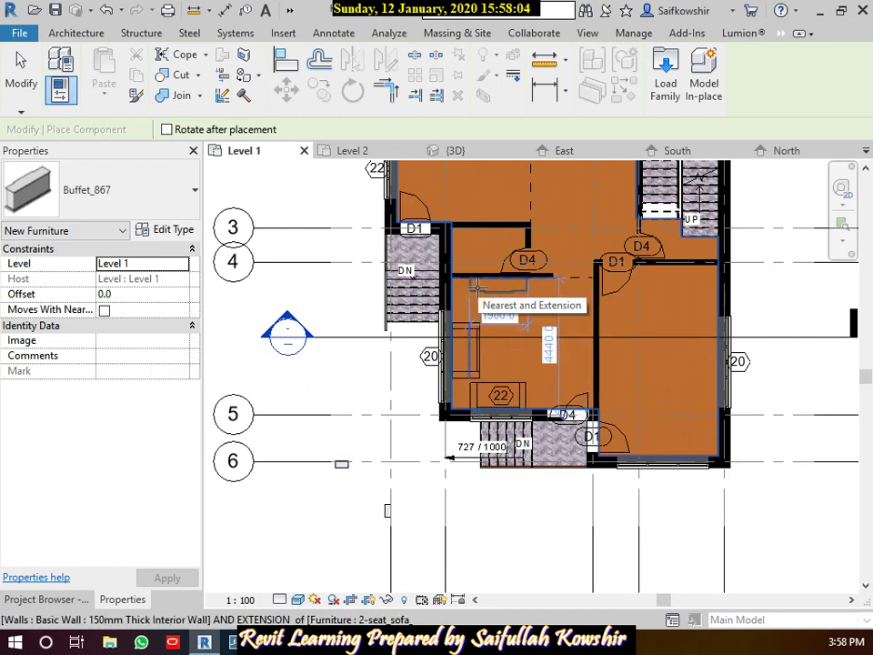
Place Buffet_867 against the upper wall of the room above label 22 and recentre the plan
click(475, 287)
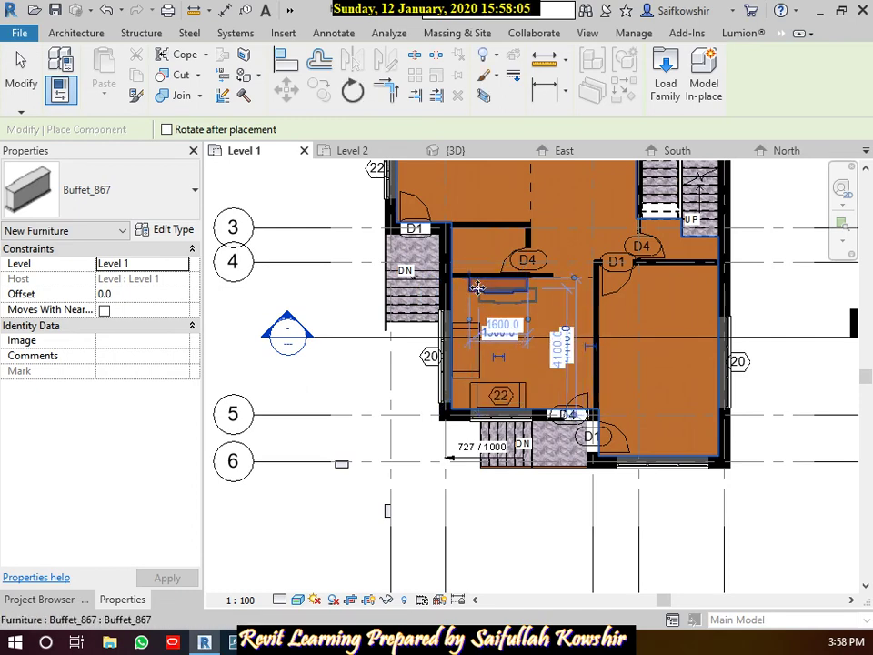
click(32, 77)
scroll(512, 303, up, 2)
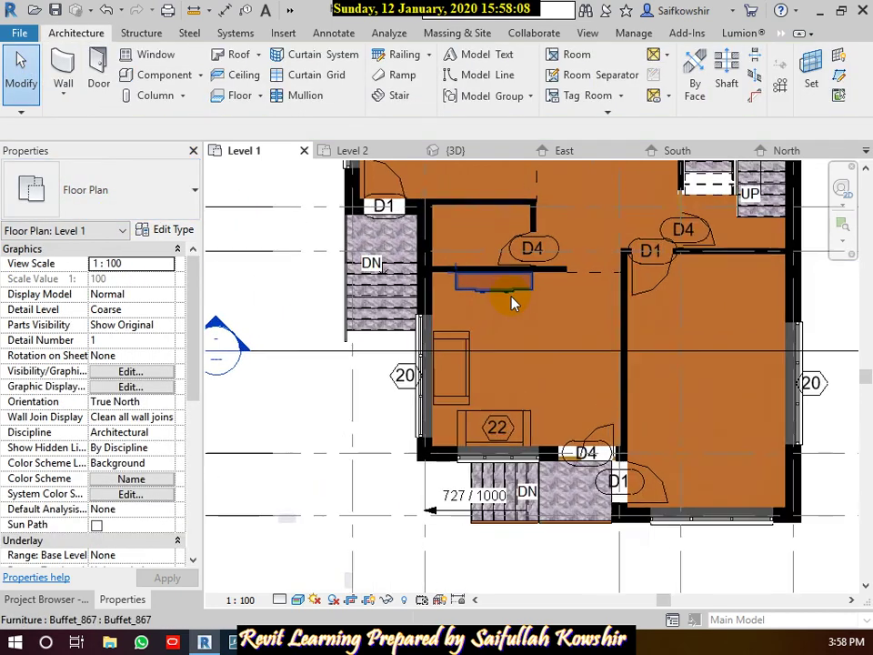
scroll(512, 302, up, 1)
middle_drag(502, 302, 626, 302)
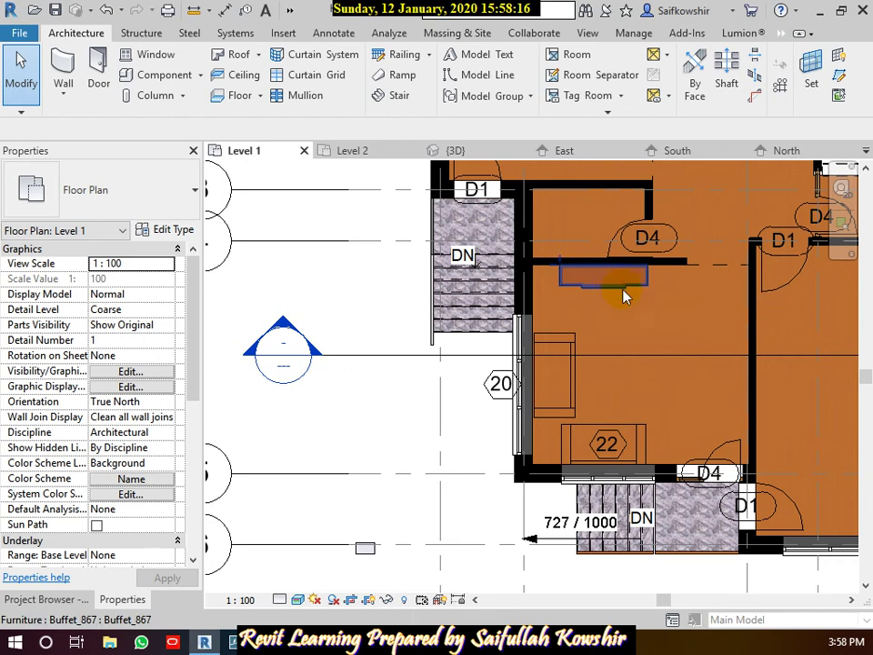
scroll(673, 332, down, 2)
scroll(664, 327, down, 1)
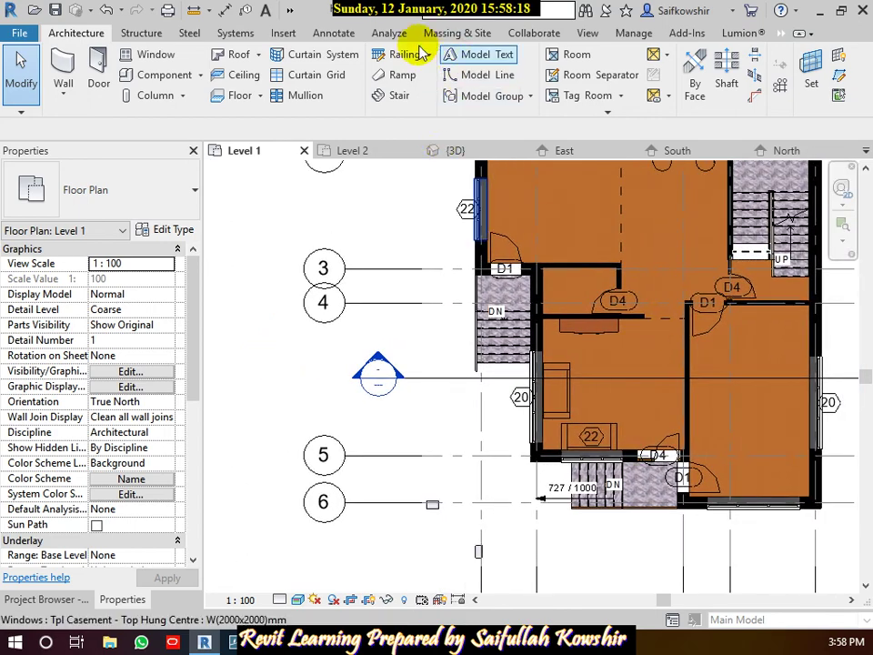
Create perspective camera view 3D View 3 aimed at the buffet from the Level 1 plan
click(589, 35)
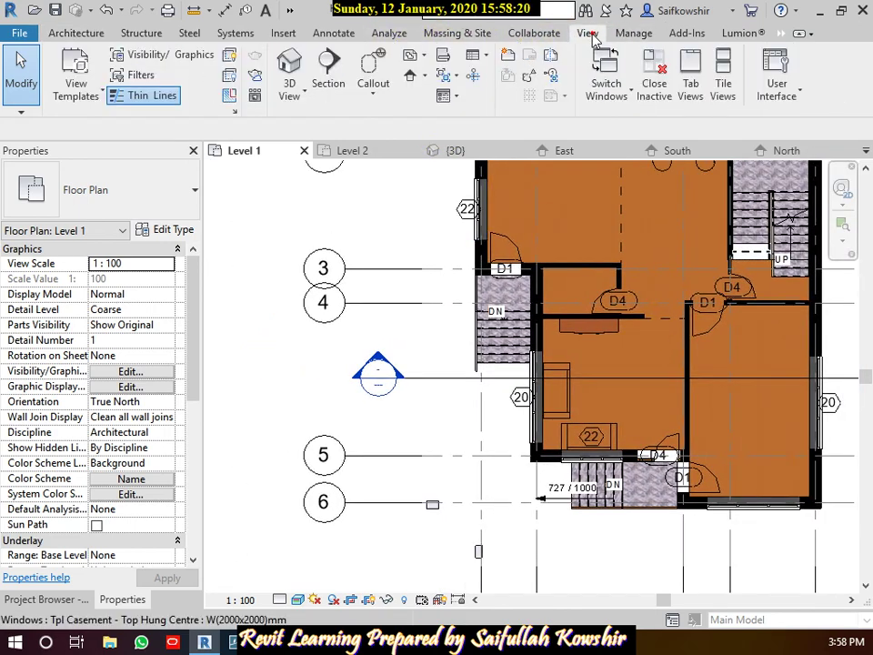
click(305, 99)
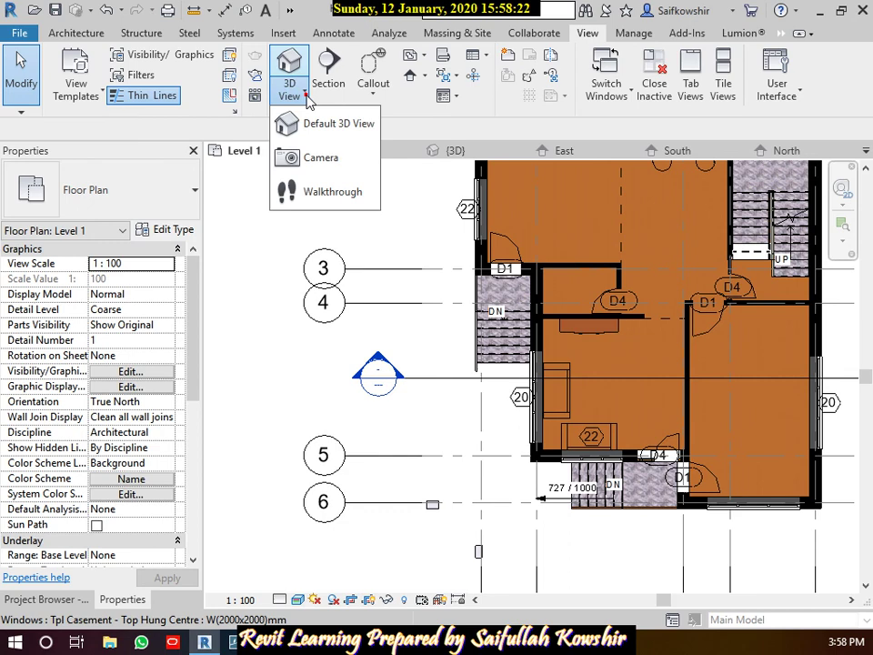
click(310, 157)
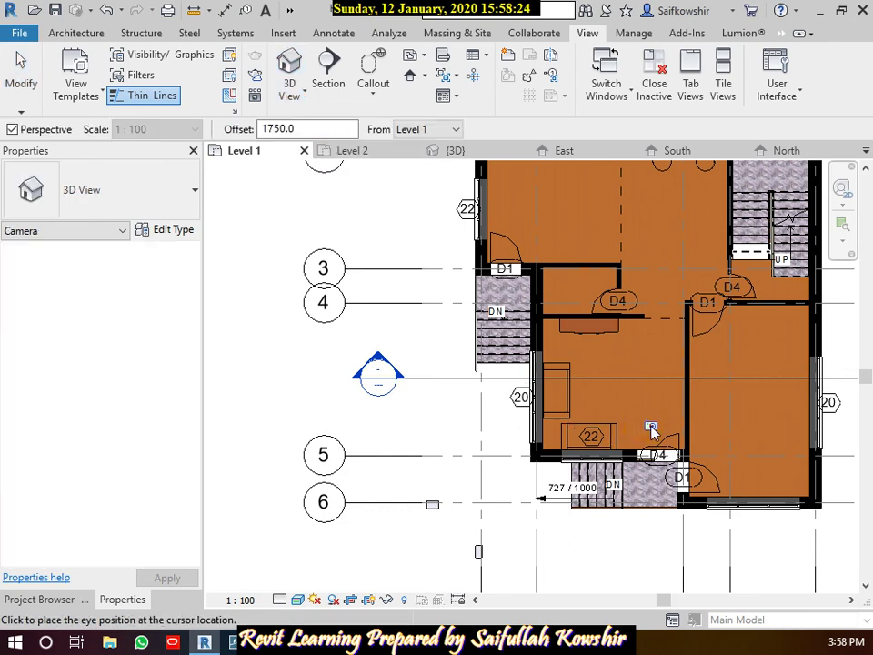
click(505, 201)
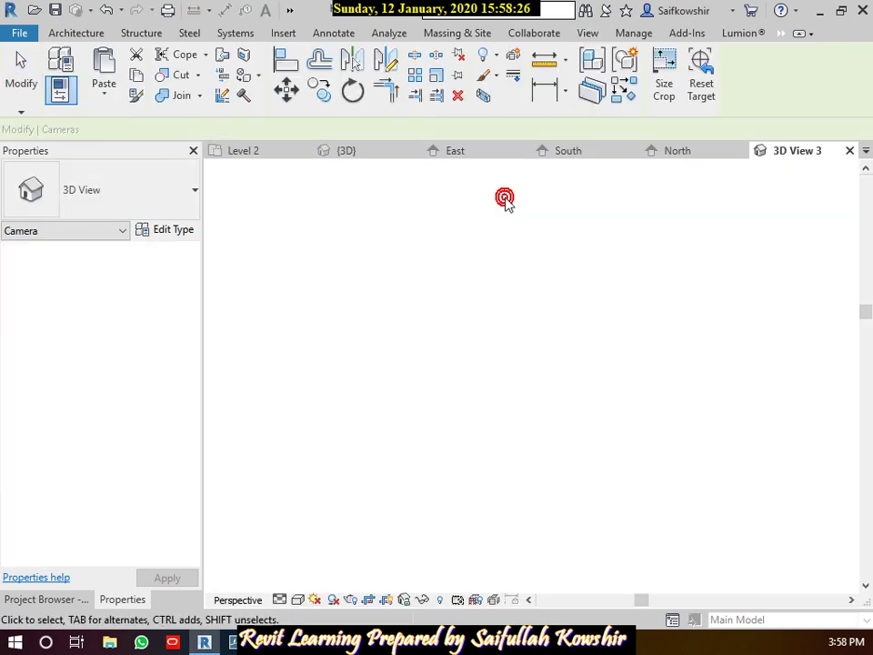
scroll(521, 259, down, 2)
scroll(521, 259, down, 1)
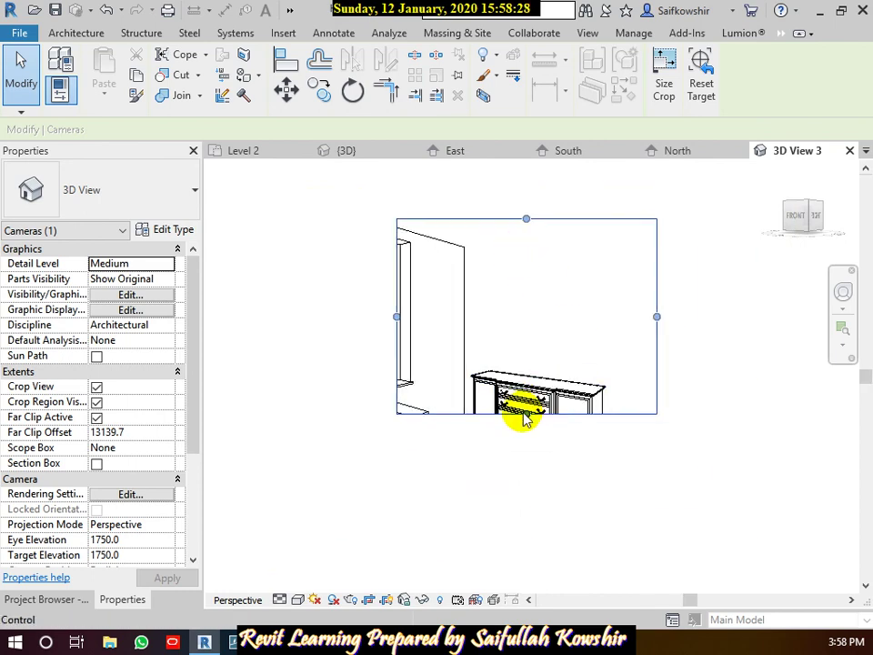
Enlarge the camera frame on all four sides to include the window and sofa
drag(525, 413, 528, 536)
scroll(468, 410, down, 2)
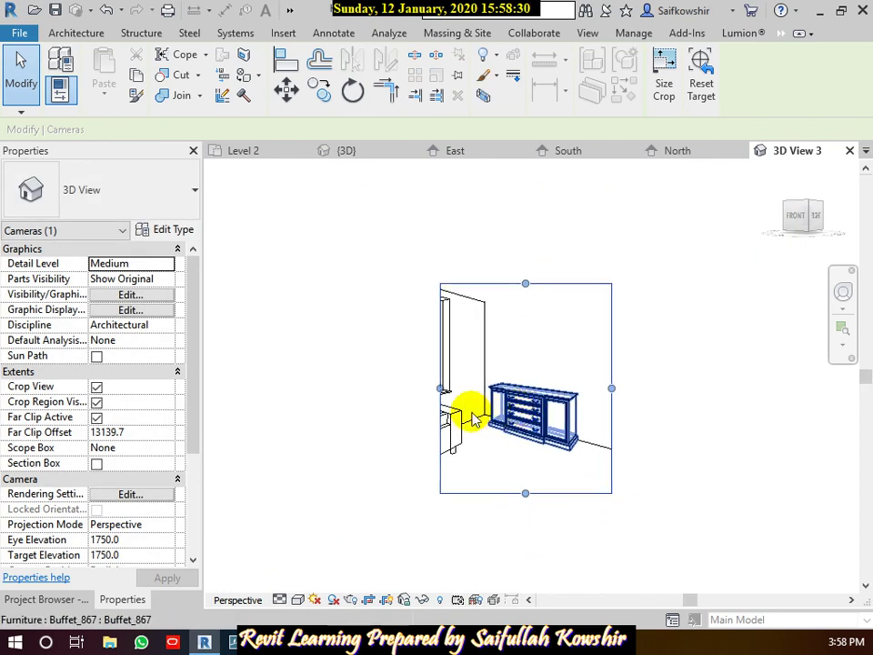
drag(440, 388, 345, 388)
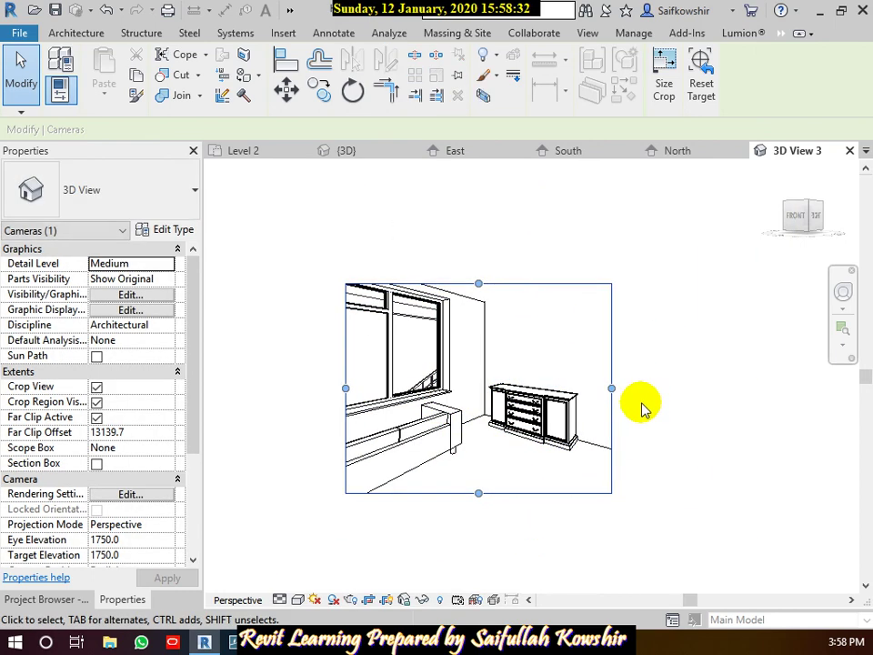
drag(611, 388, 698, 393)
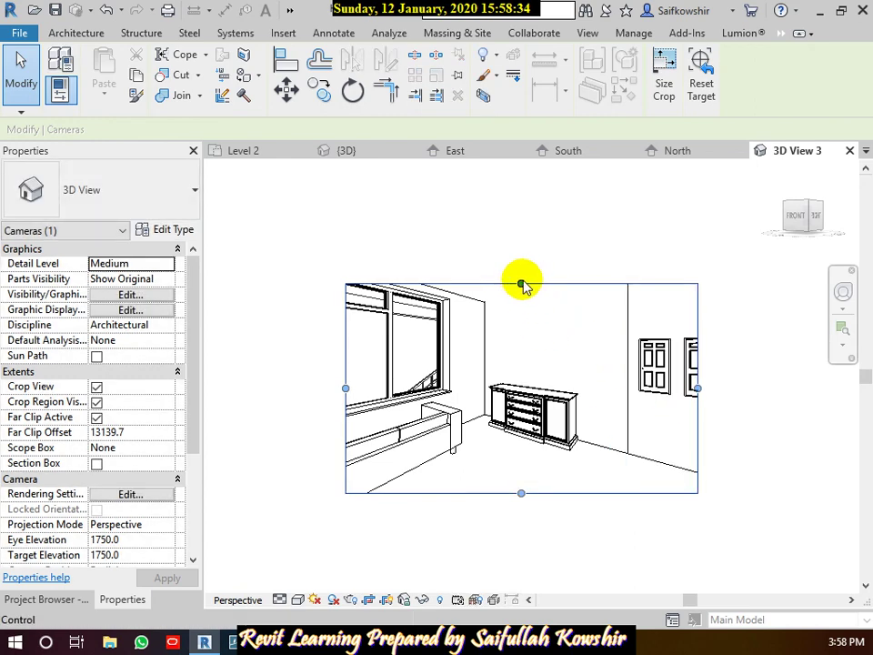
drag(521, 284, 516, 228)
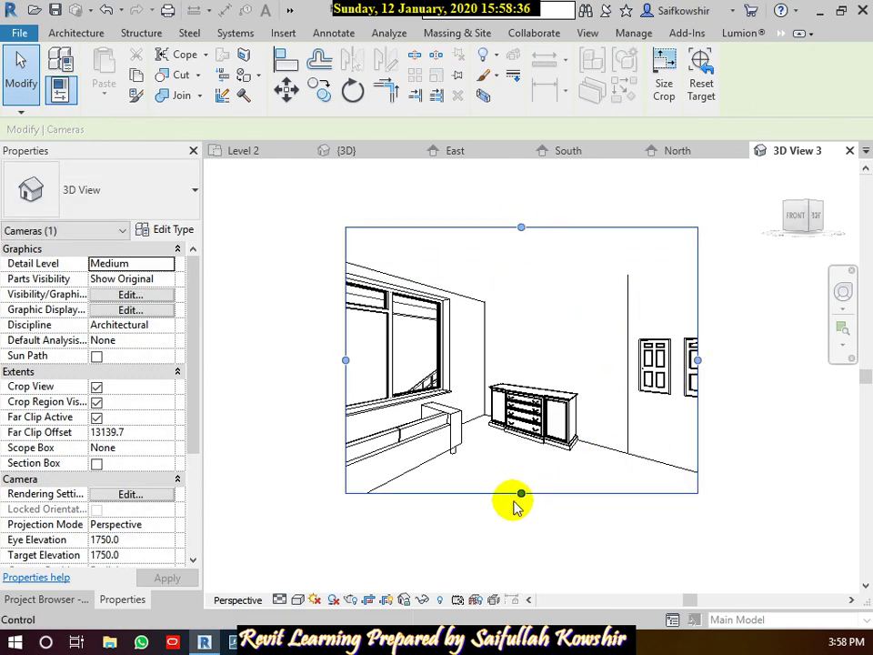
drag(520, 493, 520, 515)
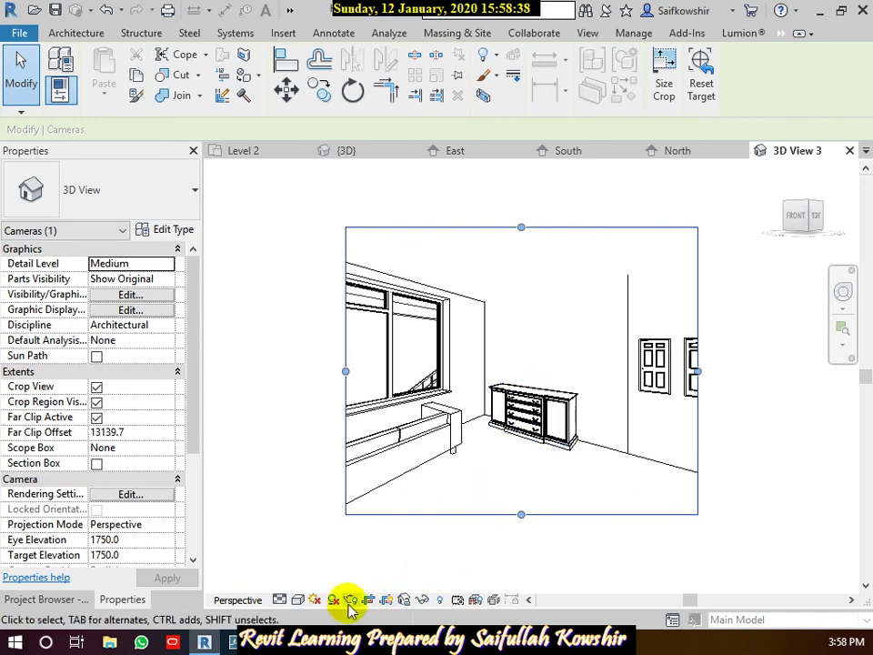
click(298, 599)
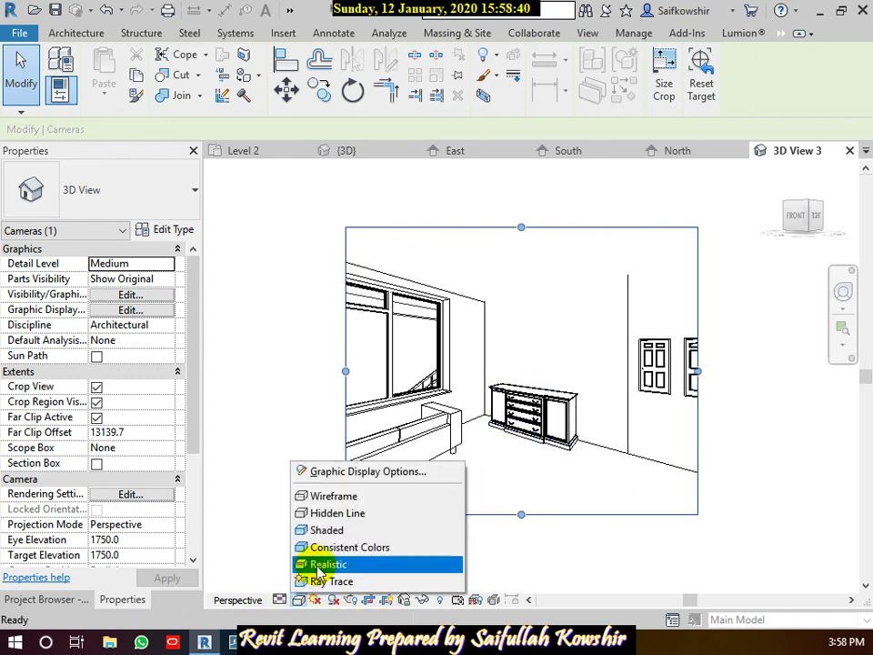
Switch 3D View 3 to Realistic style and rotate the sofa to run along the window wall
click(300, 563)
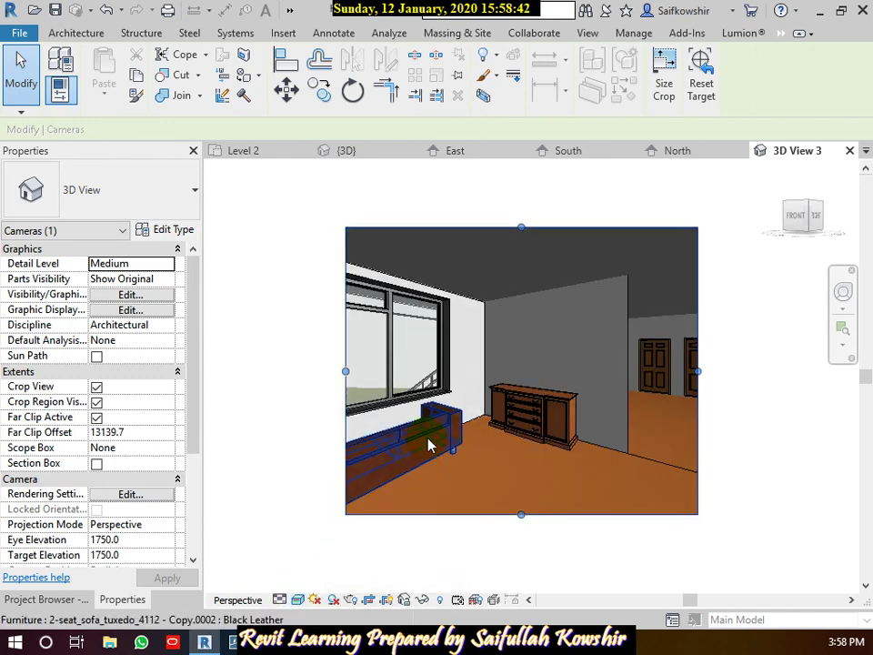
scroll(437, 445, up, 5)
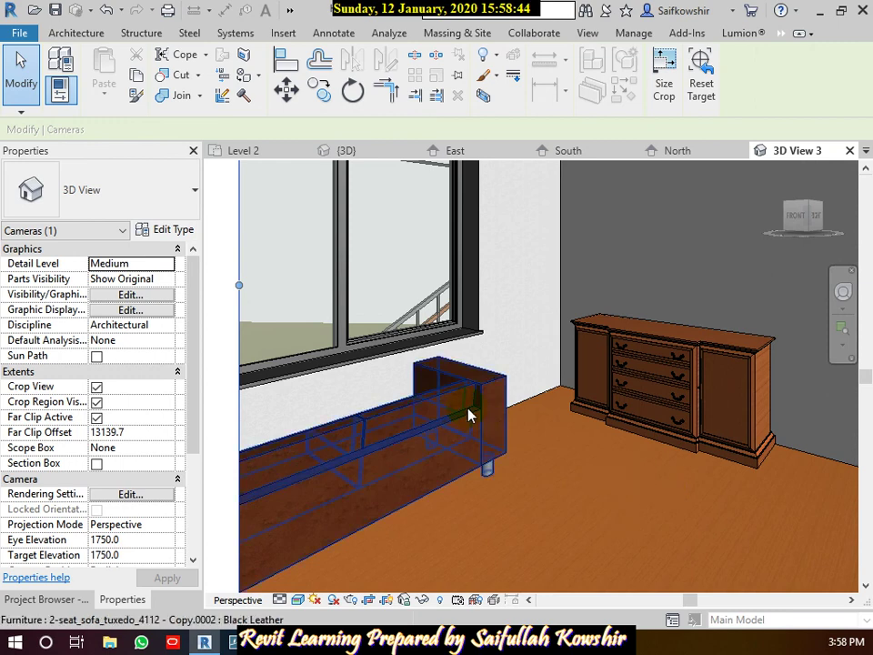
click(470, 412)
key(space)
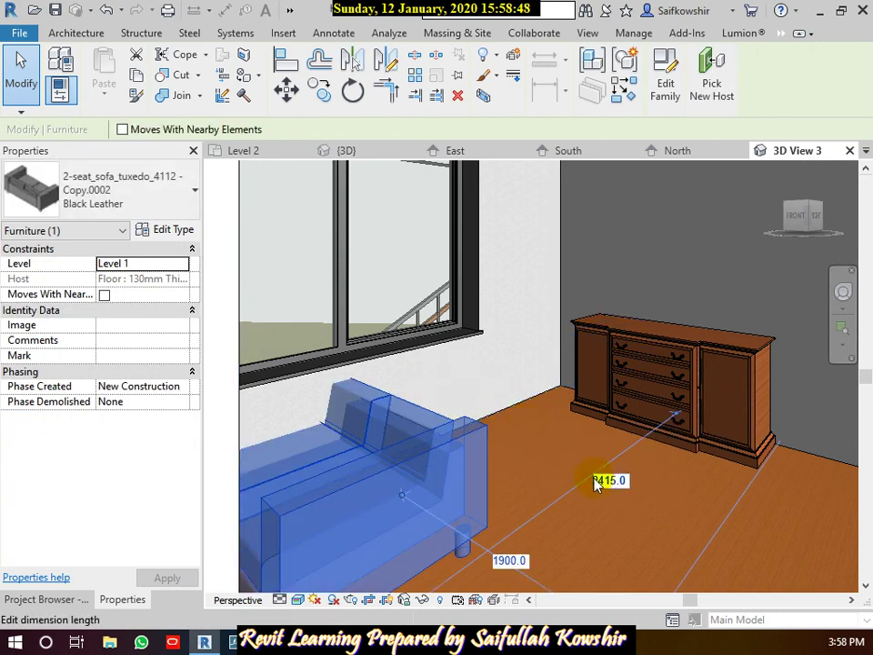
click(547, 471)
click(405, 467)
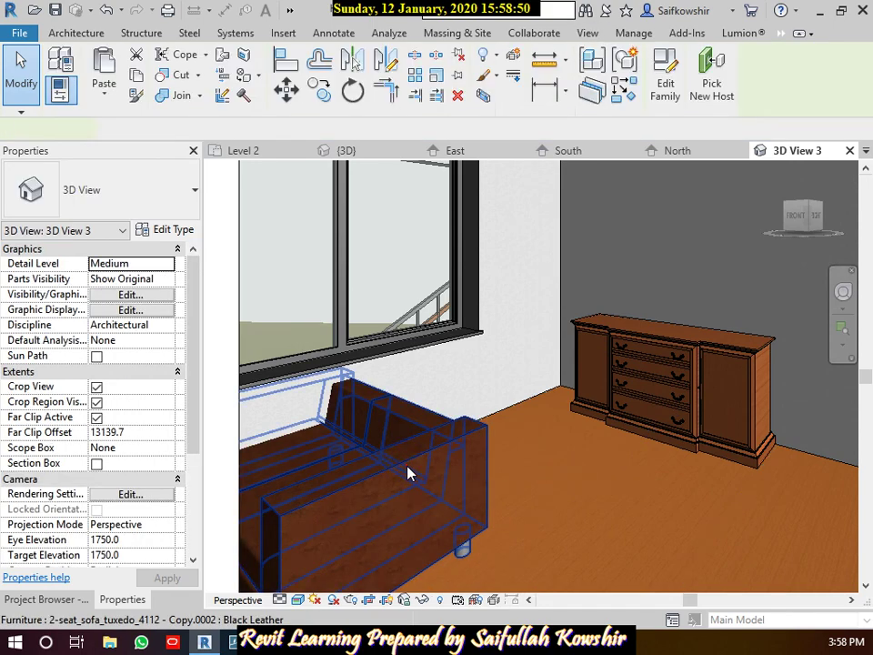
key(space)
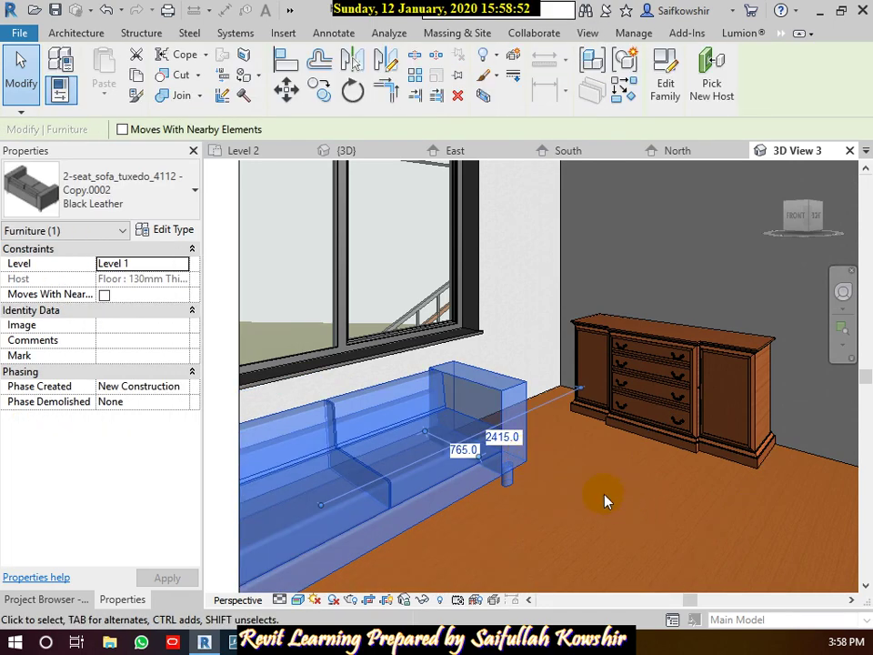
click(602, 490)
Move the camera frame's left edge outward and right edge inward to frame window, sofa and buffet
scroll(573, 485, down, 2)
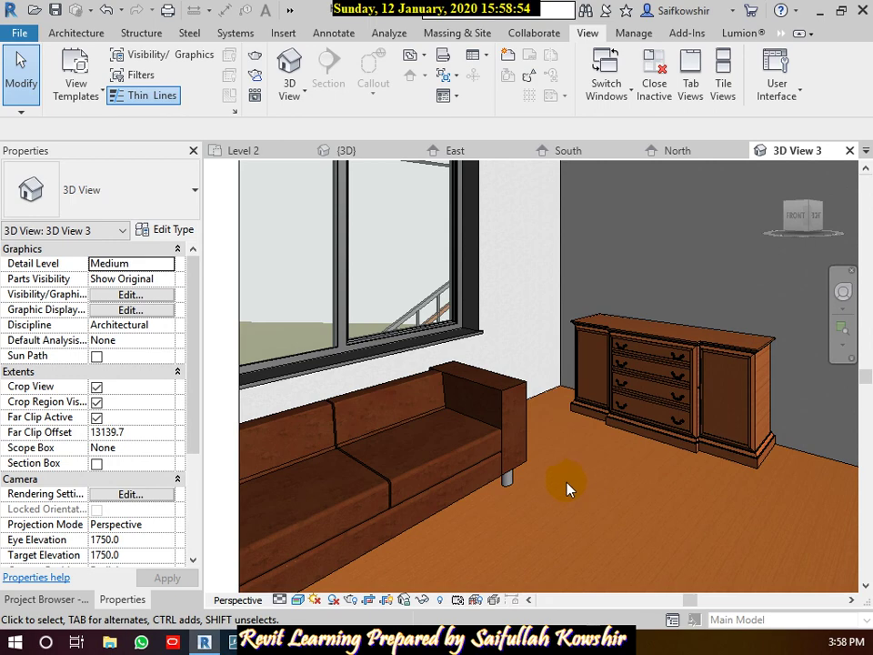
scroll(571, 477, down, 2)
scroll(591, 486, down, 2)
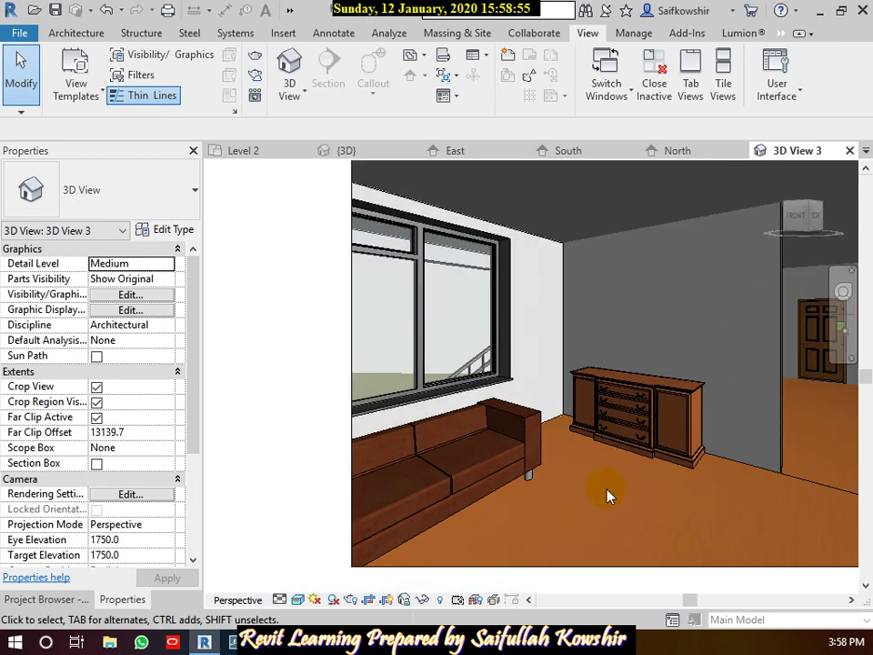
click(351, 410)
scroll(400, 409, down, 2)
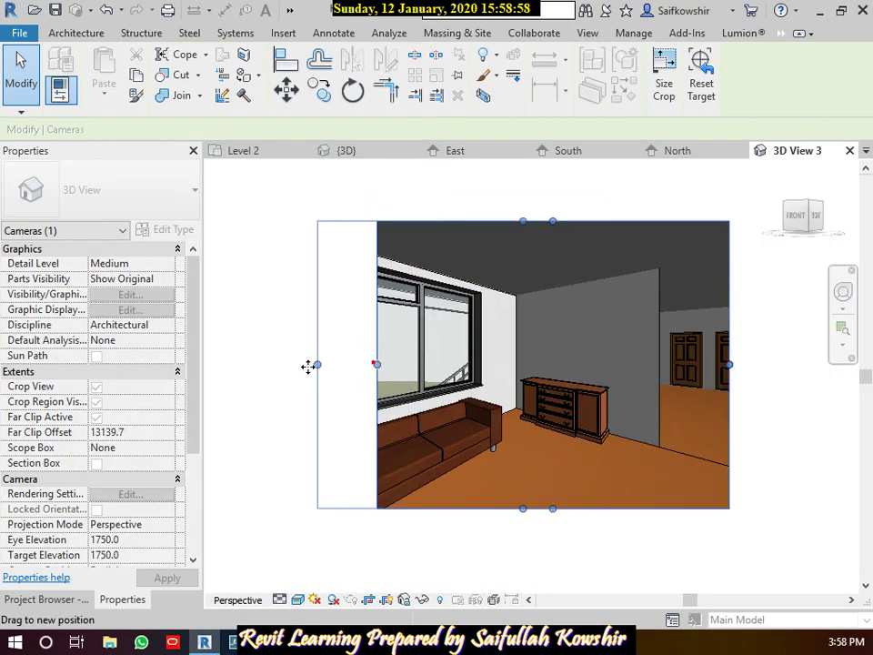
drag(378, 365, 300, 365)
scroll(585, 439, down, 1)
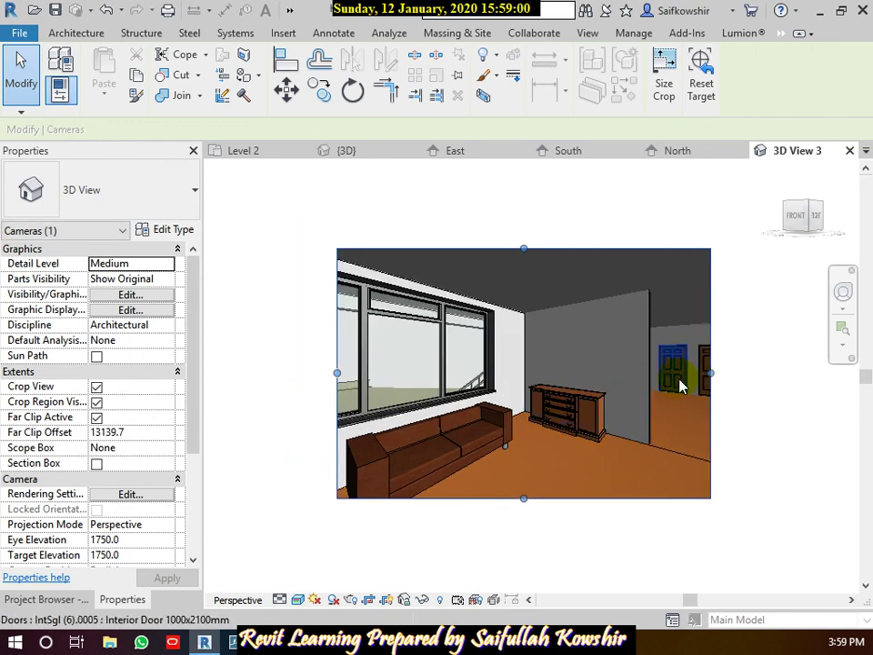
drag(712, 374, 666, 378)
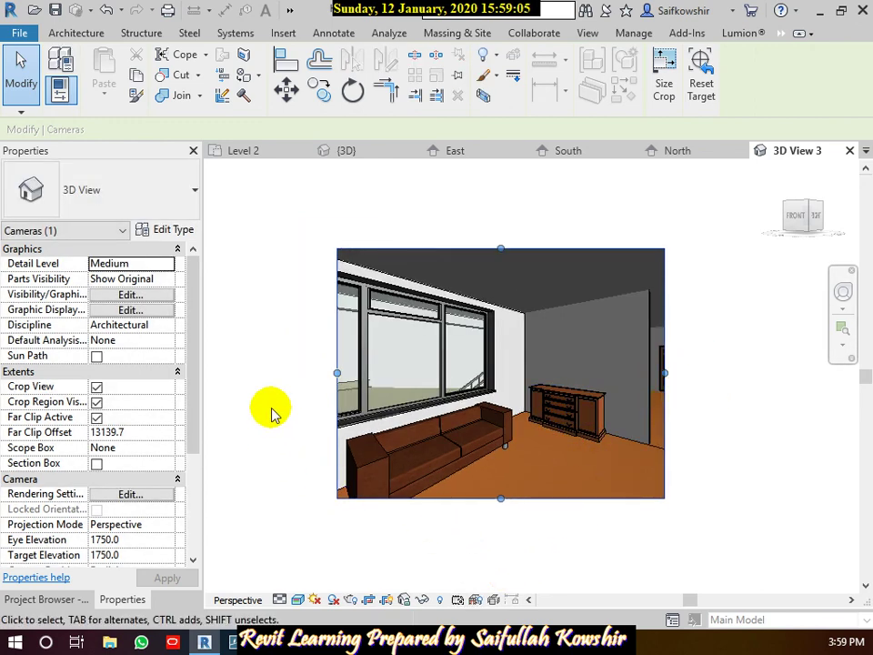
click(402, 219)
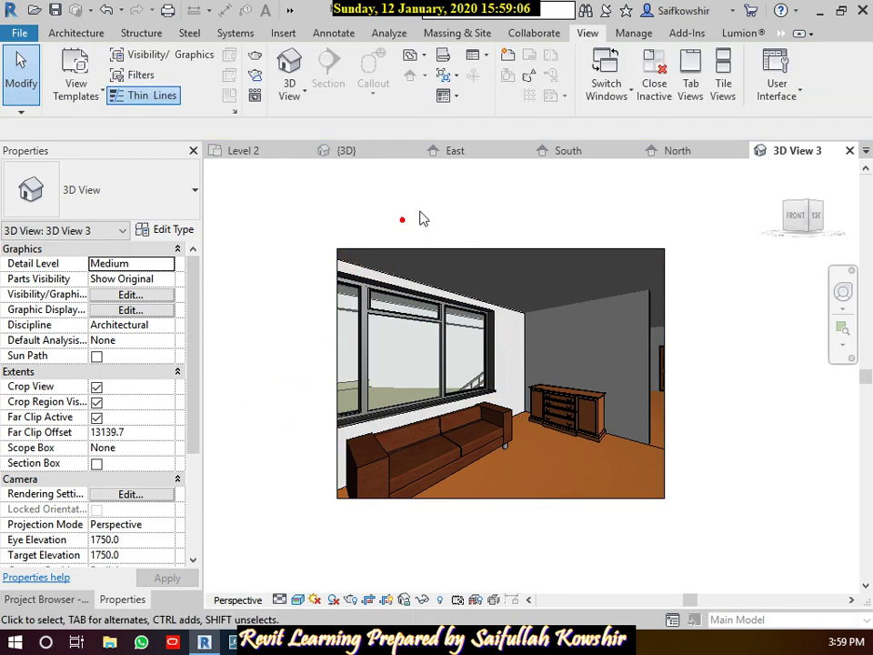